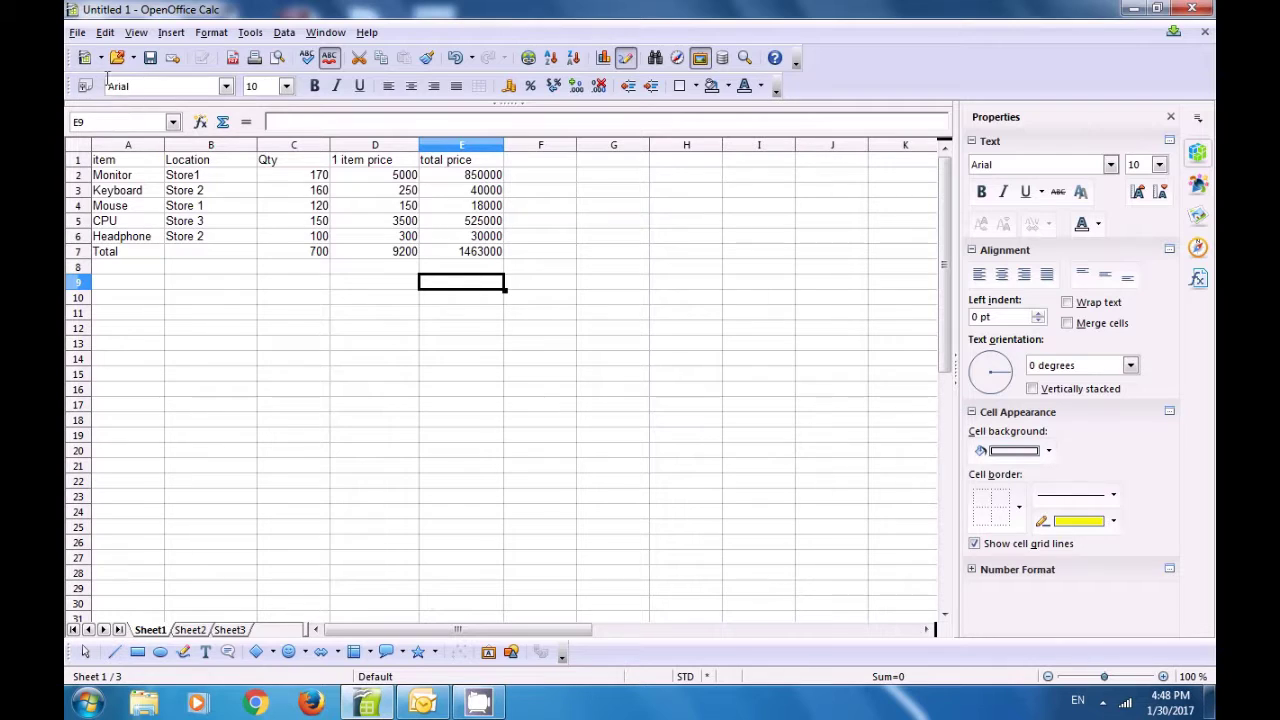
Step: Send the spreadsheet as an e-mail attachment via File > Send > Document as E-mail
left_click(76, 33)
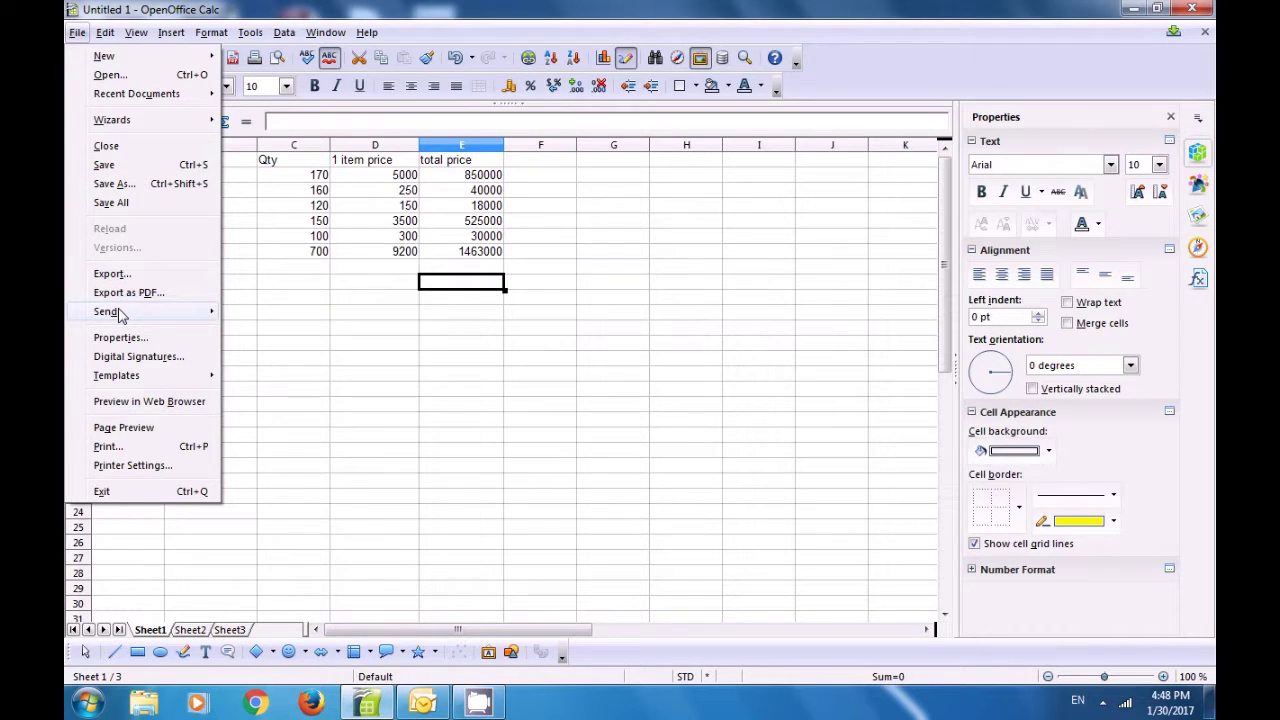
mouse_move(118, 314)
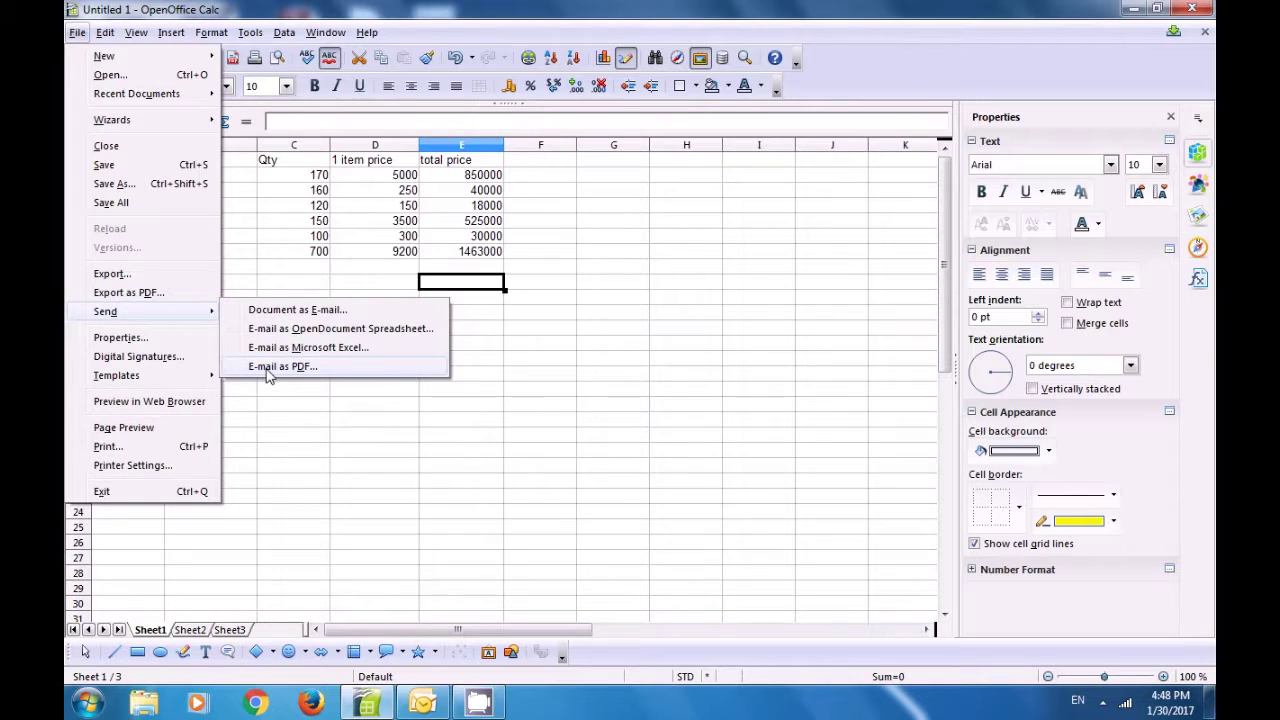
left_click(275, 310)
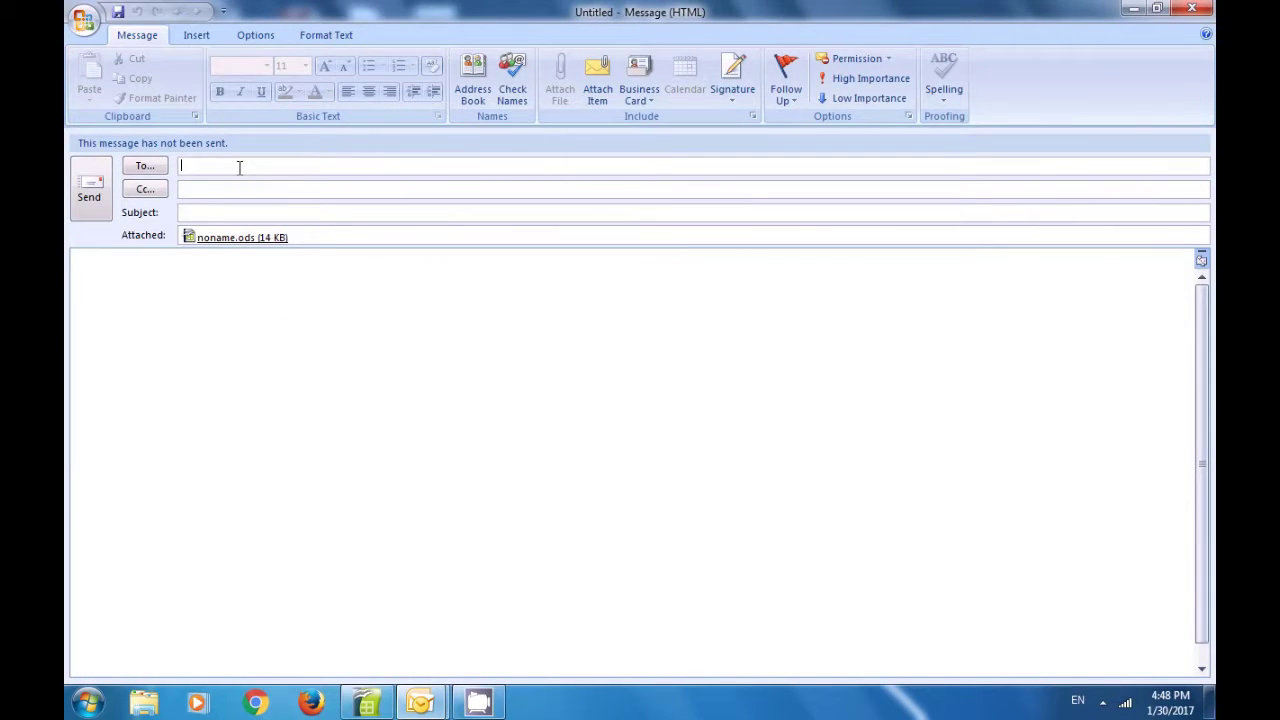
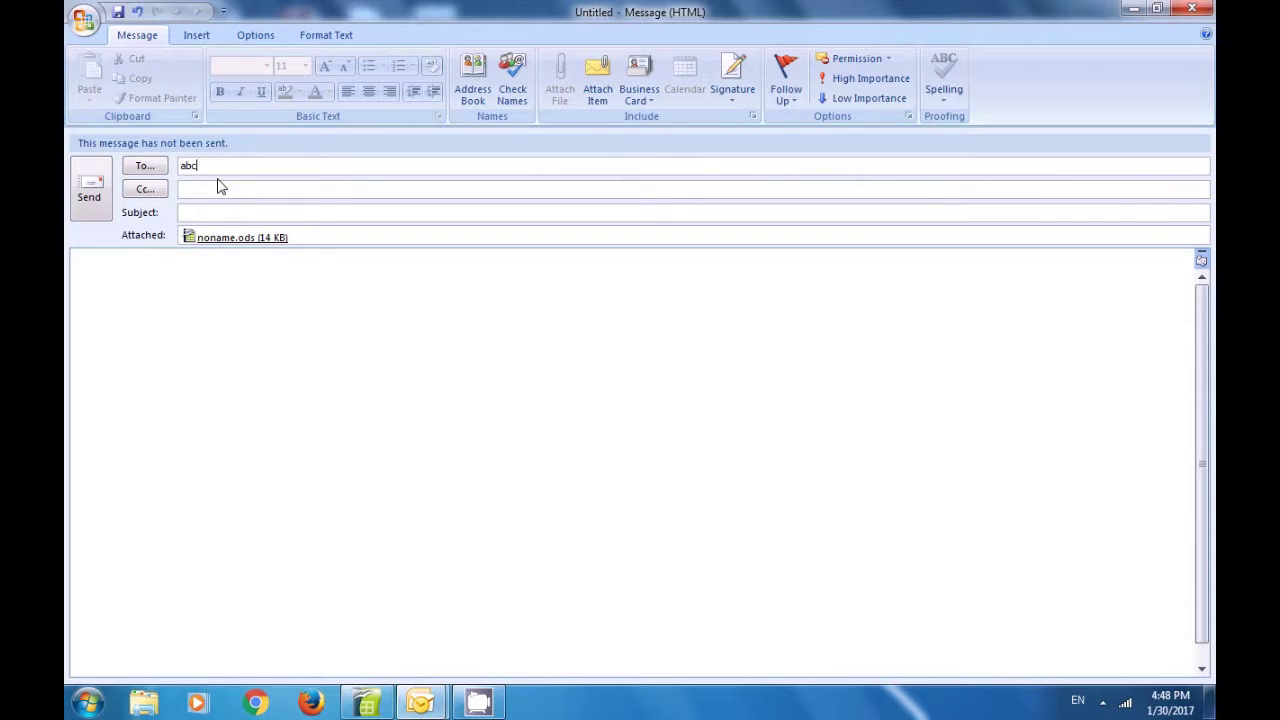
Step: Enter the recipient's e-mail address in the To field, then close the message window
left_click(1191, 12)
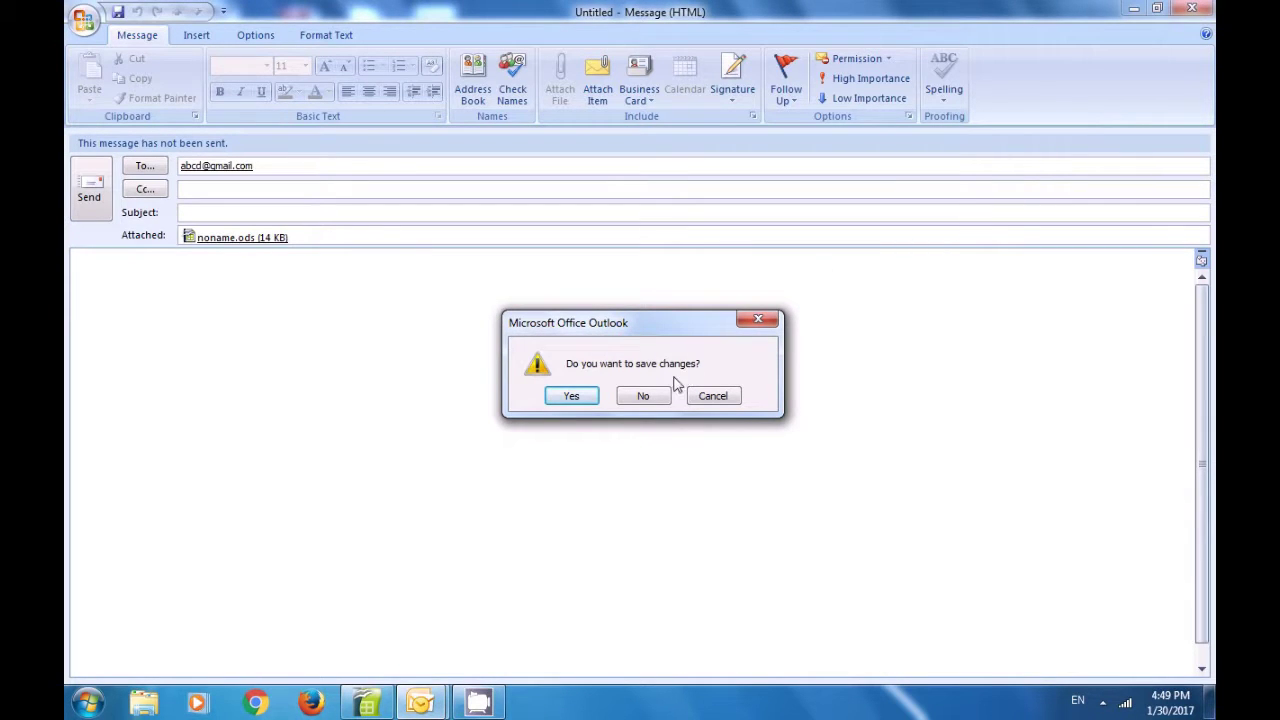
Step: Discard the unsaved e-mail draft and dismiss the OpenOffice e-mail error
left_click(651, 396)
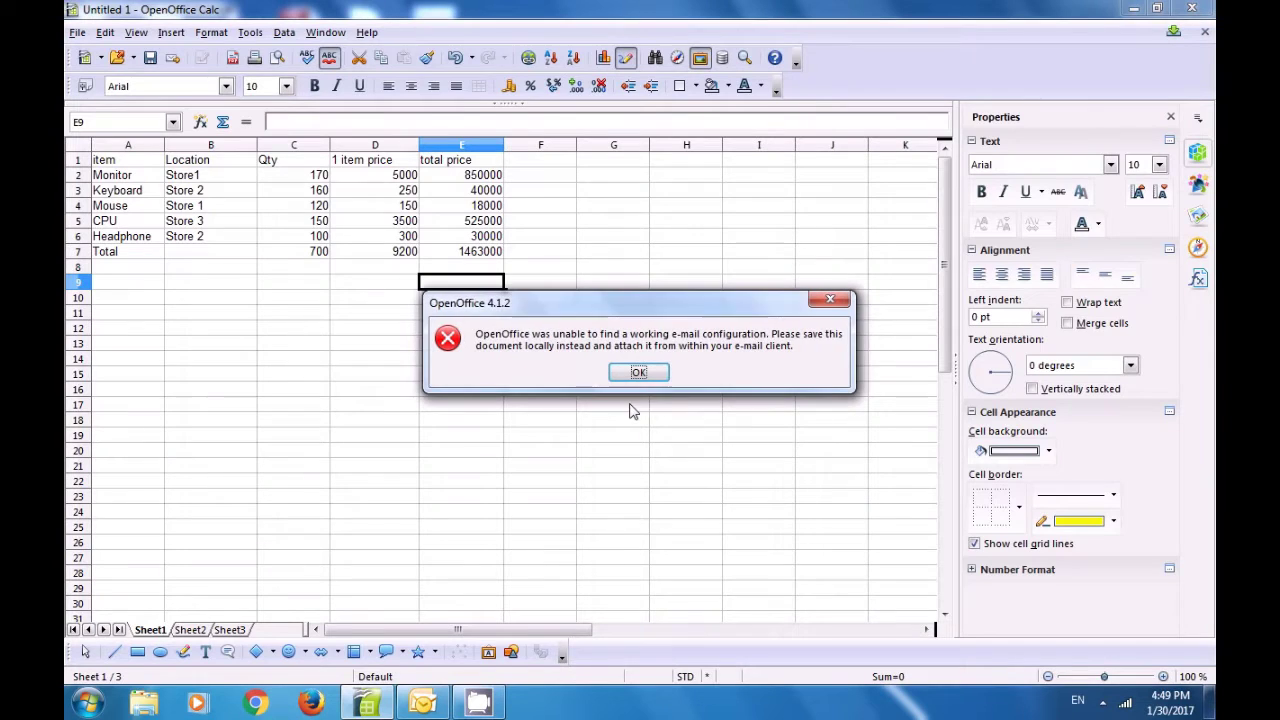
left_click(647, 376)
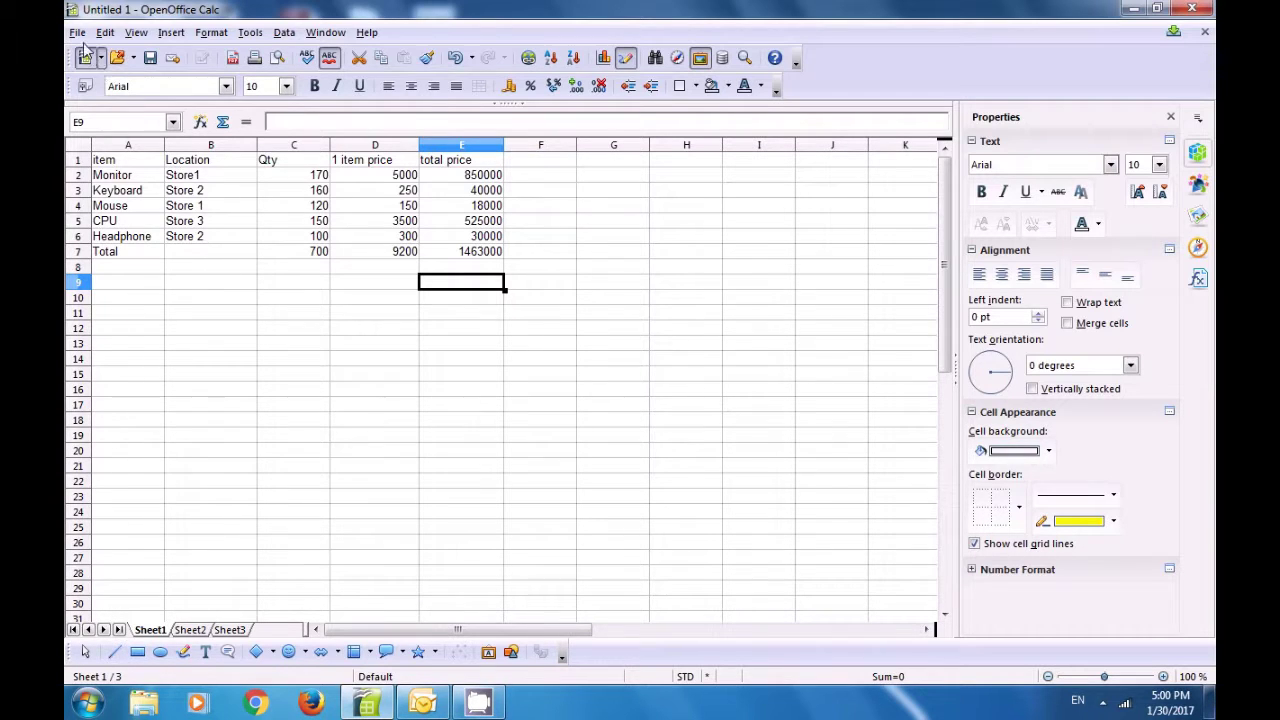
Step: Open the Properties dialog for Untitled1 from the File menu
left_click(77, 32)
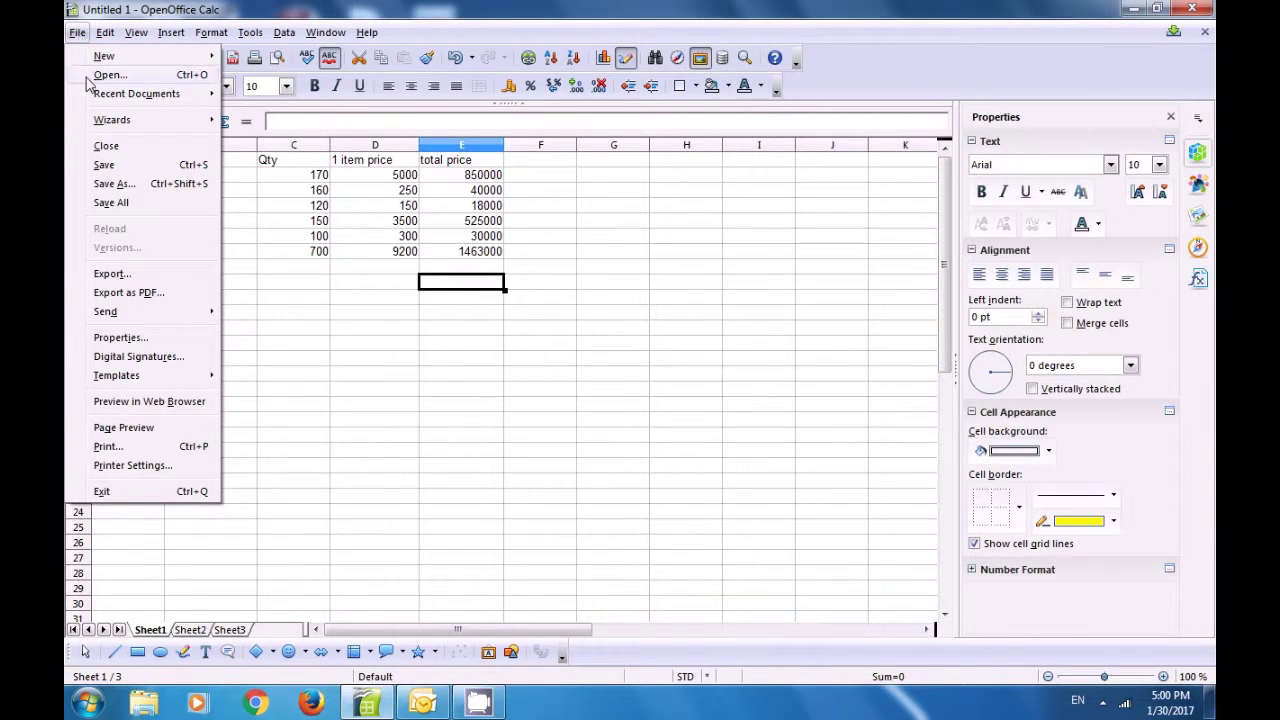
left_click(118, 339)
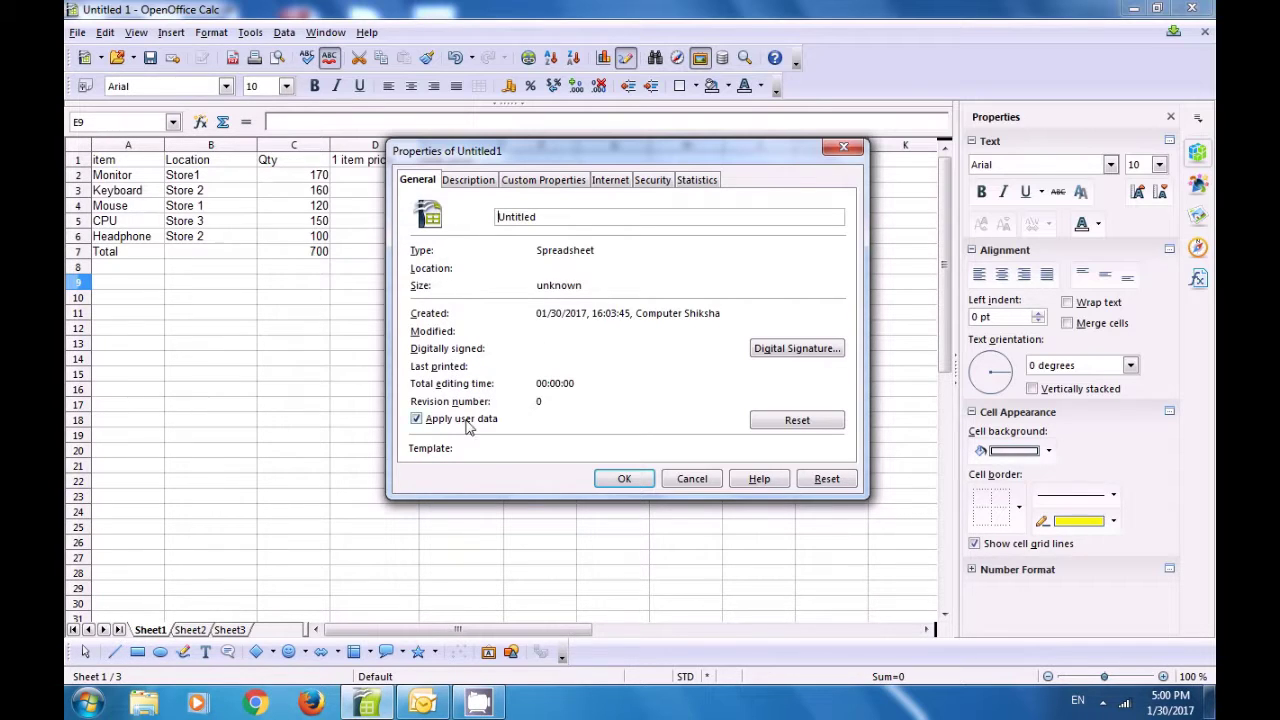
Step: Browse the Description fields, then the Custom Properties and Internet tabs of the document properties
left_click(467, 181)
left_click(537, 208)
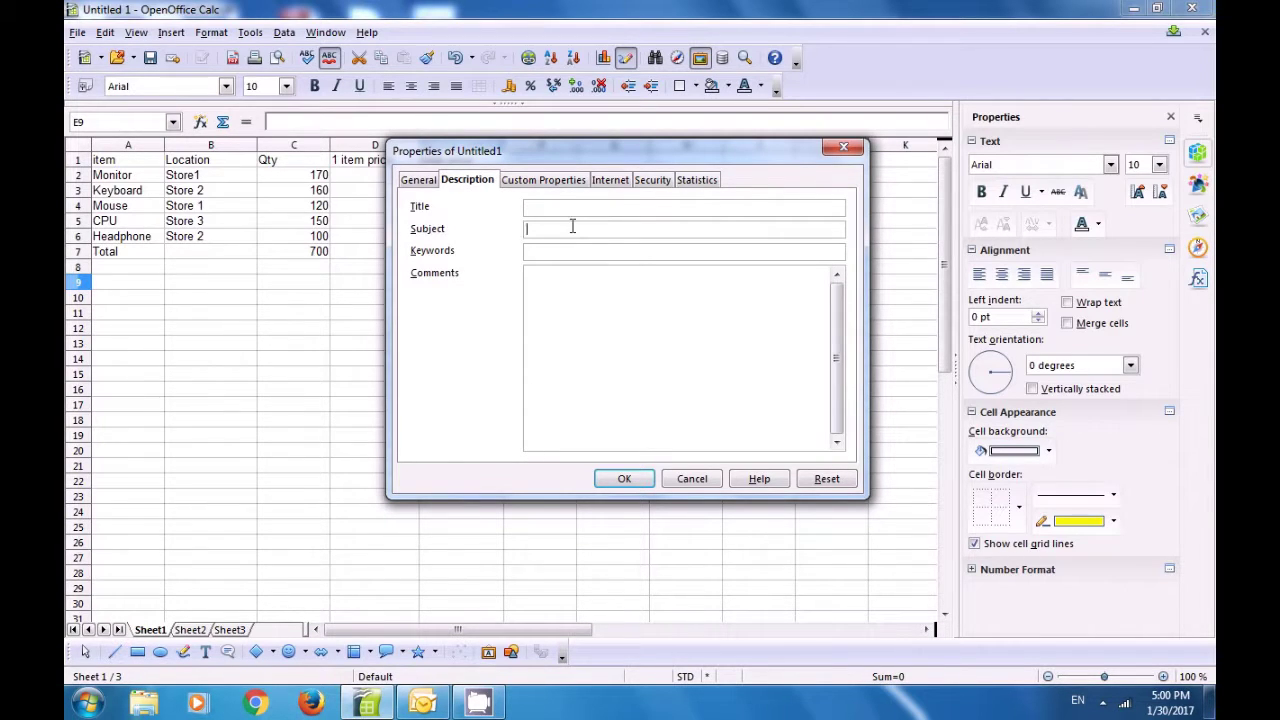
left_click(546, 278)
left_click(531, 188)
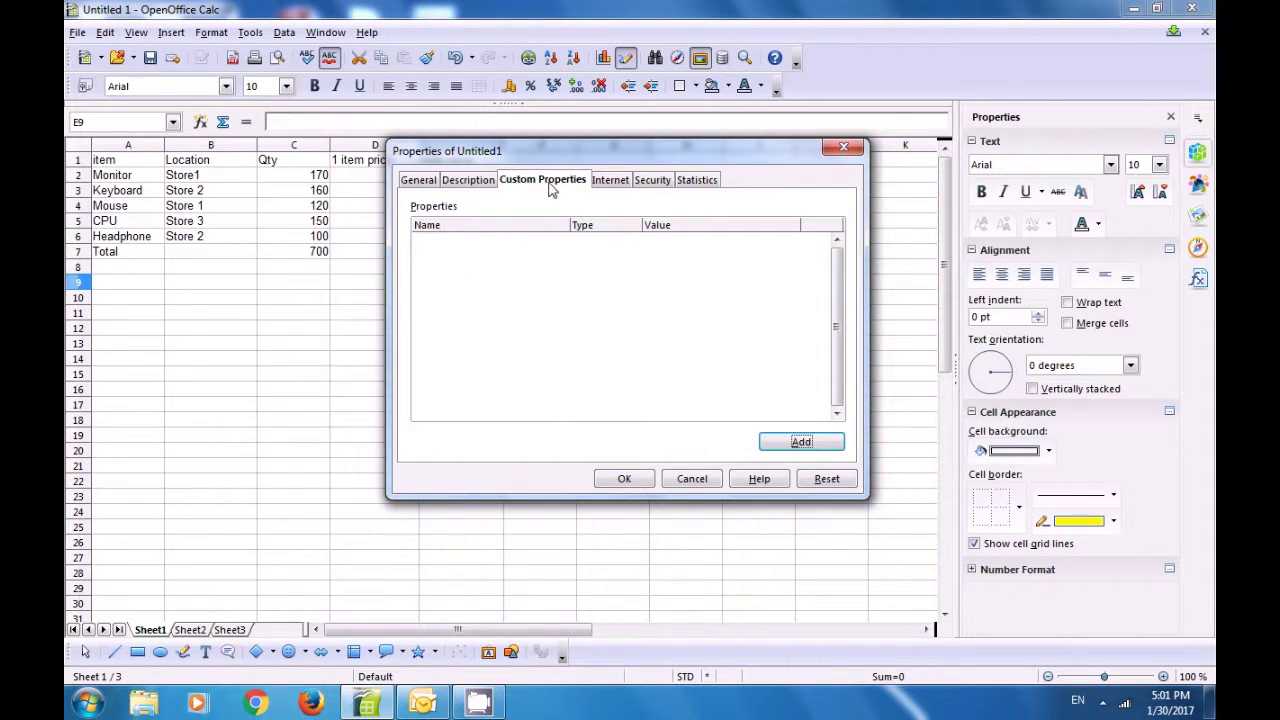
left_click(606, 184)
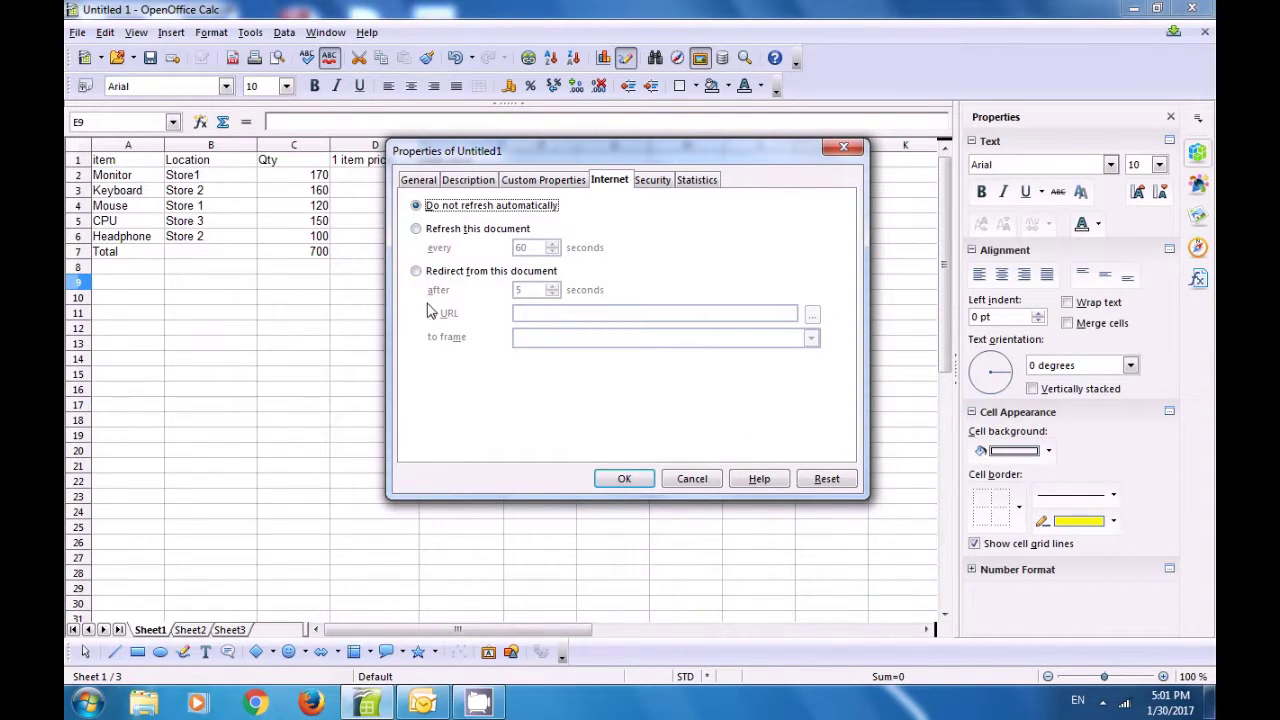
Step: Try the refresh and redirect options, revert to Do not refresh automatically, and view Security
left_click(416, 230)
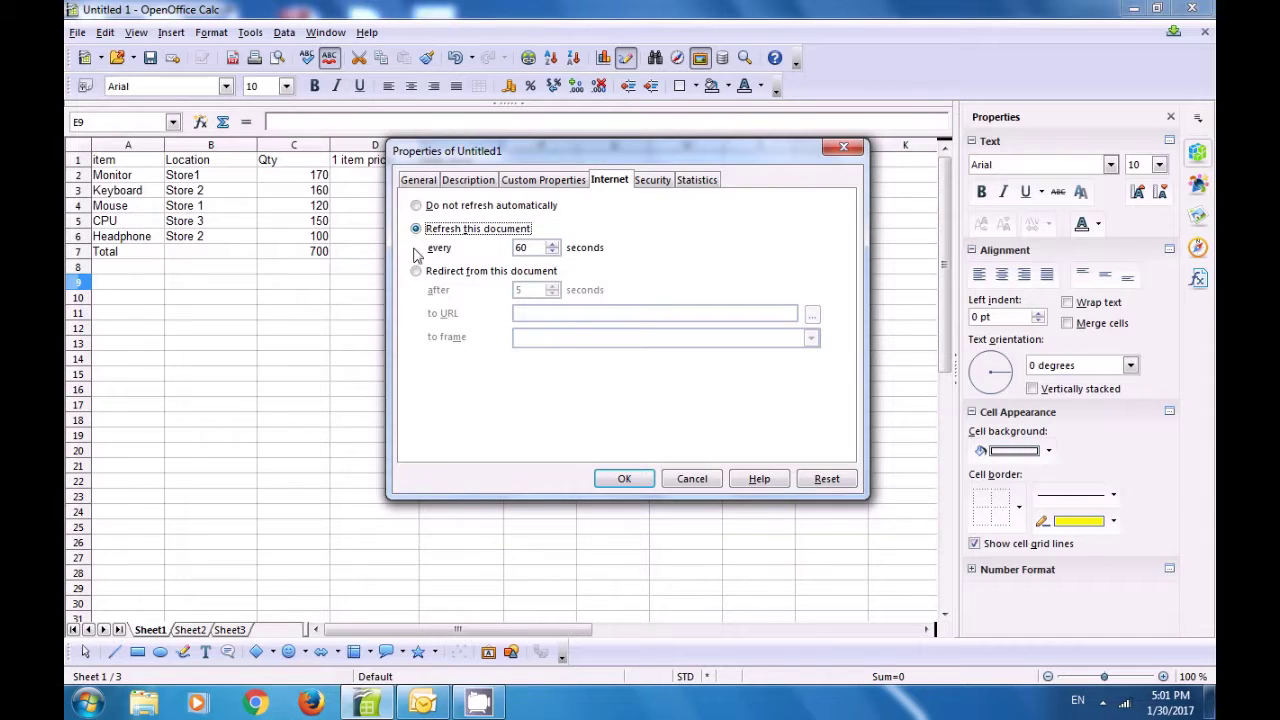
left_click(416, 272)
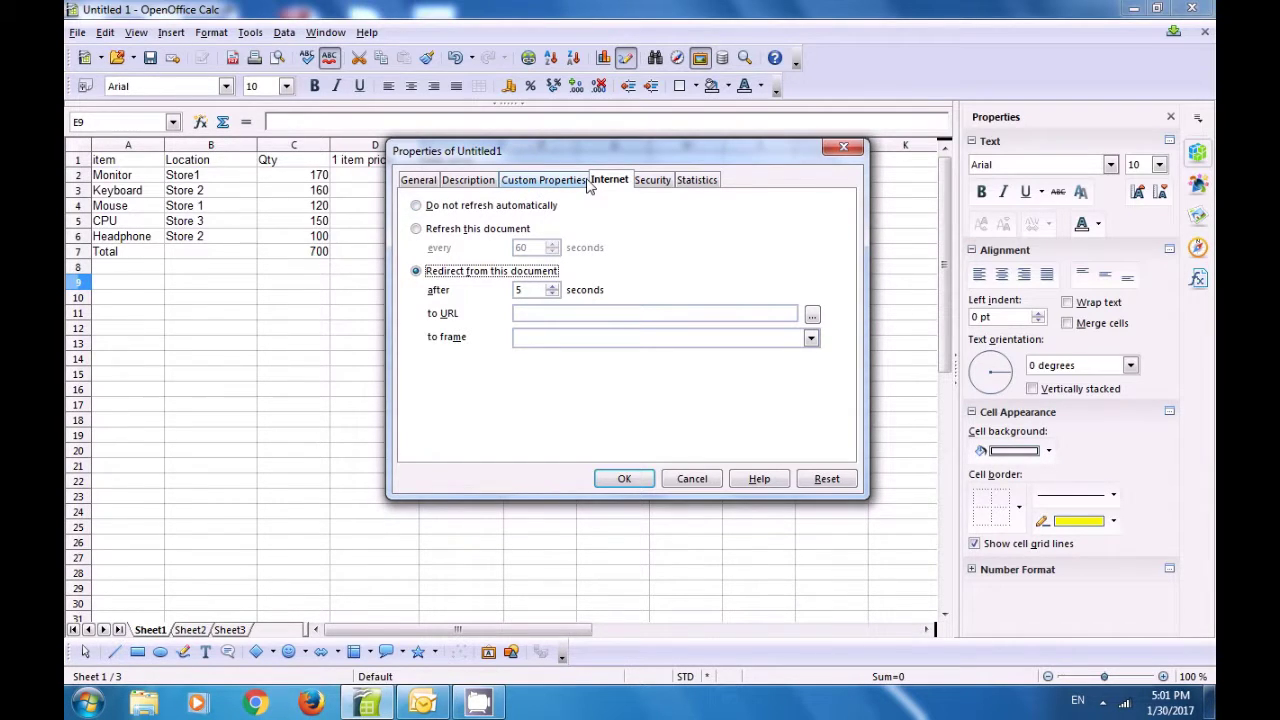
left_click(652, 186)
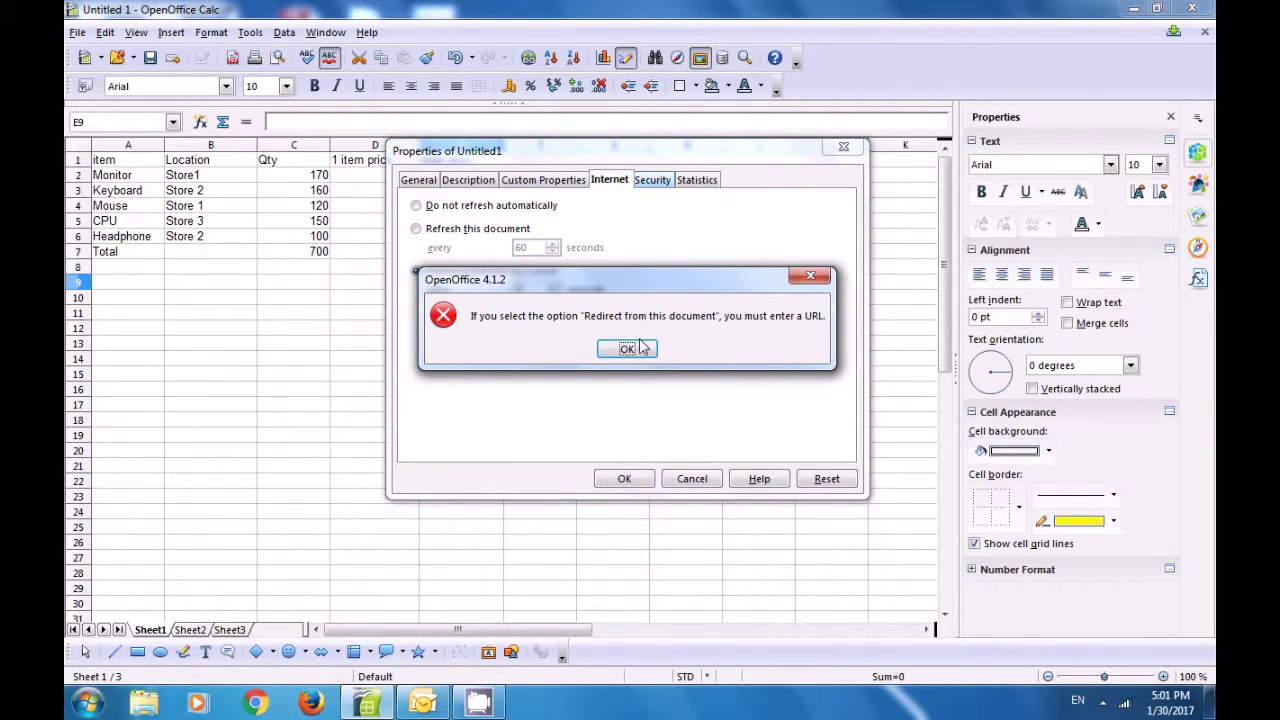
left_click(627, 349)
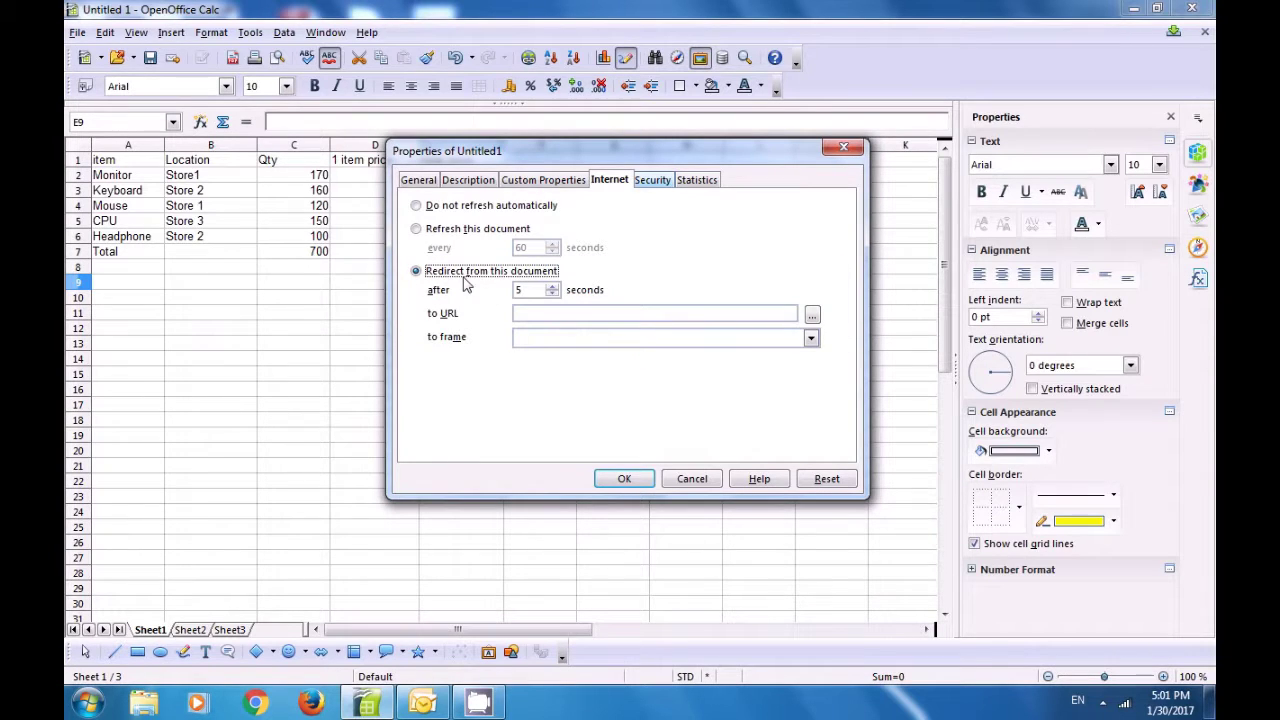
left_click(418, 207)
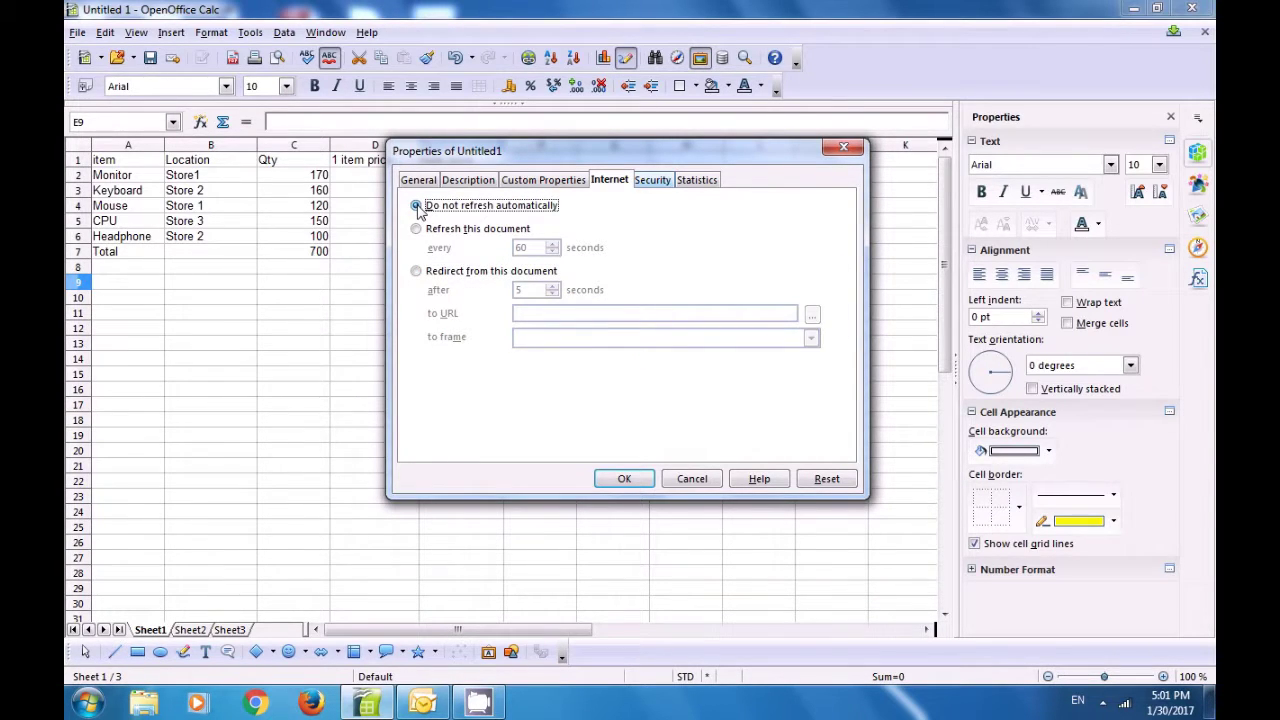
left_click(648, 181)
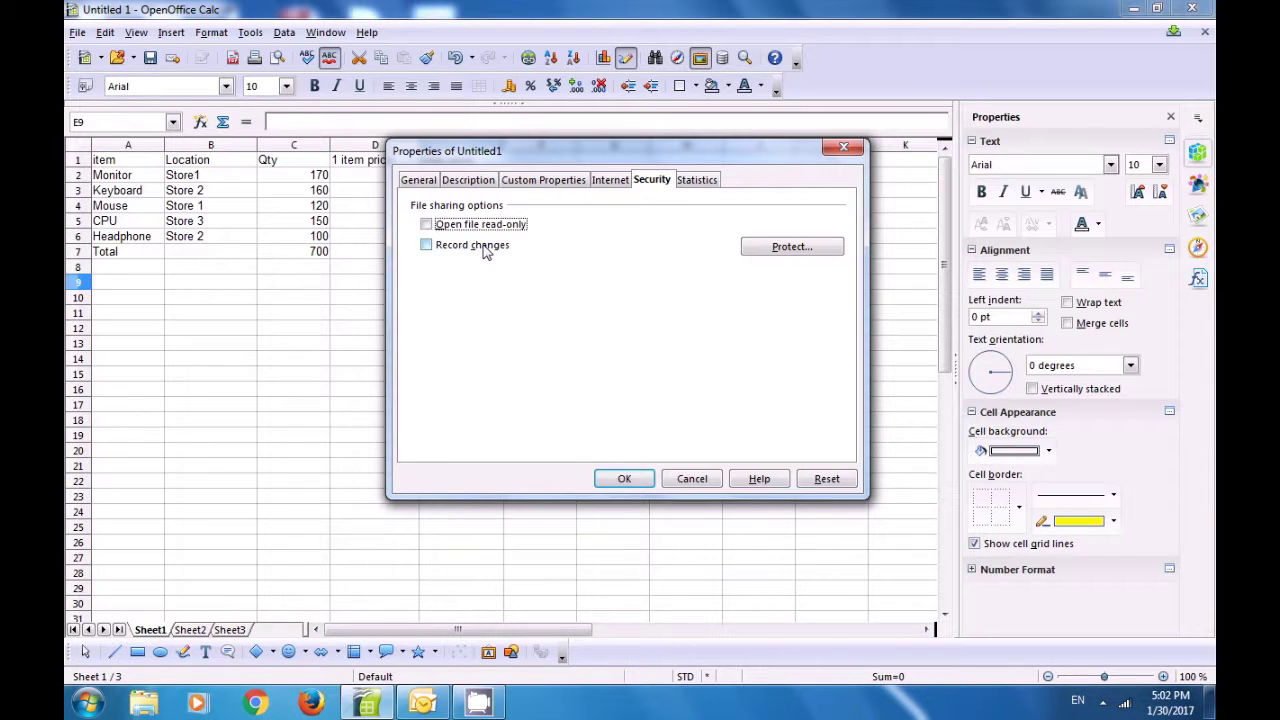
left_click(427, 226)
left_click(428, 246)
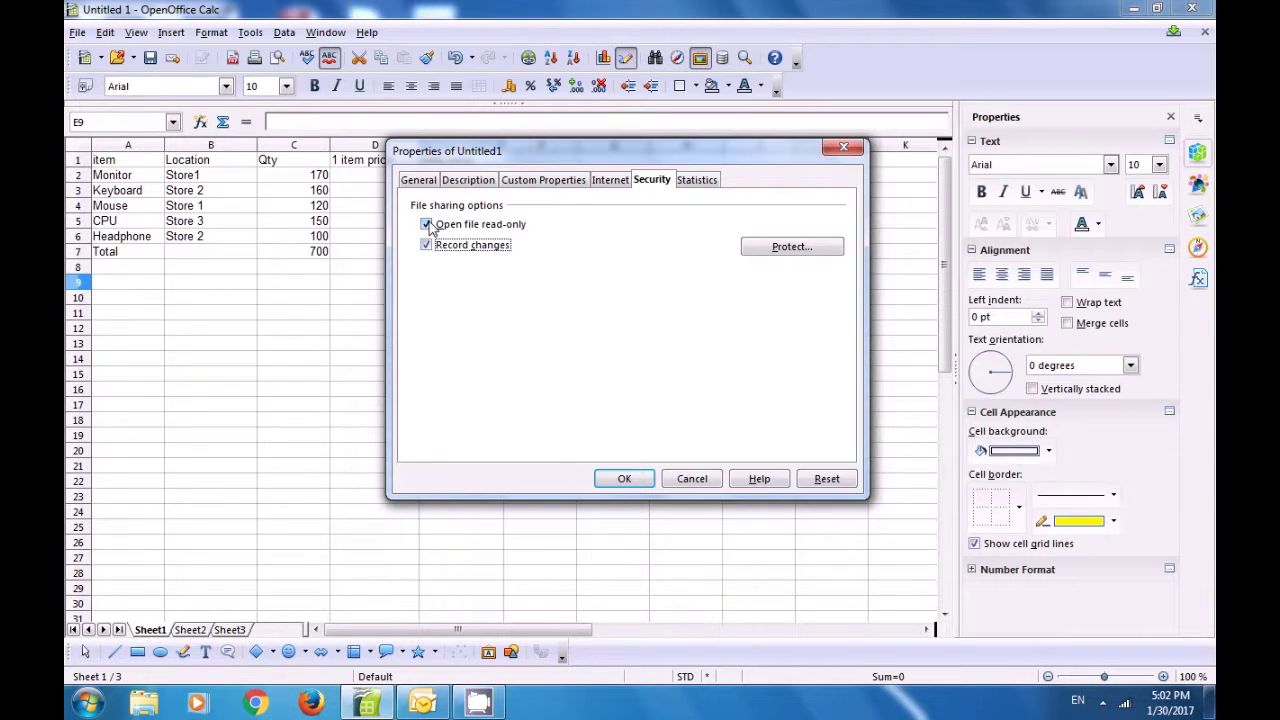
left_click(428, 225)
left_click(431, 246)
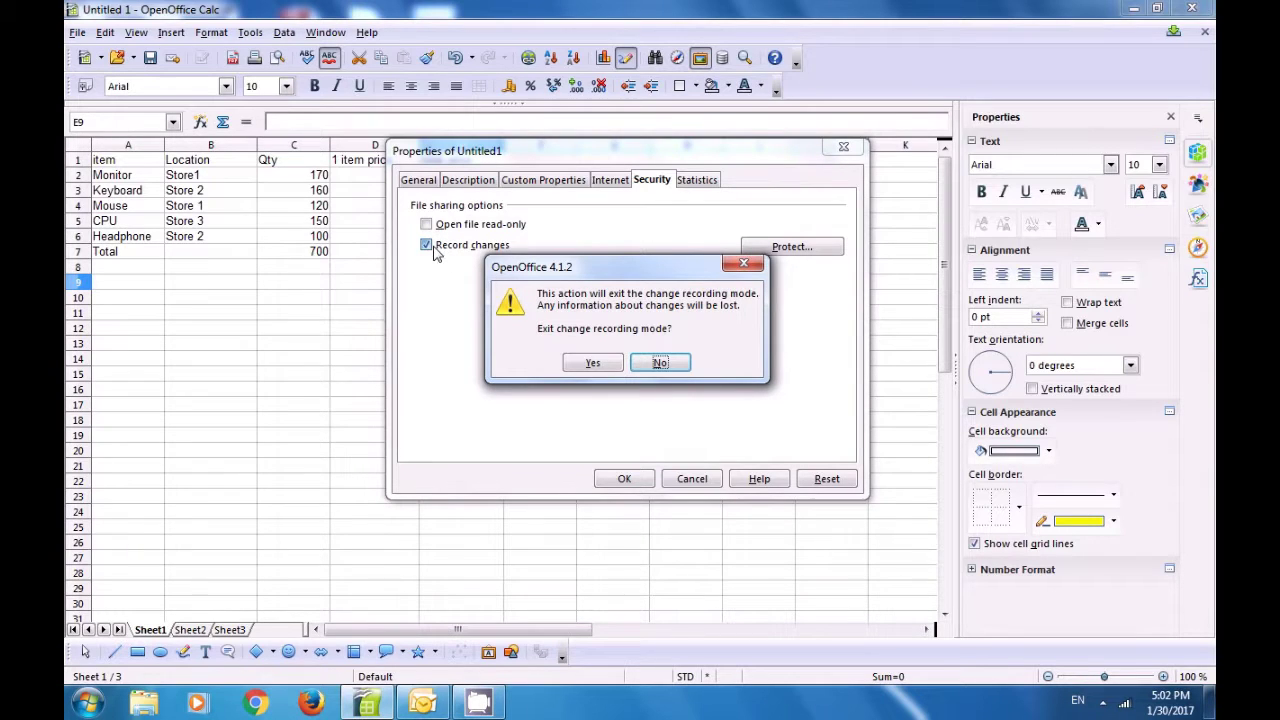
left_click(589, 365)
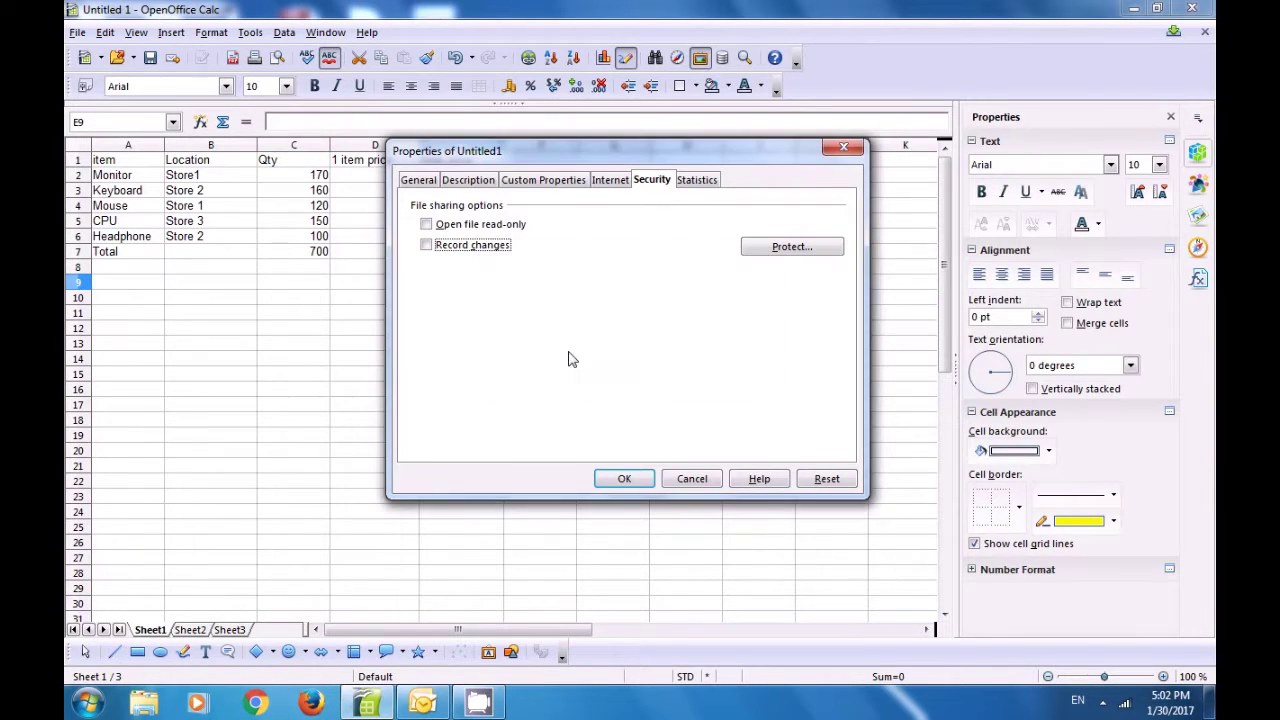
Step: Check the statistics (3 sheets, 34 cells, 1 page) and close the Properties dialog
left_click(697, 181)
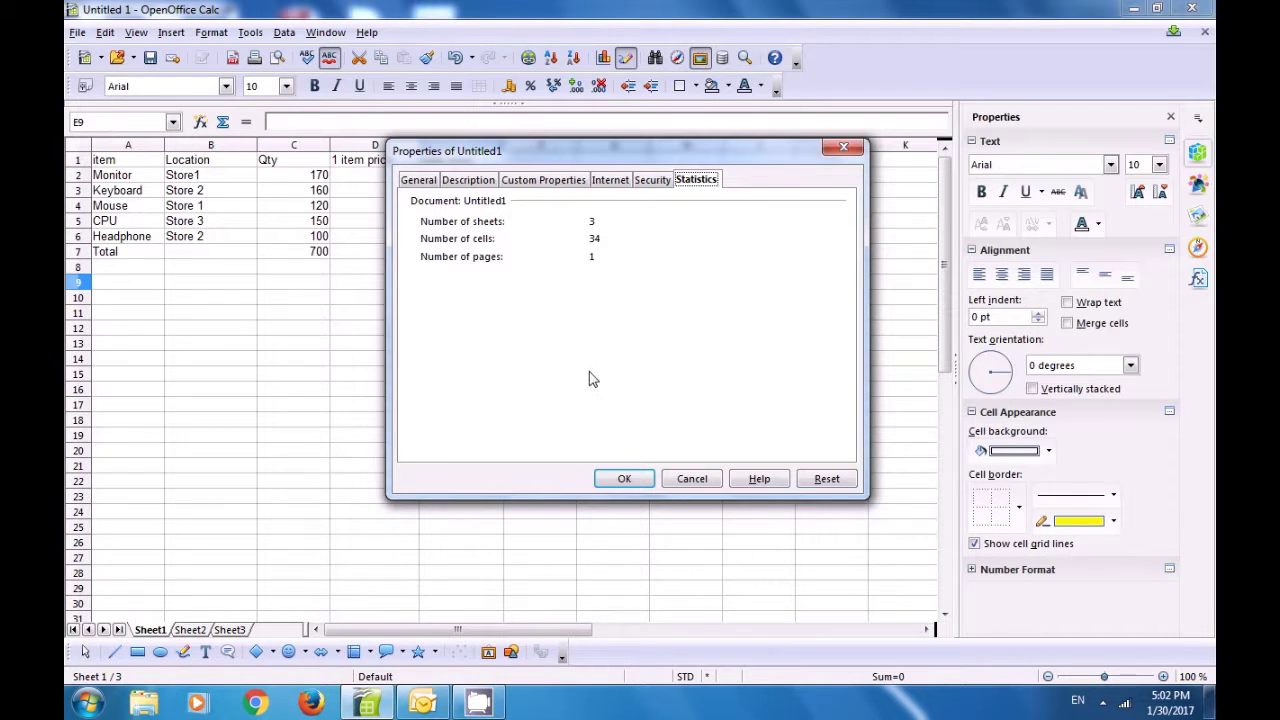
left_click(622, 478)
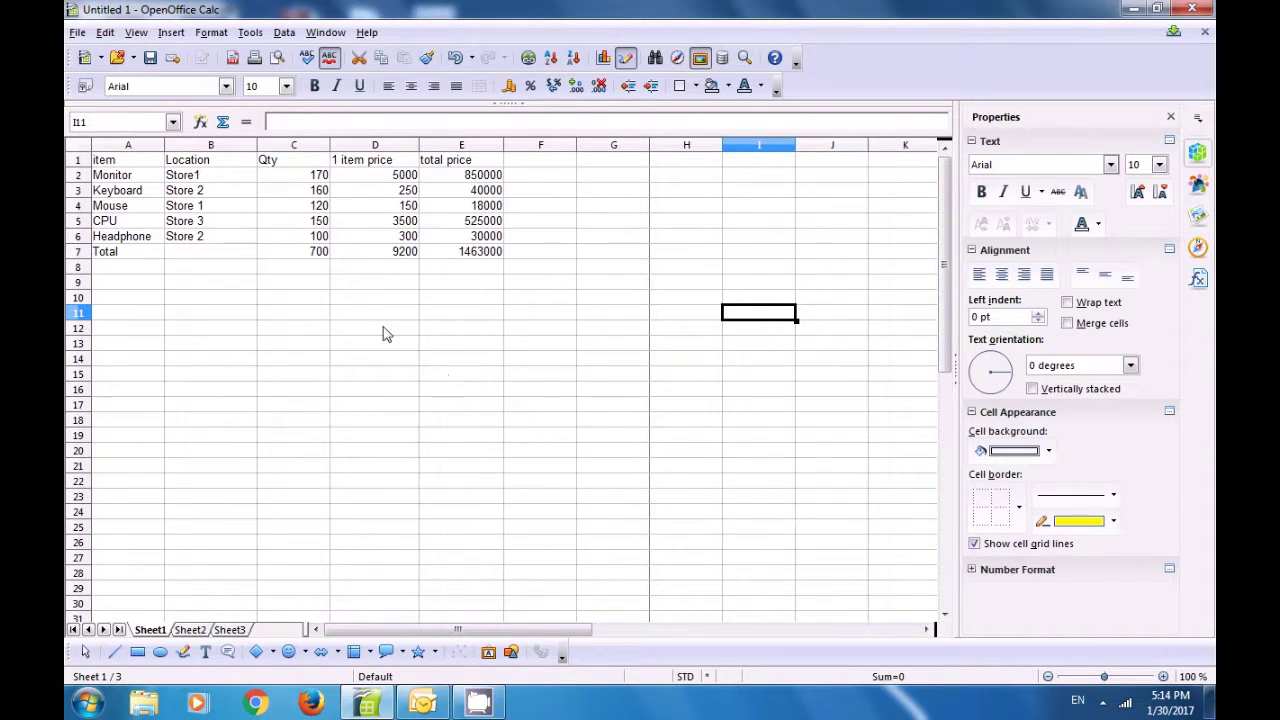
Step: Open the Templates save dialog through File > Templates > Save
left_click(77, 33)
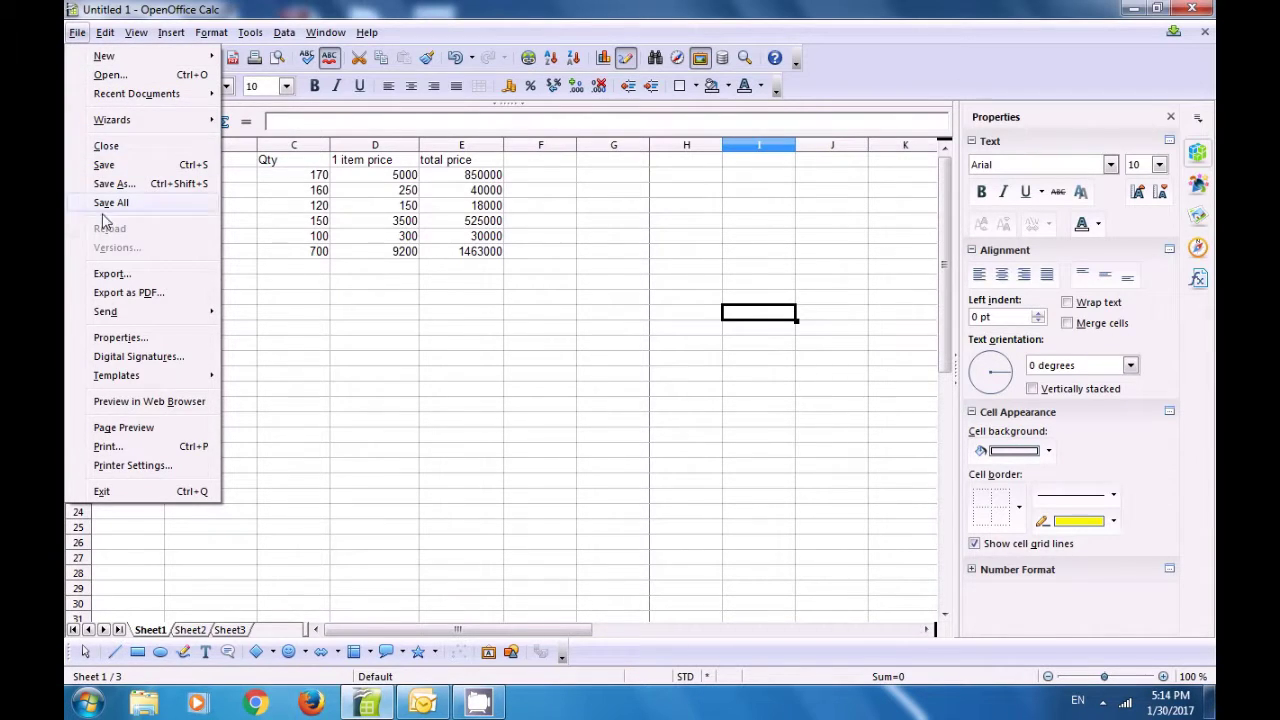
mouse_move(134, 385)
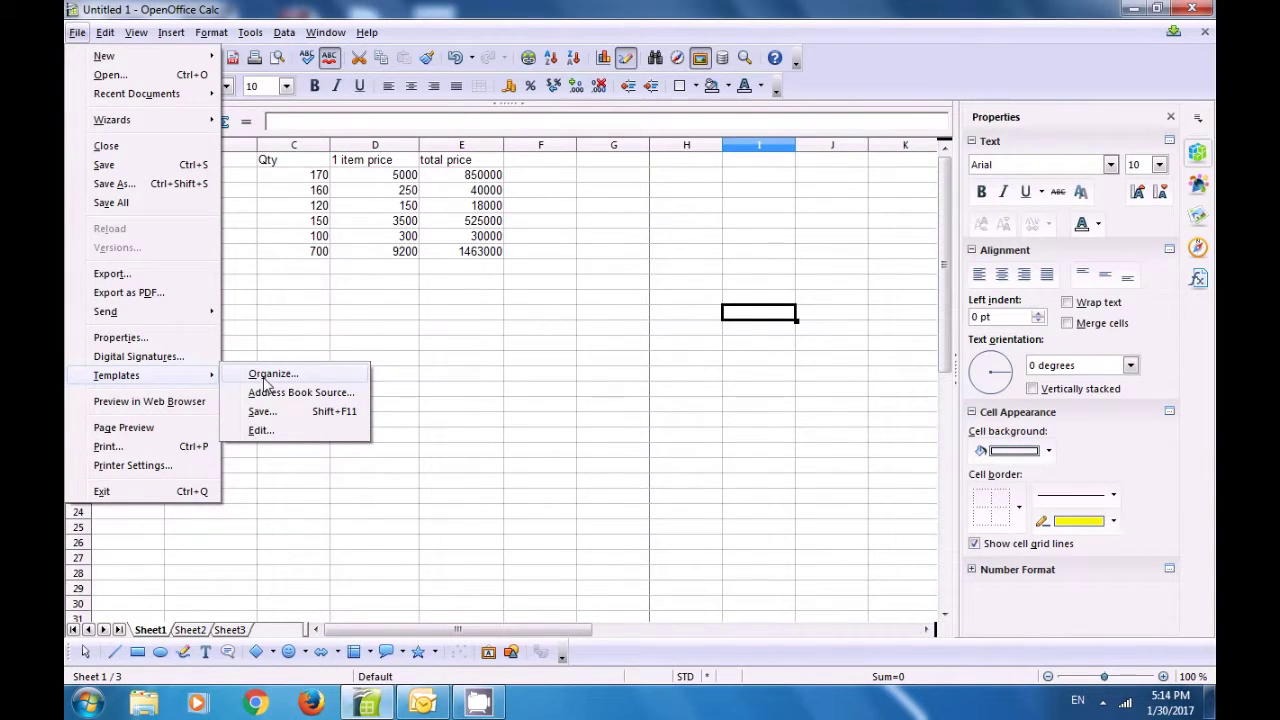
left_click(262, 411)
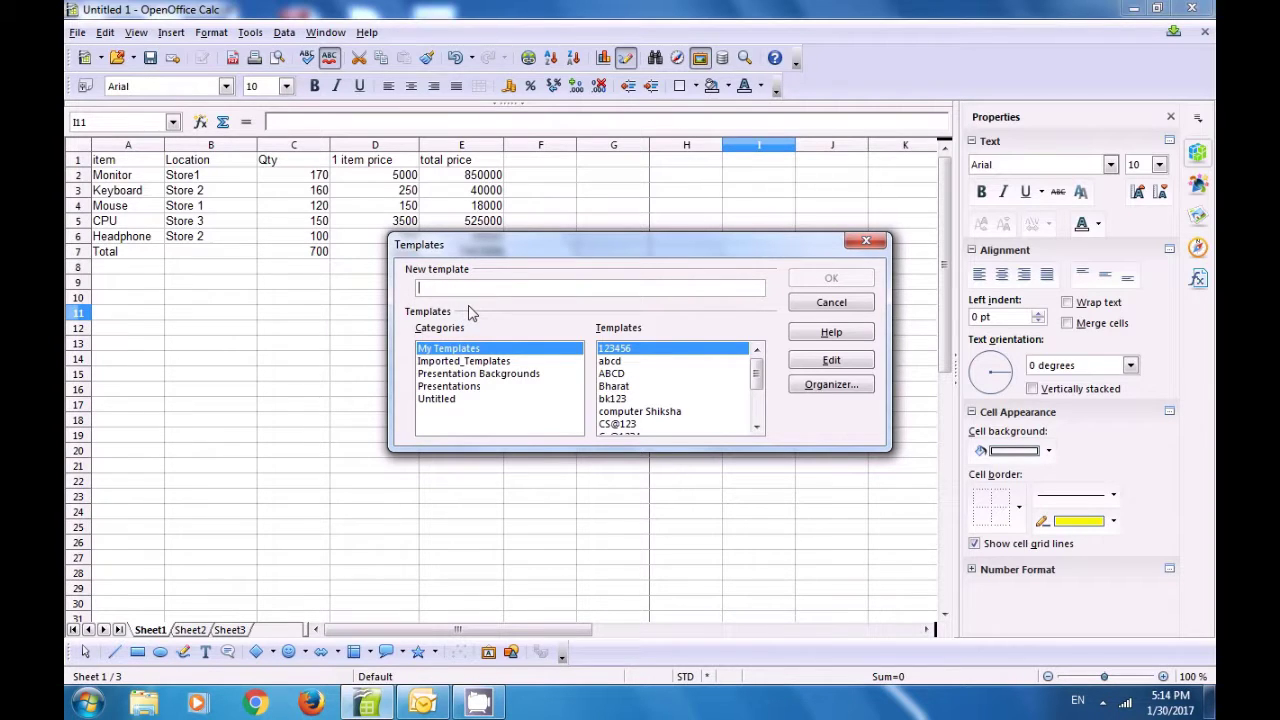
Step: Save the sales sheet as template 'Calc123' under My Templates
type("Cal")
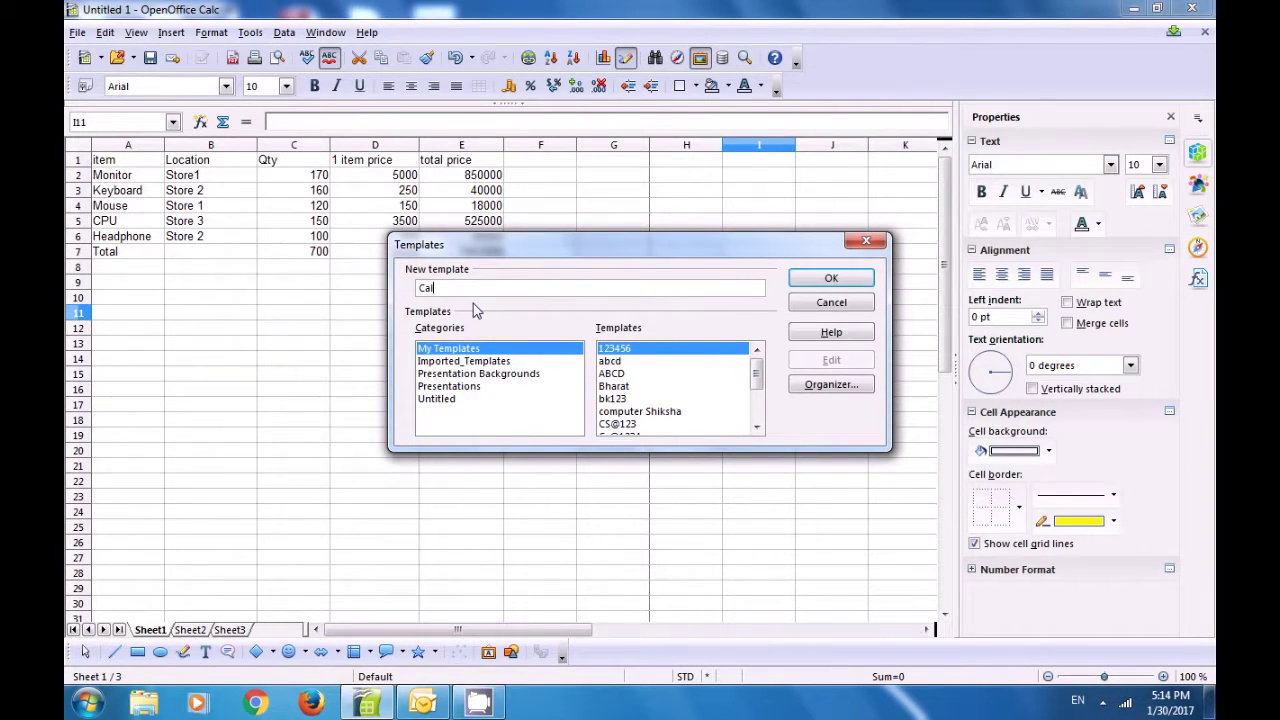
type("c123")
left_click(833, 280)
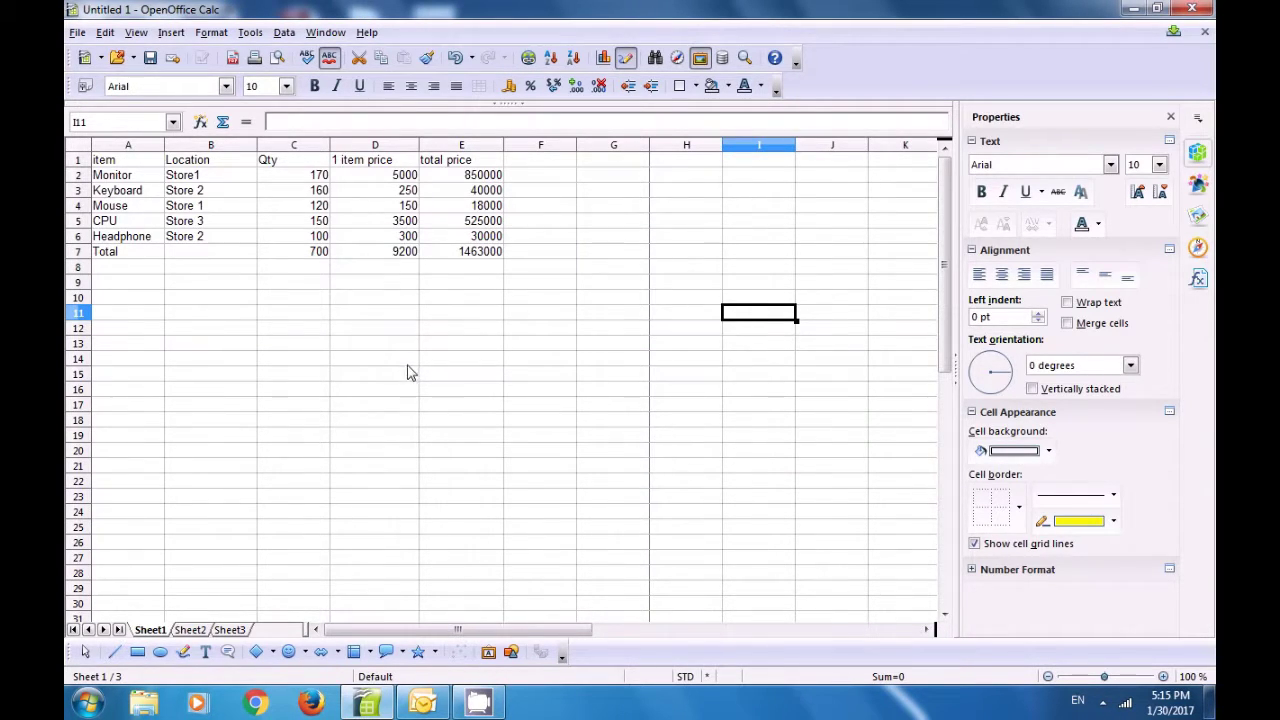
left_click_drag(409, 365, 409, 377)
Step: Open Template Management, expand My Templates, select Calc123 and show its Commands list
left_click(326, 344)
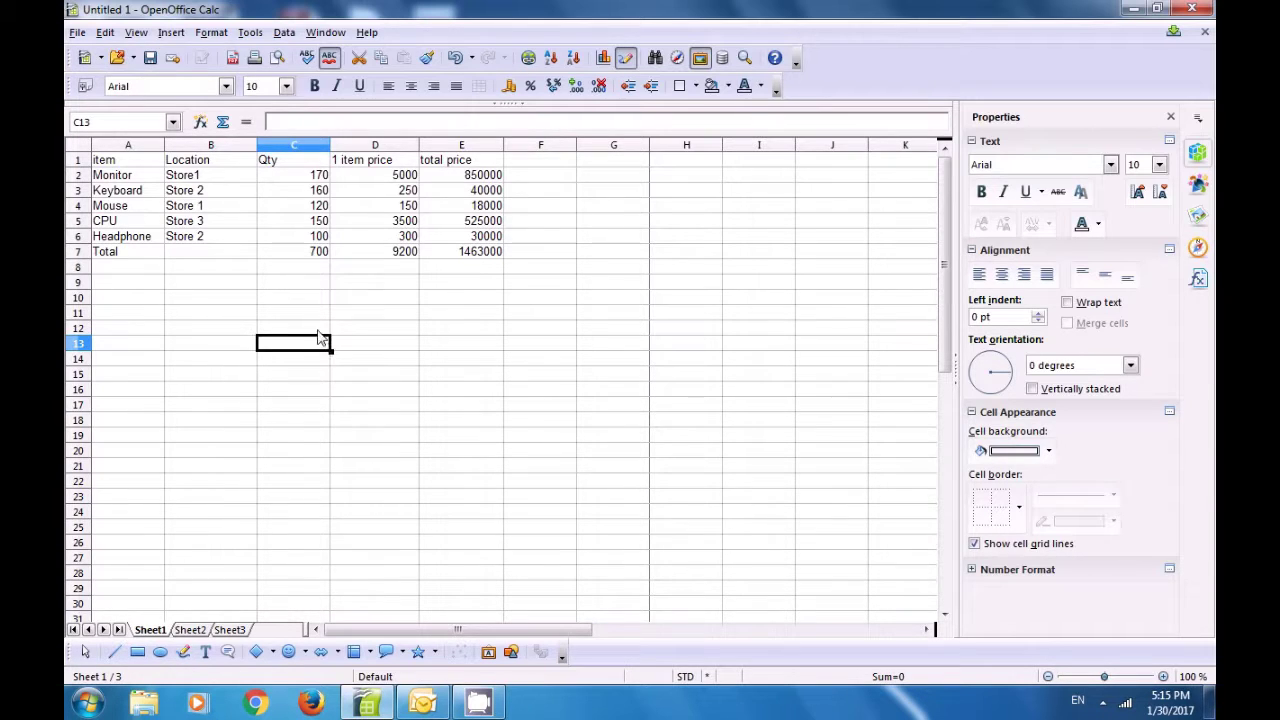
left_click(78, 33)
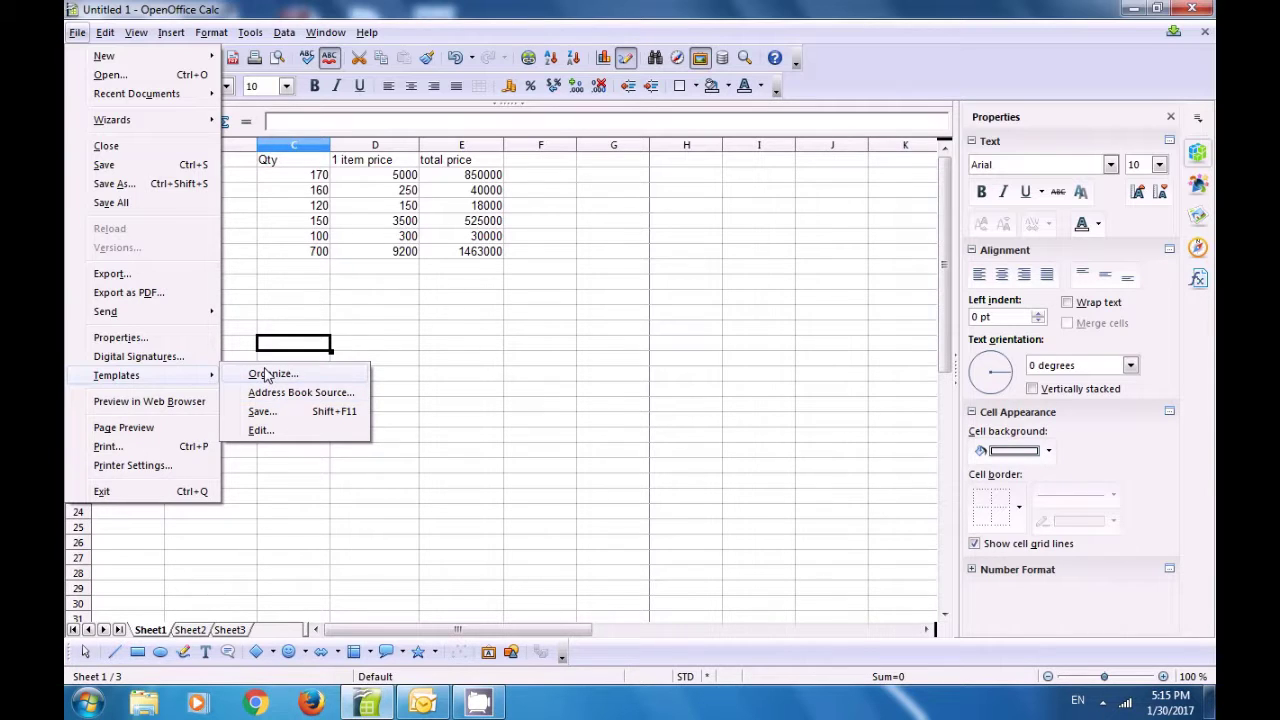
left_click(266, 375)
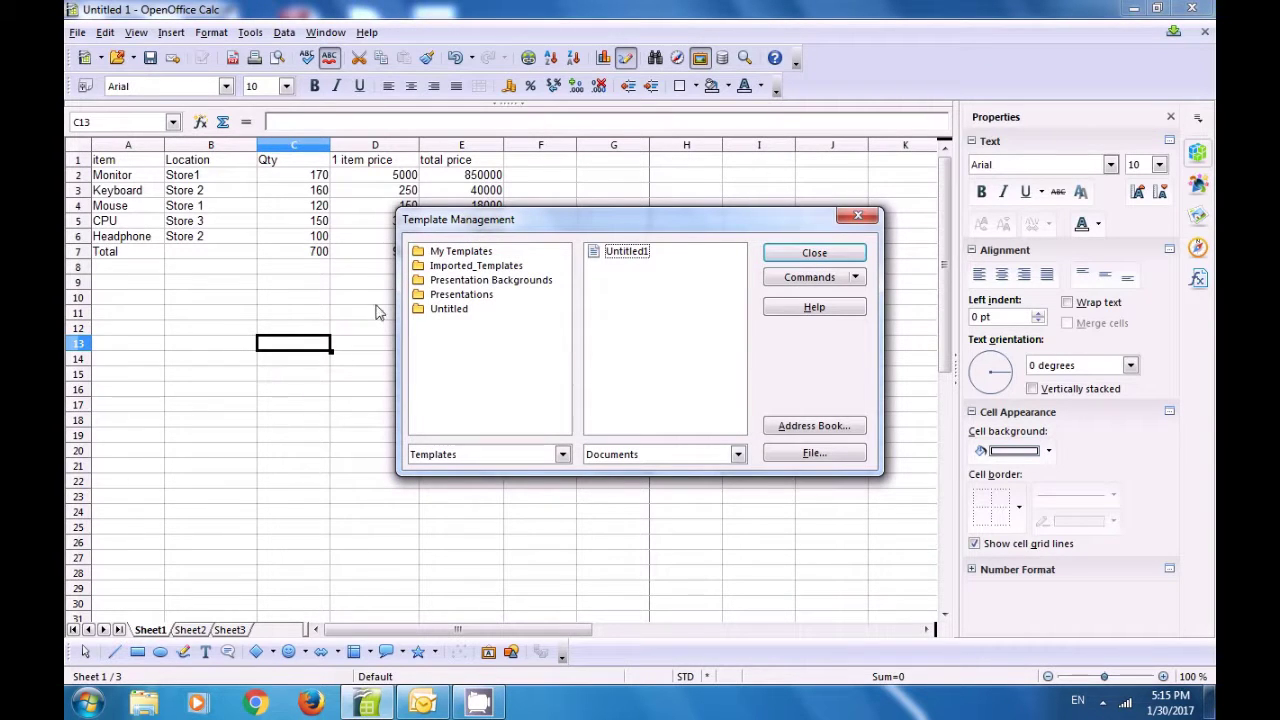
left_click(440, 253)
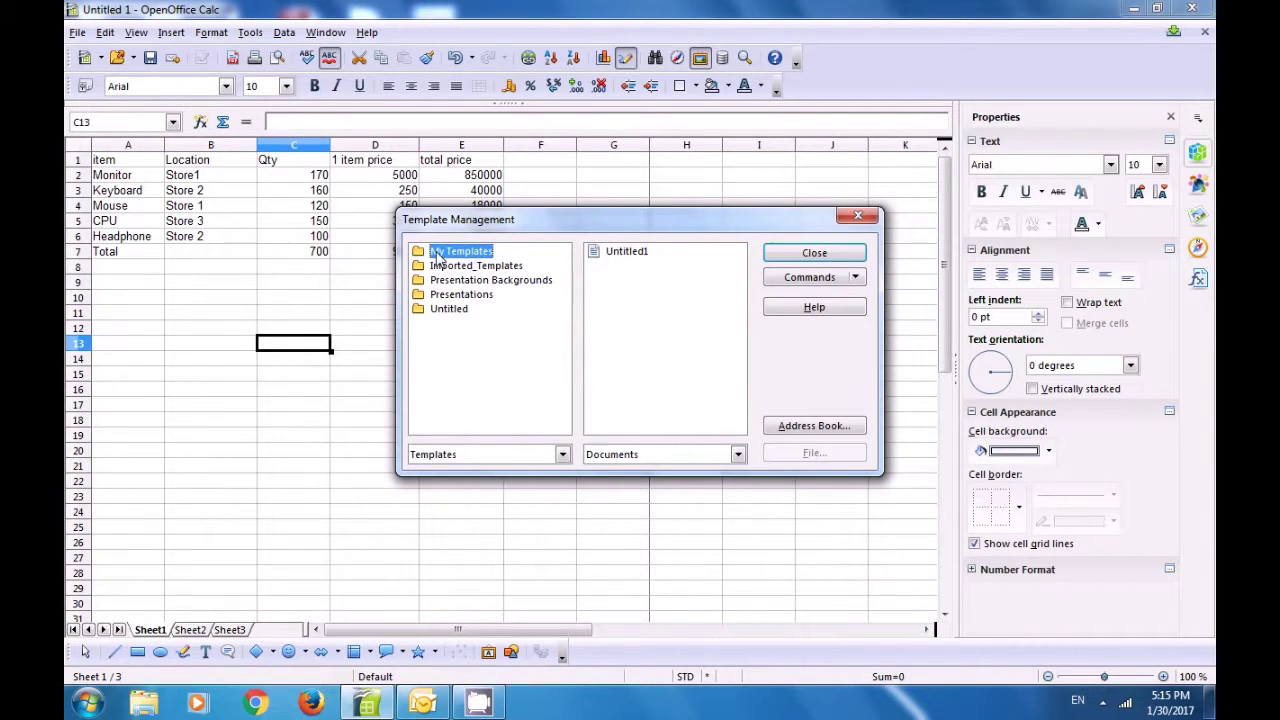
double_click(437, 255)
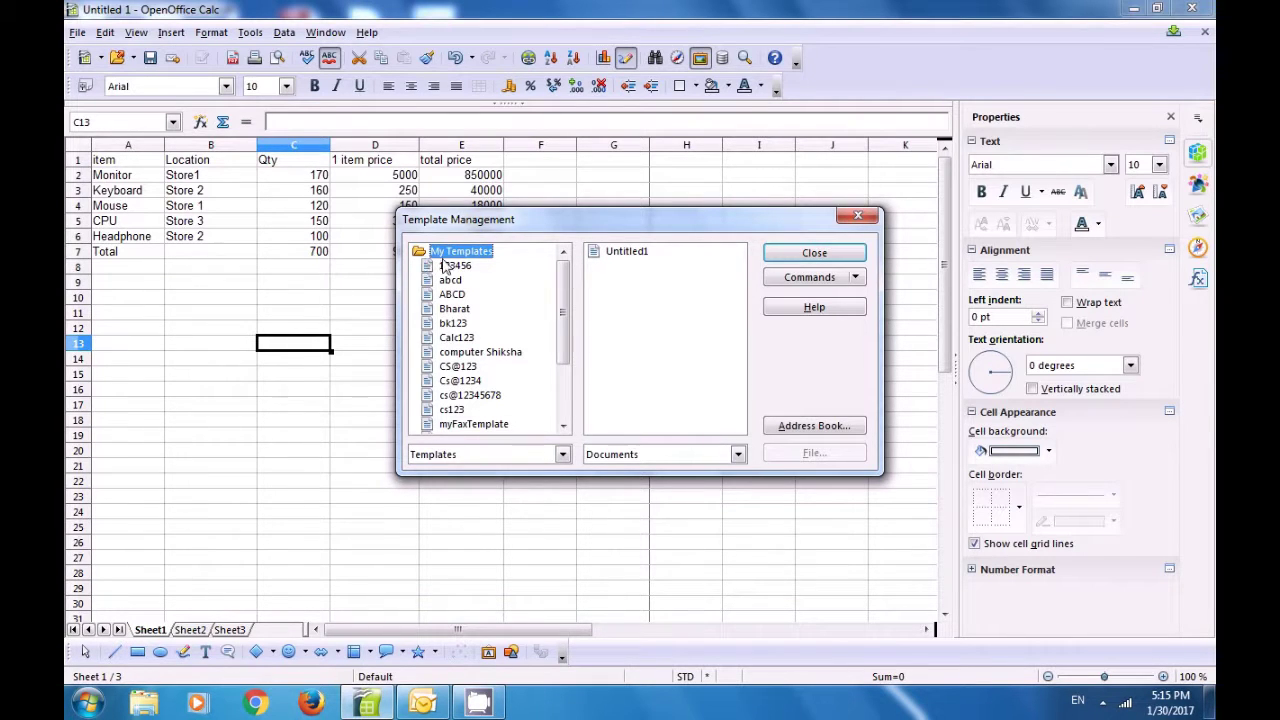
left_click_drag(562, 312, 560, 334)
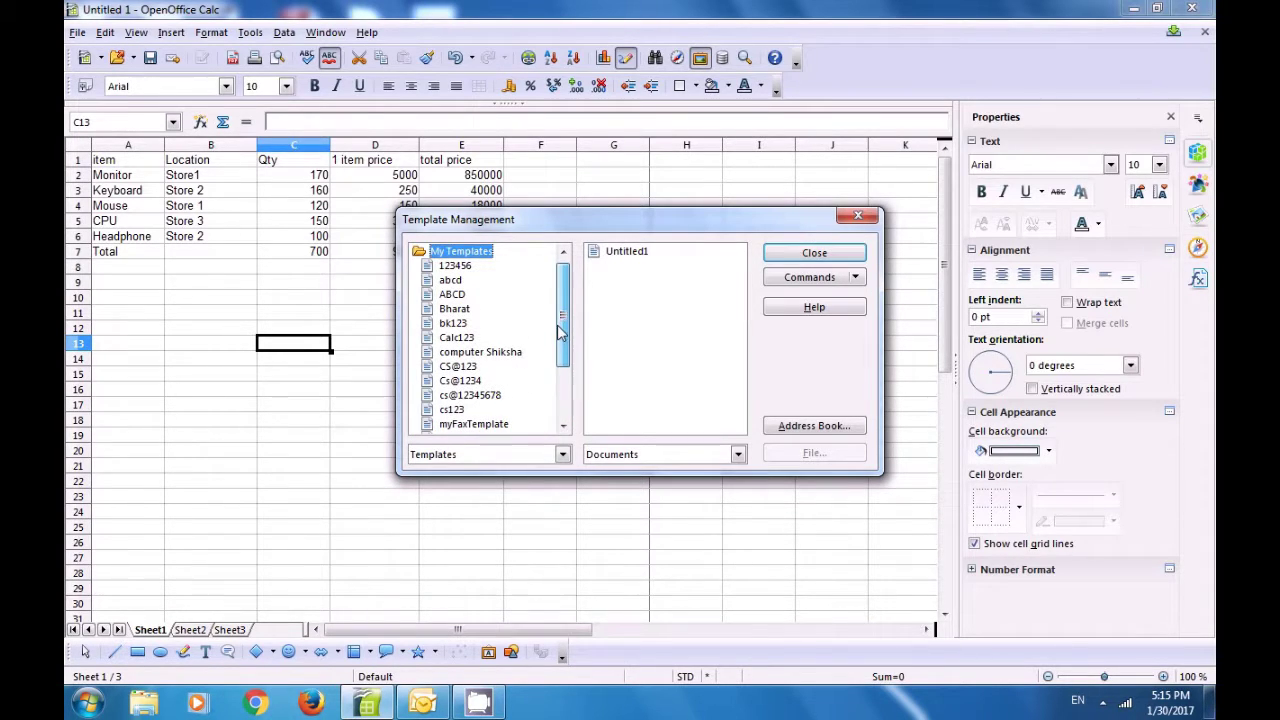
left_click(477, 341)
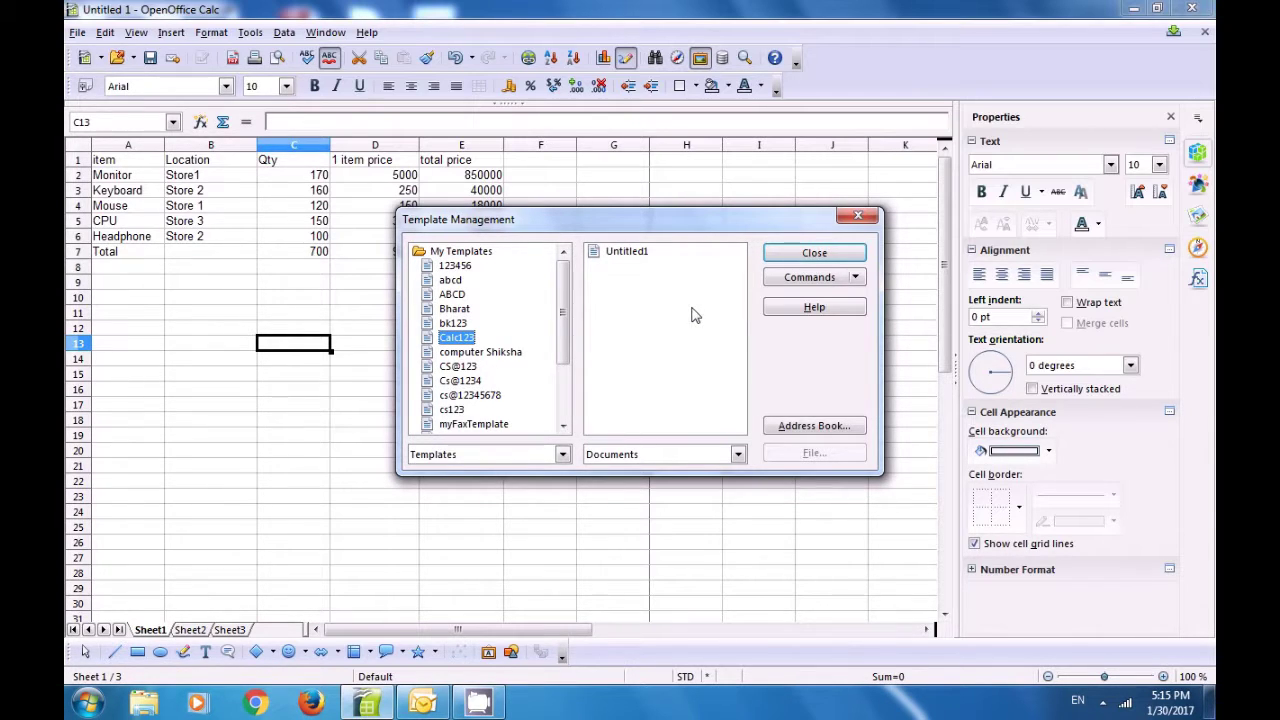
left_click(855, 278)
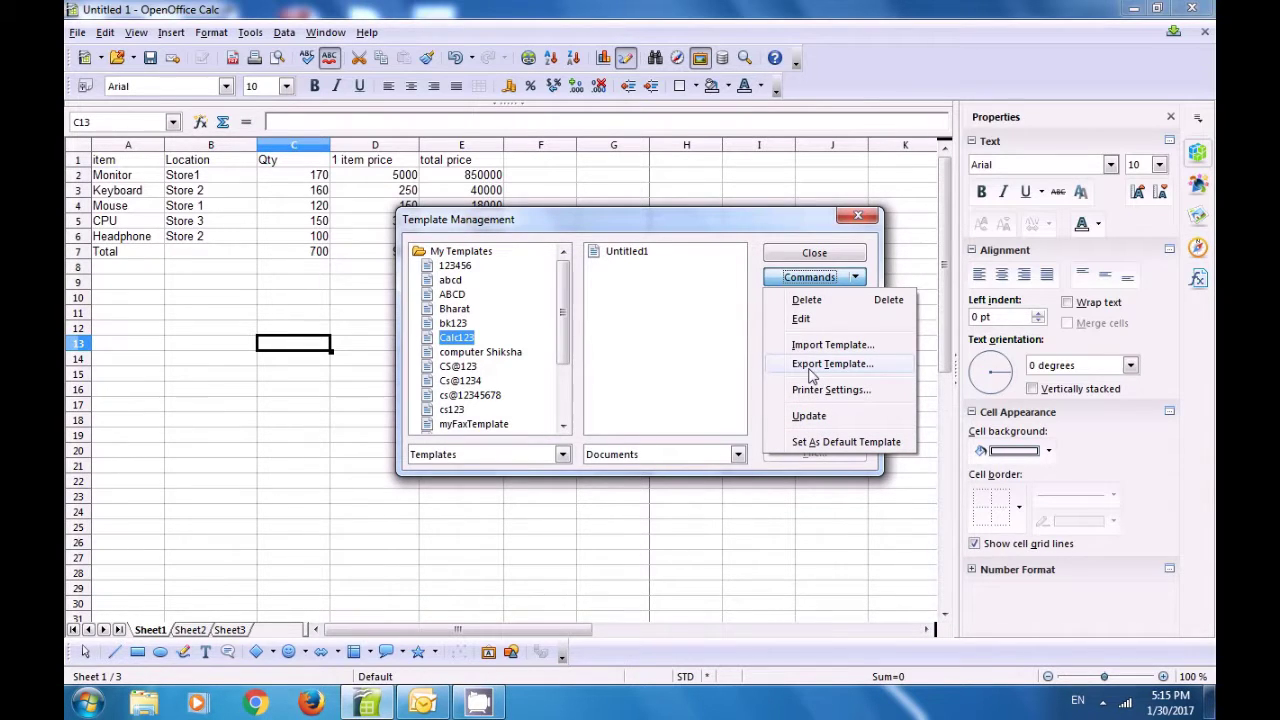
Step: Export the Calc123 template to the Desktop as Calc123, close Template Management, and select cell G10
left_click(810, 364)
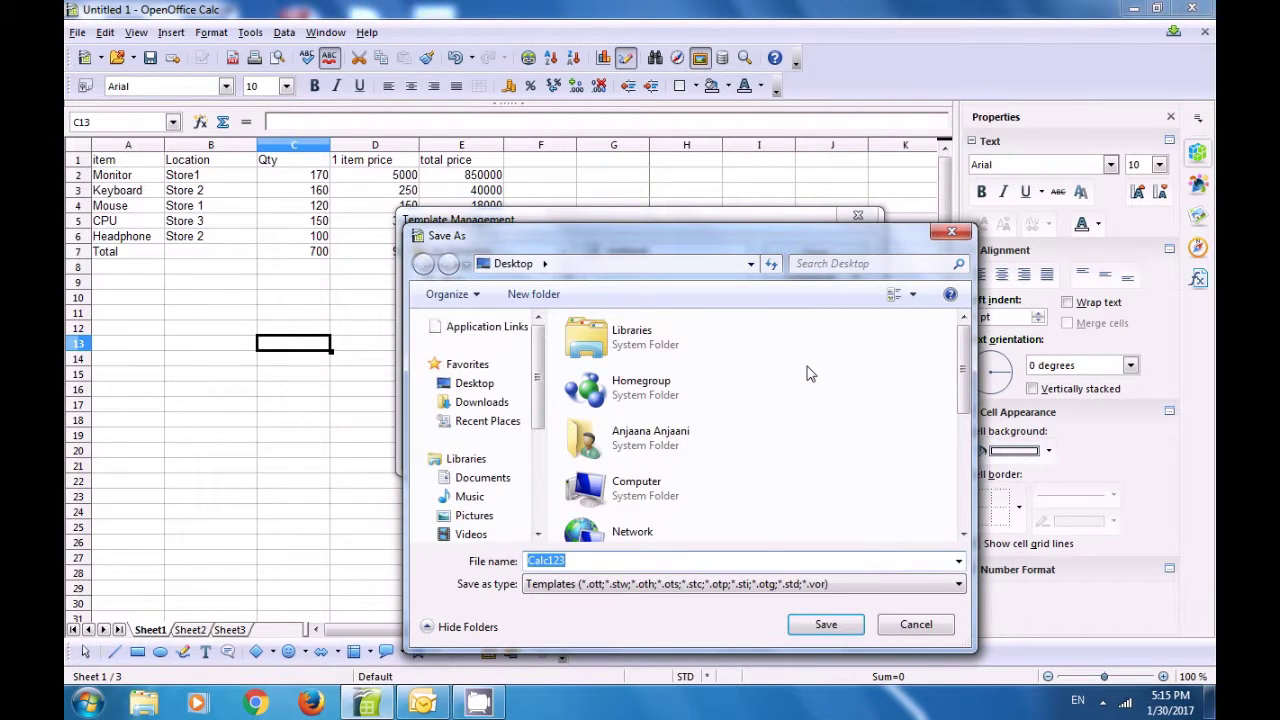
left_click_drag(626, 234, 539, 127)
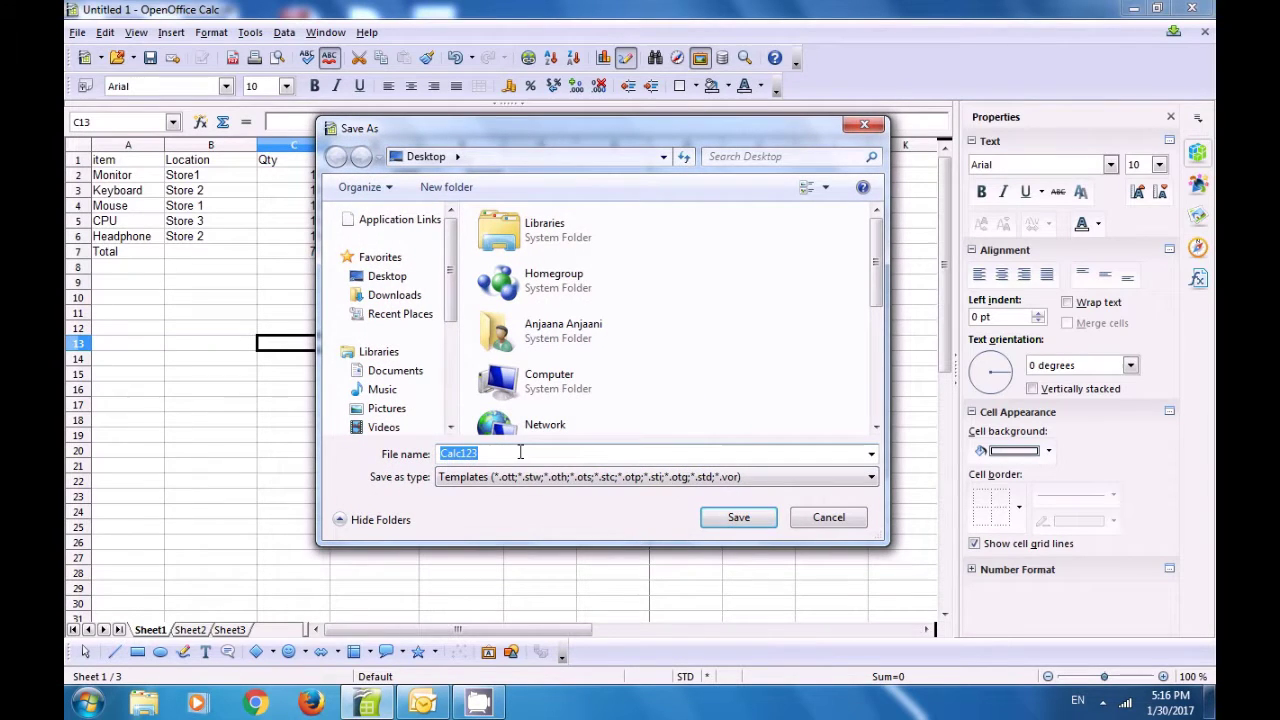
left_click(517, 454)
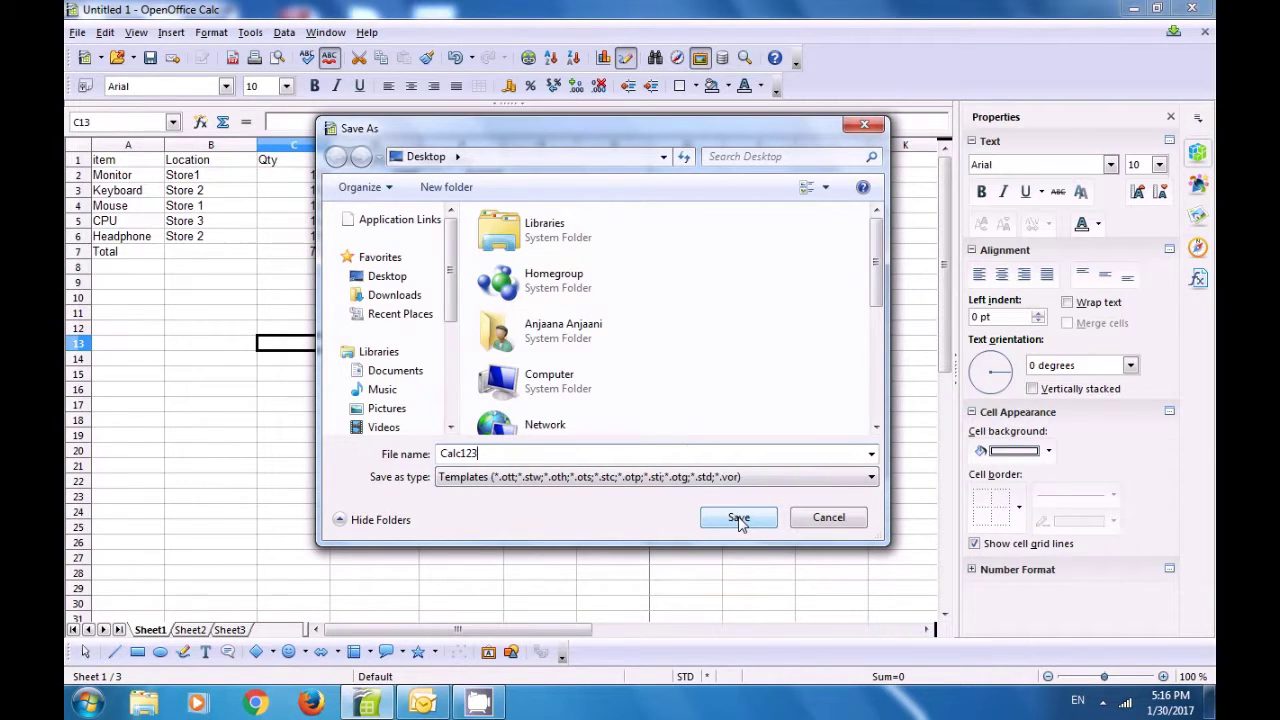
left_click(738, 518)
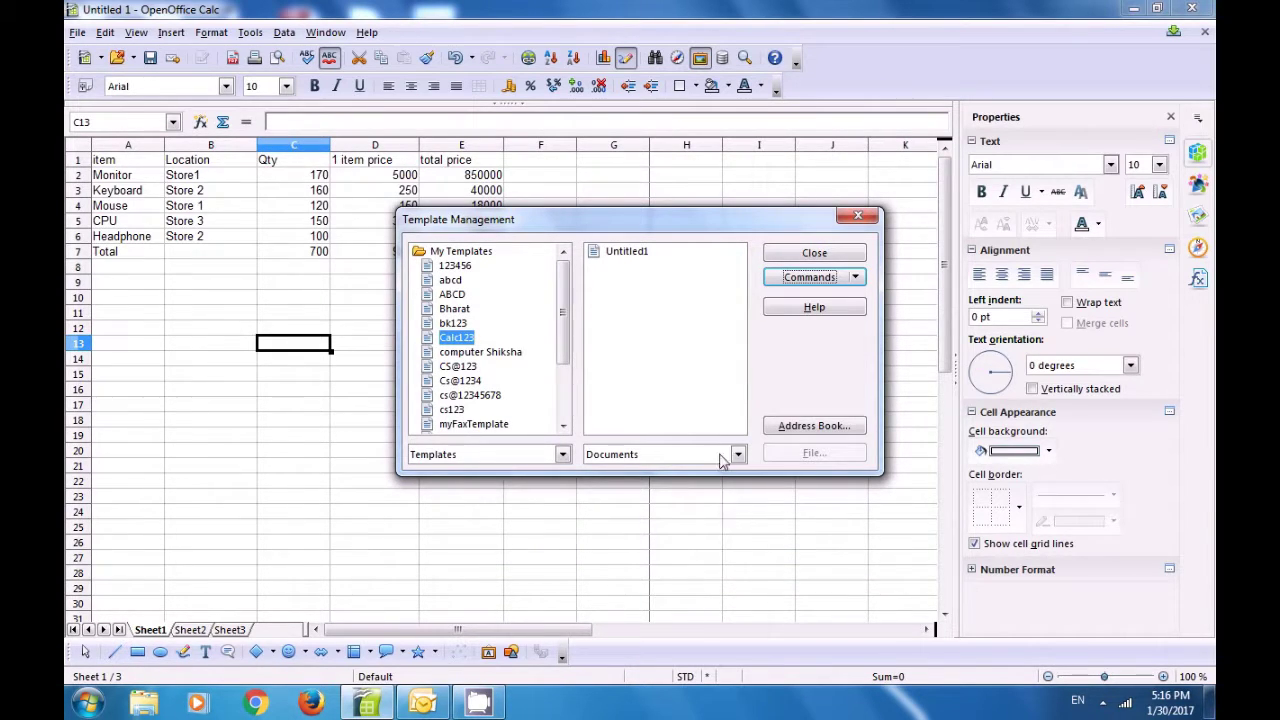
left_click(856, 218)
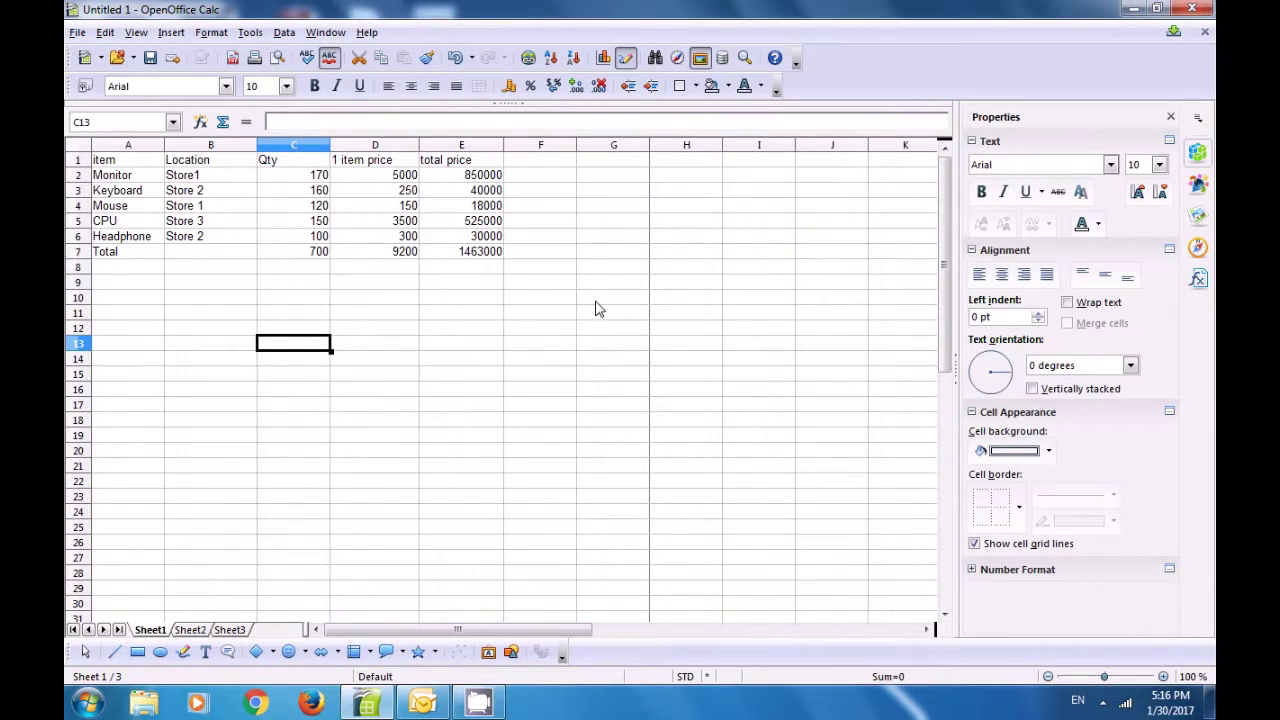
left_click(596, 303)
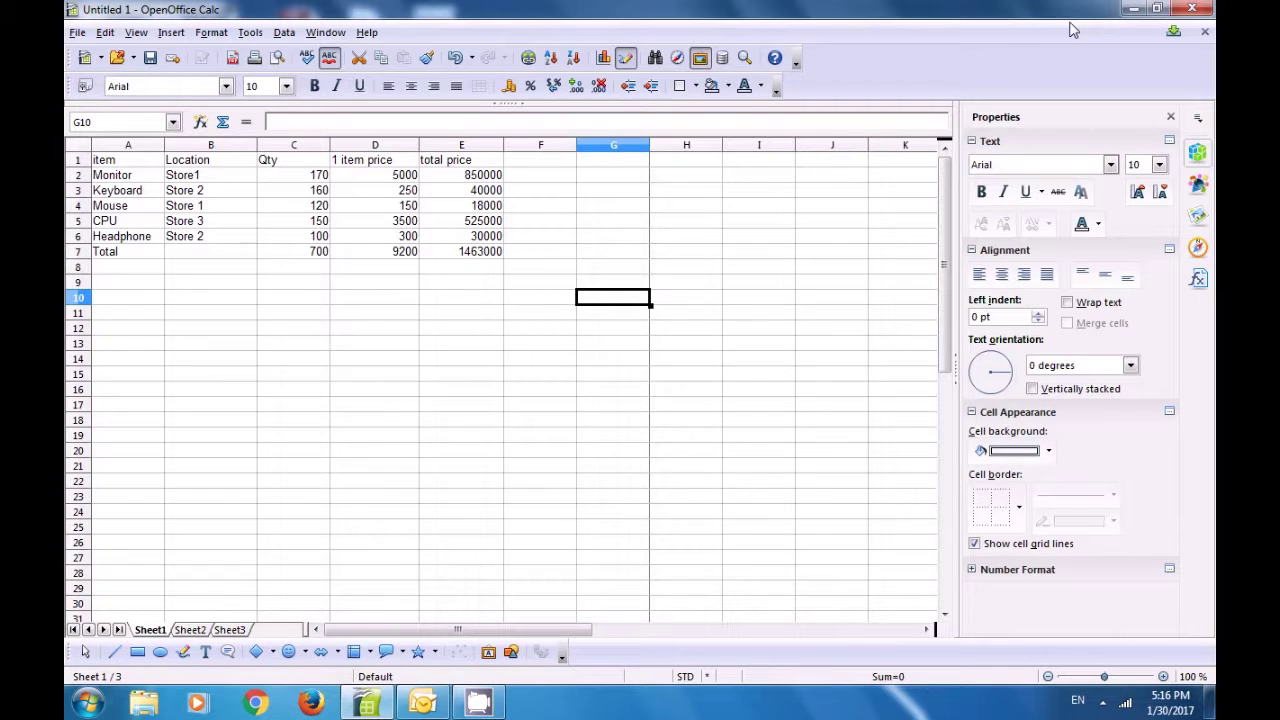
Step: Minimize Calc and open the desktop's Calc123 template as the new spreadsheet Untitled 2
left_click(1133, 9)
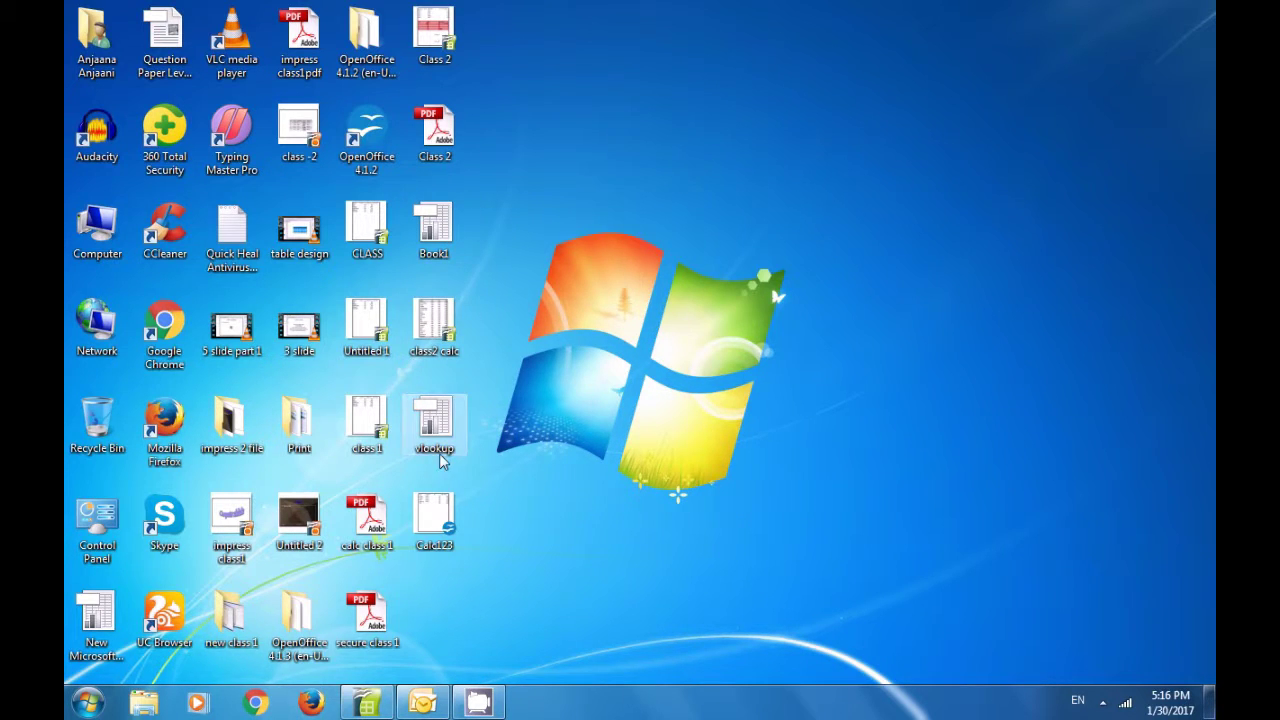
double_click(422, 518)
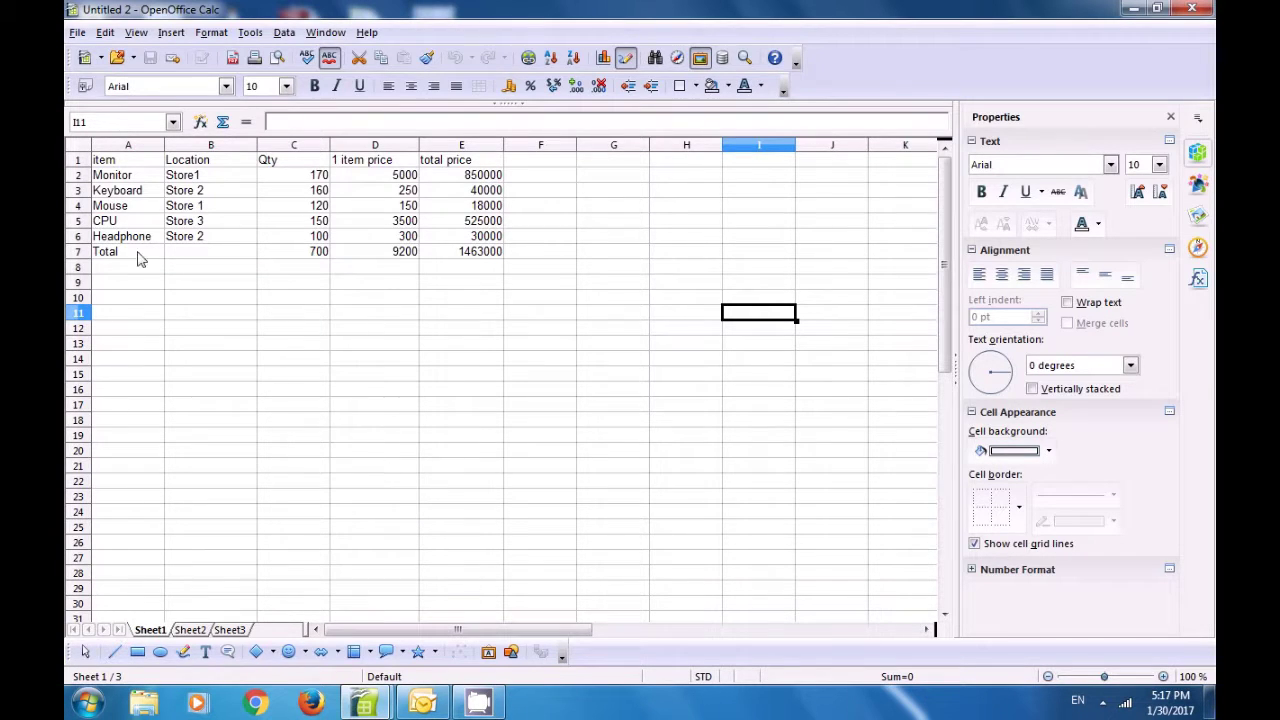
Step: Close the Untitled 2 spreadsheet and bring up the File menu of Untitled 1
left_click(1193, 10)
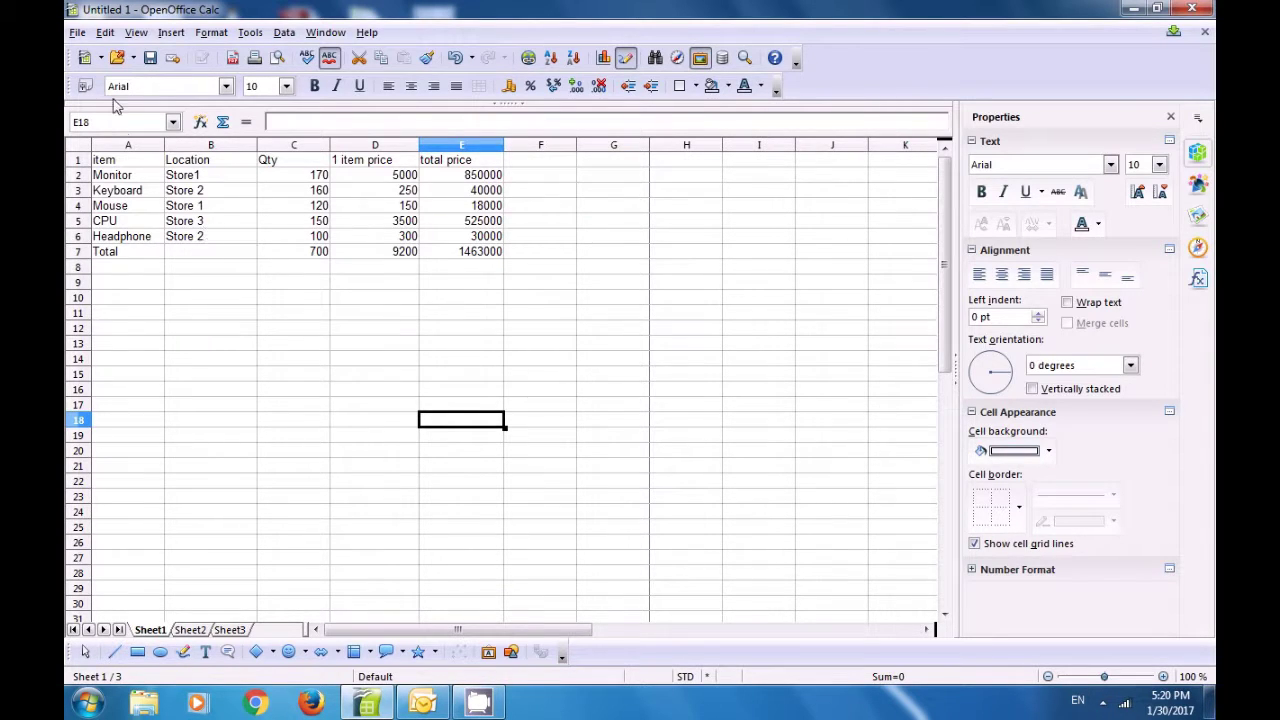
left_click(77, 33)
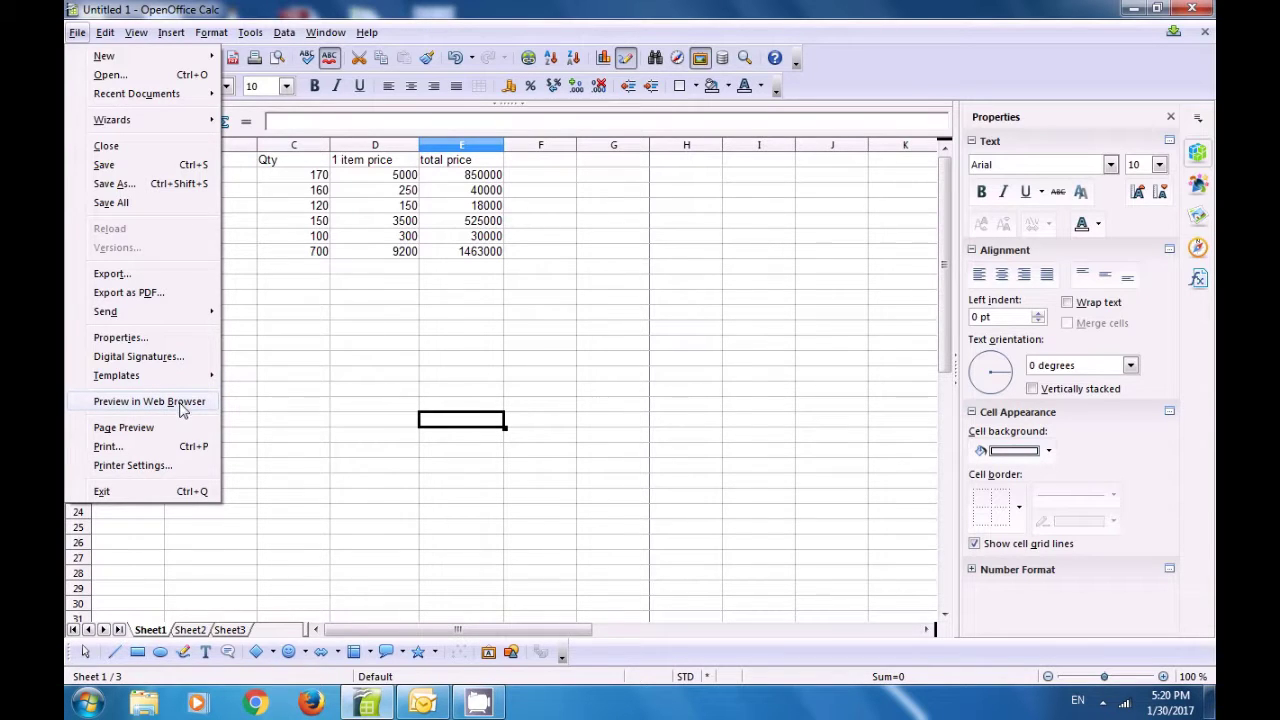
Step: Preview the sales sheet as webpreview.htm in Chrome, then select and deselect its table
left_click(145, 401)
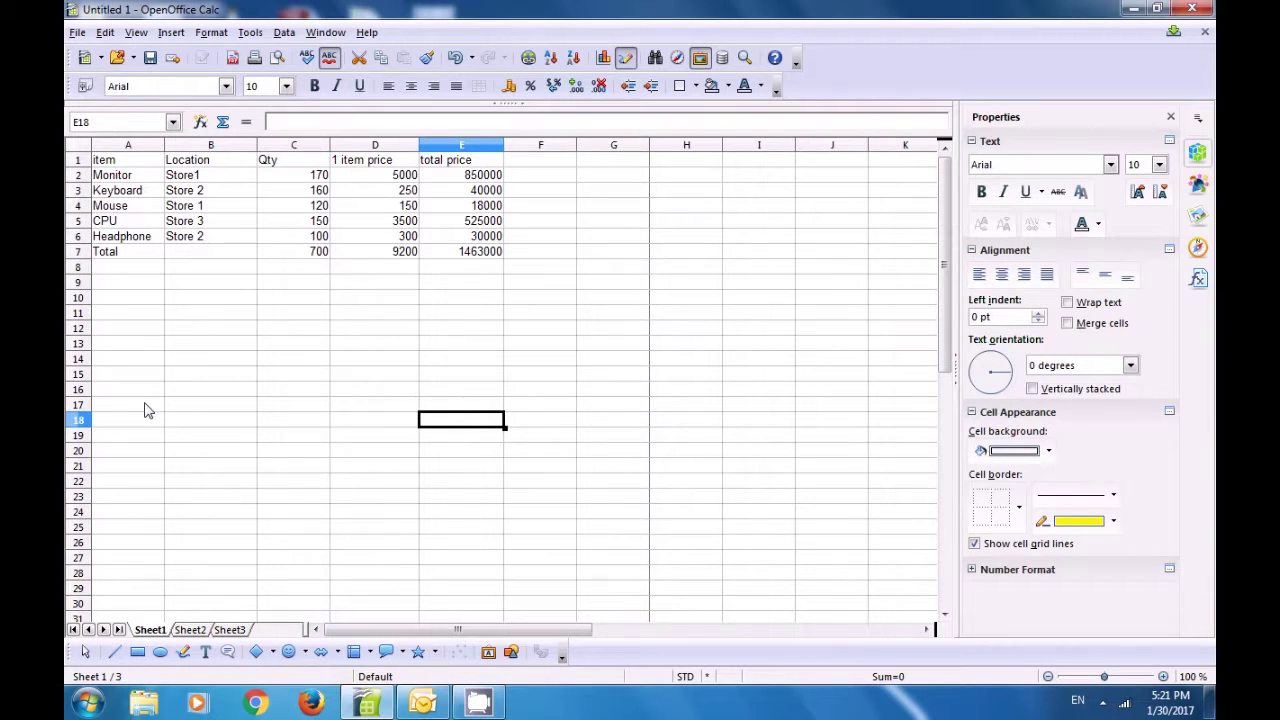
key("alt+Tab")
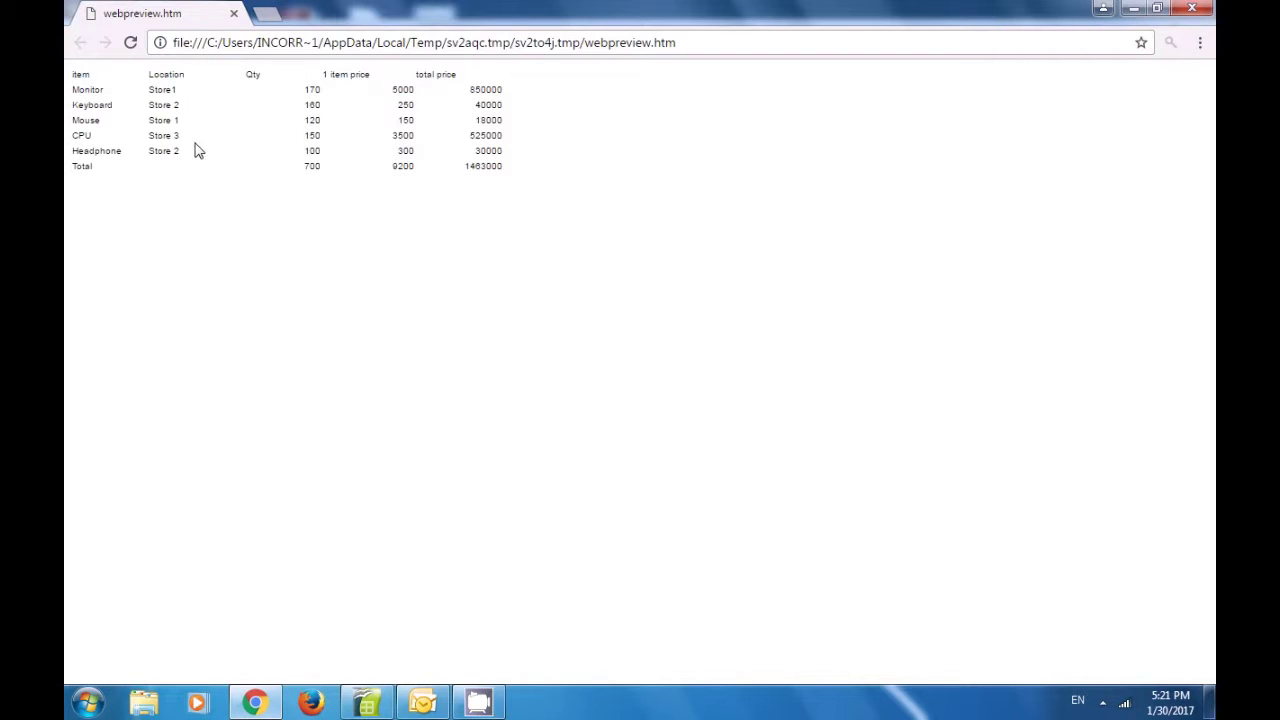
left_click_drag(79, 74, 566, 188)
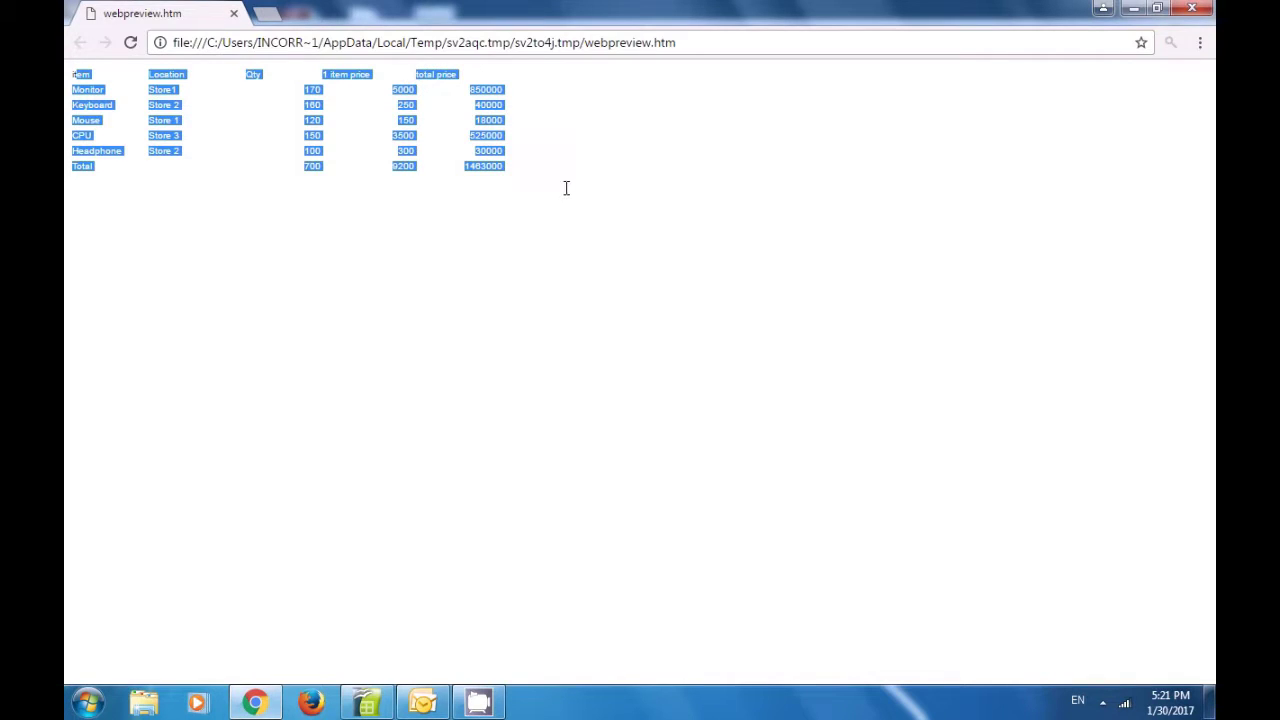
left_click(533, 251)
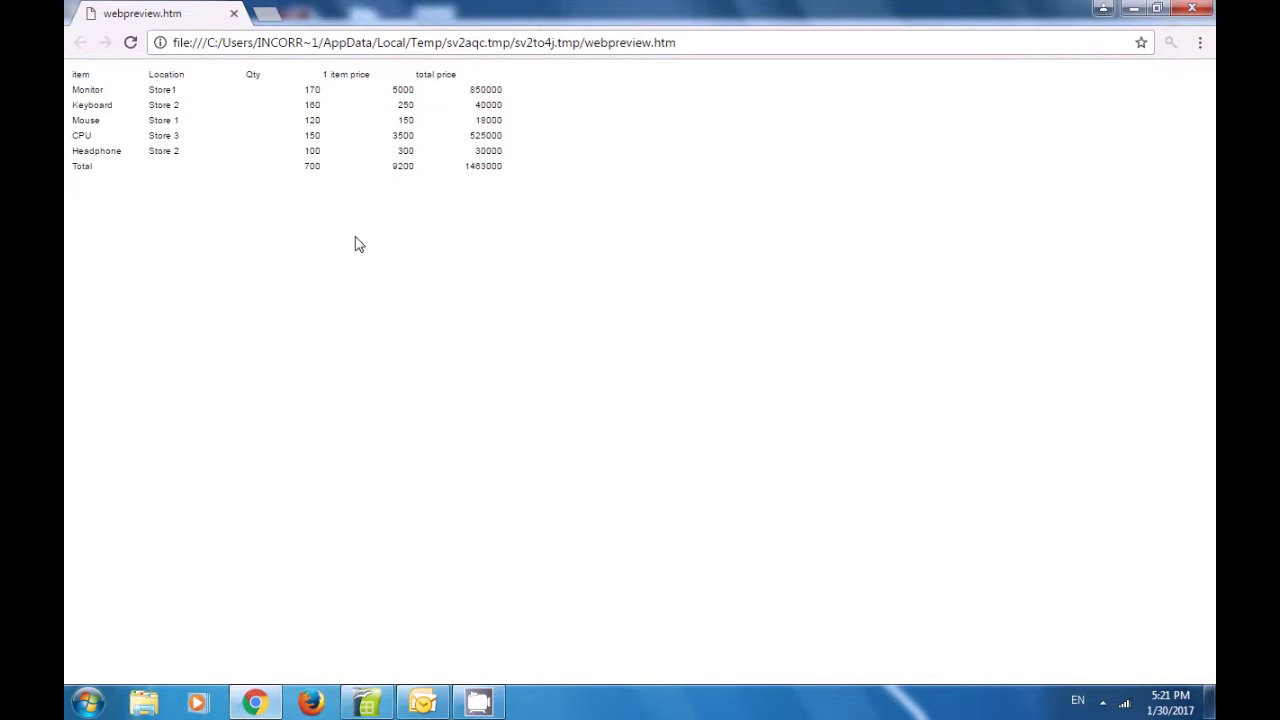
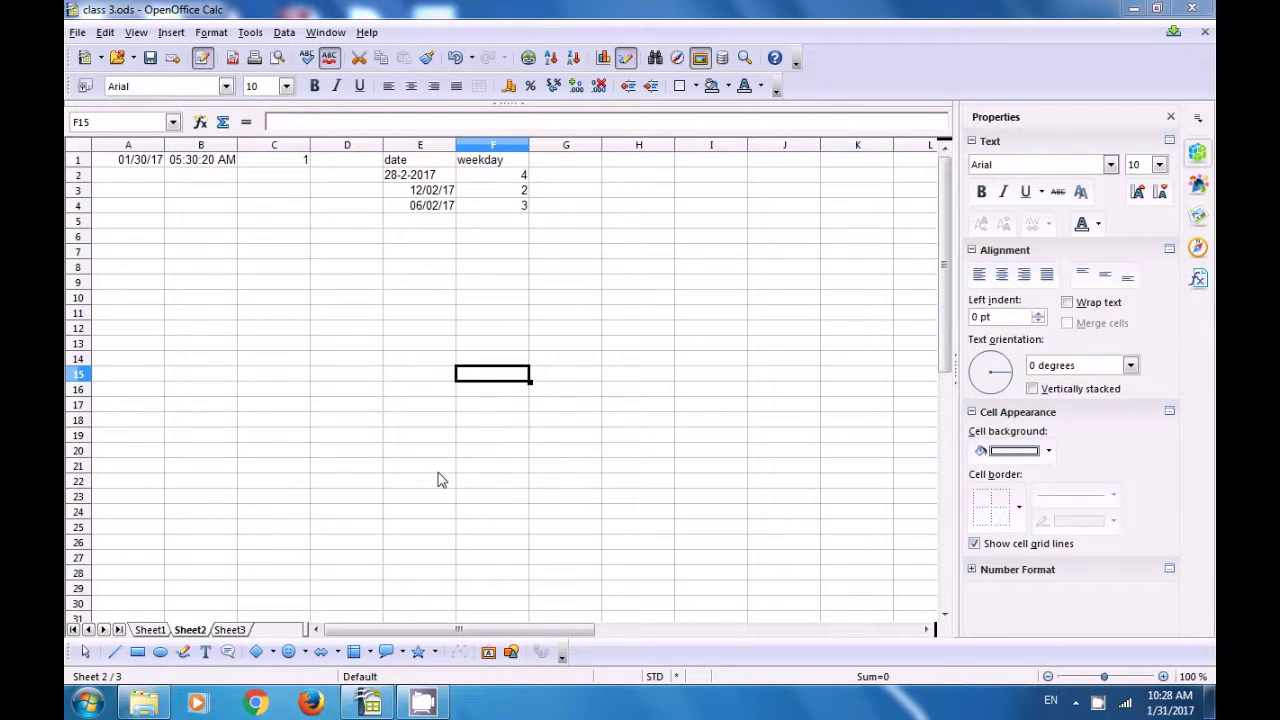
Step: Head column G with 'date' and enter =DATE(2014;2;20) in G2, showing 02/20/14
left_click(567, 168)
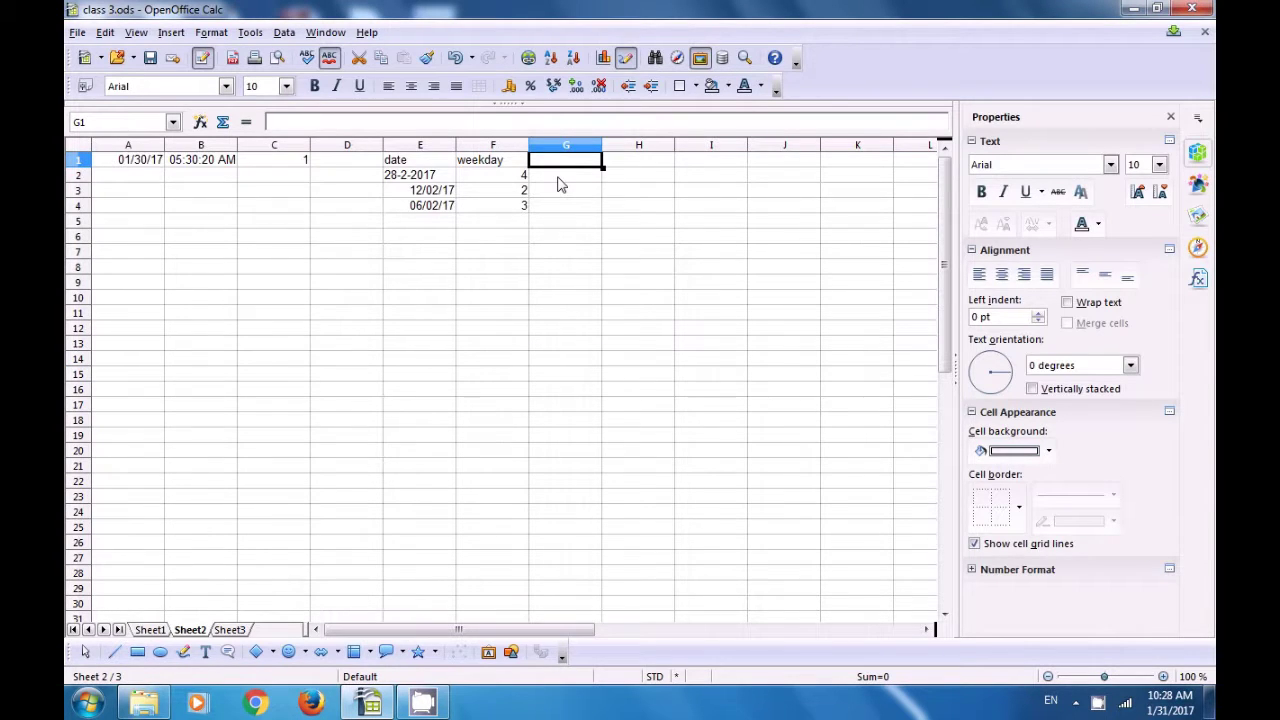
type("date")
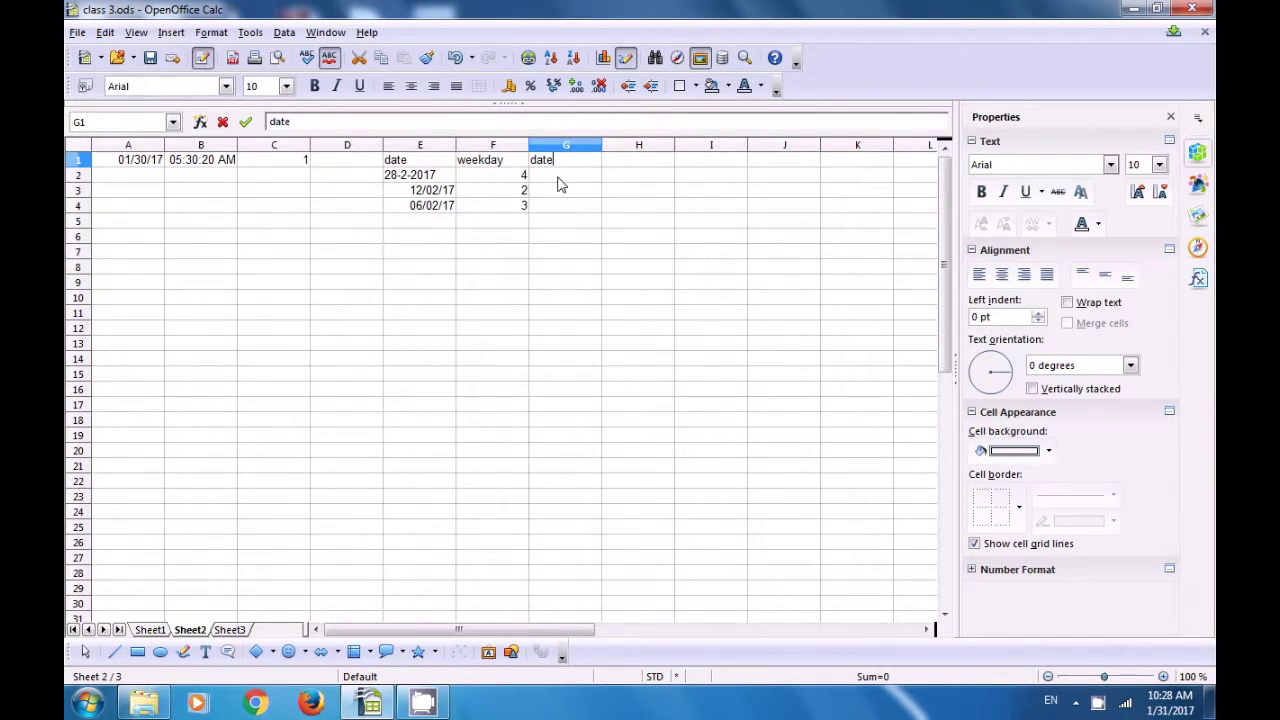
key("Return")
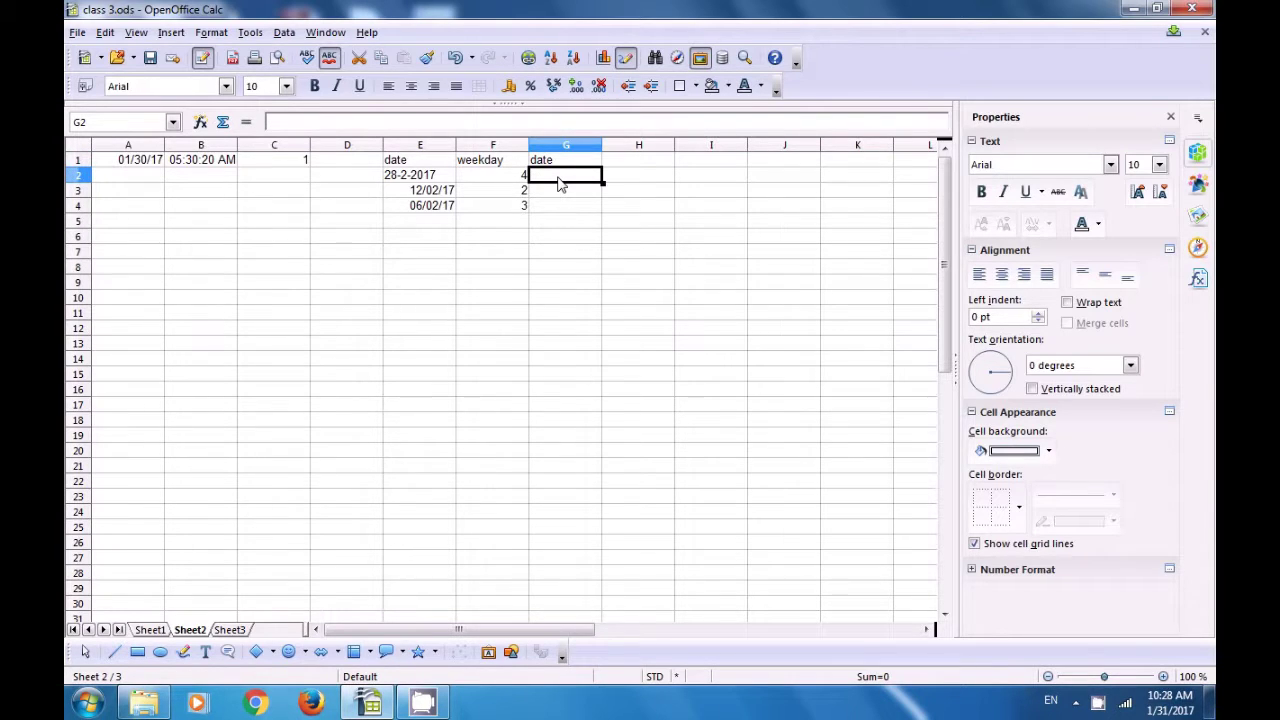
type("date")
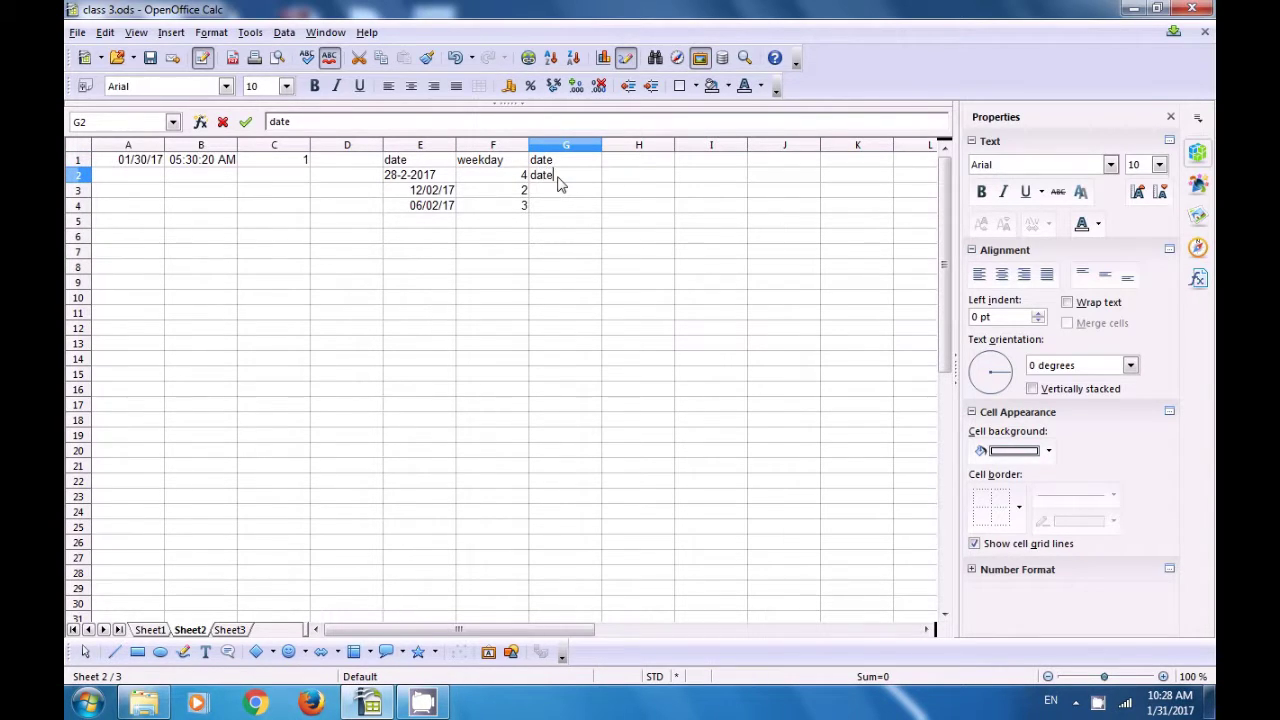
key("BackSpace")
key("BackSpace")
key("BackSpace")
key("BackSpace")
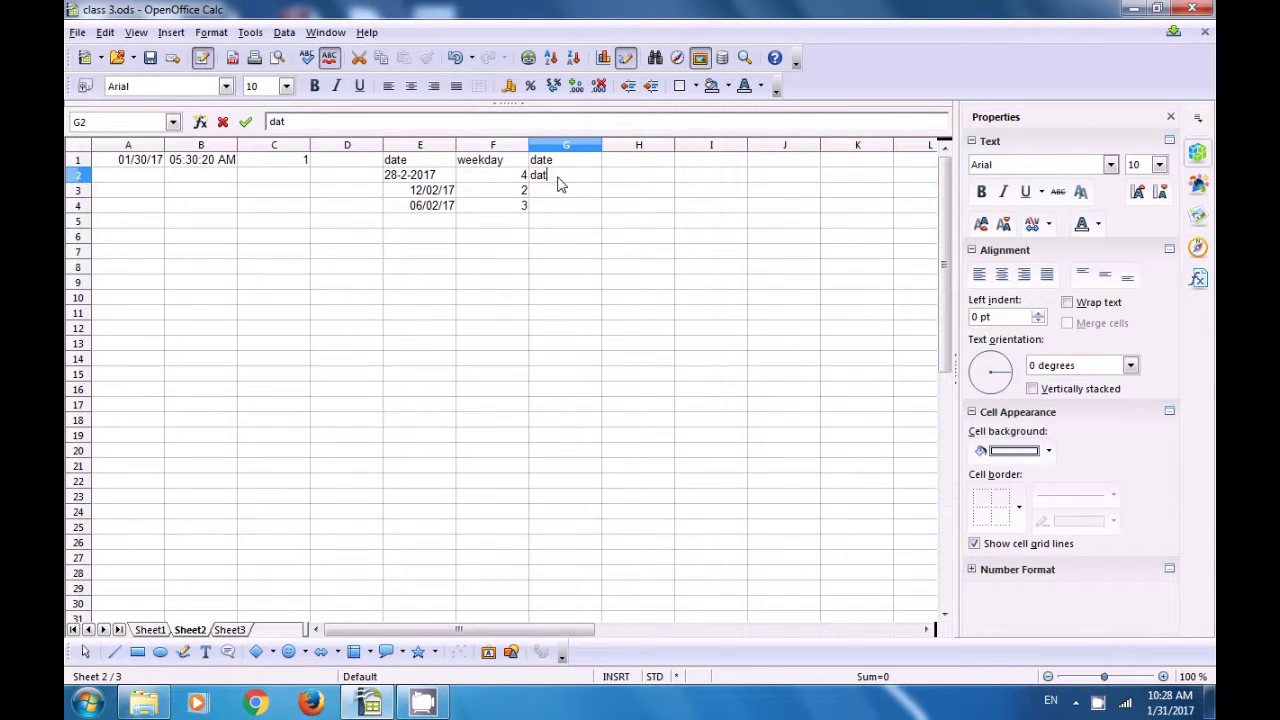
type("=d")
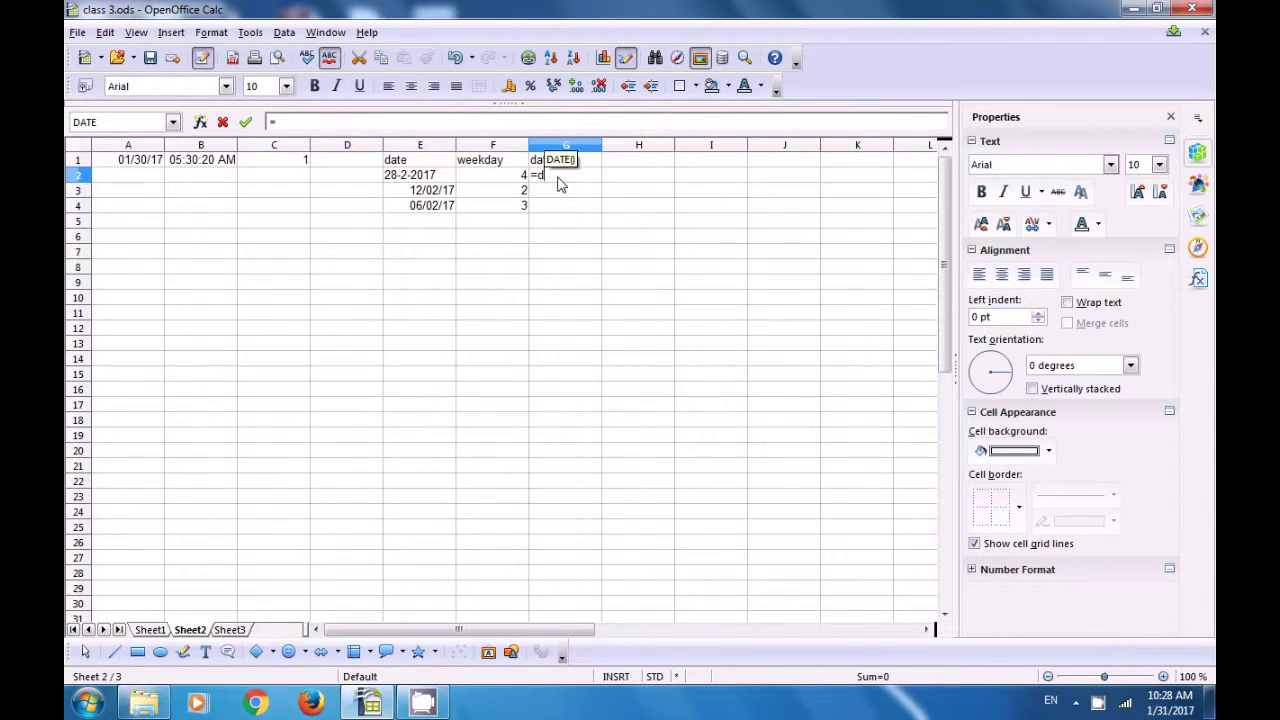
type("ate")
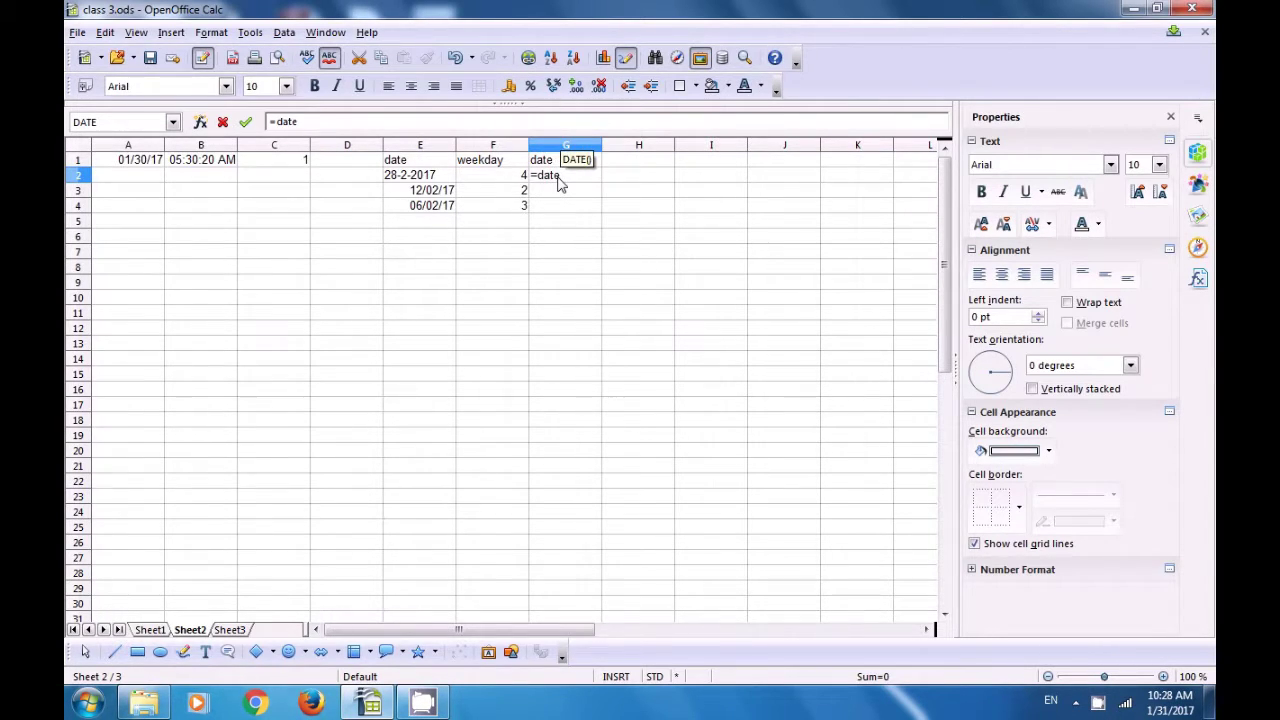
type("(")
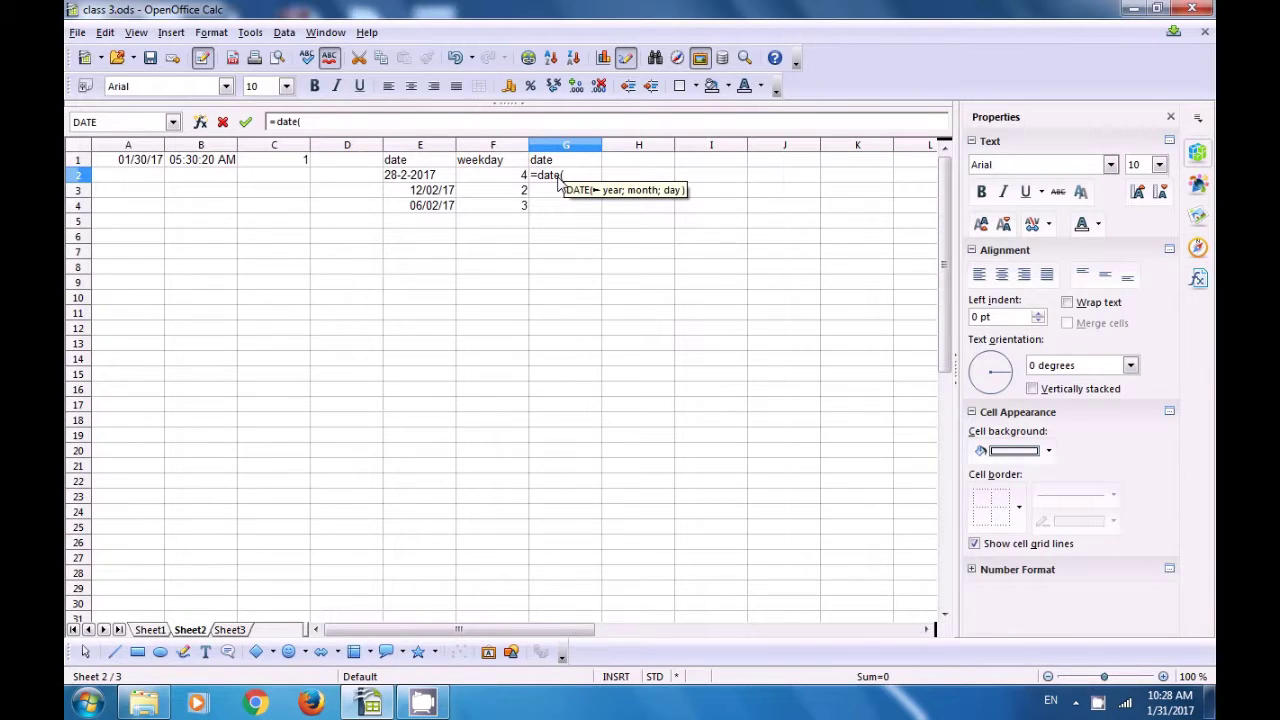
type("20")
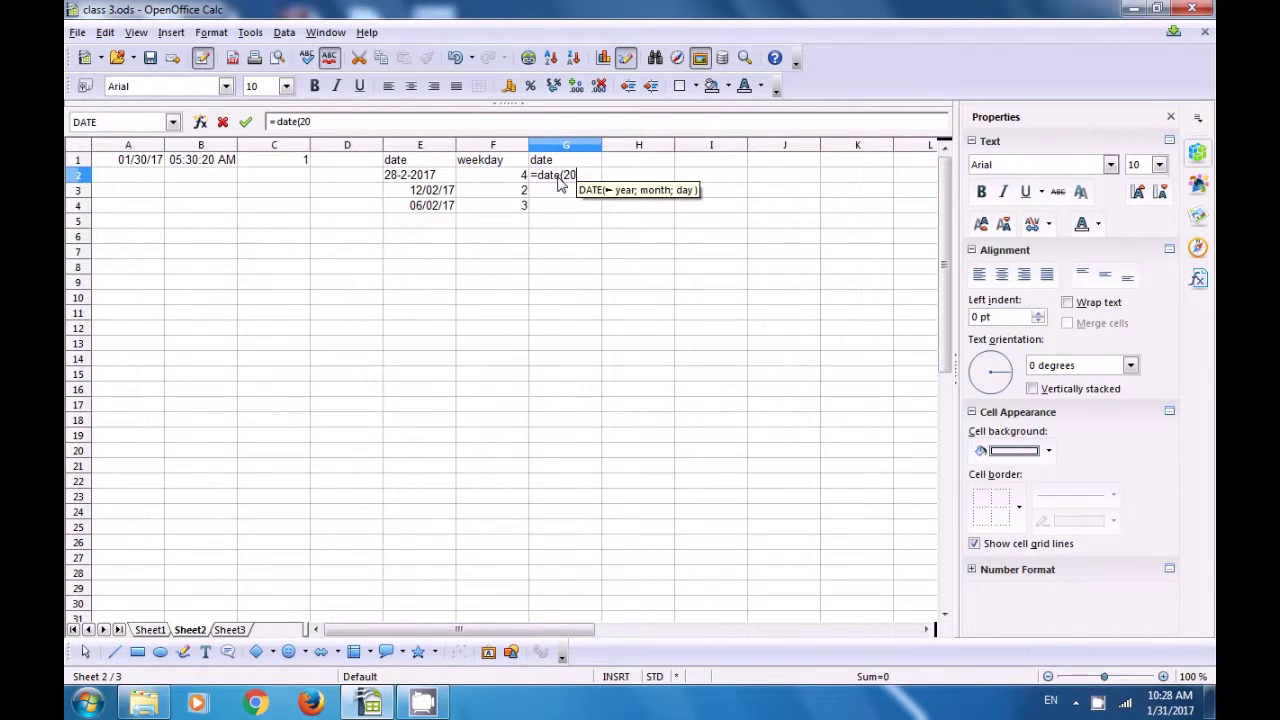
type("14")
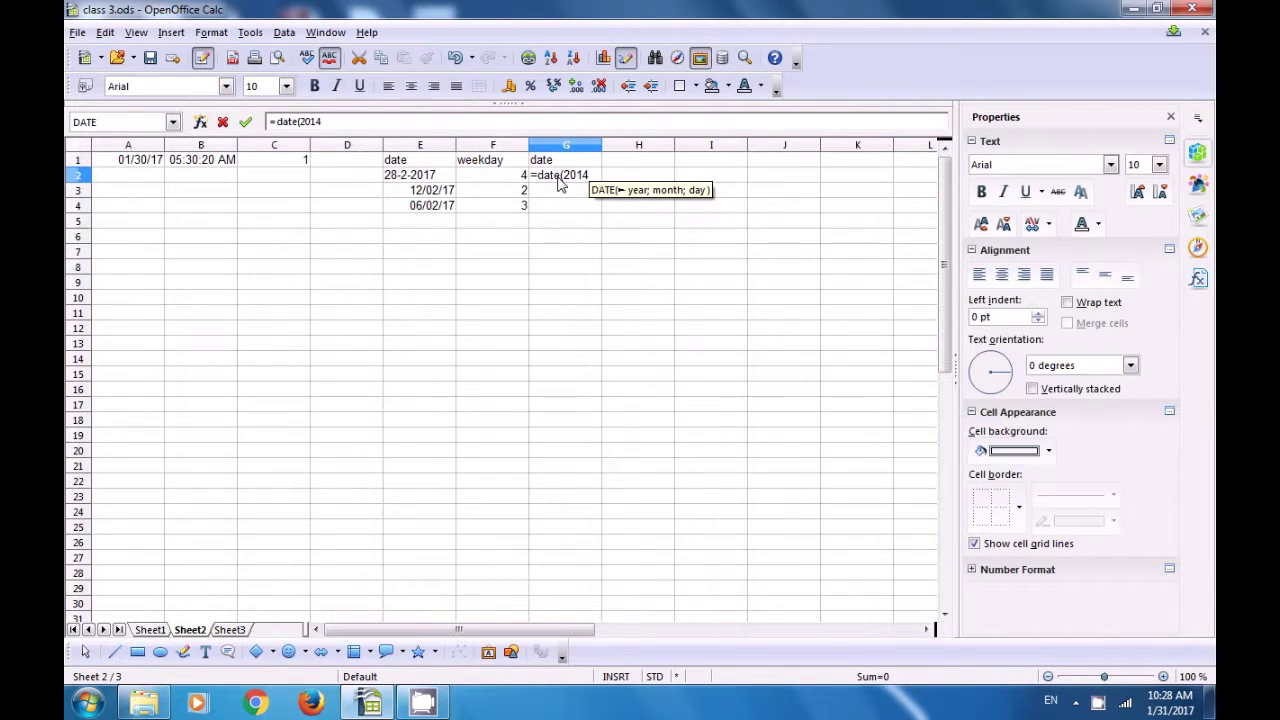
type(";2;")
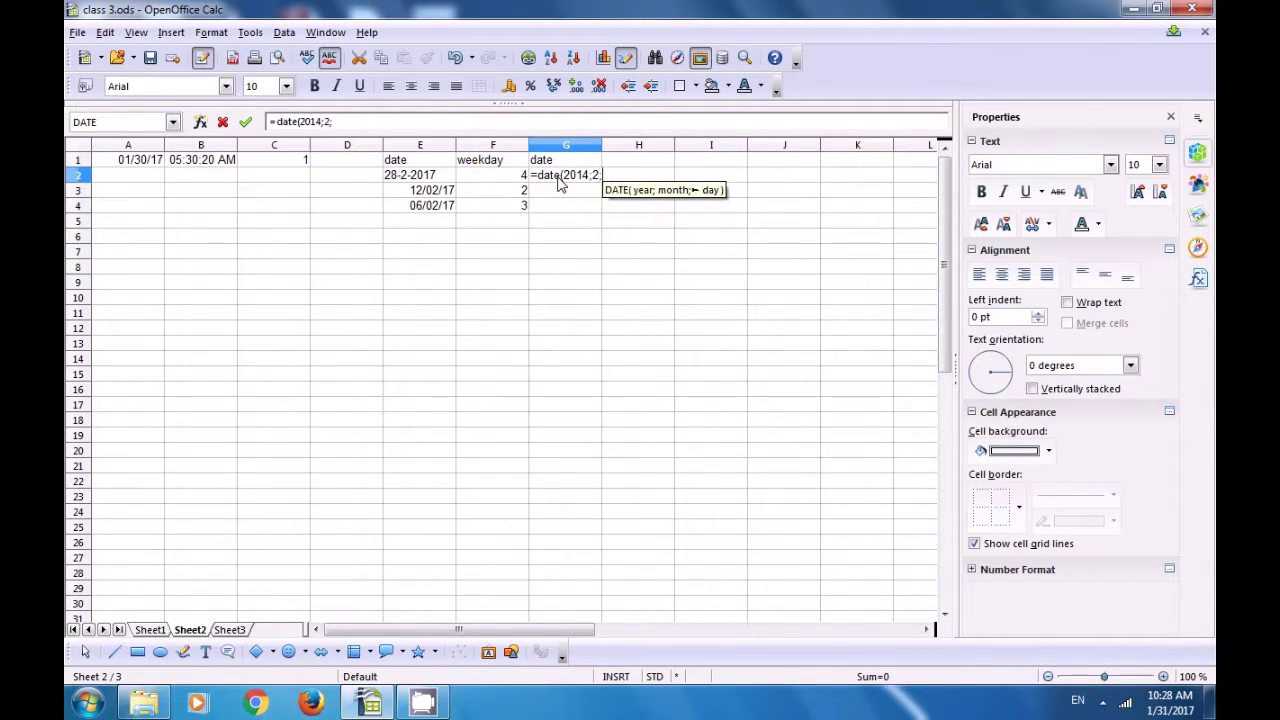
type("20")
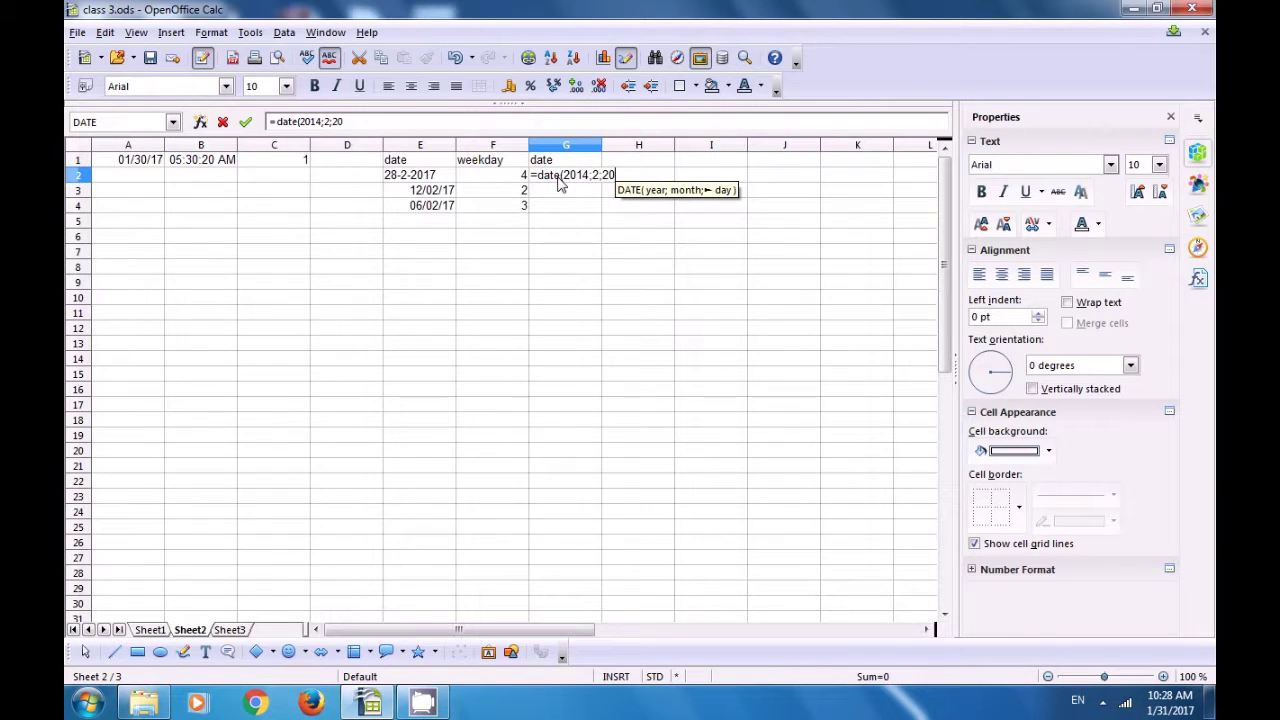
type(")")
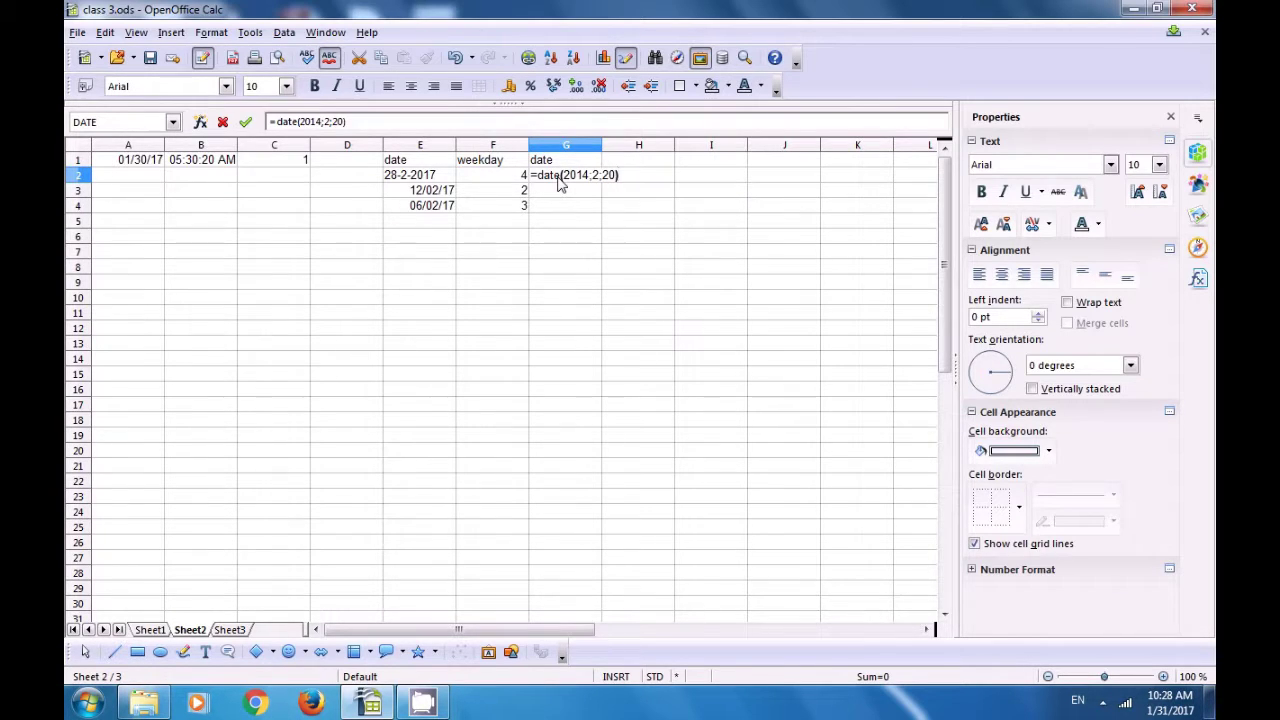
key("Return")
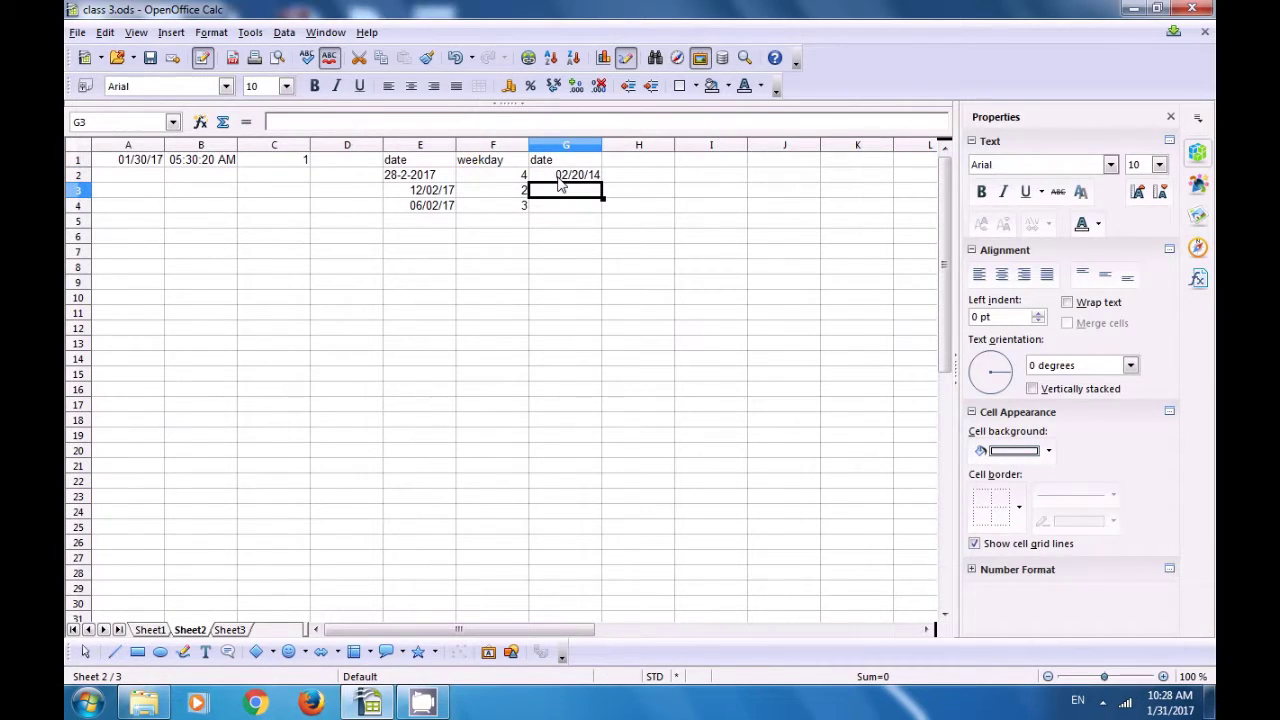
Step: Enter =DATE(2016;3;20) in G3 so it shows 03/20/16
type("3")
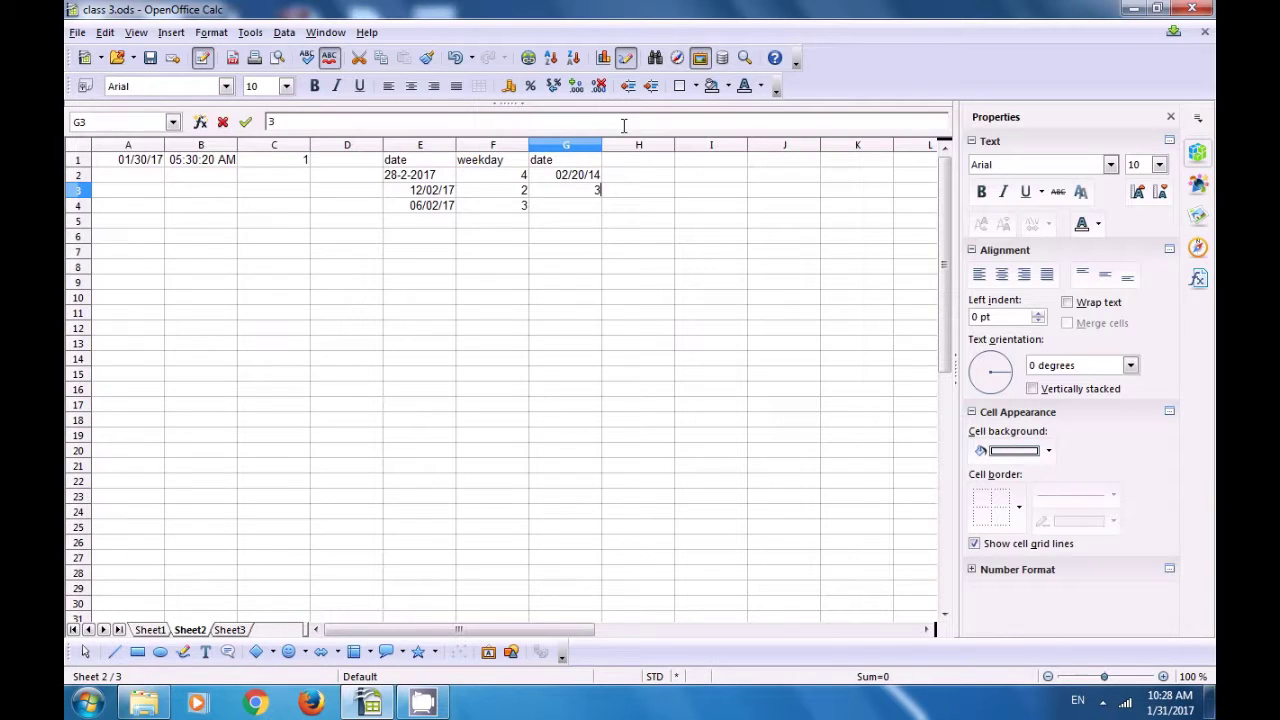
key("BackSpace")
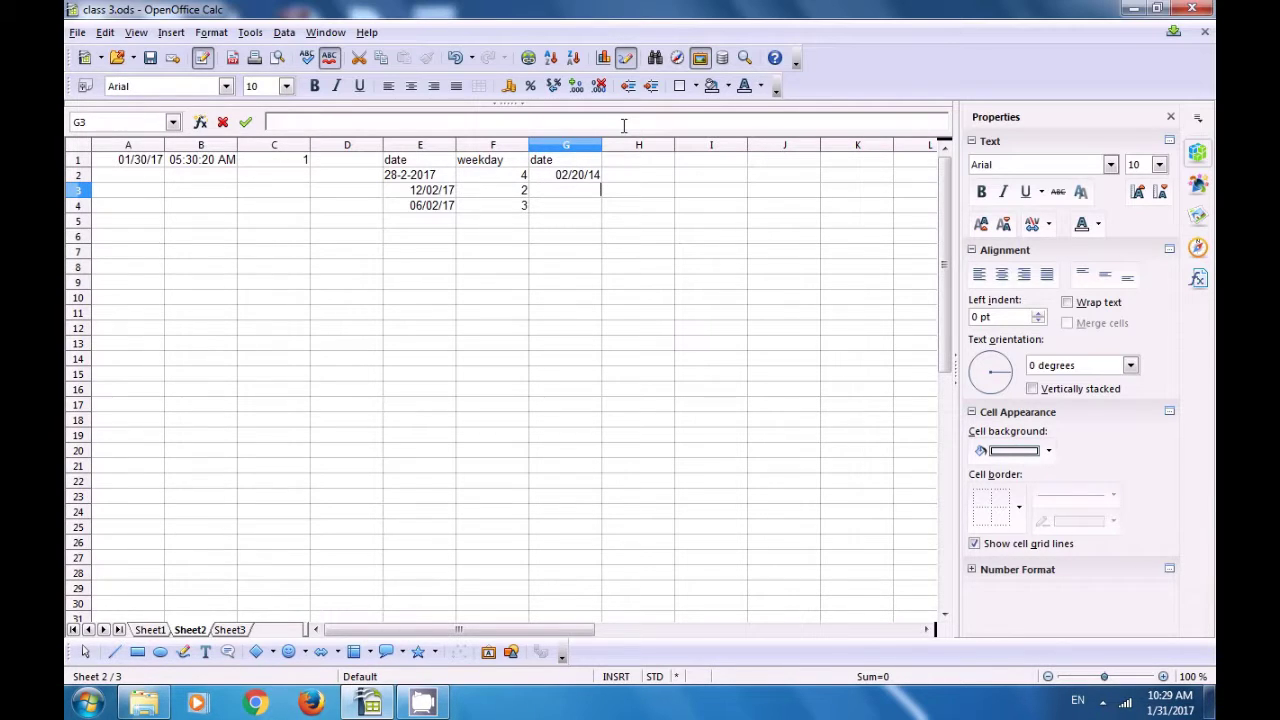
type("=date")
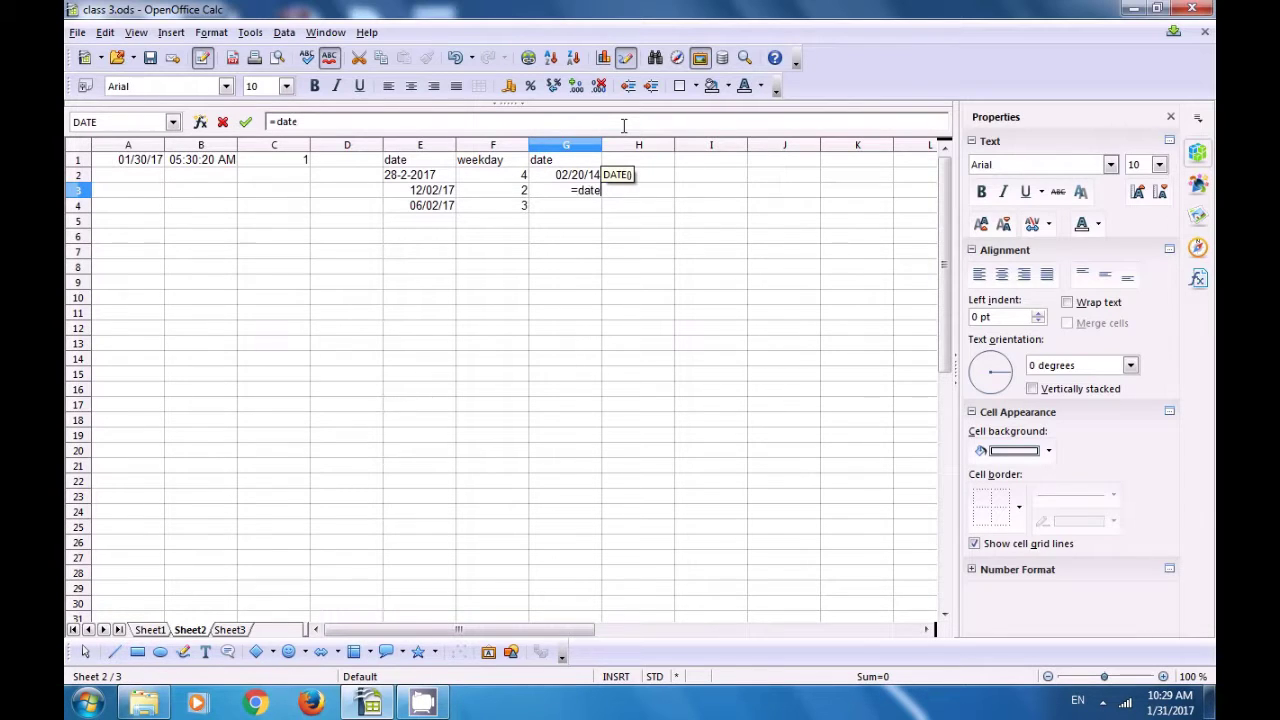
type("(")
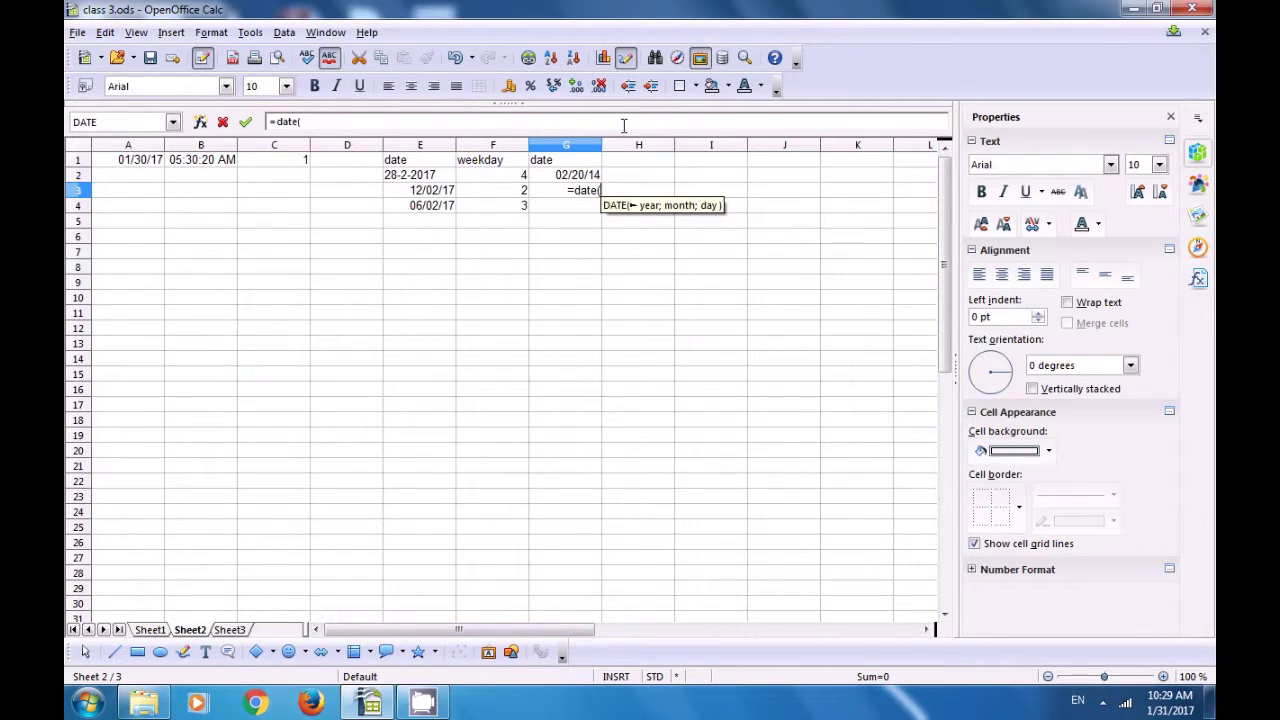
type("2016;3;")
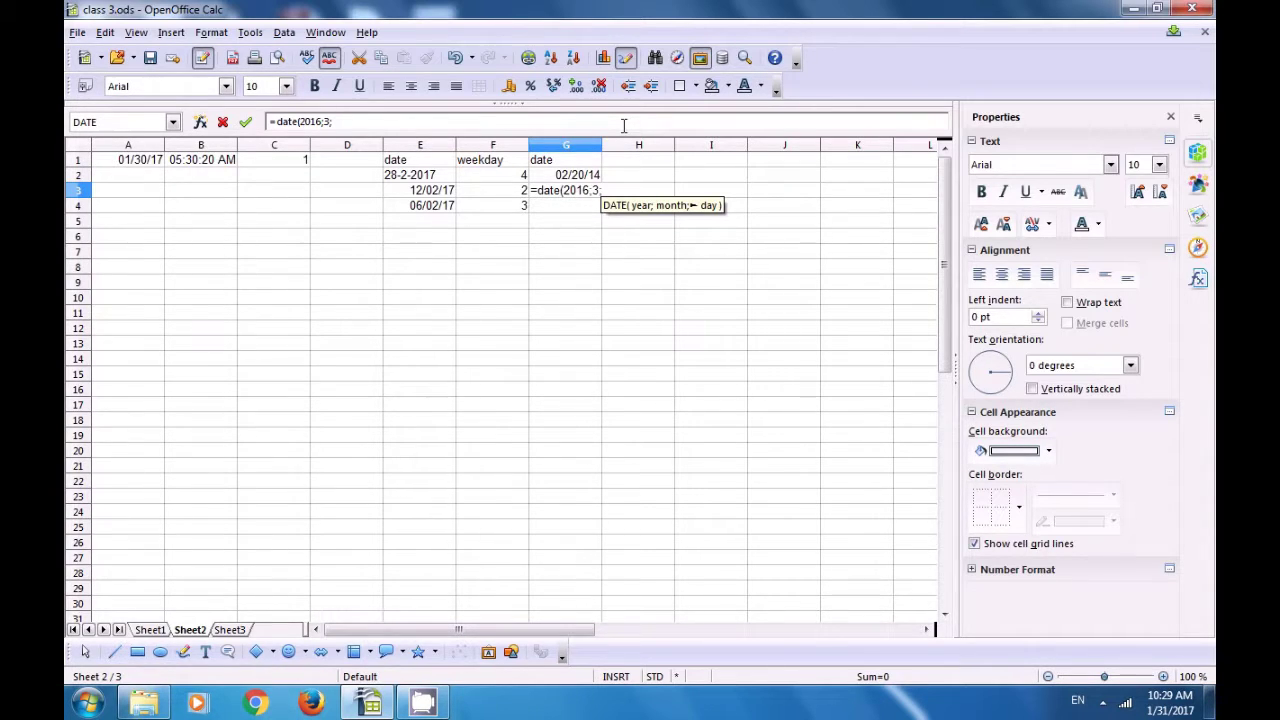
type("20")
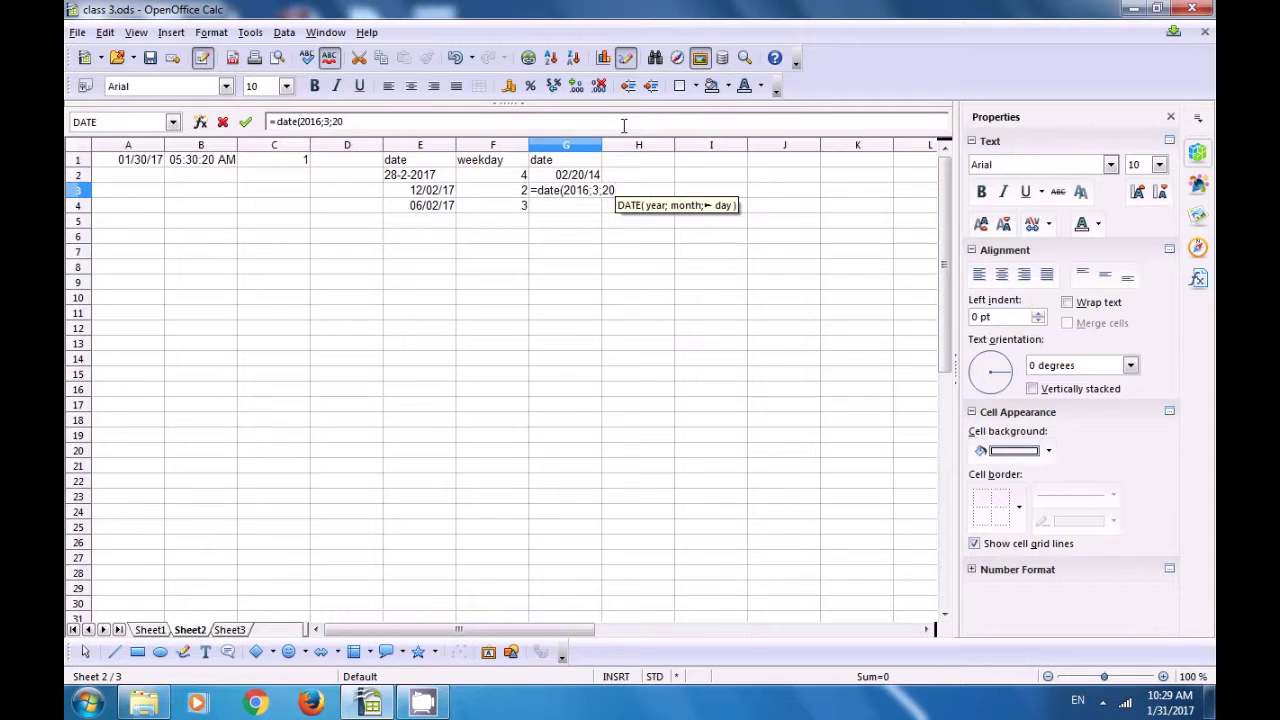
type(")")
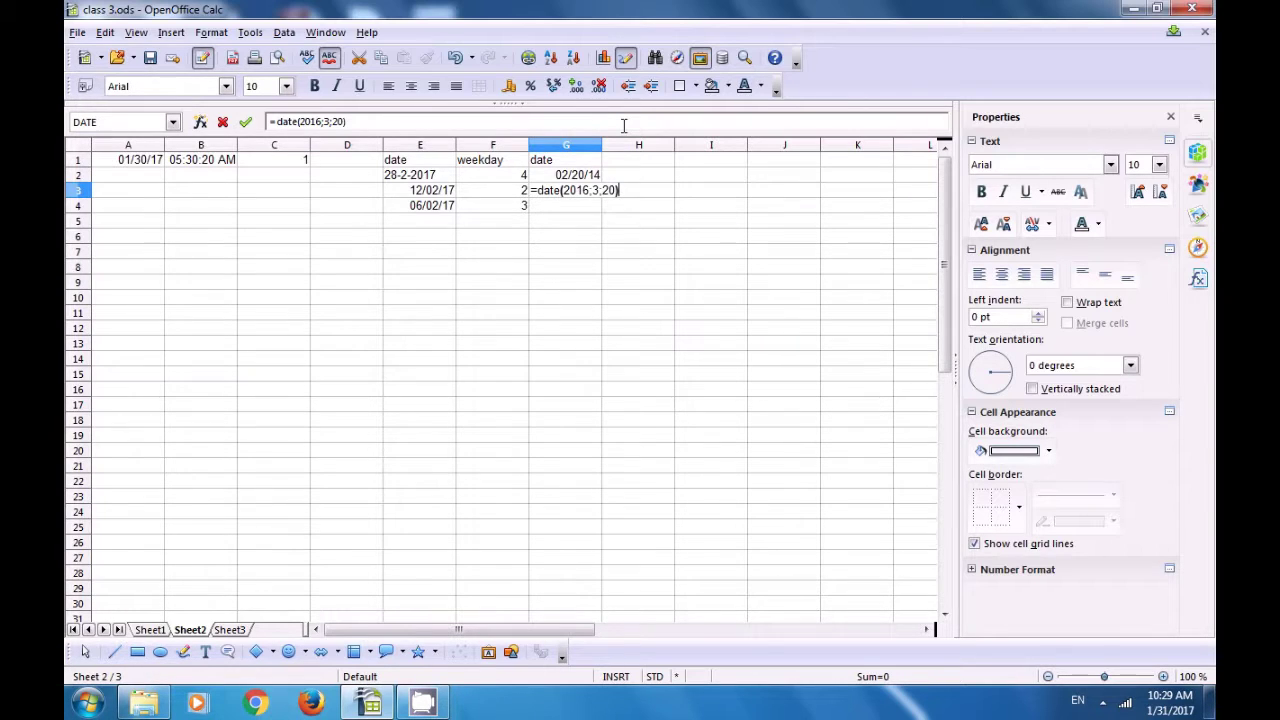
key("Return")
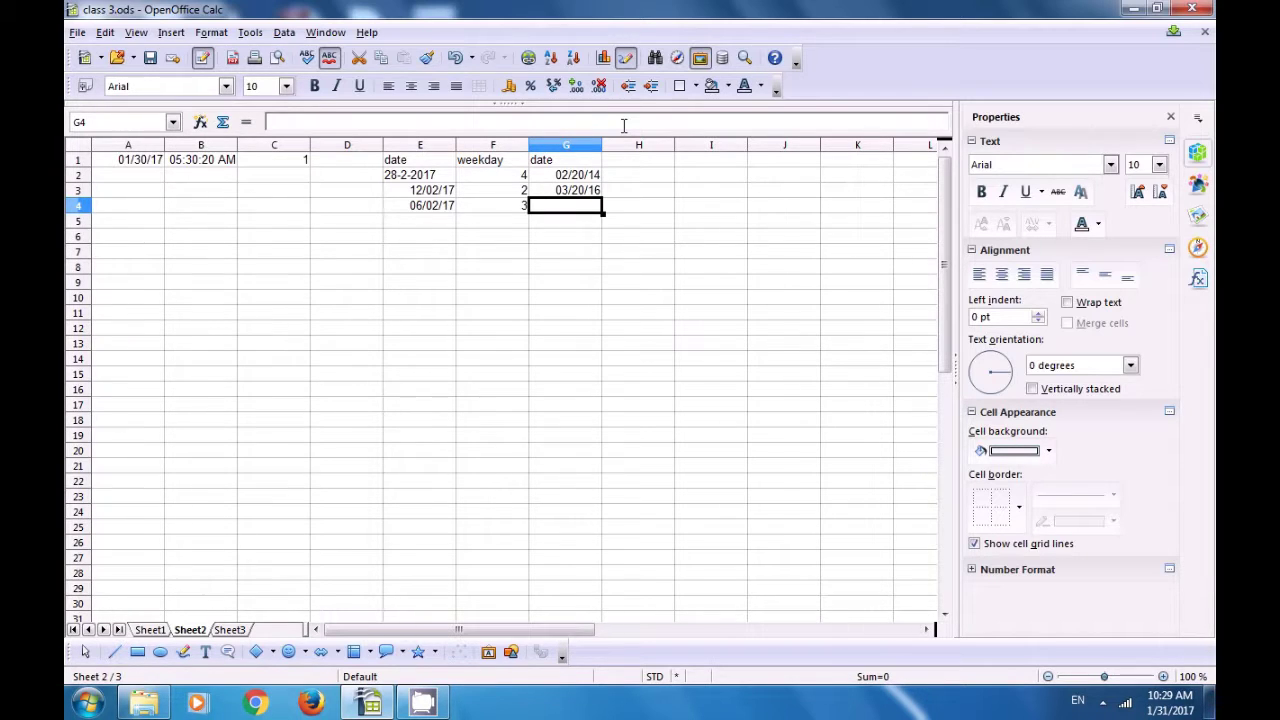
Step: Enter =DATE(2019;2;30) in G4 and =DATE(2020;2;1) in G5, giving 03/02/19 and 02/01/20
type("=da")
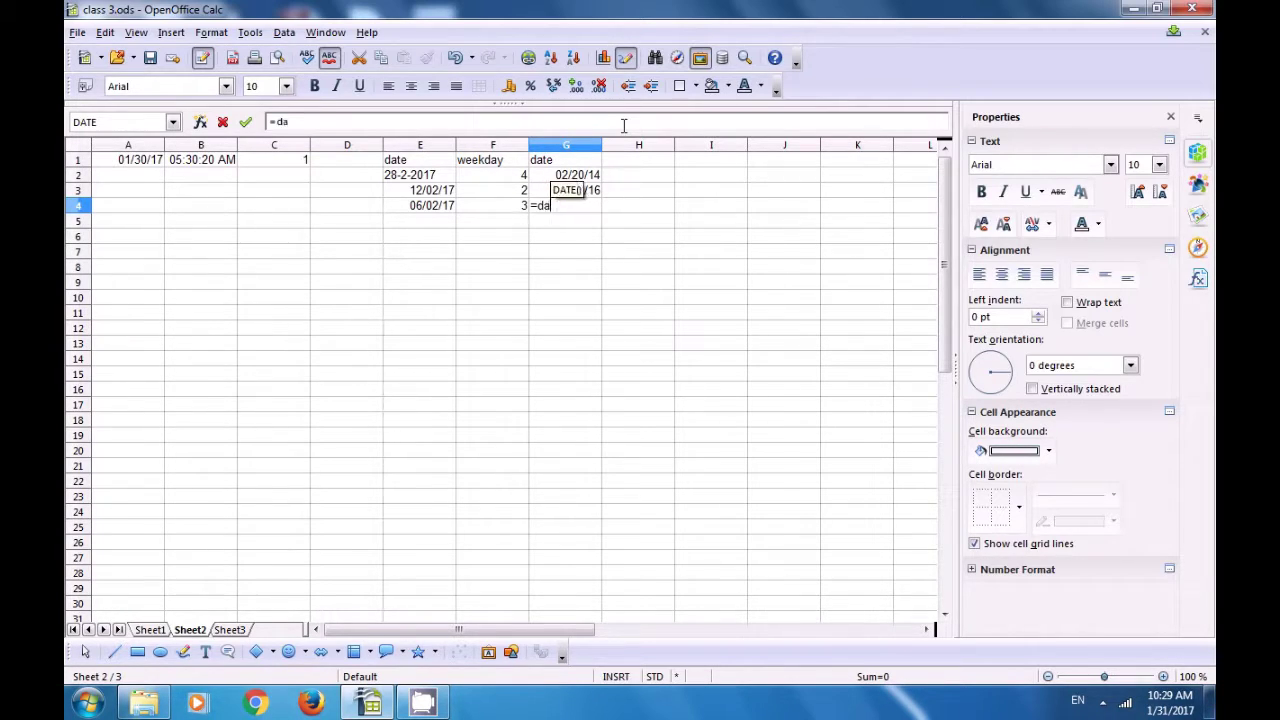
type("te")
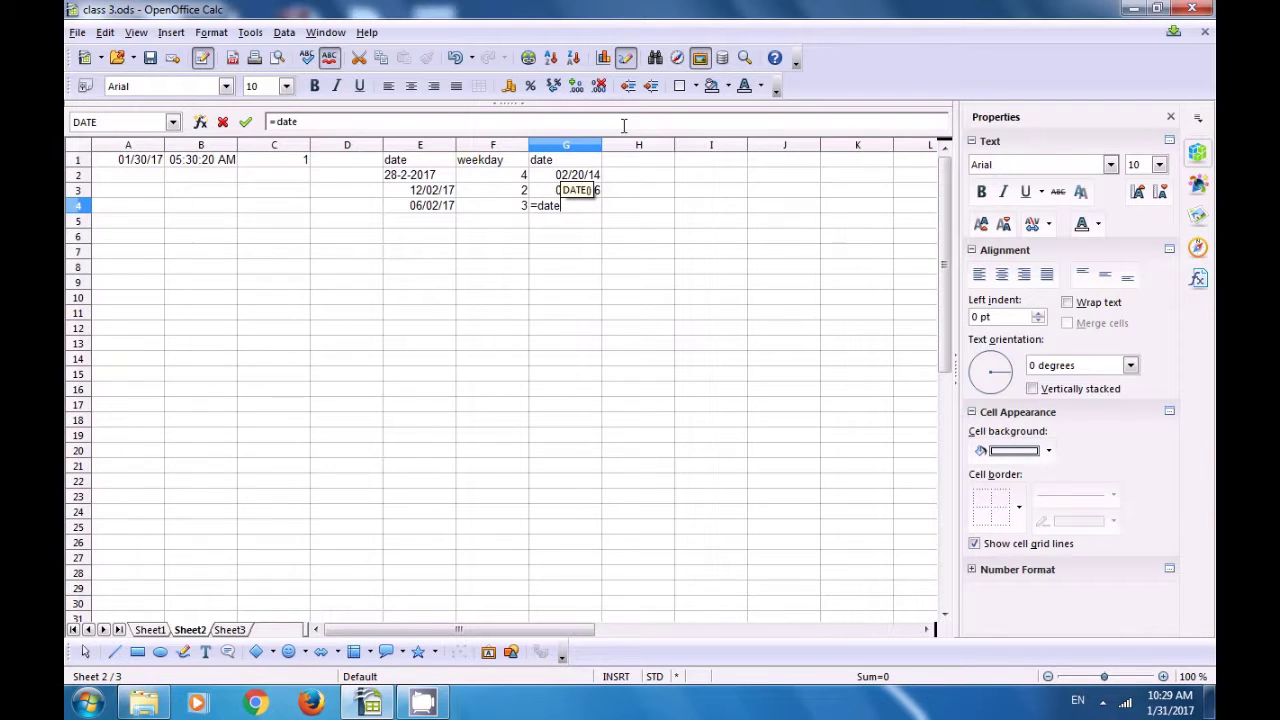
type("(")
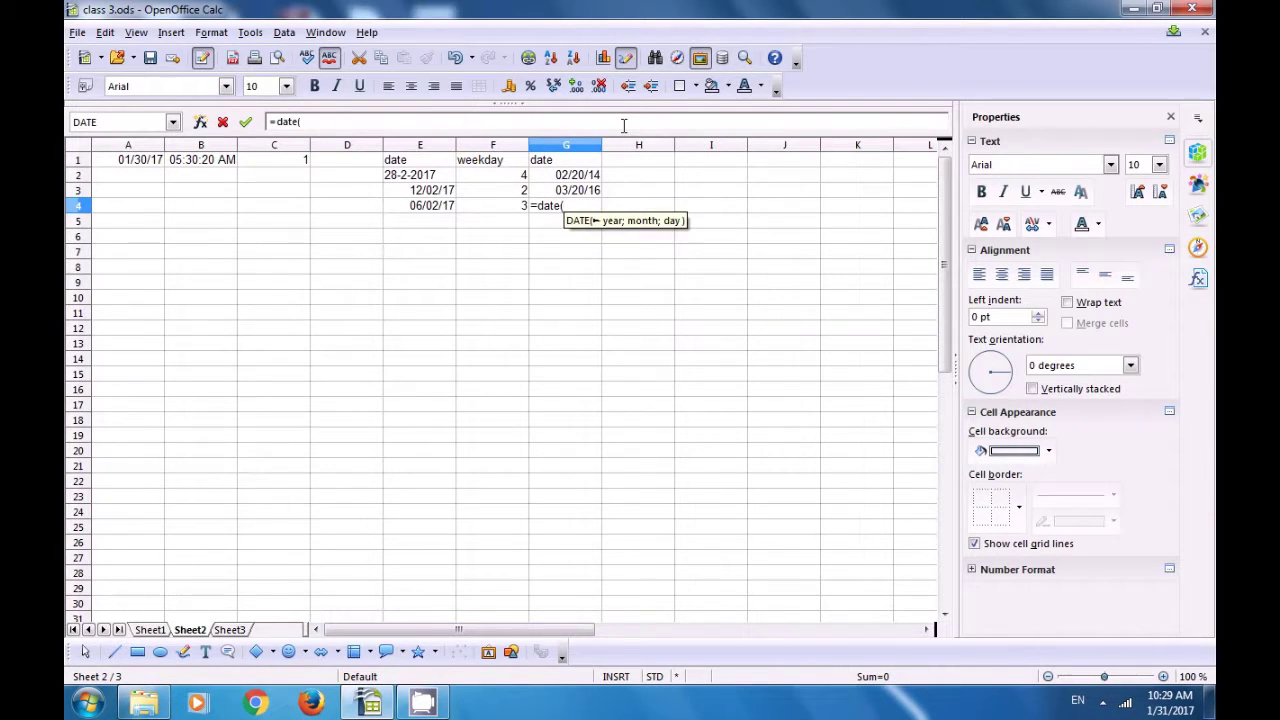
type("201")
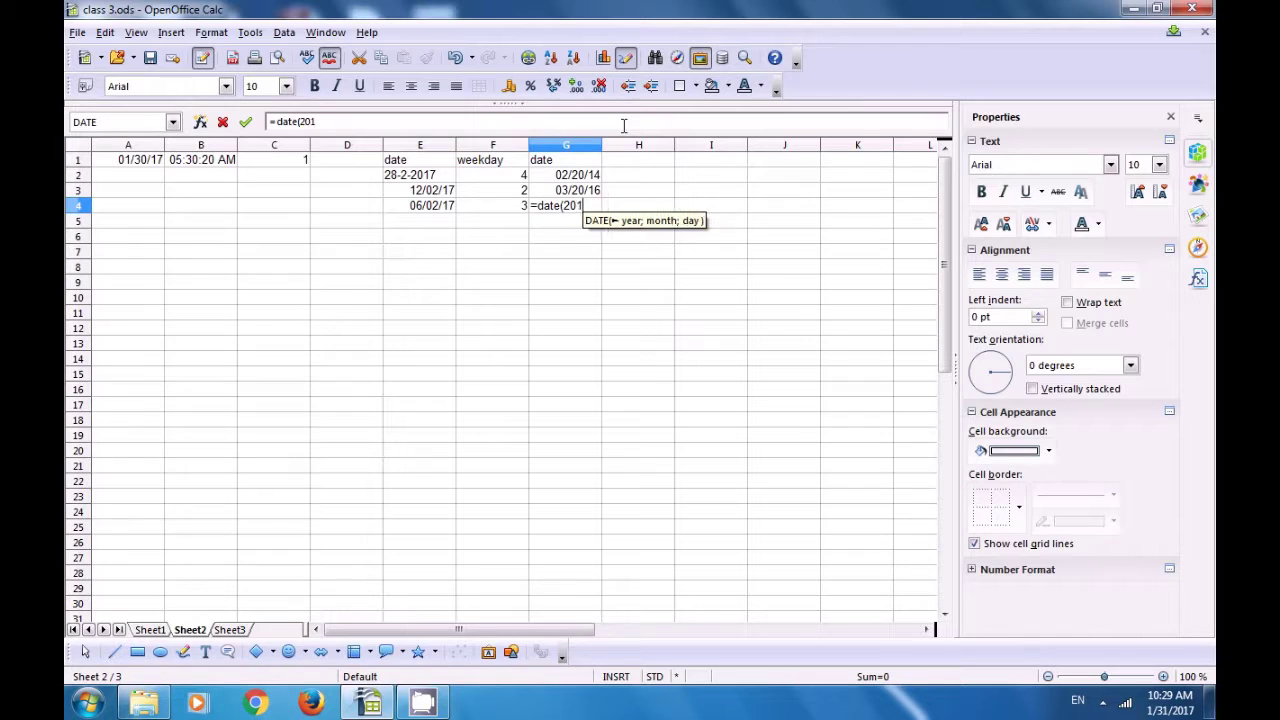
type("9")
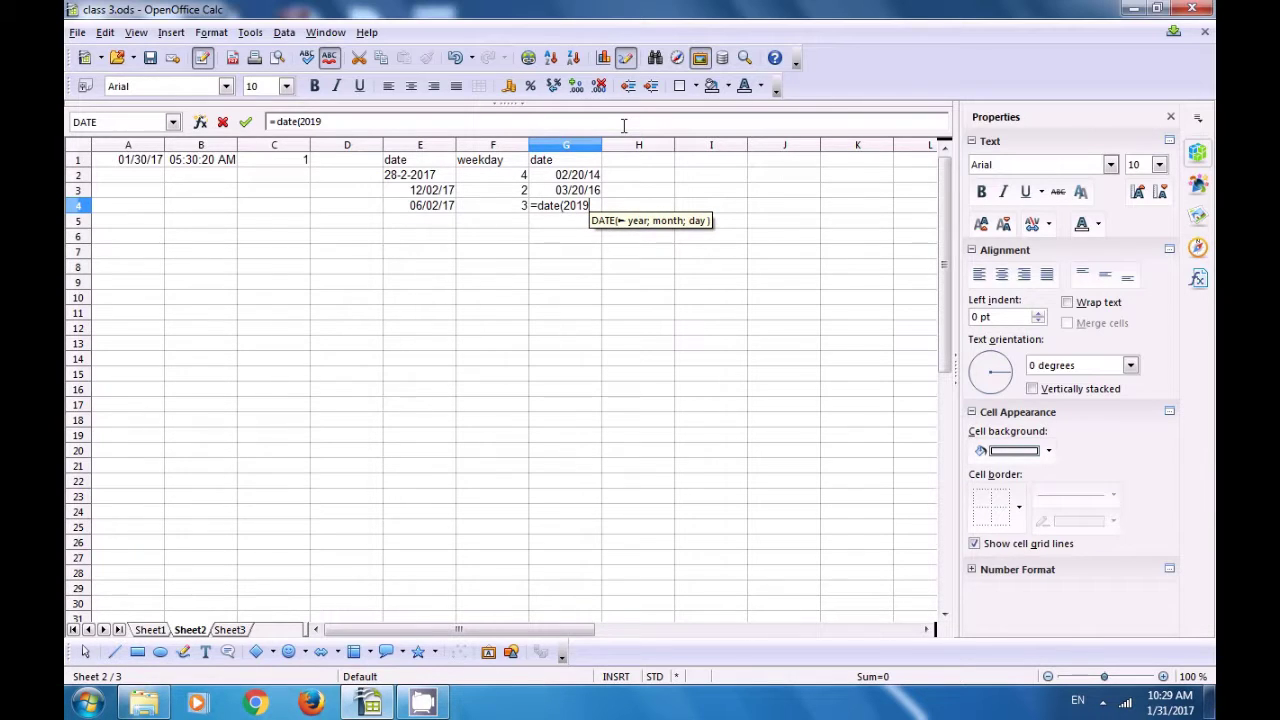
type(";2;")
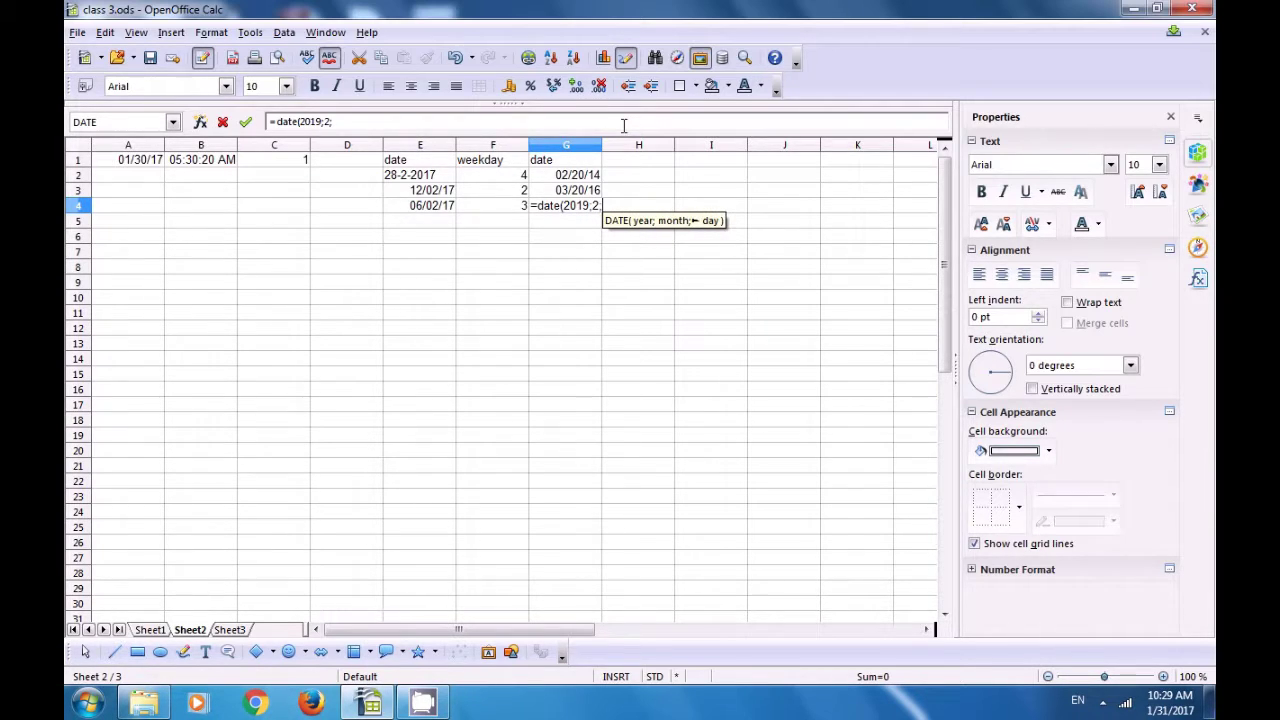
type("30")
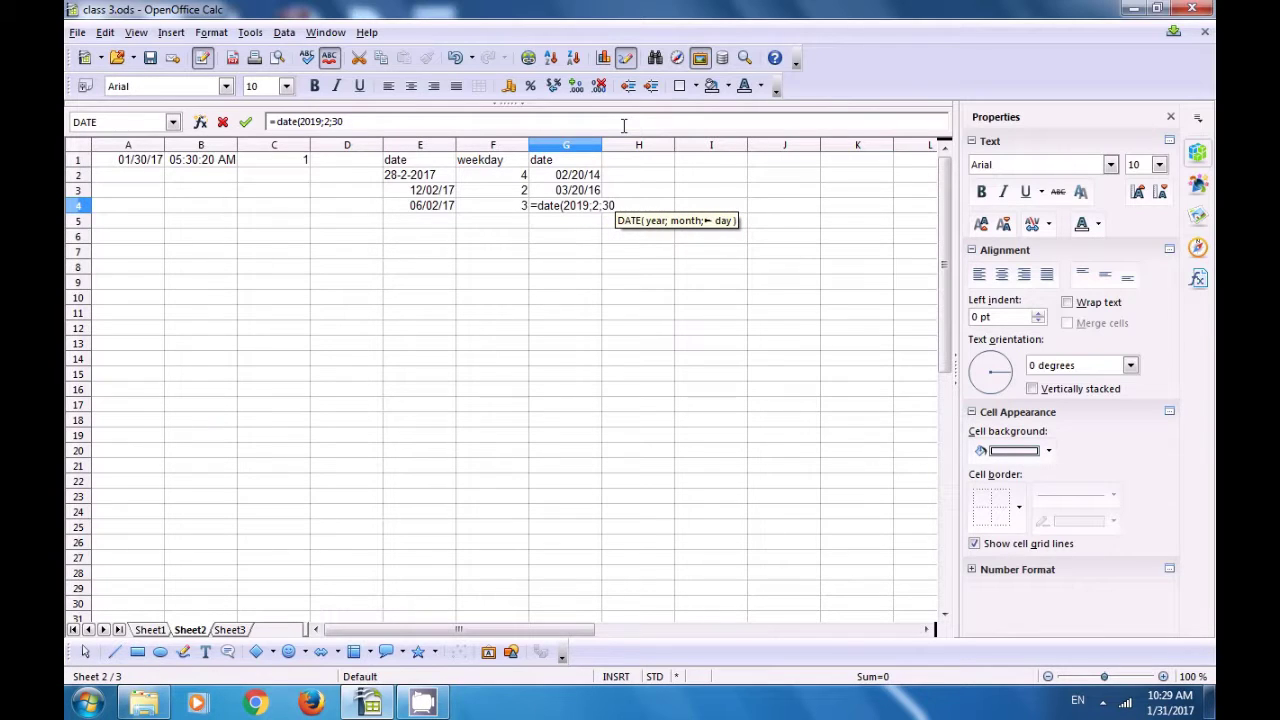
type(")")
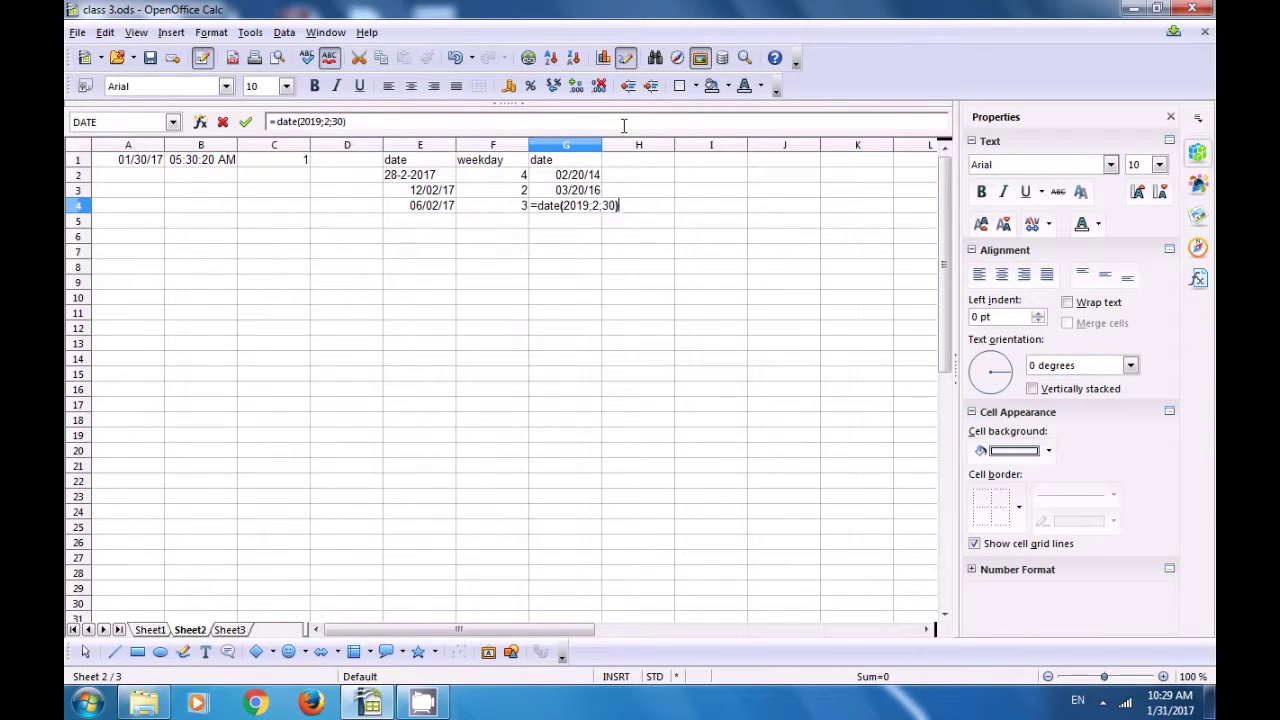
key("Return")
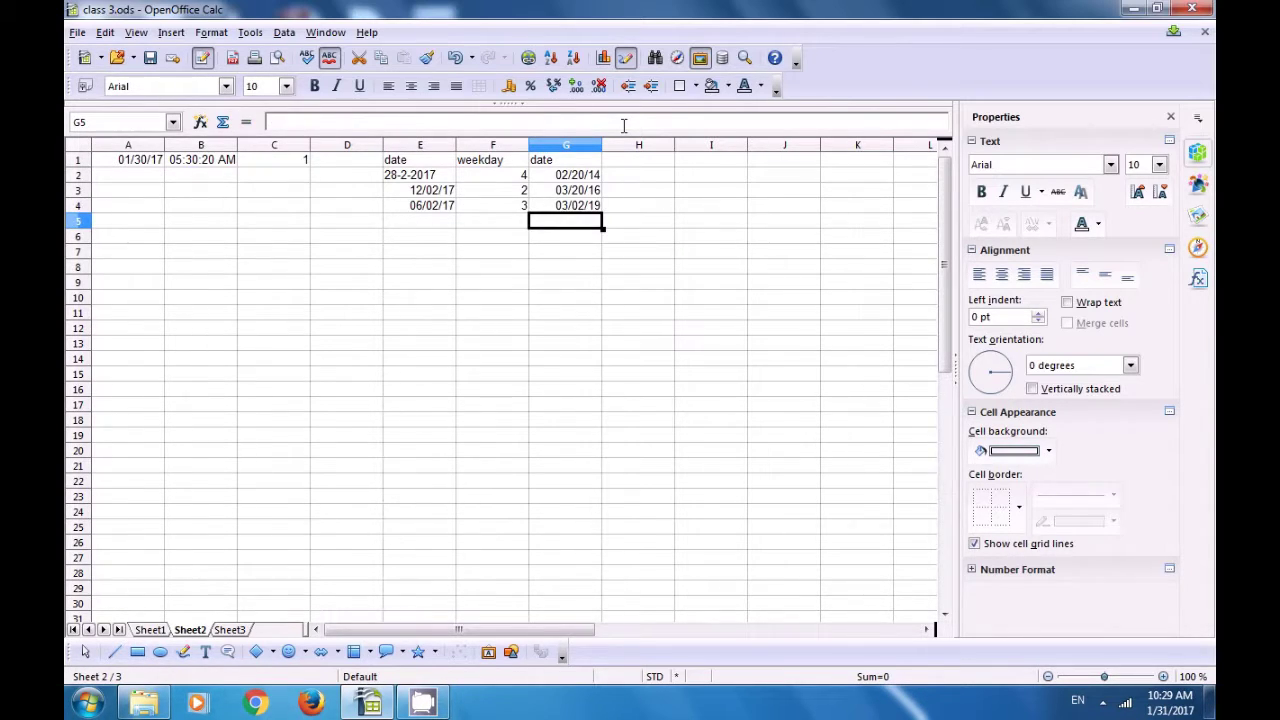
type("=")
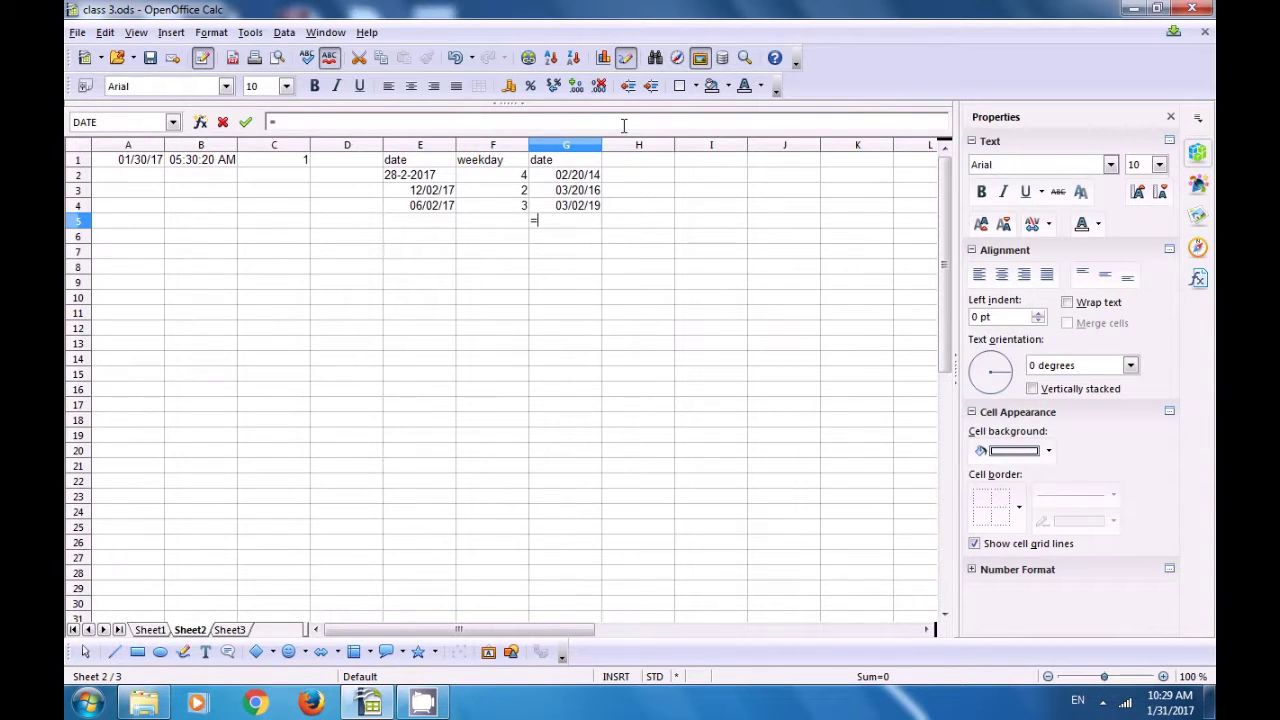
type("date")
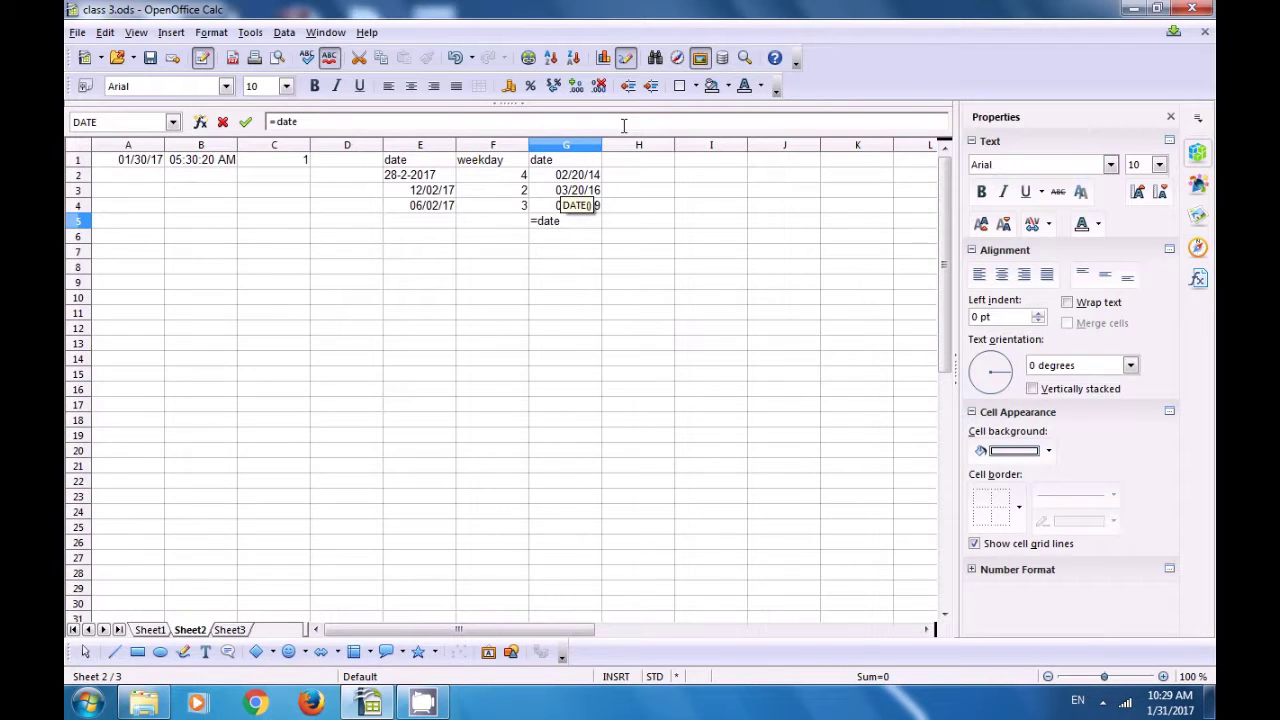
type("(2")
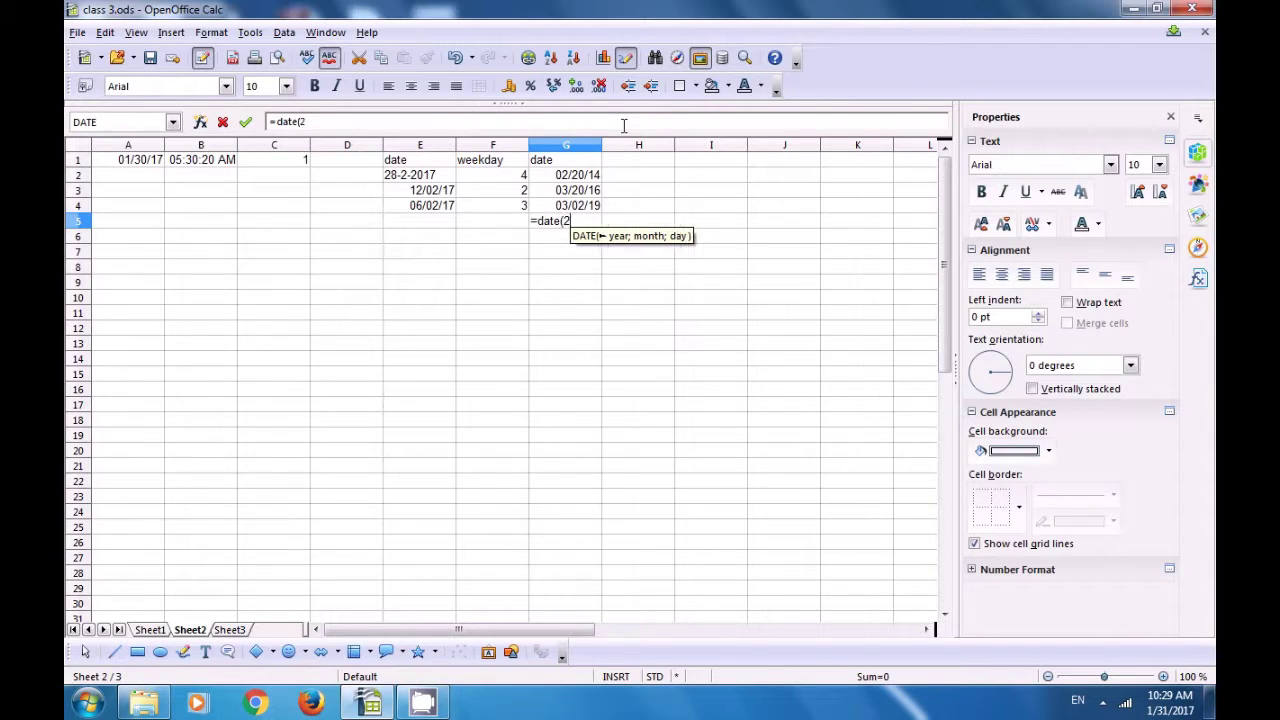
type("020;")
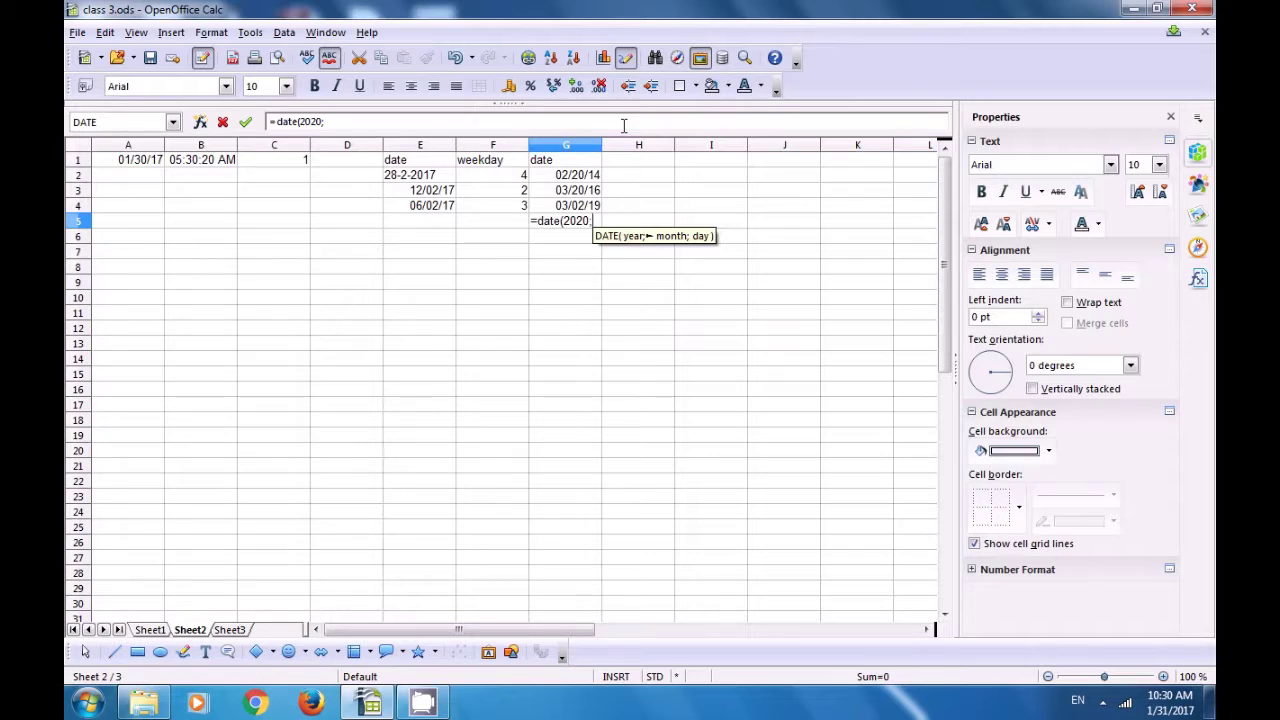
type("2;")
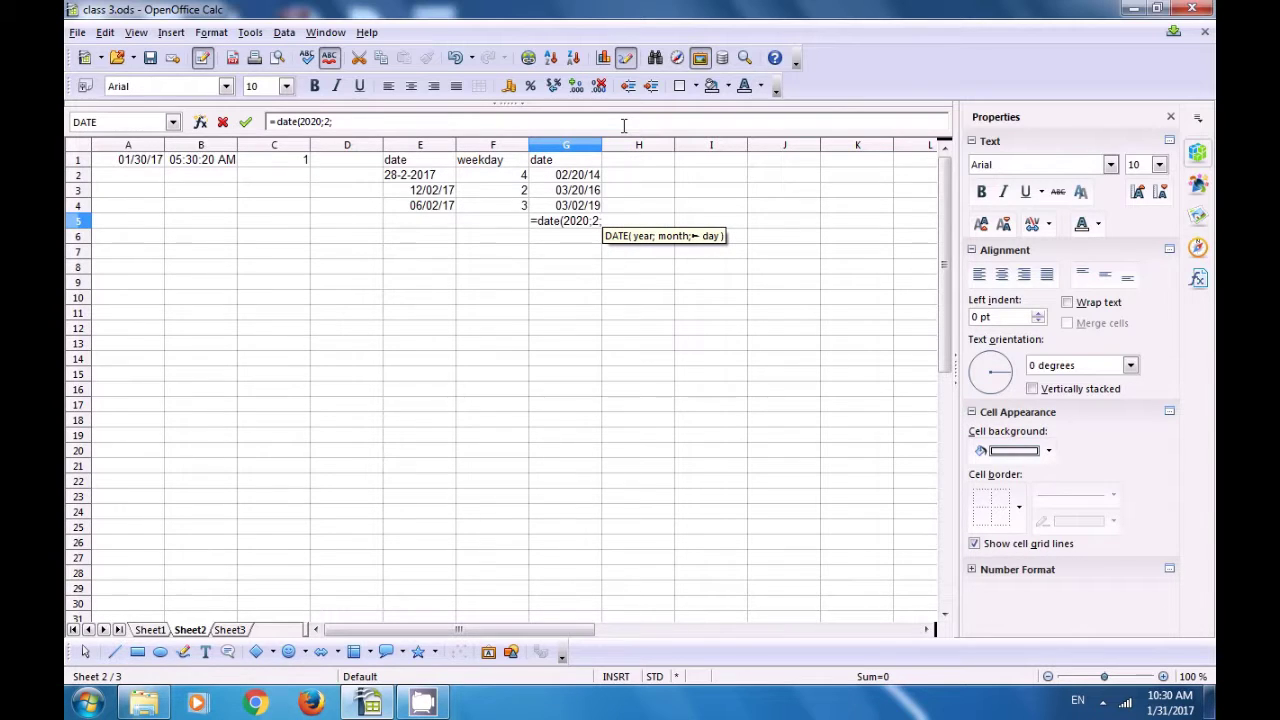
type("1)")
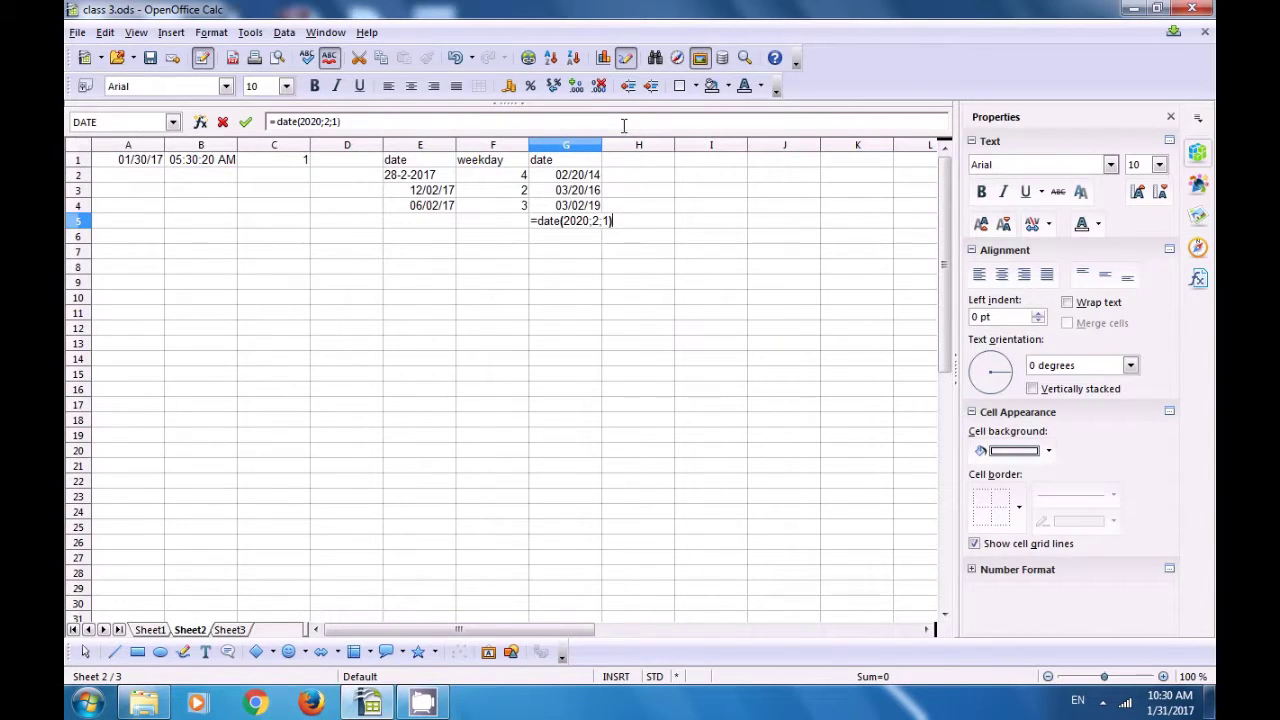
key("Return")
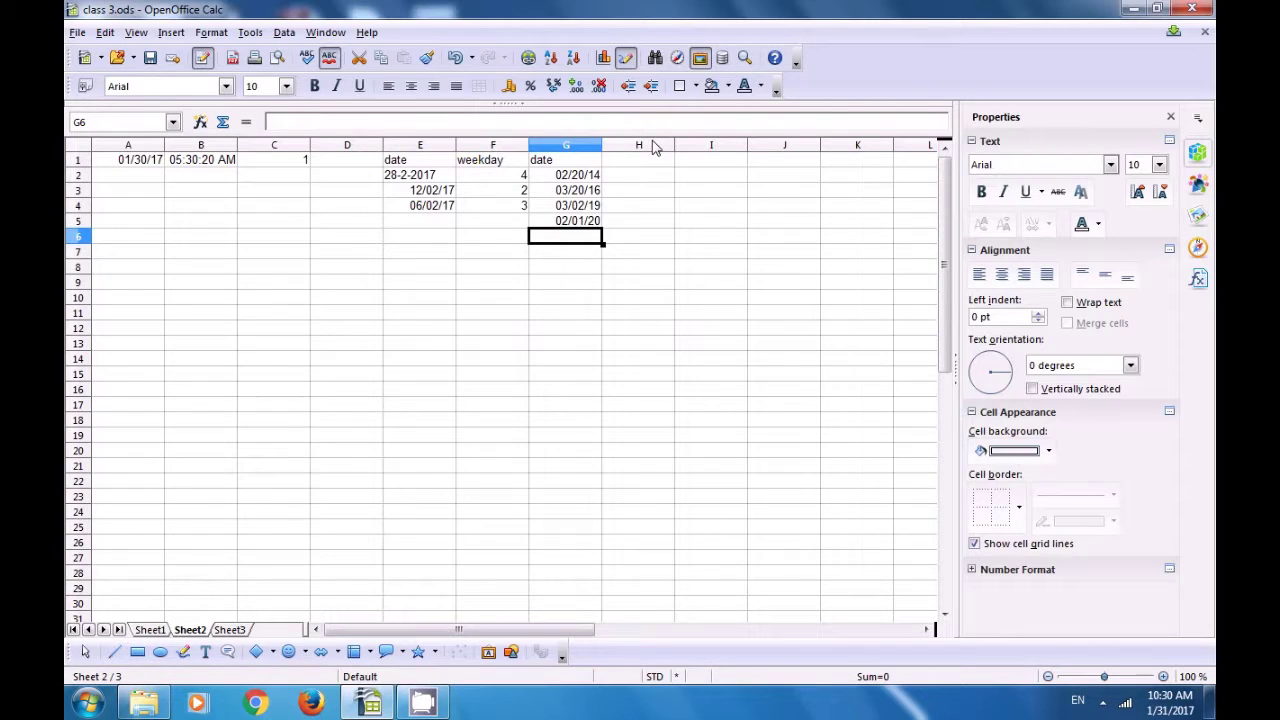
left_click(648, 160)
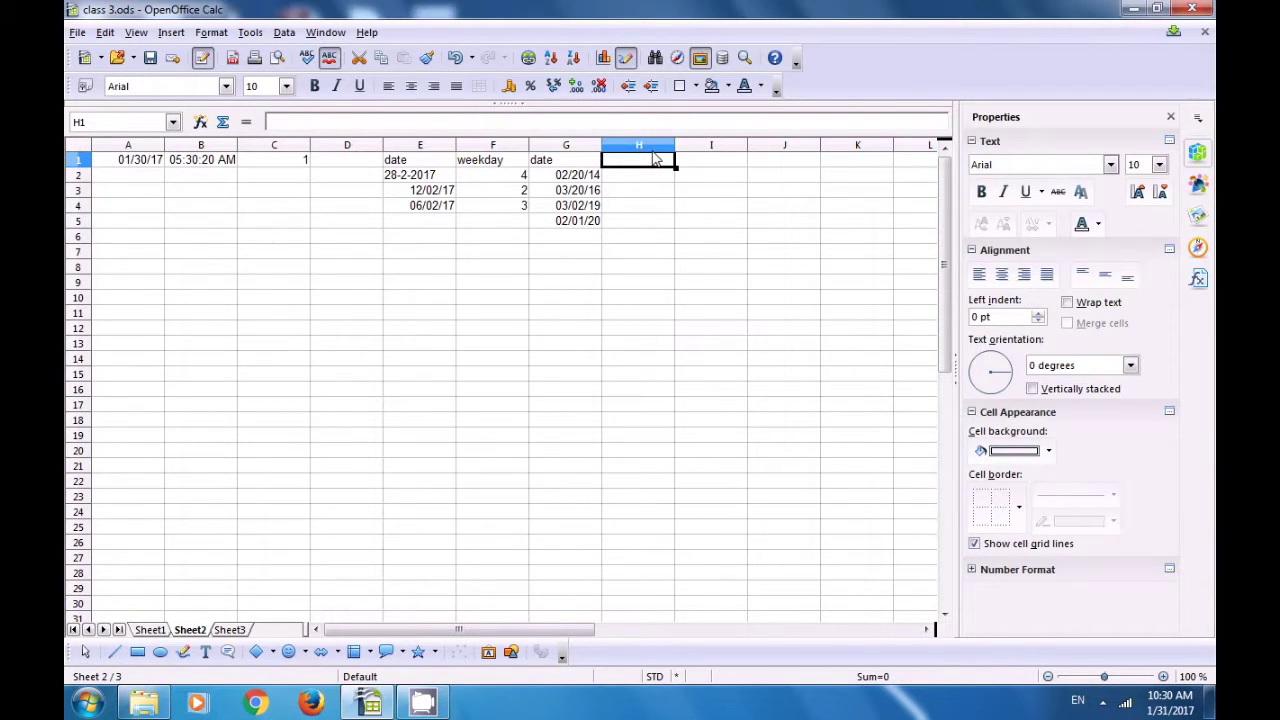
Step: Head column H 'leapyear' and enter =ISLEAPYEAR(G2) in H2
type("lea")
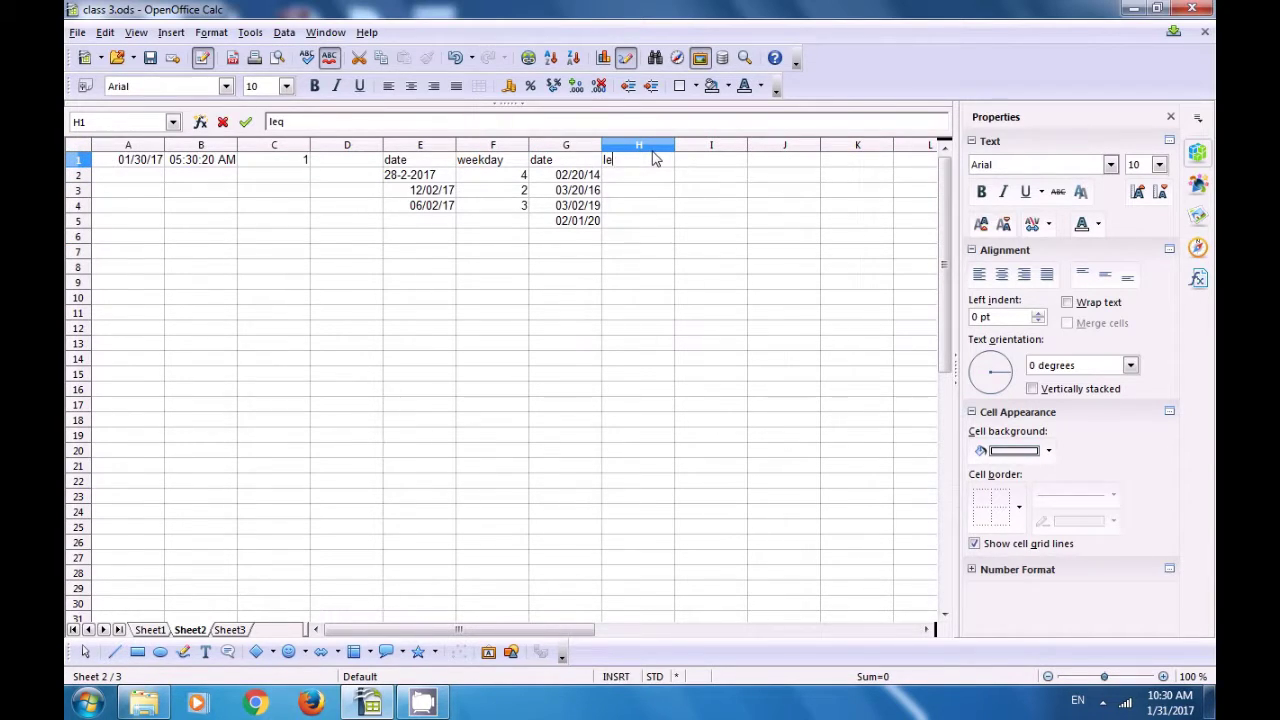
type("pyear")
left_click(631, 178)
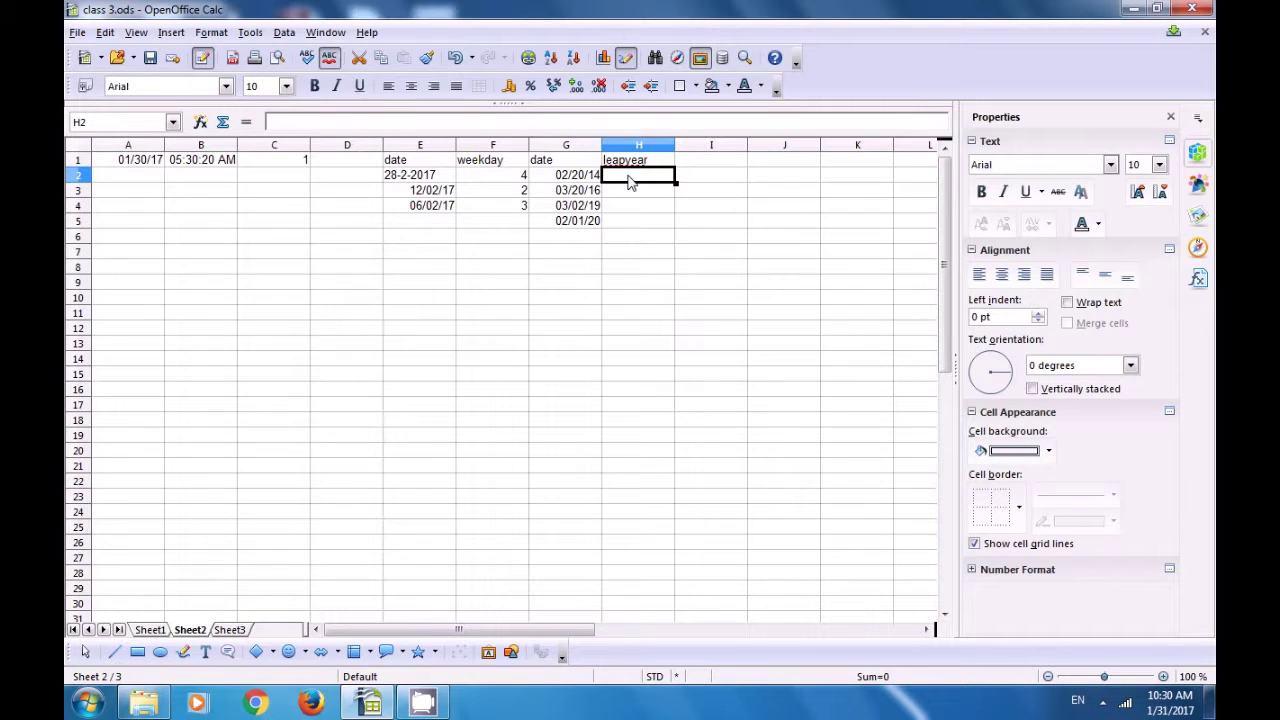
type("=")
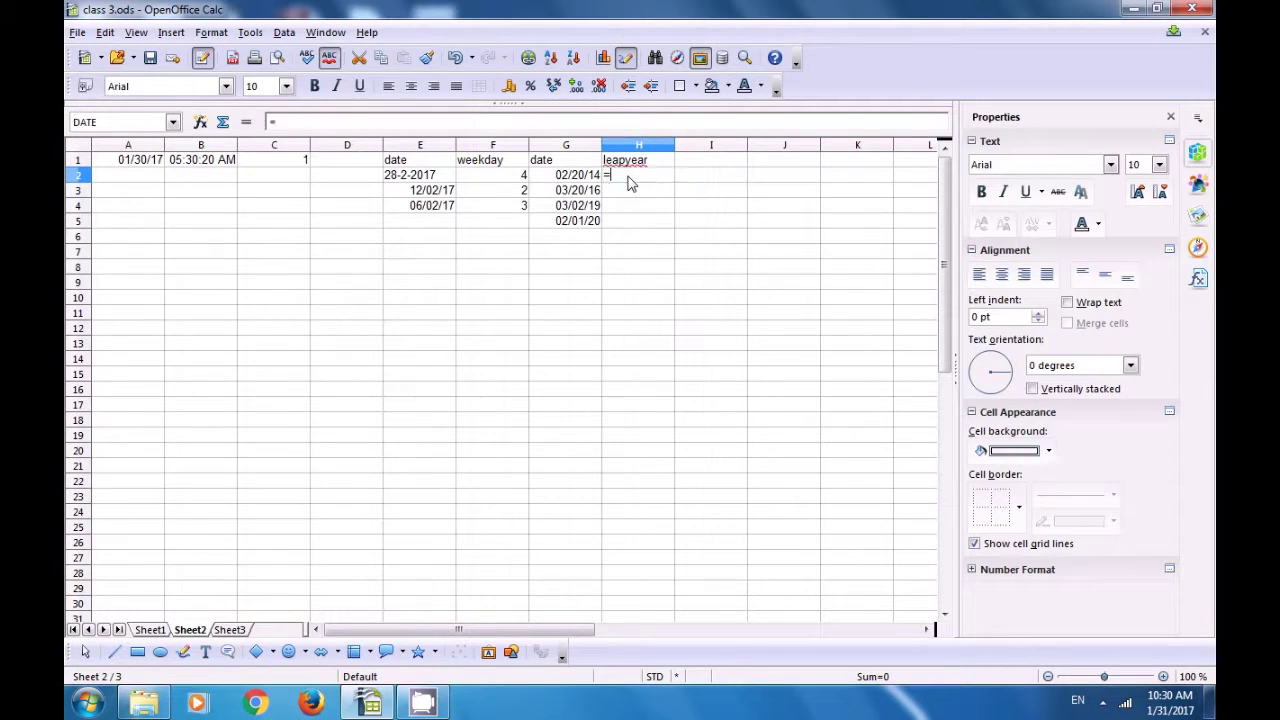
type("Ie")
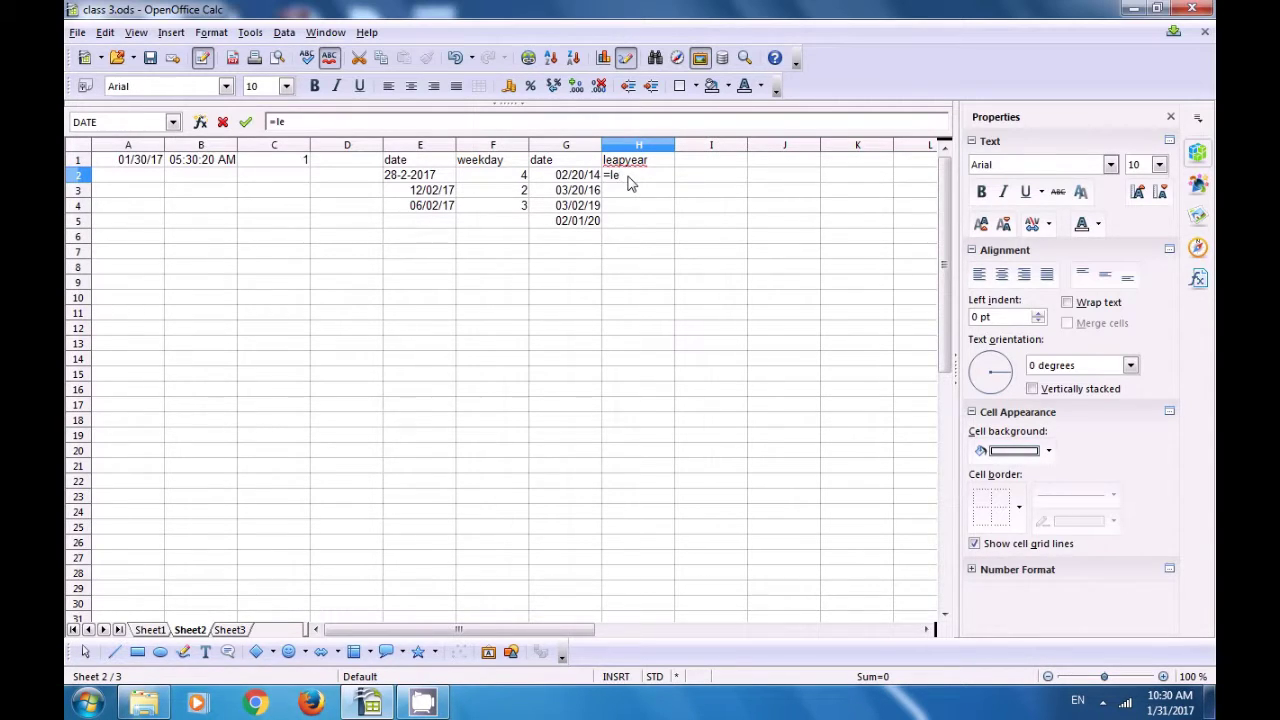
key("BackSpace")
key("BackSpace")
type("isleapyear(")
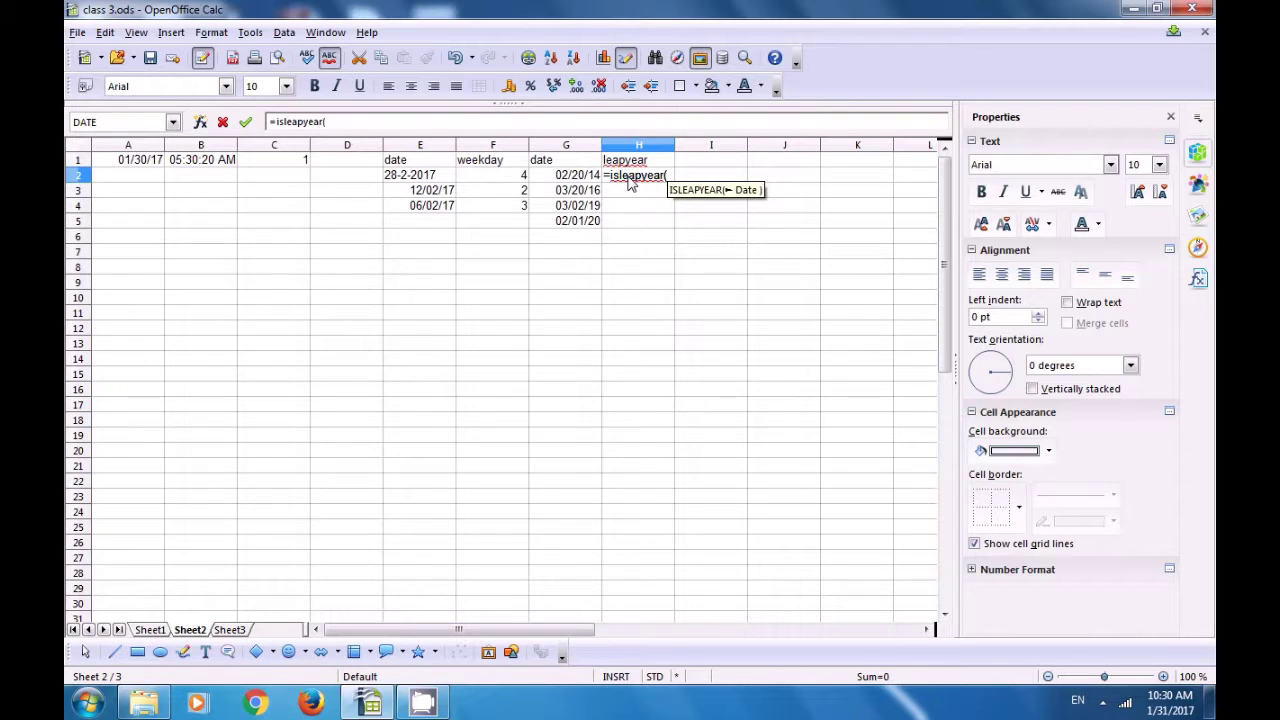
left_click(566, 178)
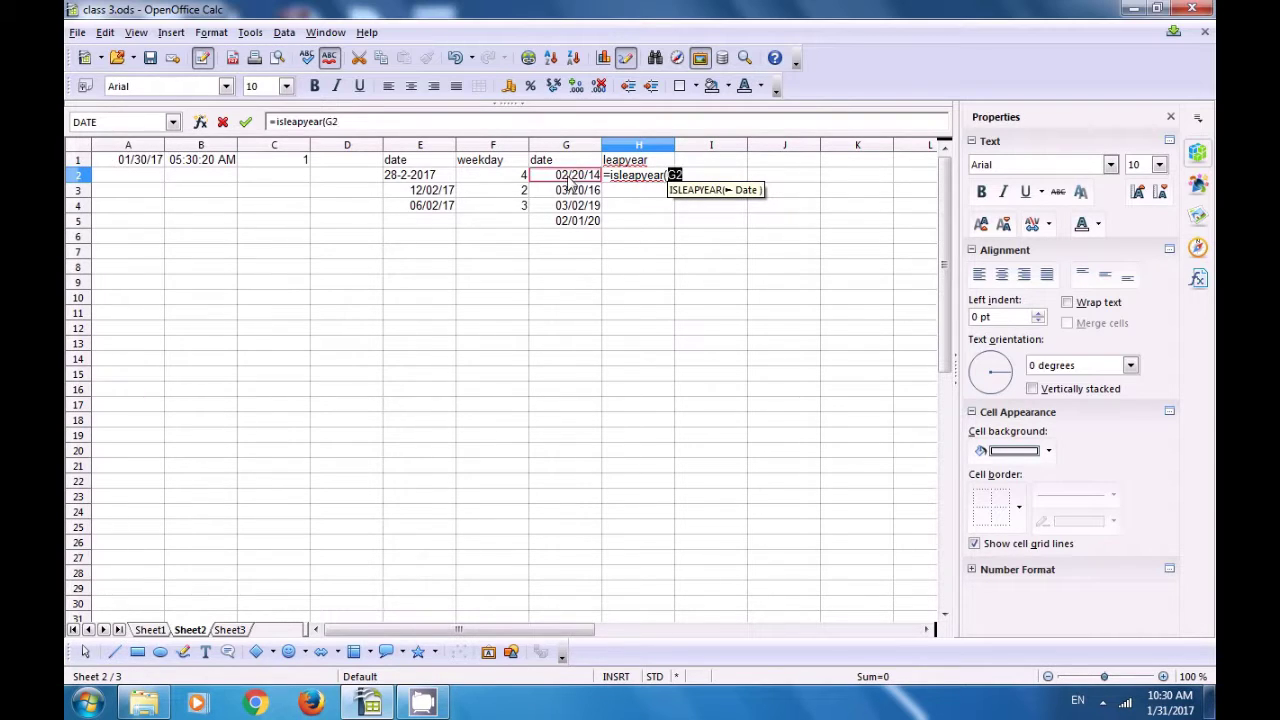
type(")")
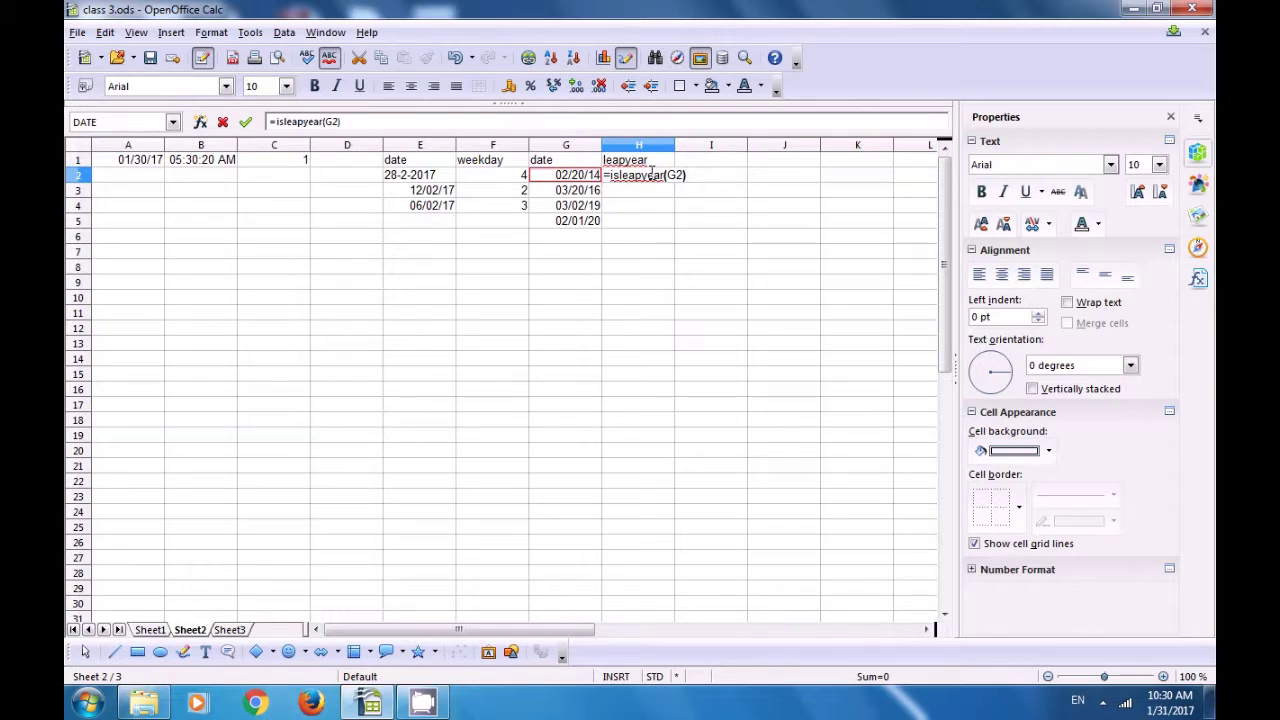
key("Return")
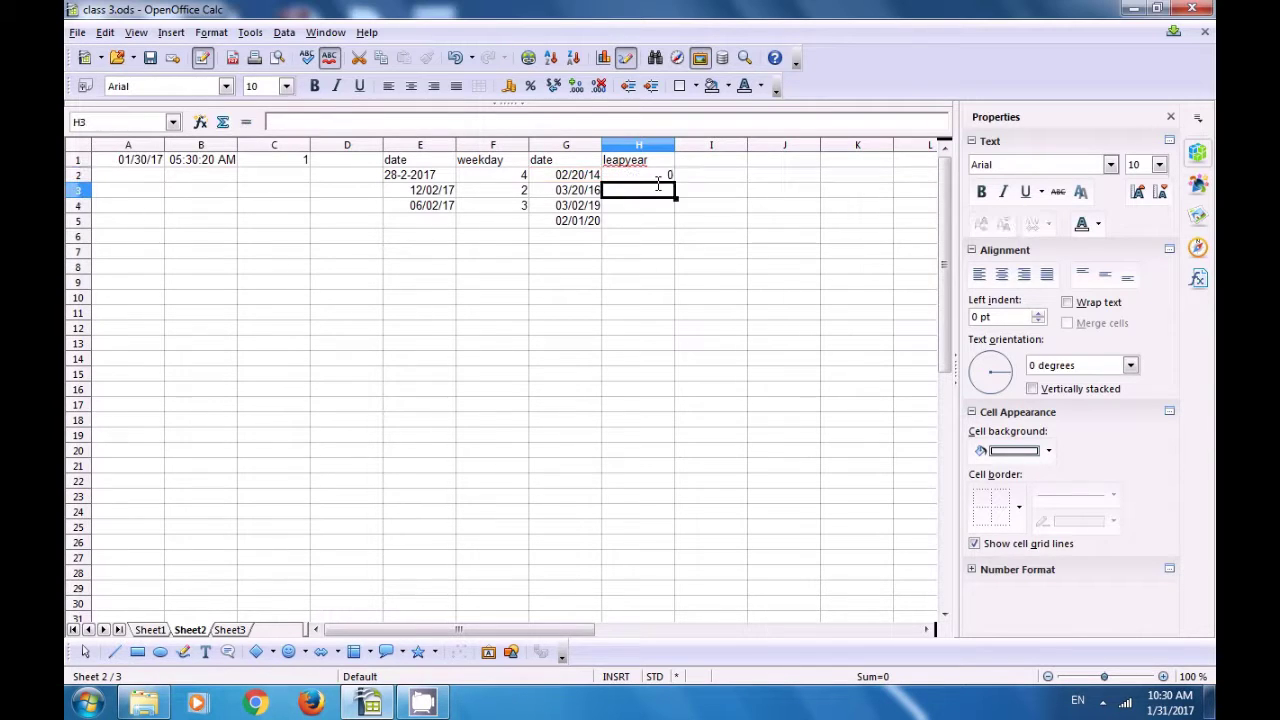
Step: Fill the ISLEAPYEAR formula down to H5 and check the results 0, 1, 0, 1
left_click(640, 180)
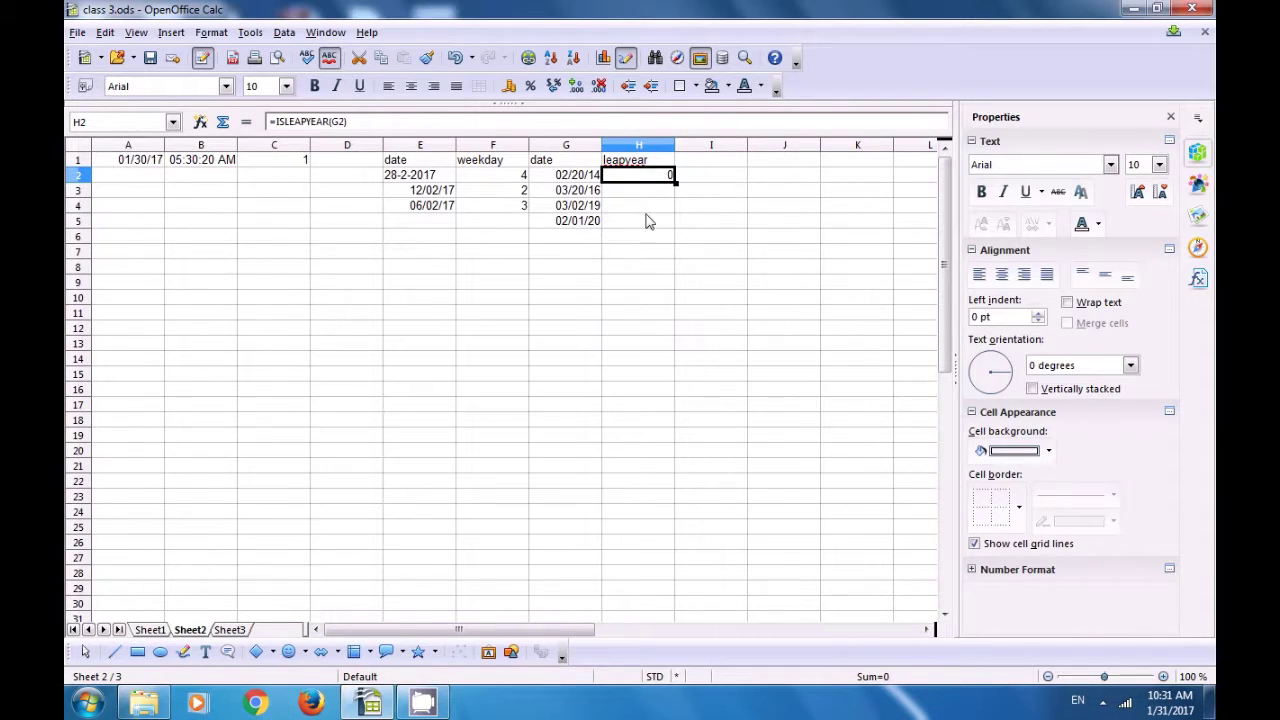
key("Down")
key("Down")
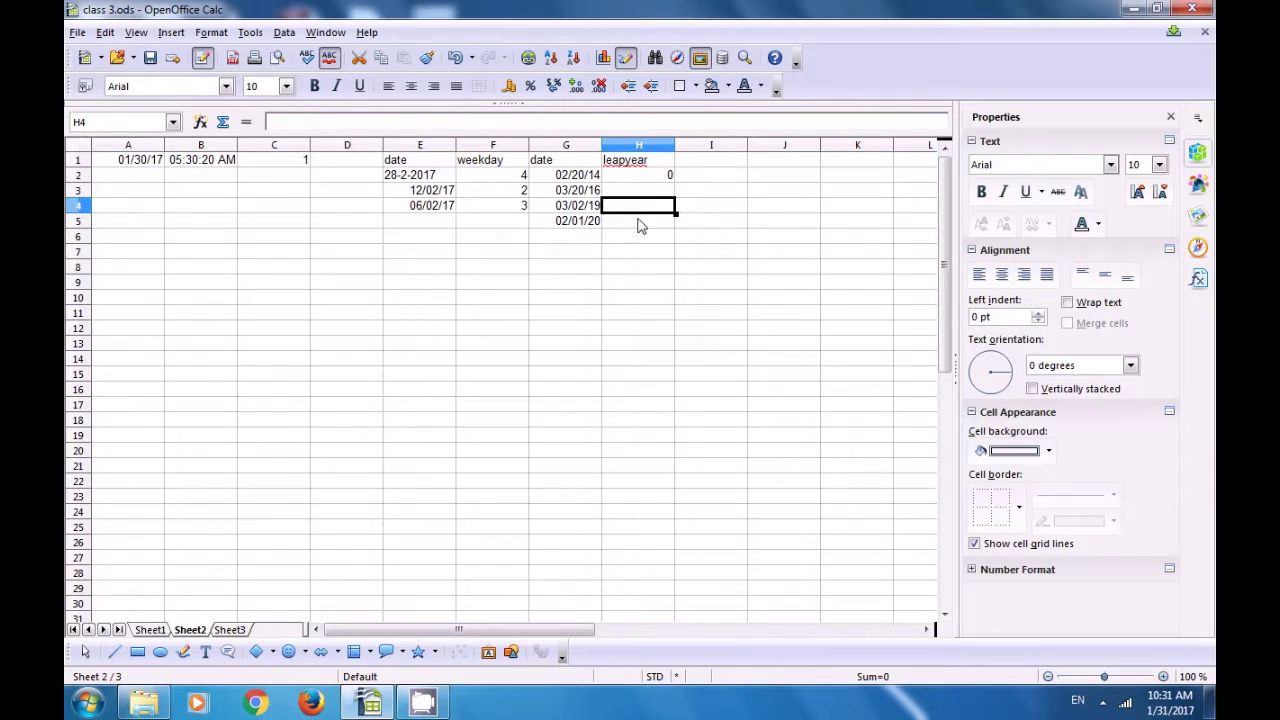
left_click(640, 226)
left_click(650, 179)
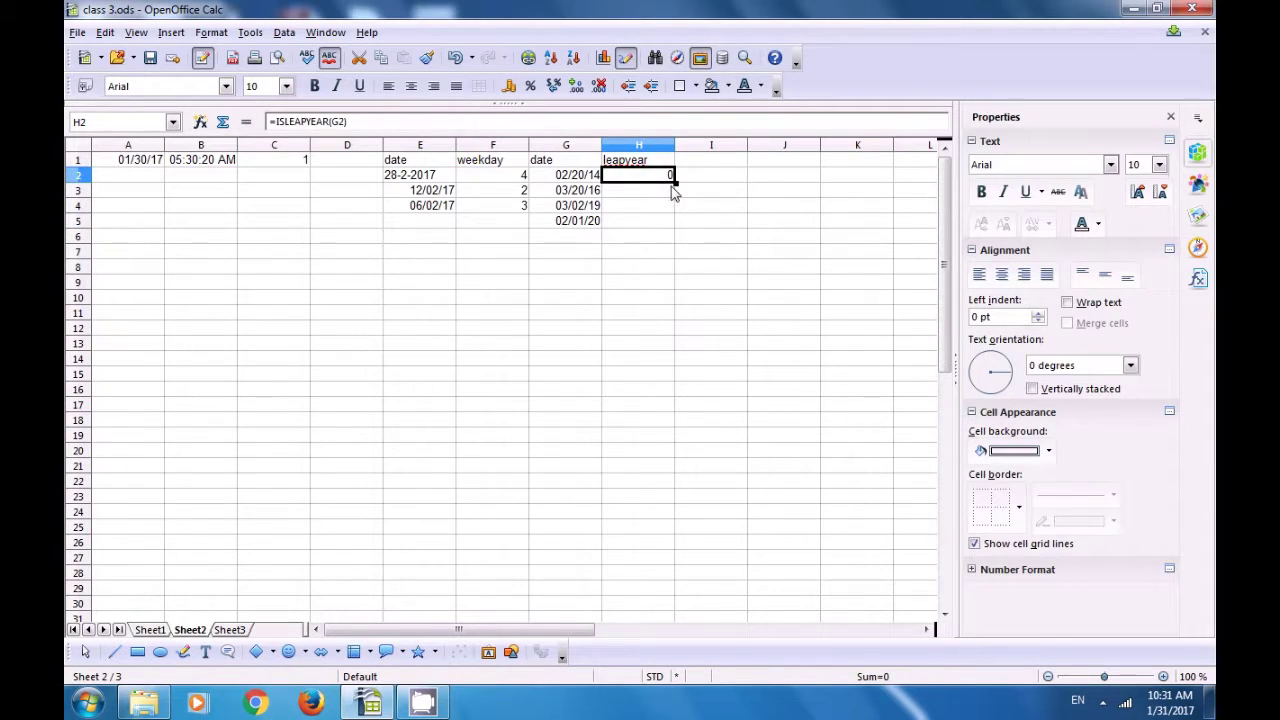
double_click(675, 181)
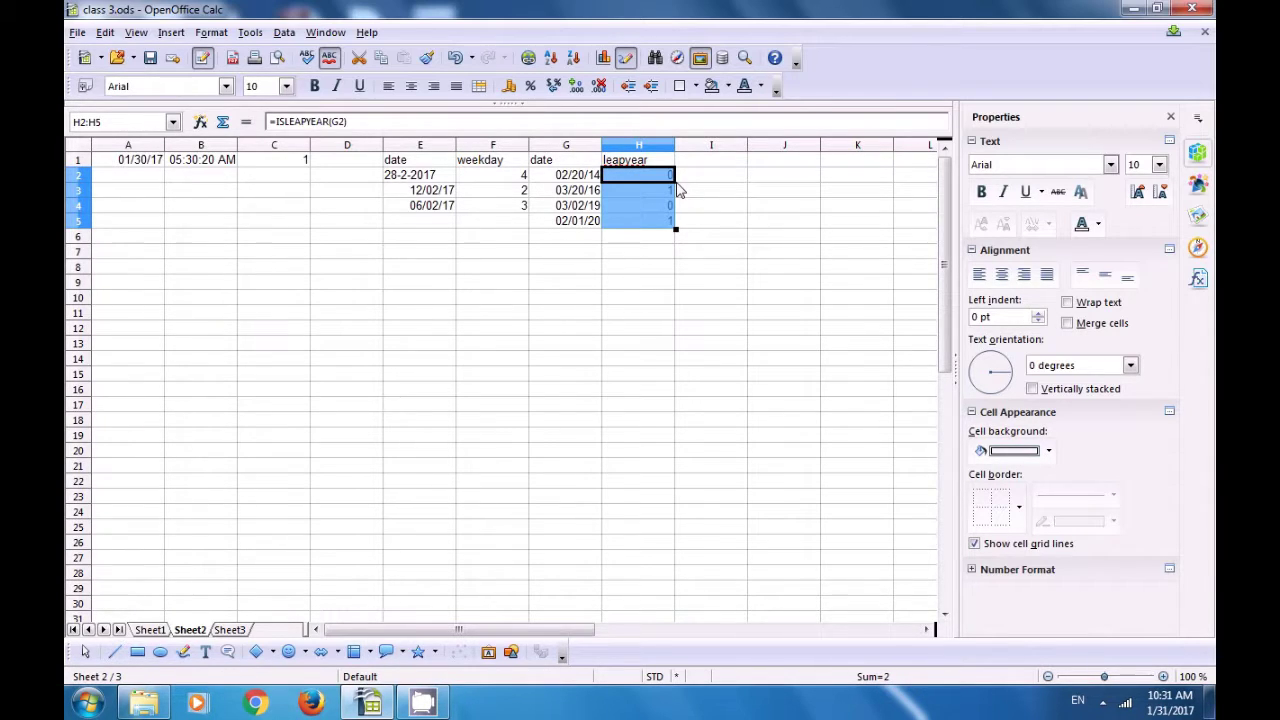
left_click(700, 191)
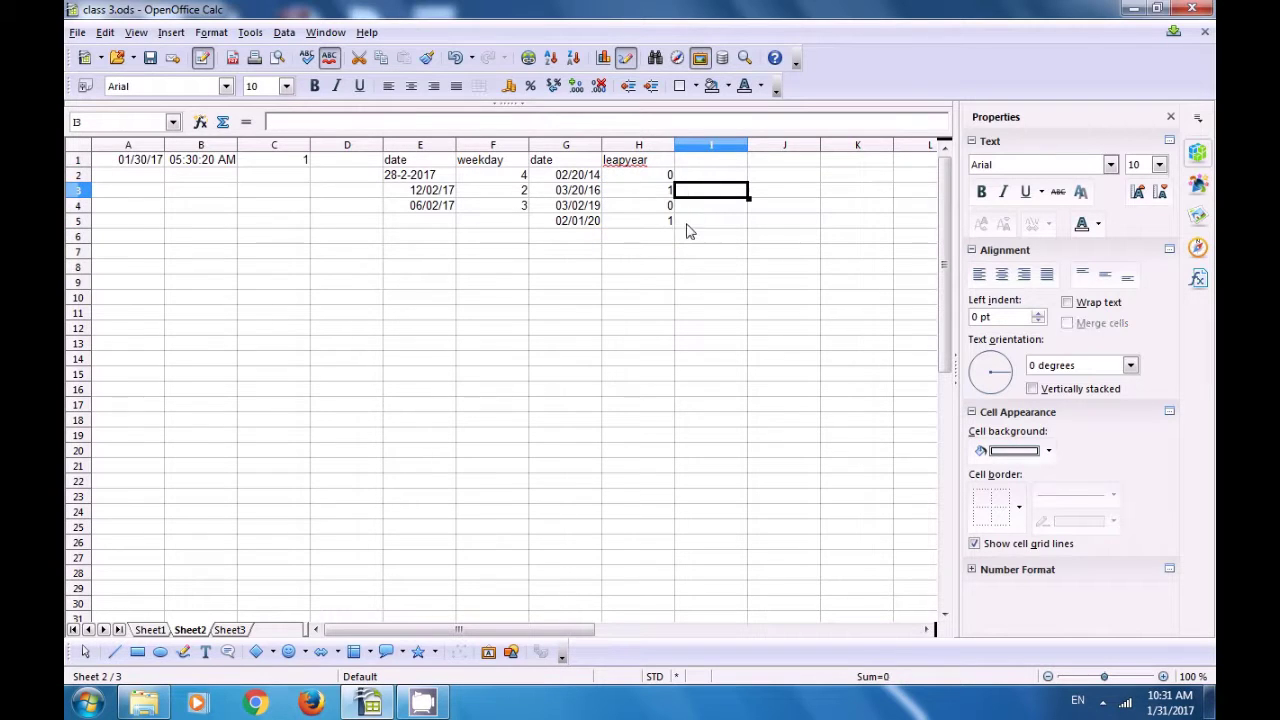
left_click(665, 196)
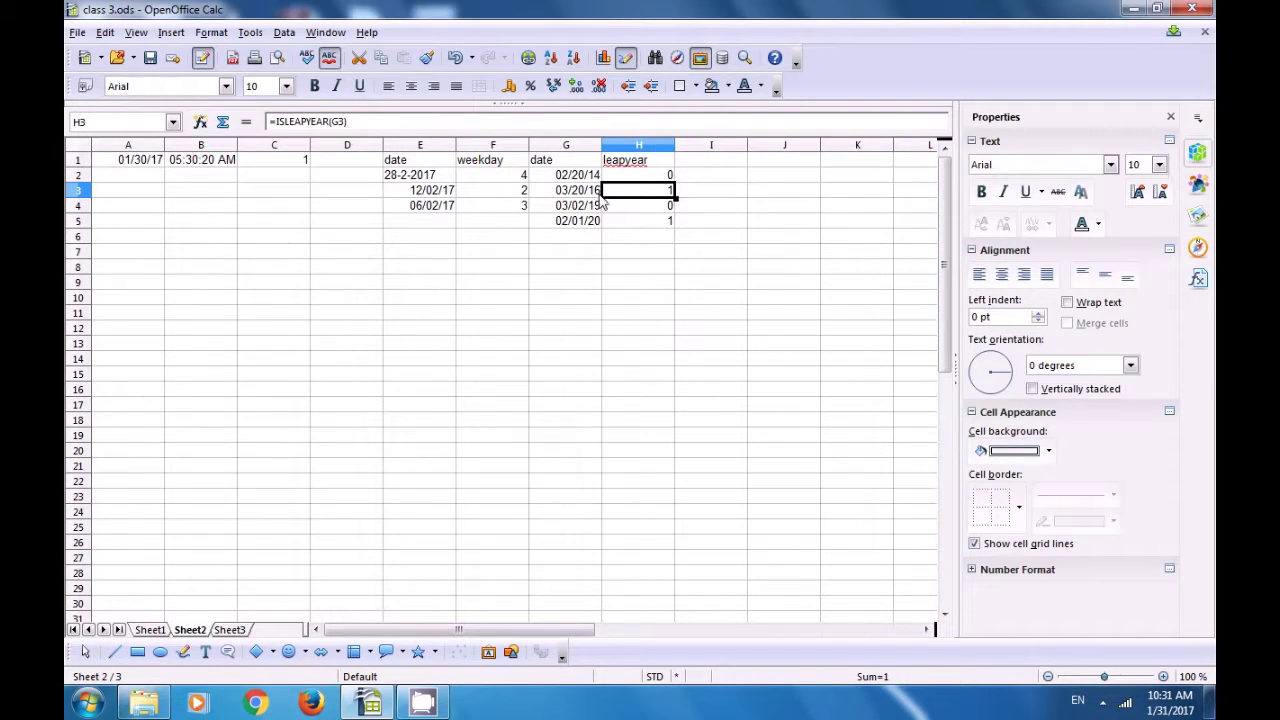
left_click(656, 208)
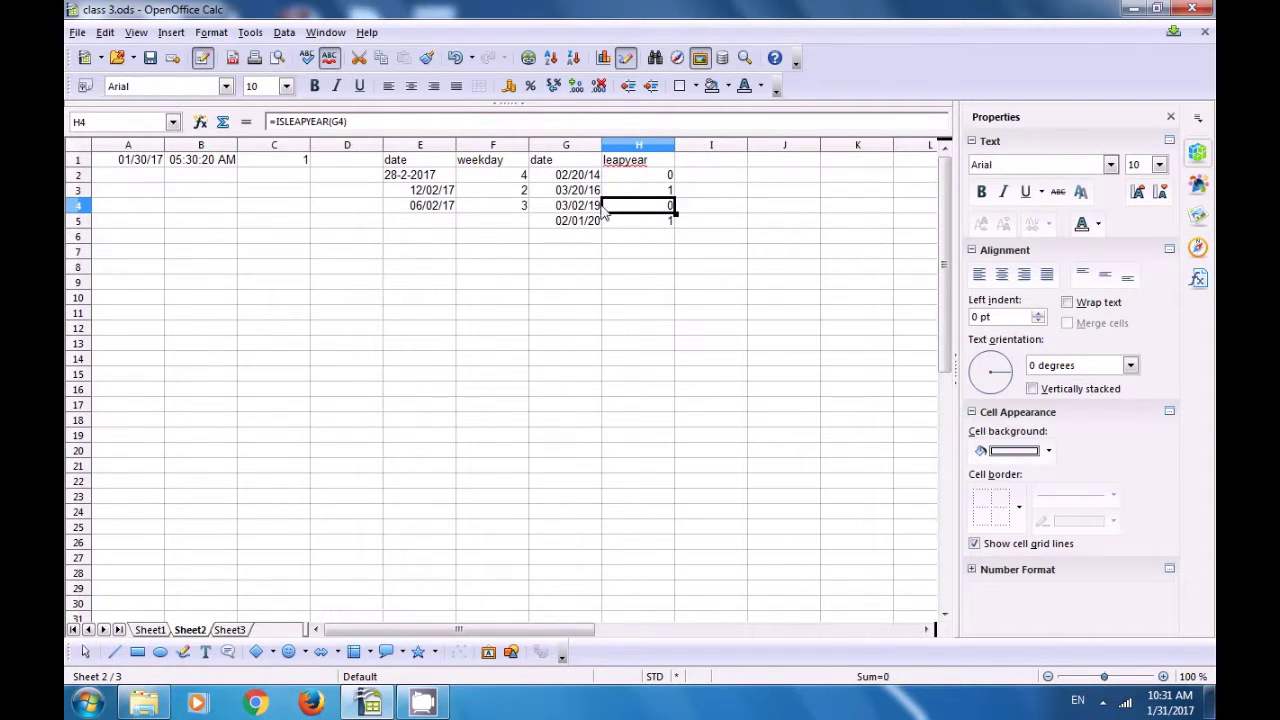
left_click(640, 227)
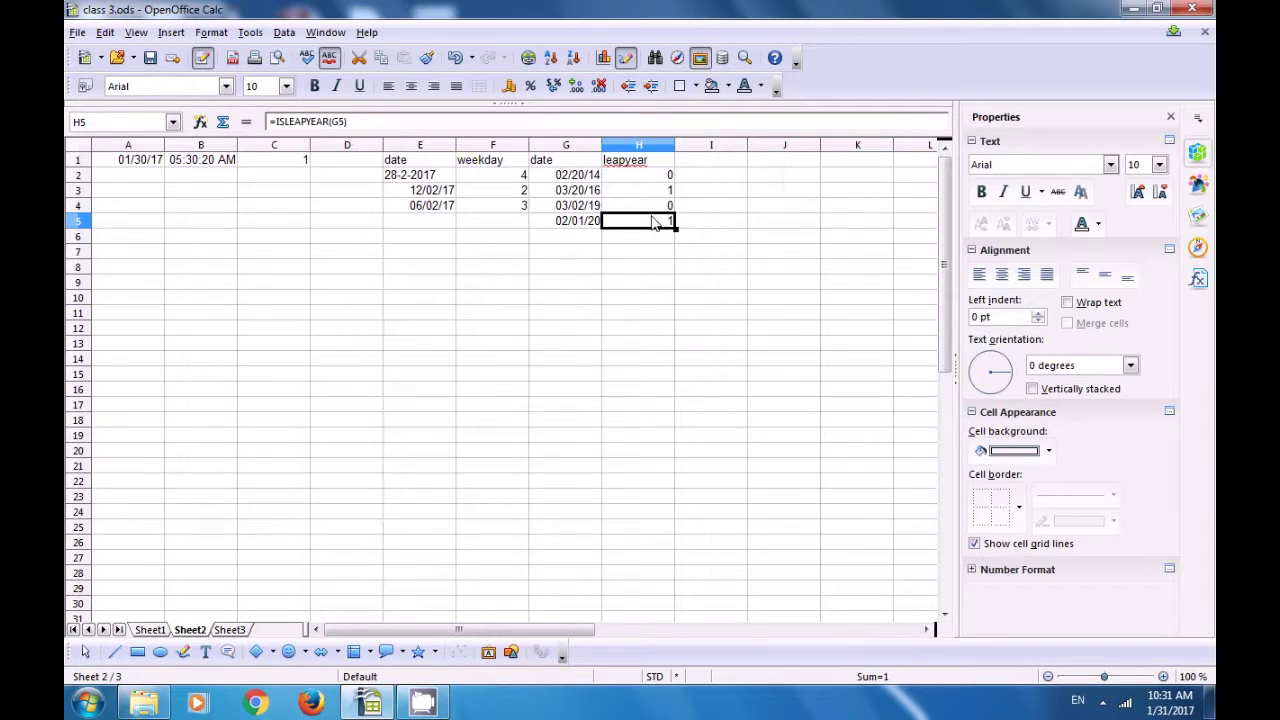
left_click(656, 271)
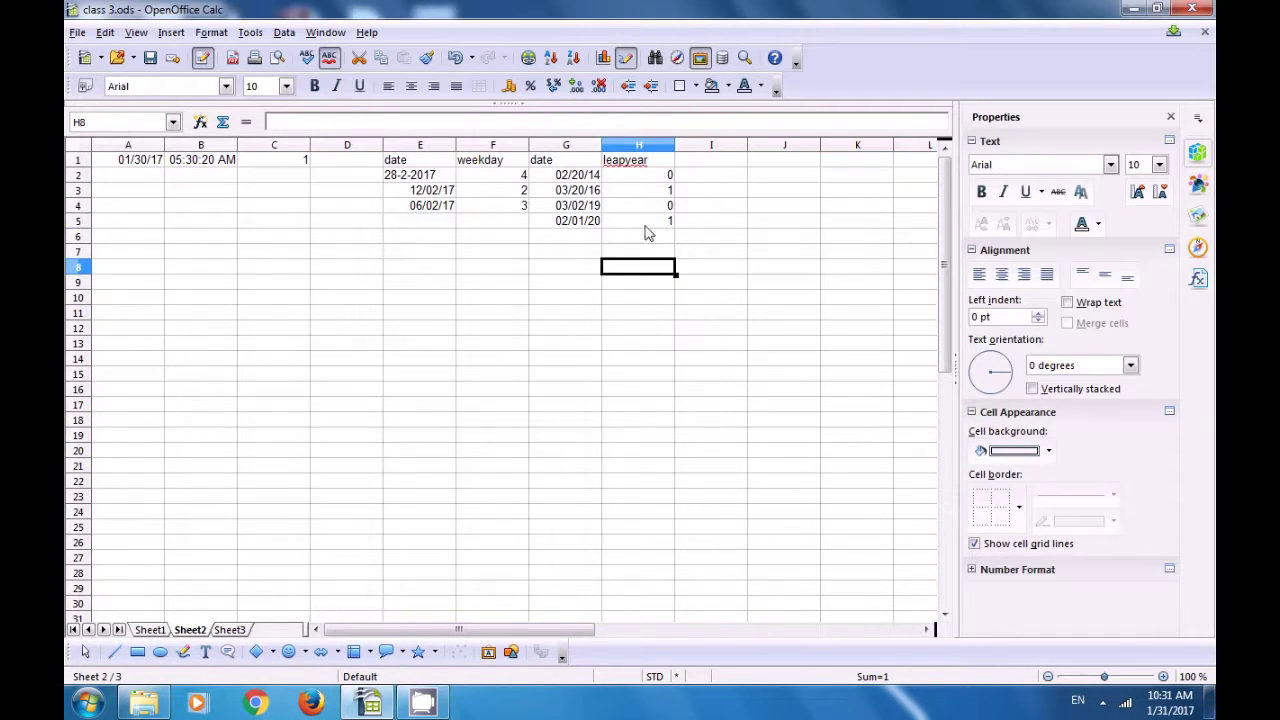
left_click(643, 176)
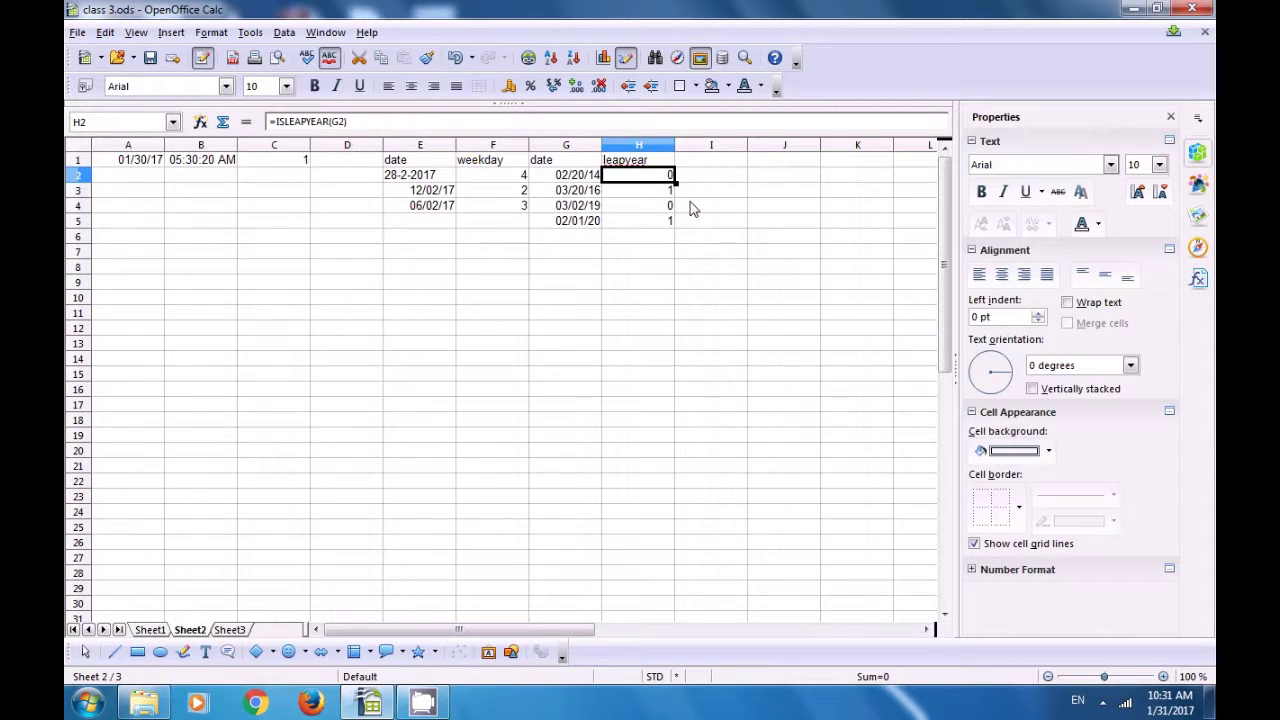
left_click(690, 205)
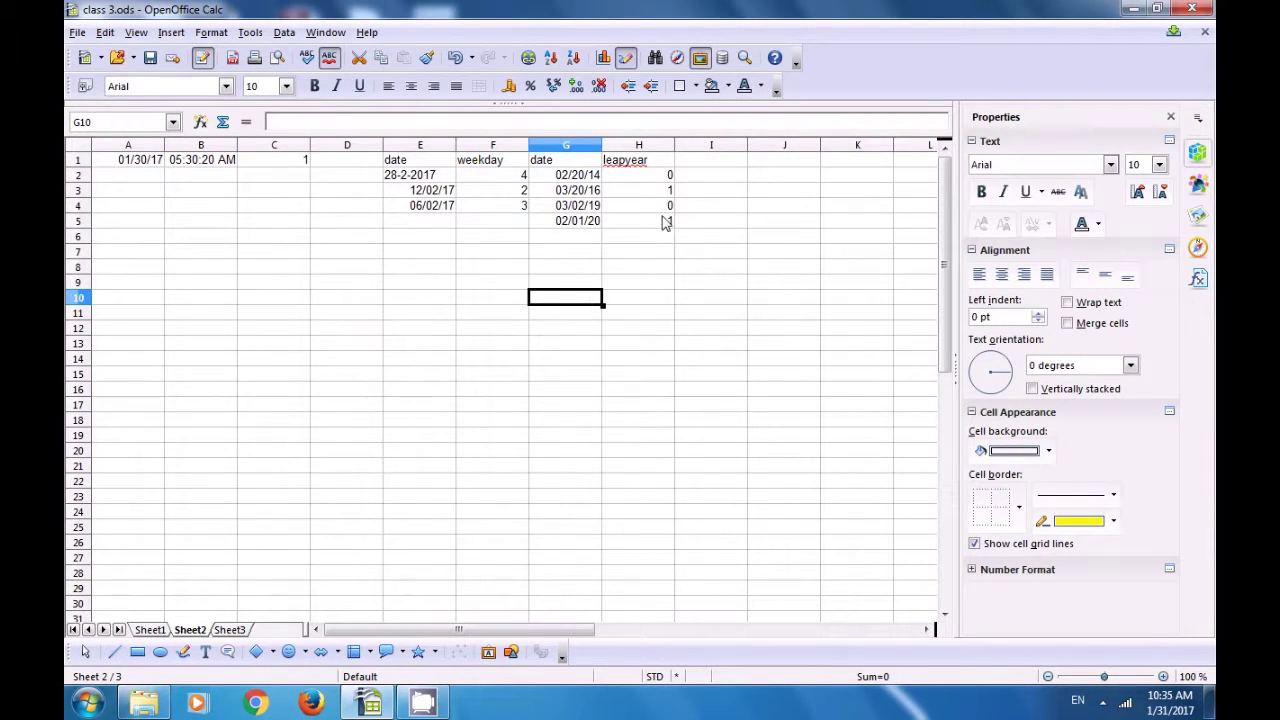
left_click(703, 165)
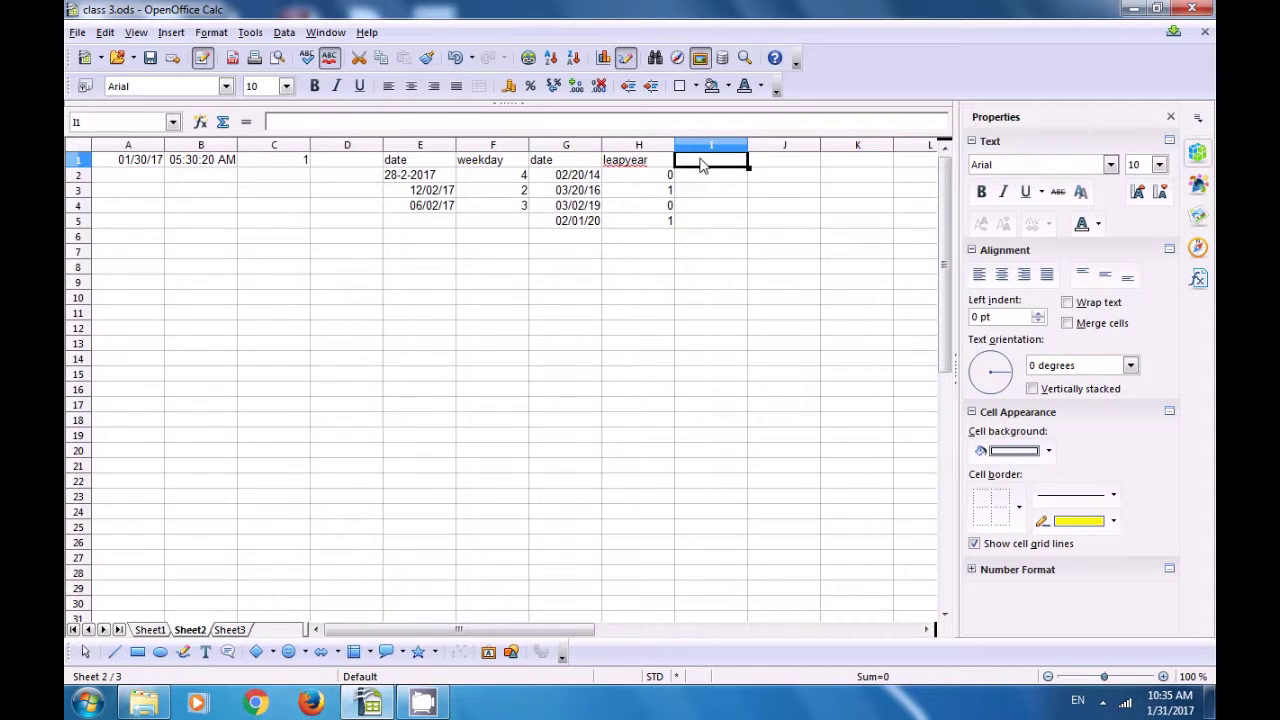
type("days c")
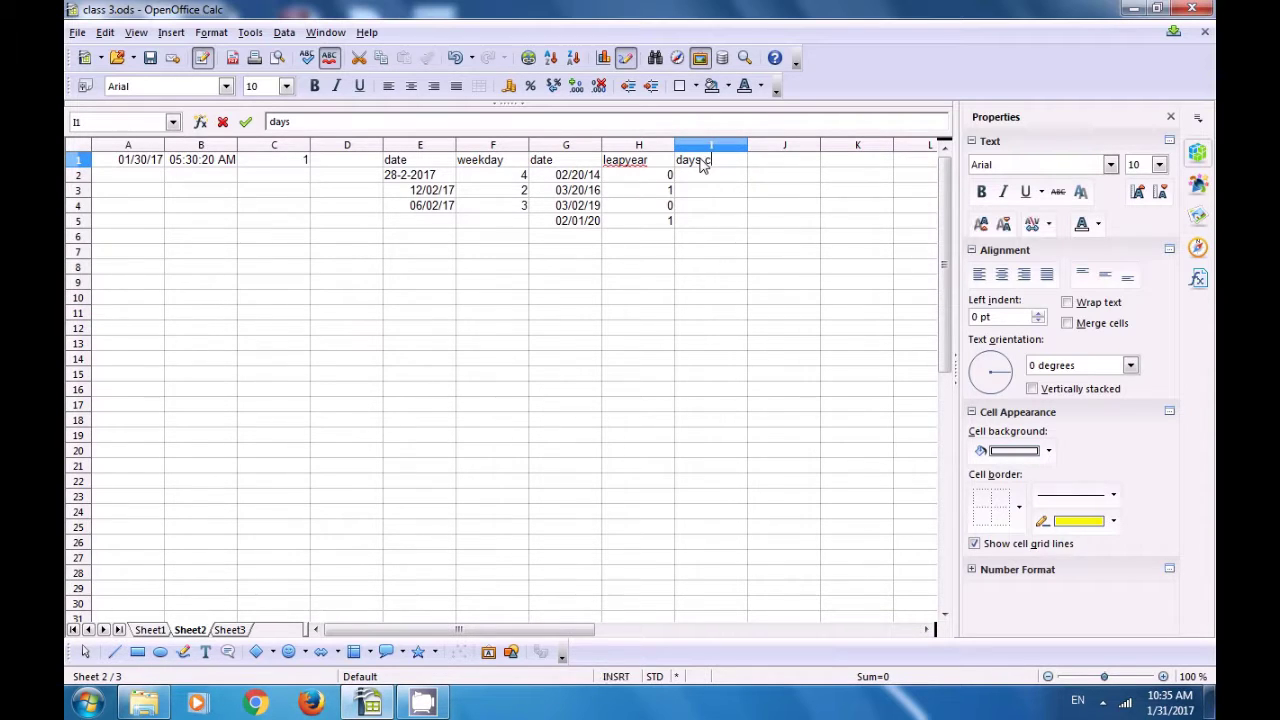
type("ount")
key("Return")
left_click(700, 167)
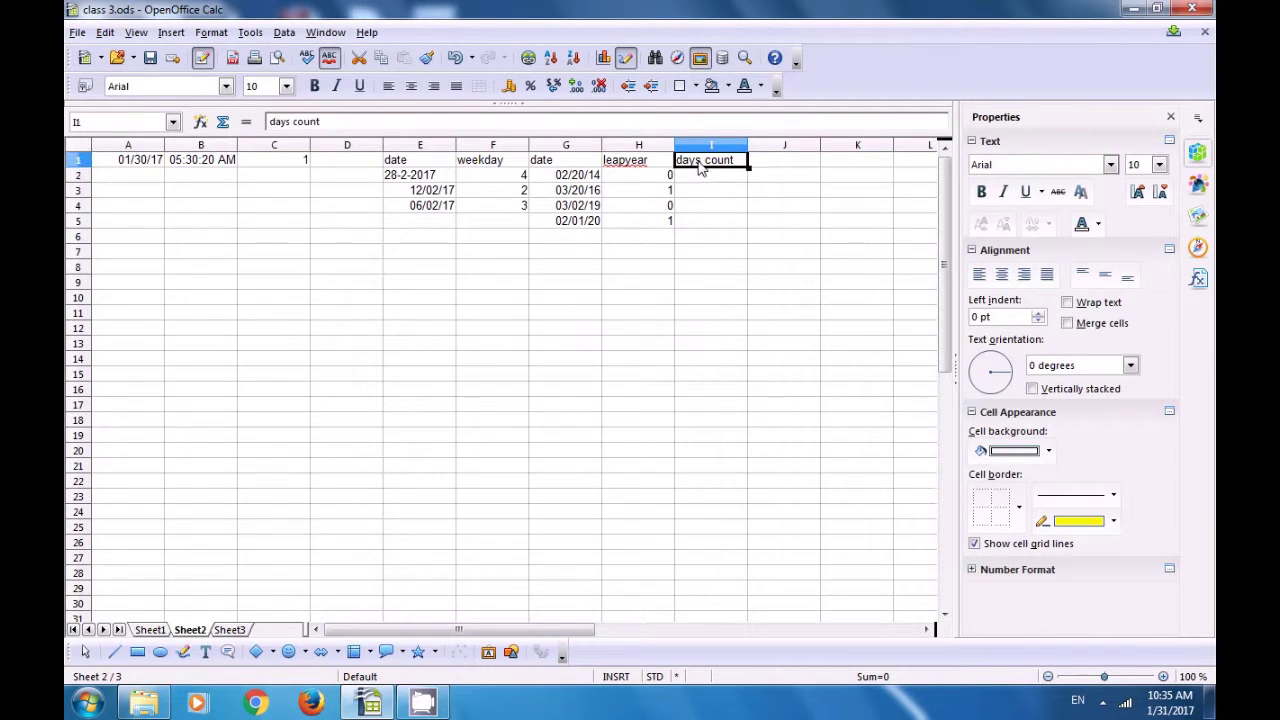
left_click(566, 178)
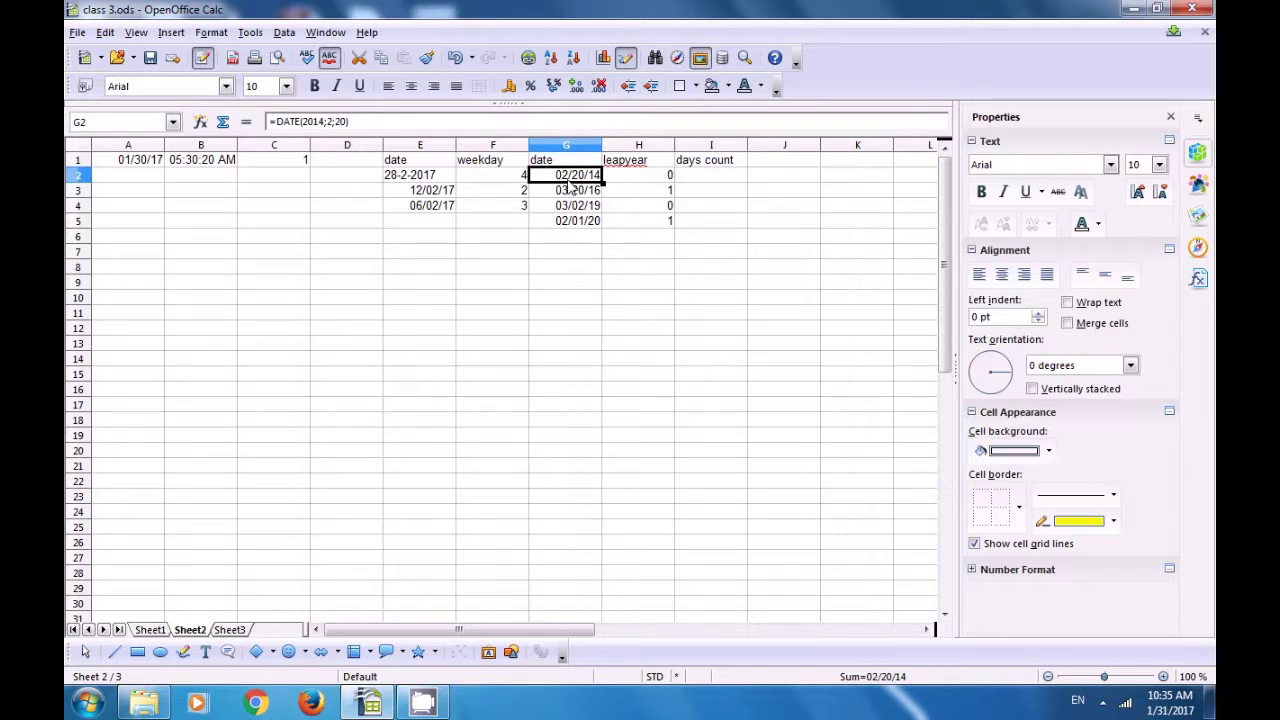
left_click(690, 178)
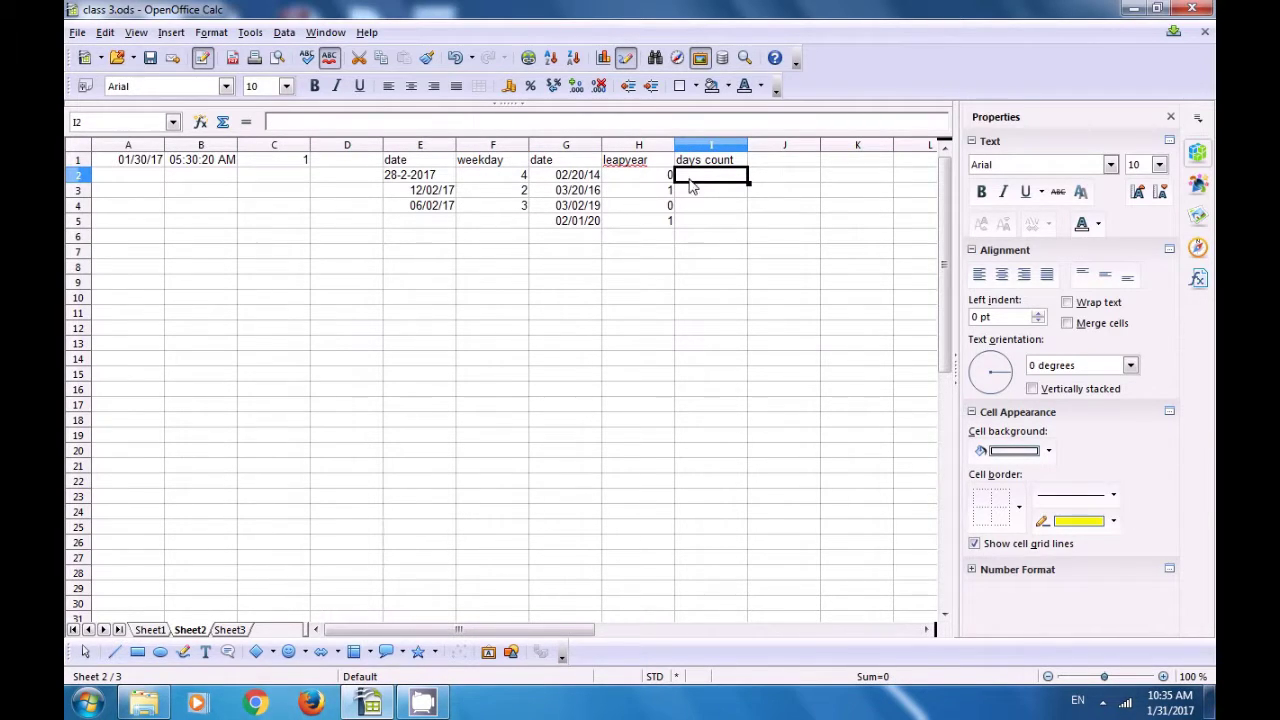
left_click(563, 177)
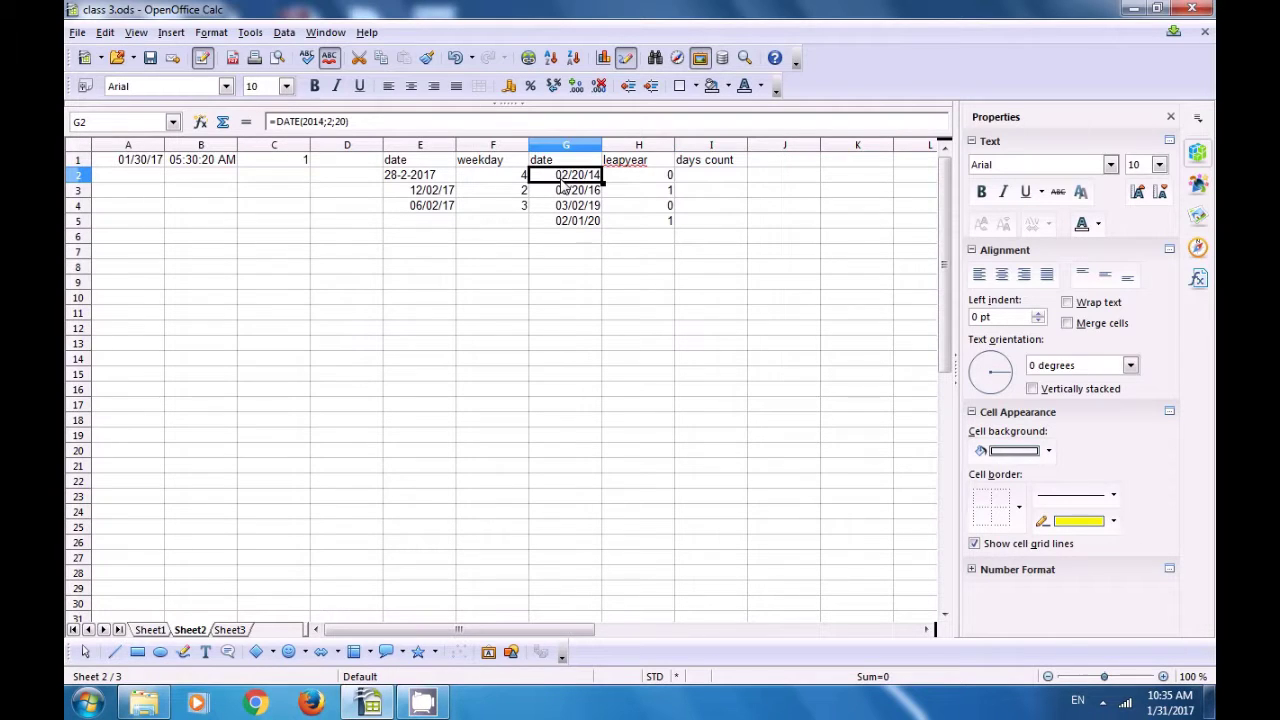
left_click(564, 192)
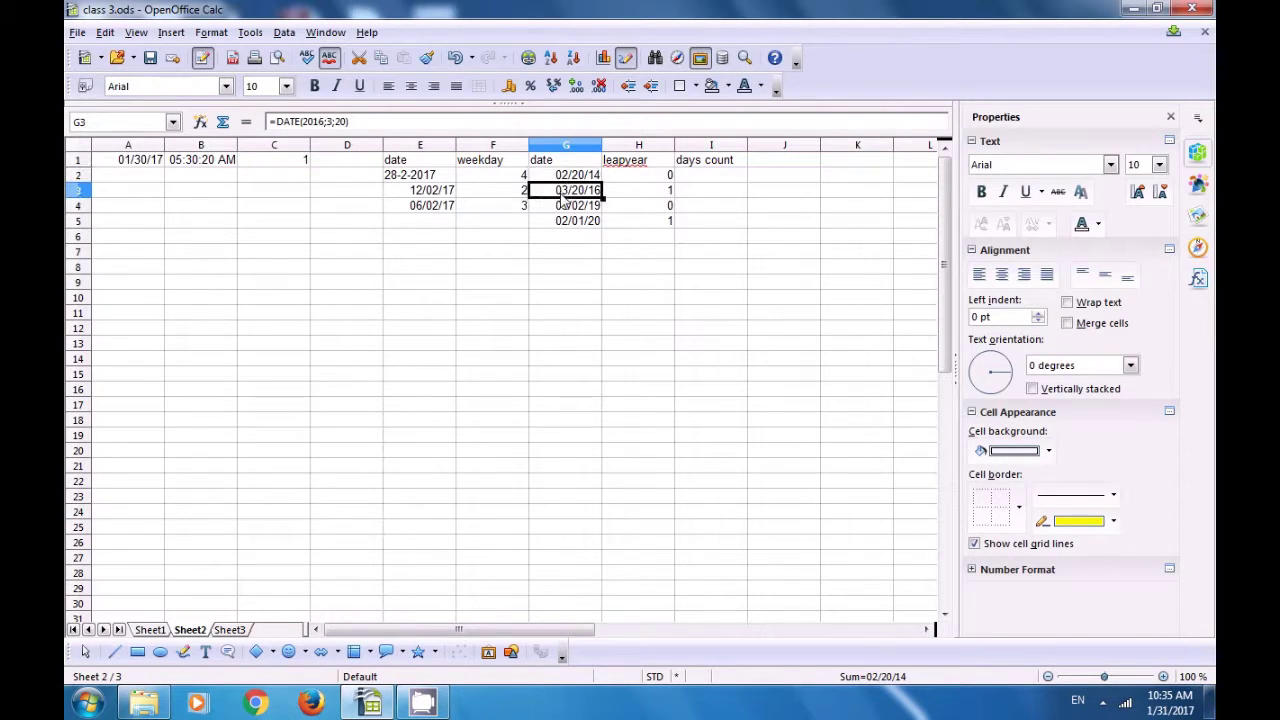
left_click(558, 209)
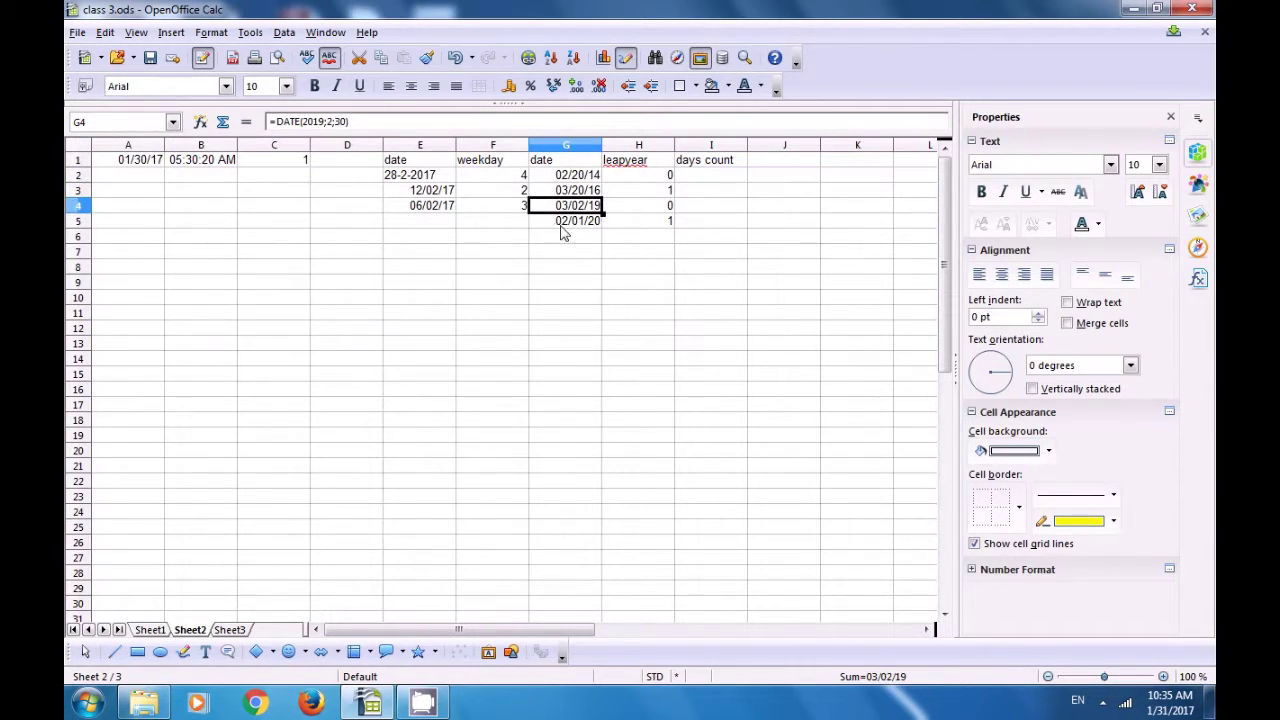
left_click(560, 228)
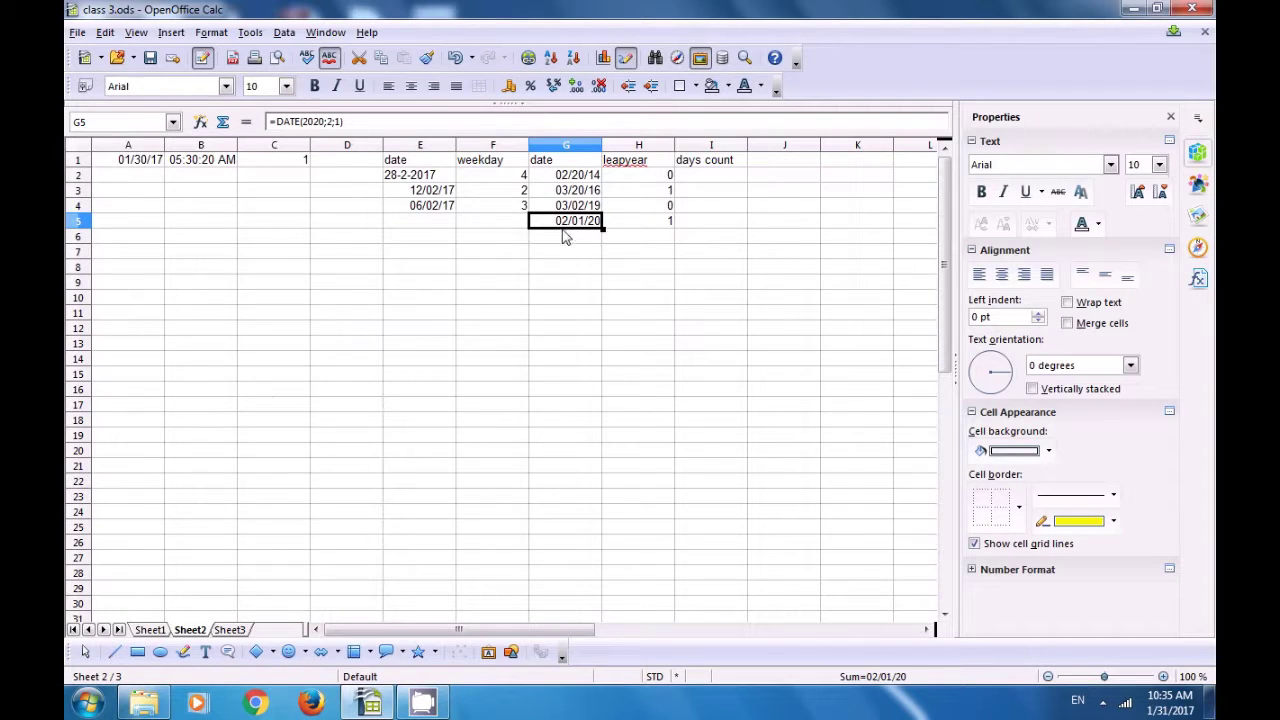
left_click(418, 194)
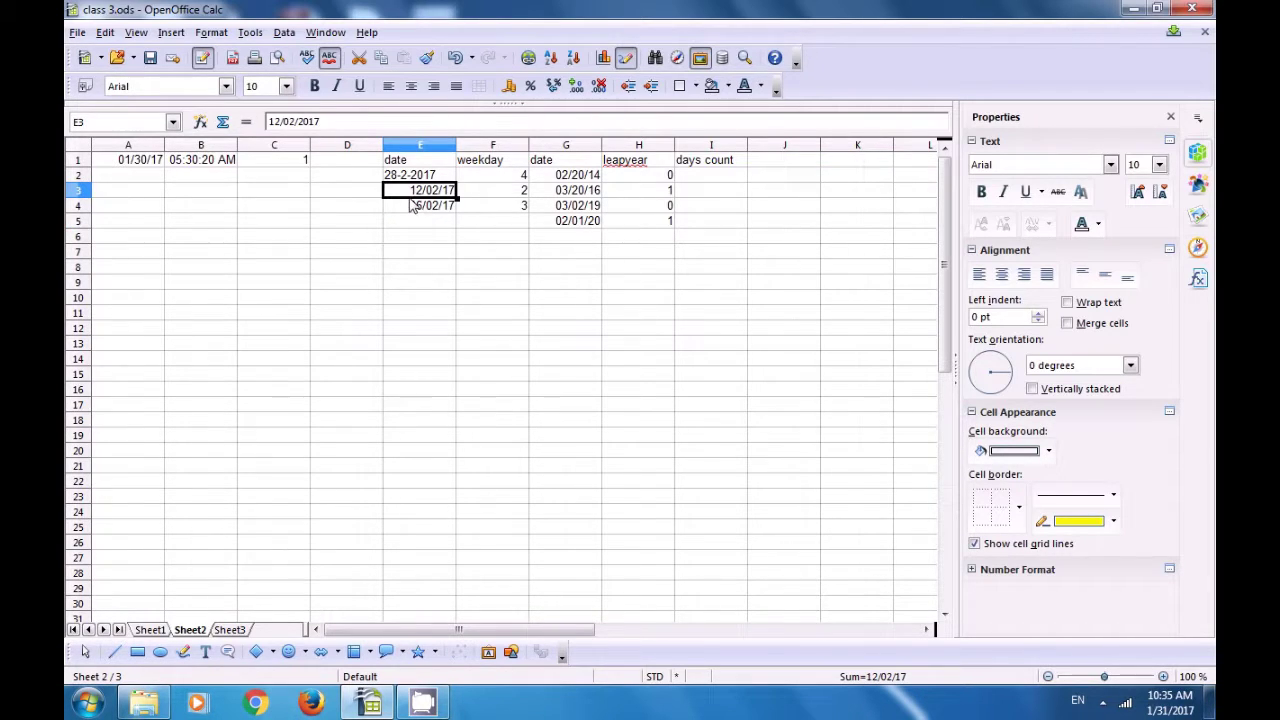
left_click(710, 178)
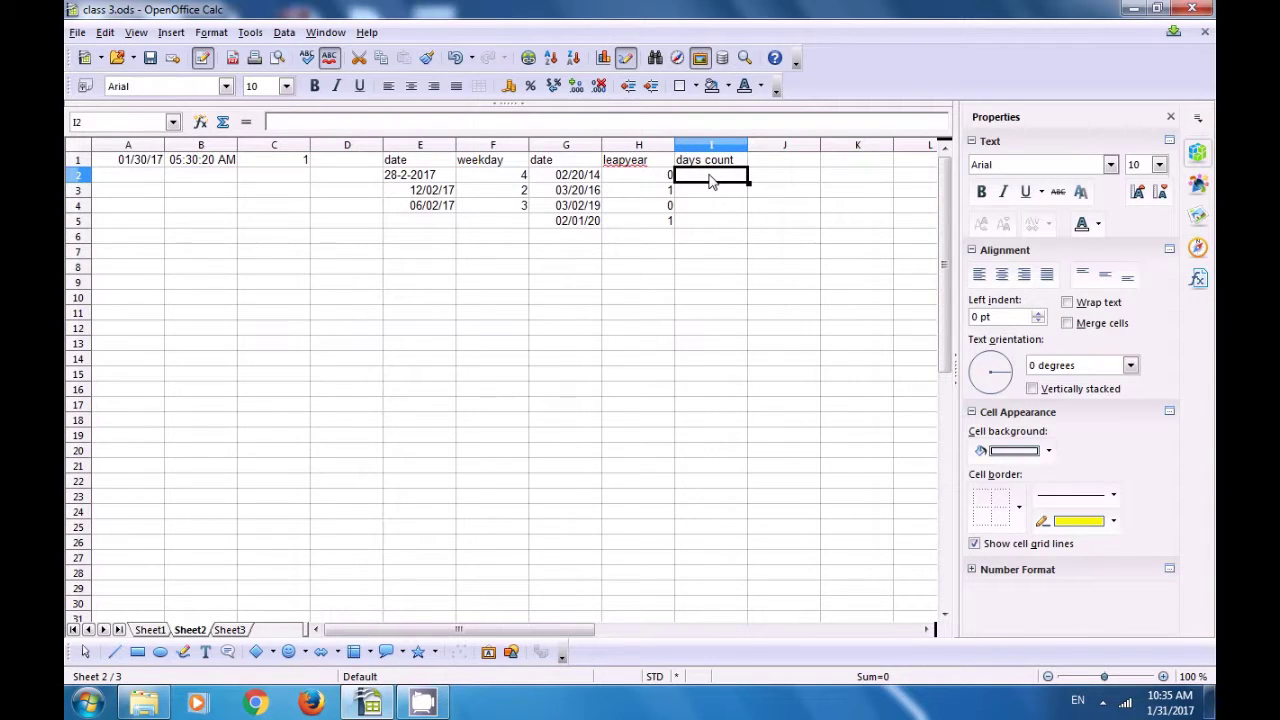
Step: Enter =DAYSINMONTH(G2) in I2, returning 28 for the February 2014 date
type("=d")
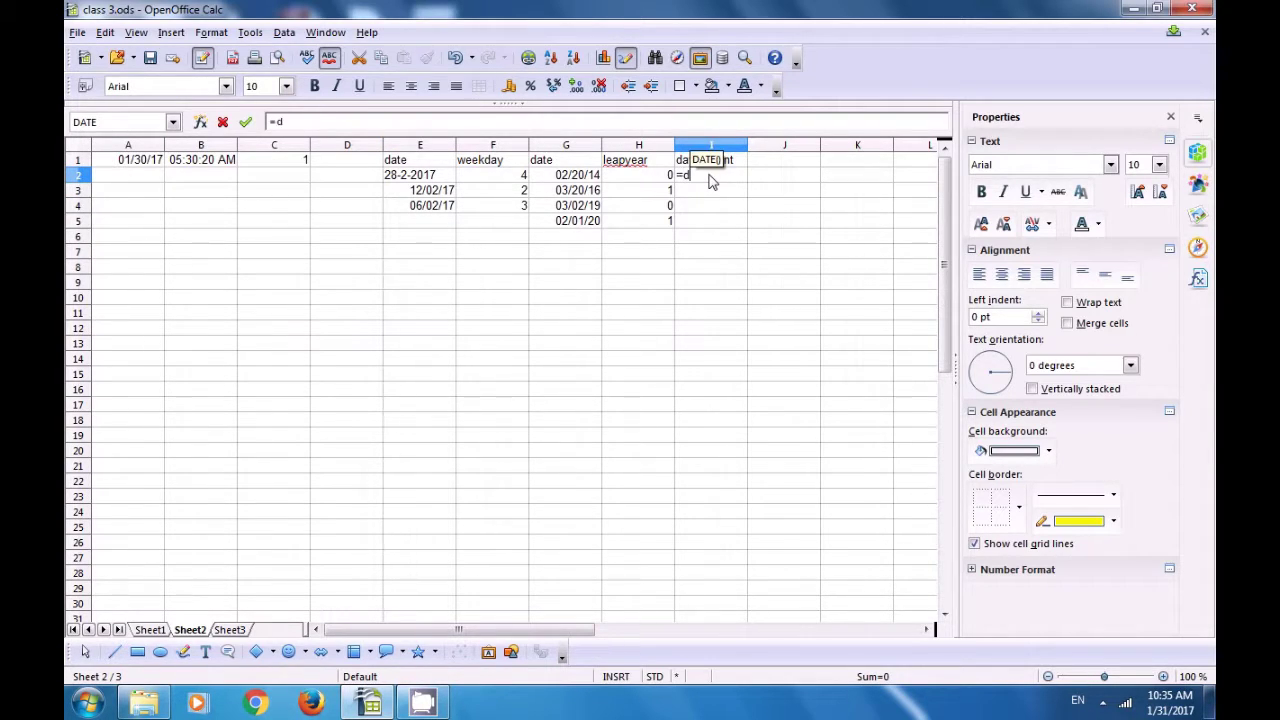
type("aysinmo")
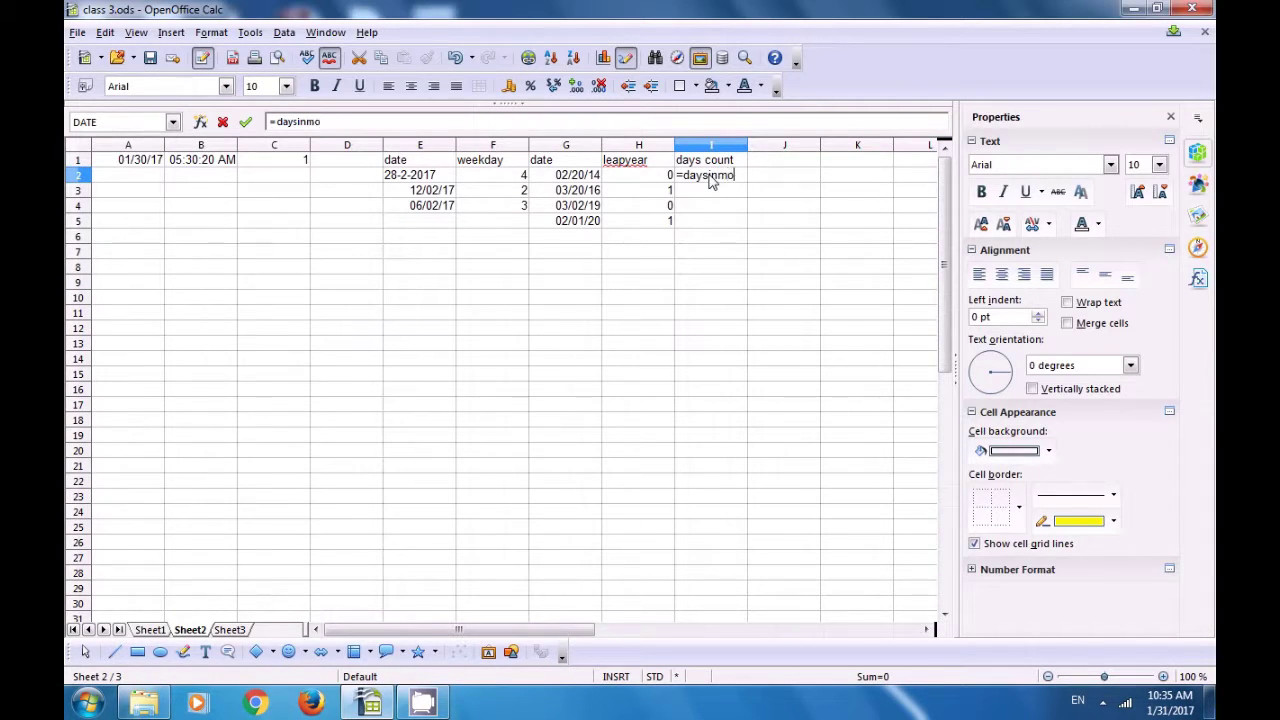
type("nth(")
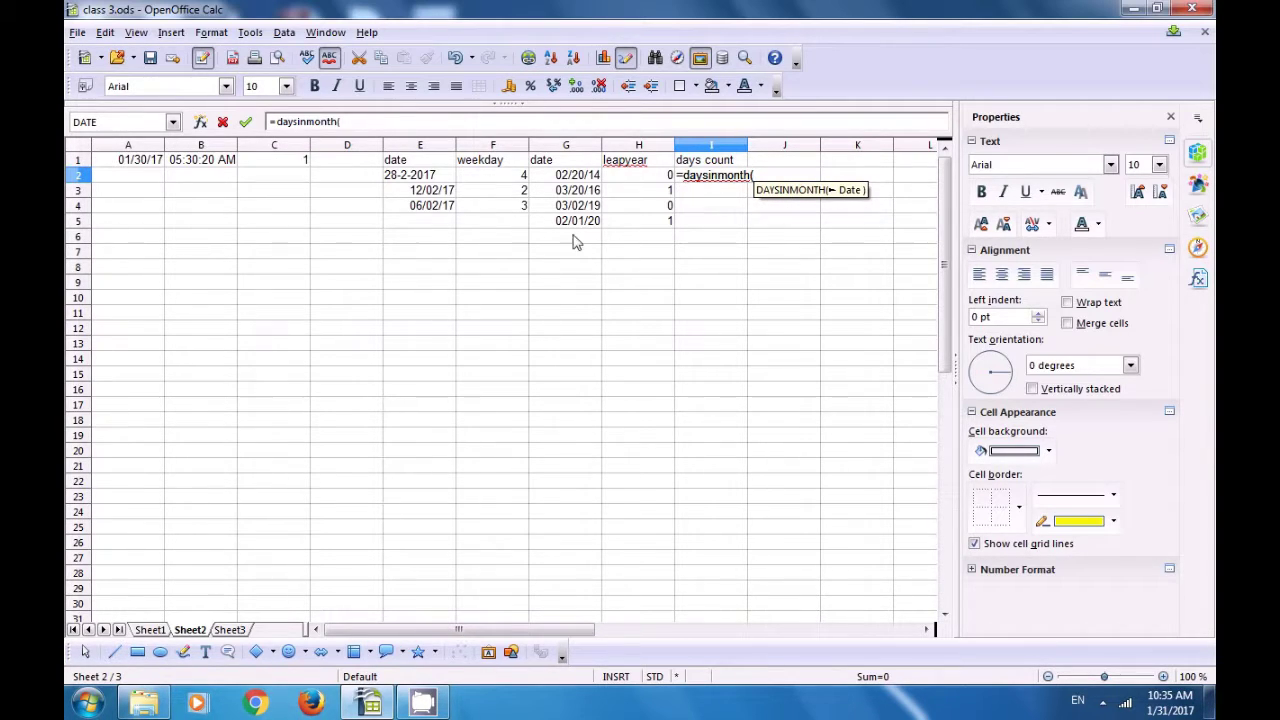
left_click(562, 177)
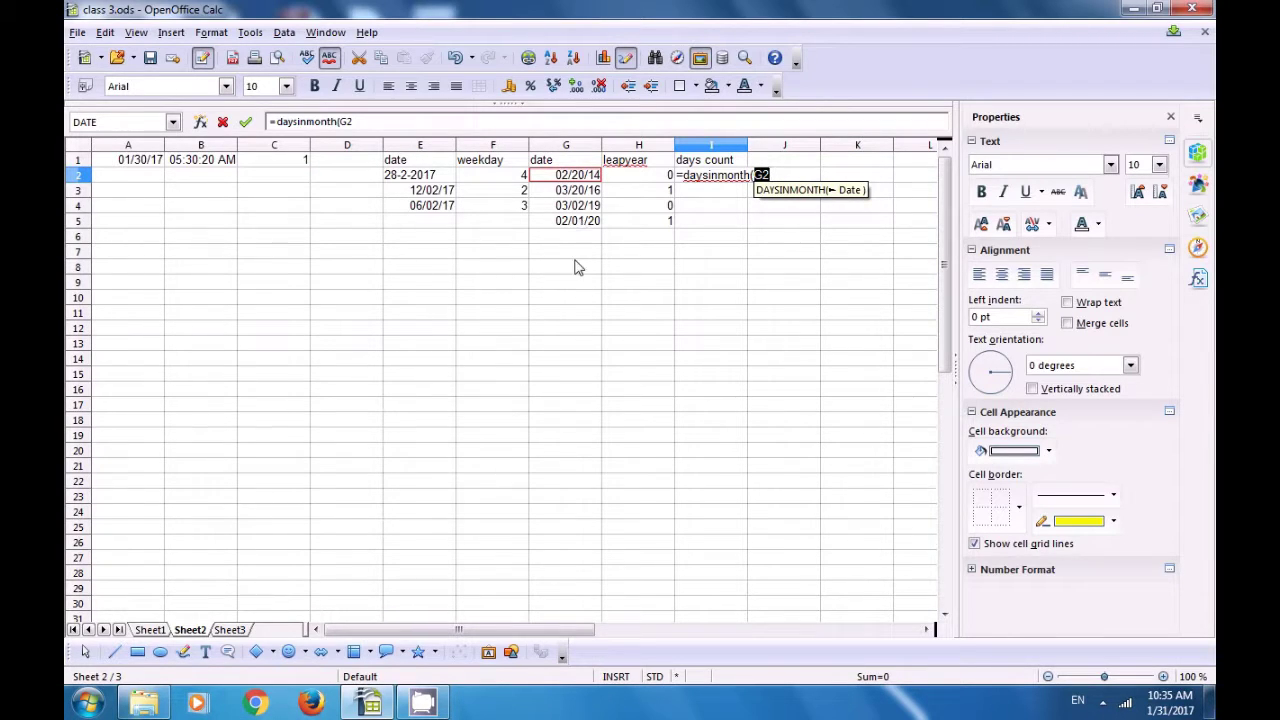
type(")")
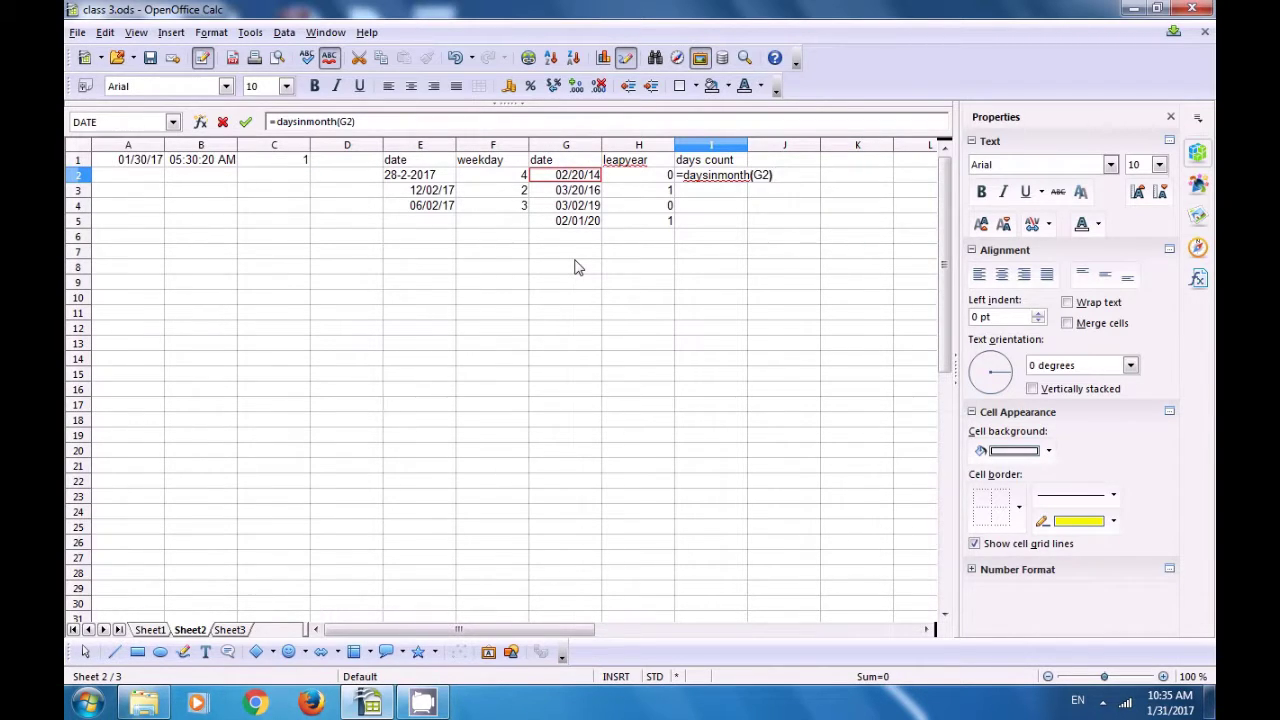
key("Return")
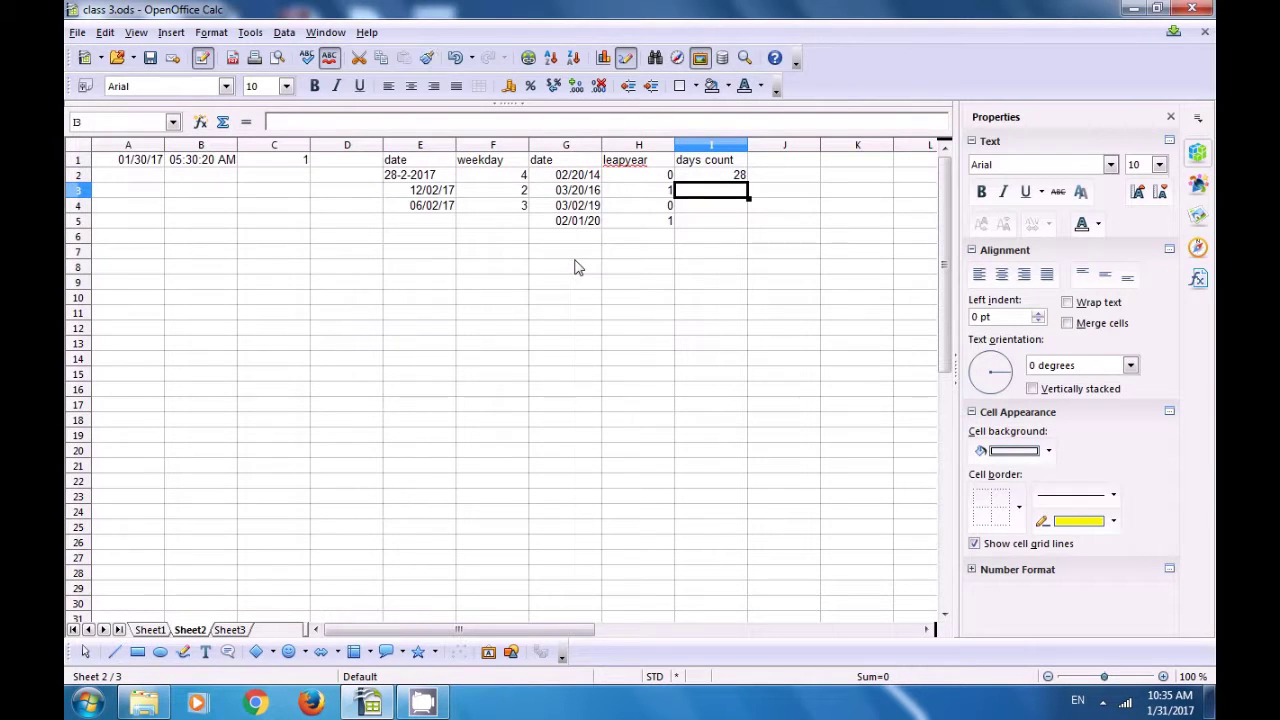
left_click(725, 178)
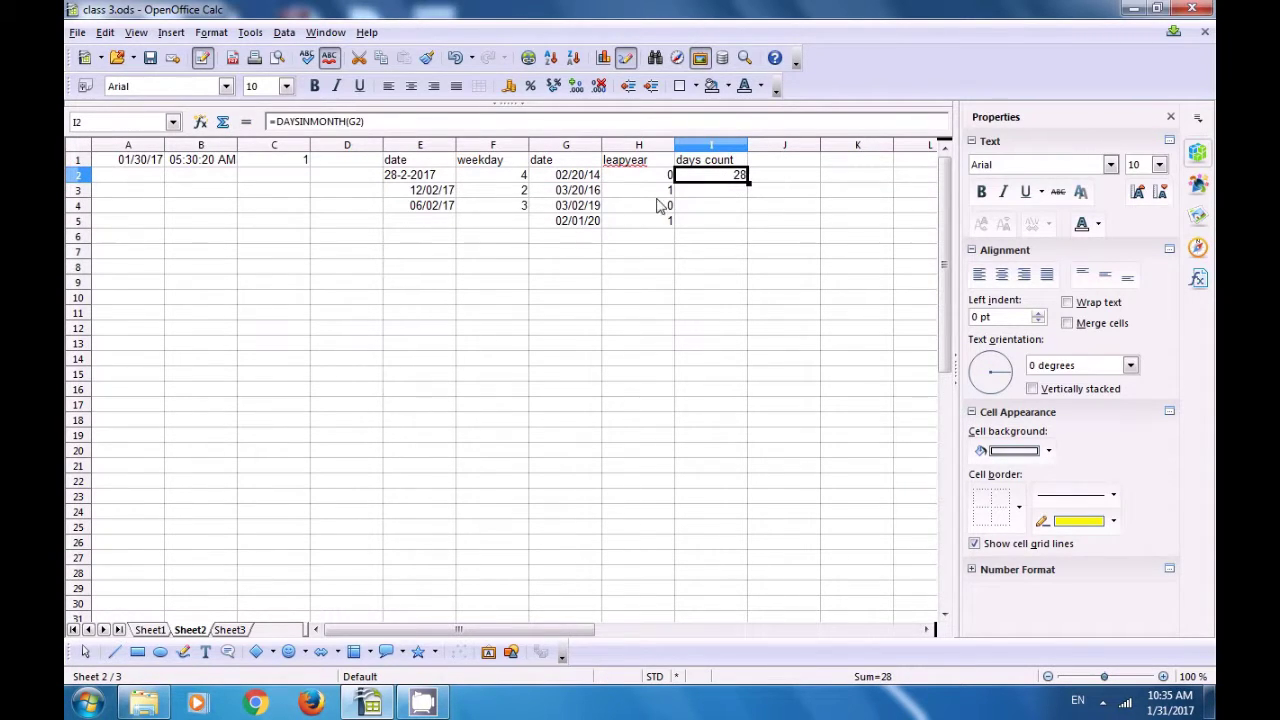
left_click(559, 179)
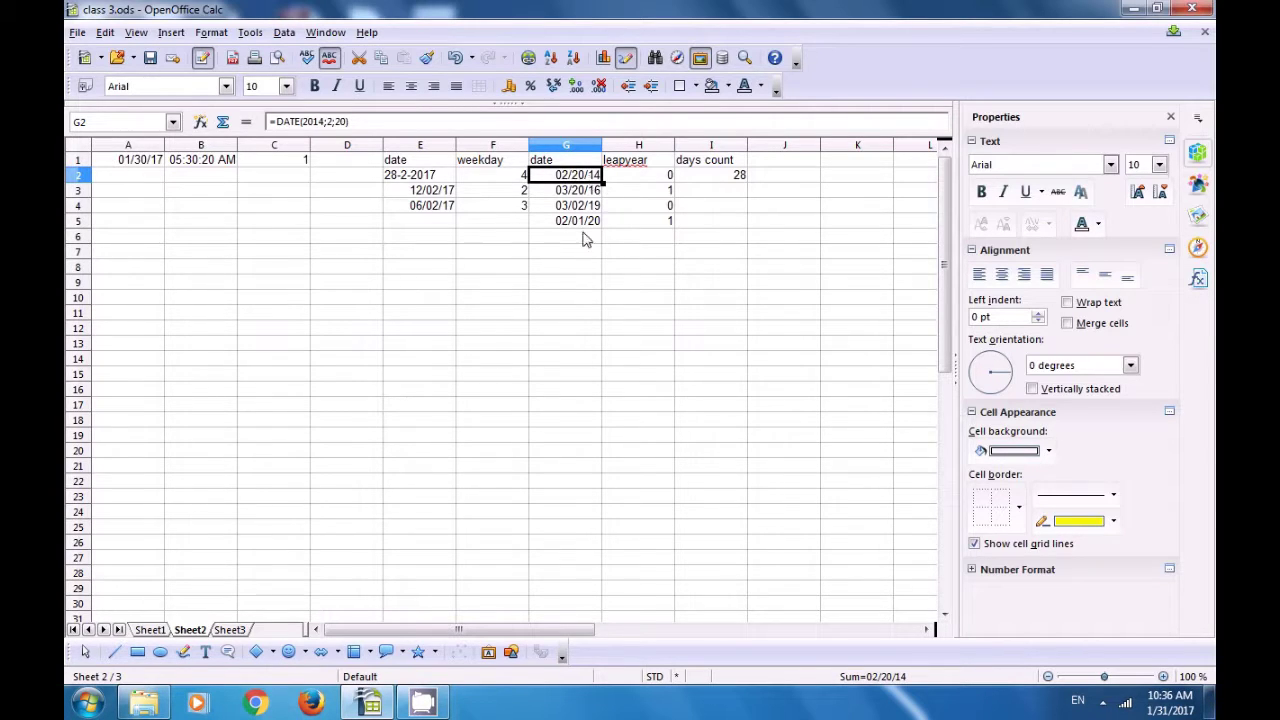
Step: Enter =DAYSINMONTH(G3) in I3, returning 31
left_click(710, 192)
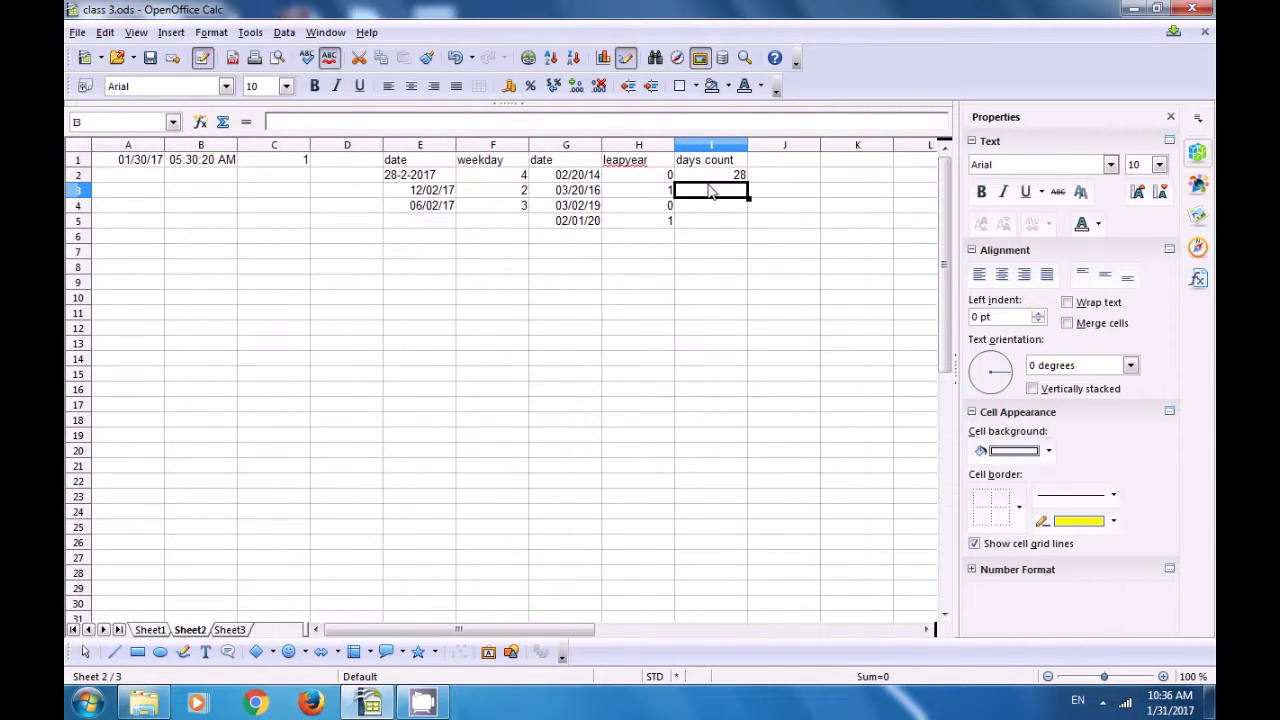
type("=")
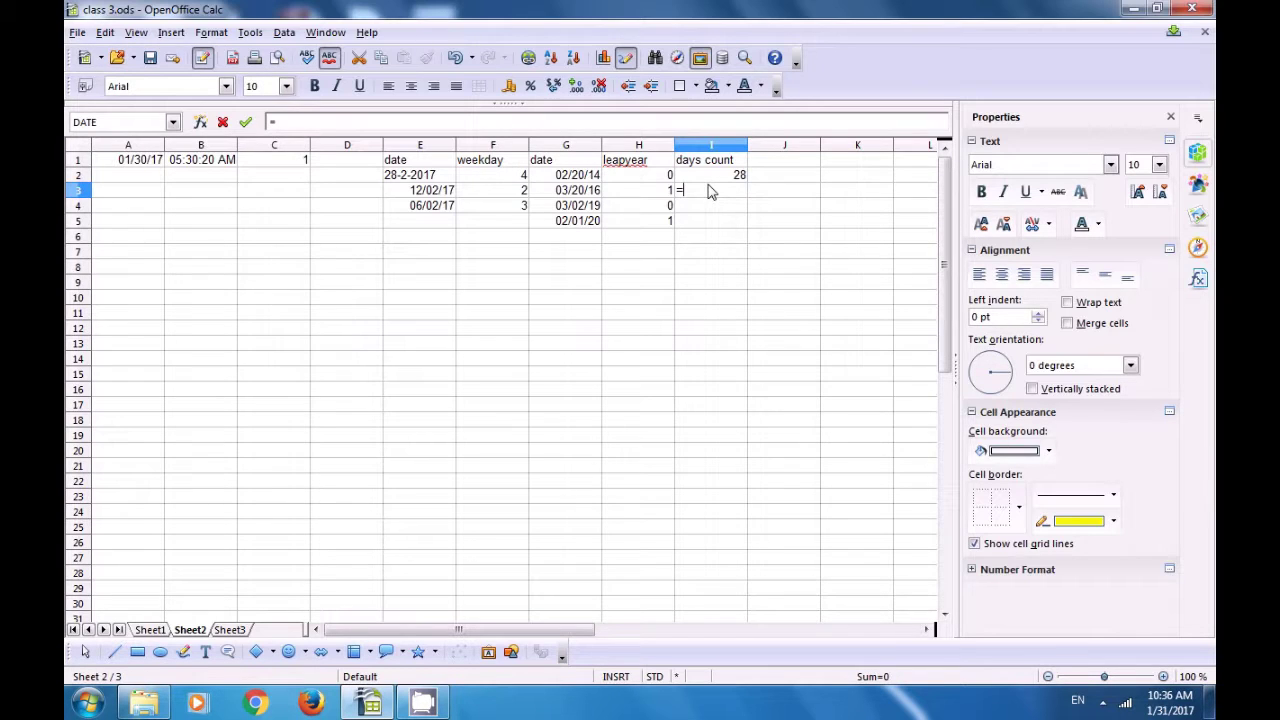
type("da")
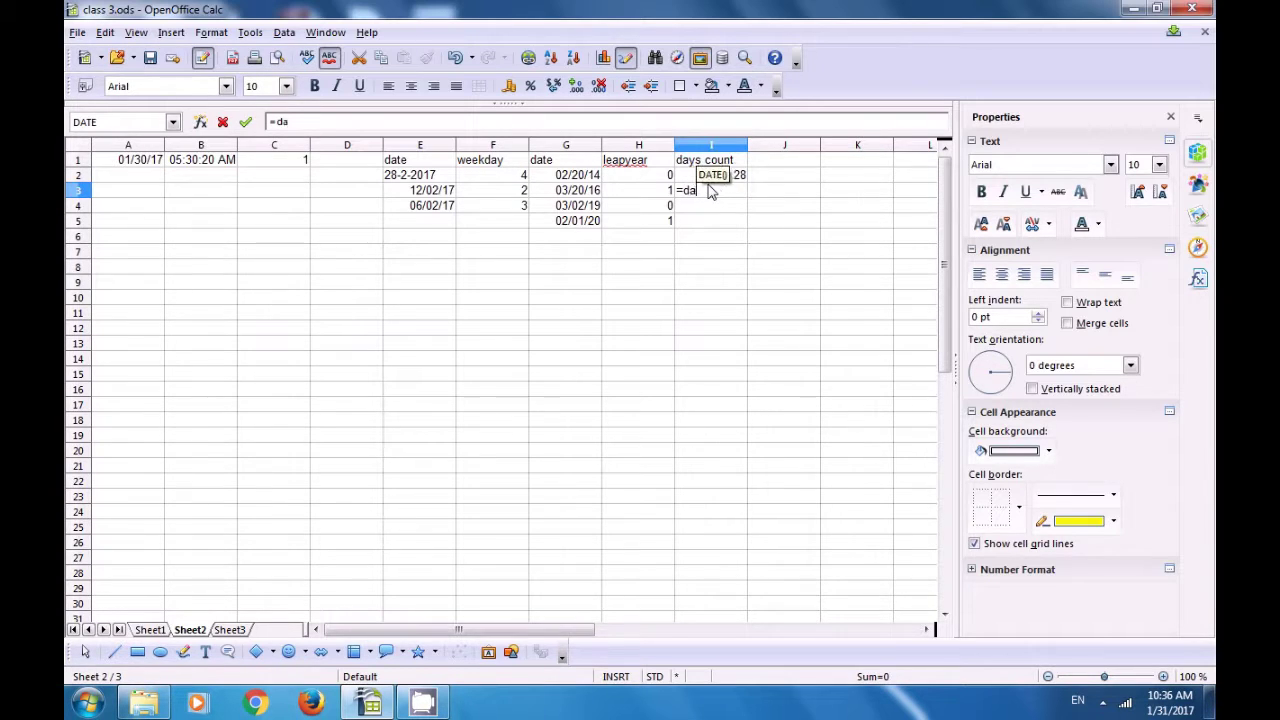
type("ysin")
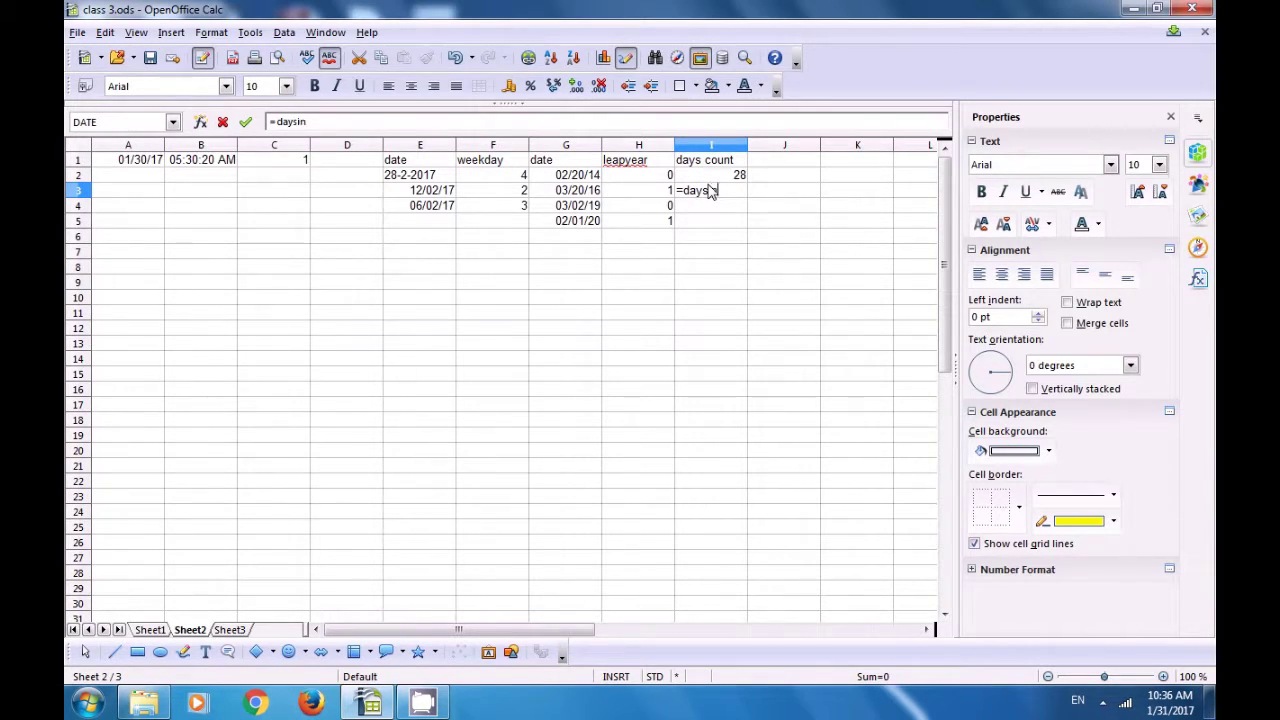
type("month(")
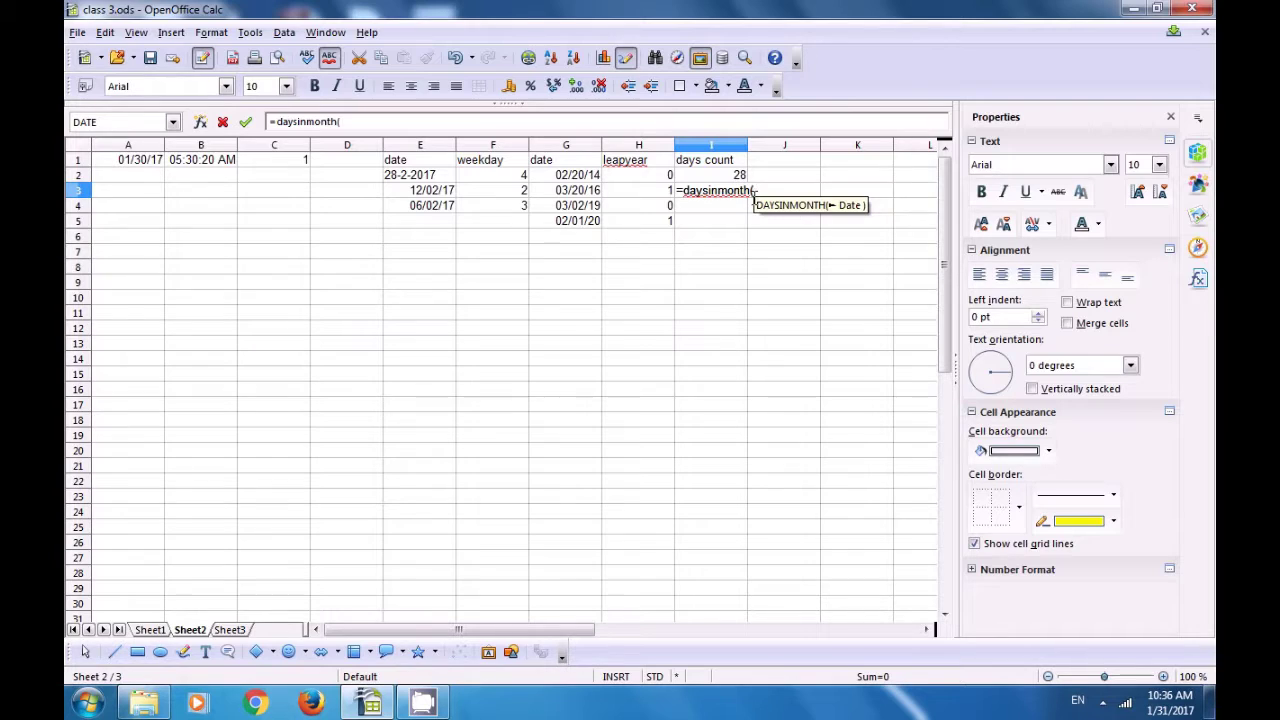
left_click(579, 199)
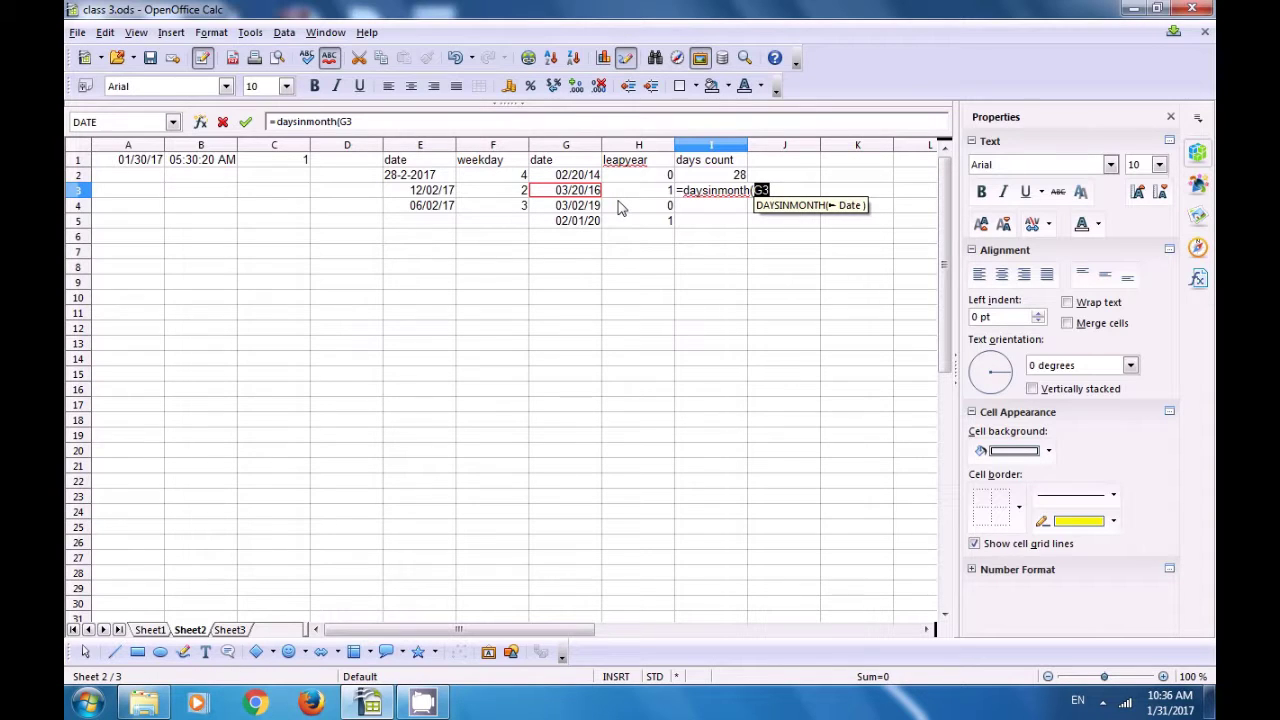
type(")")
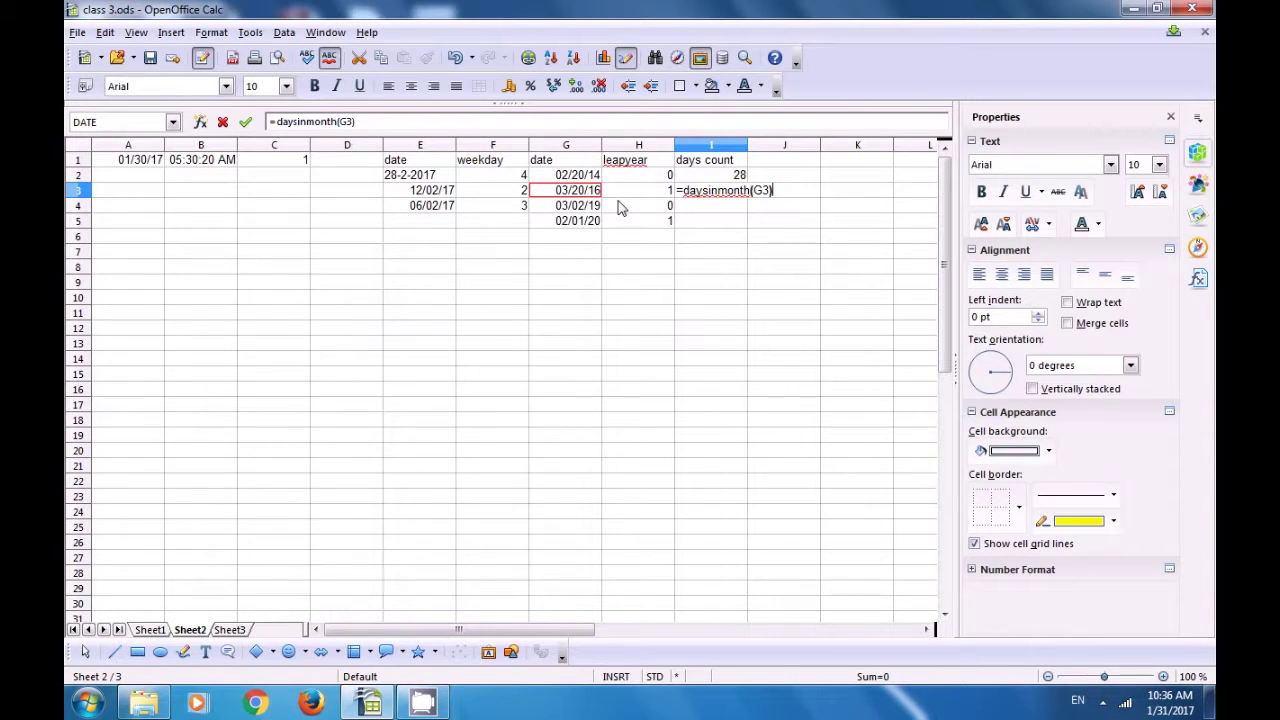
key("Return")
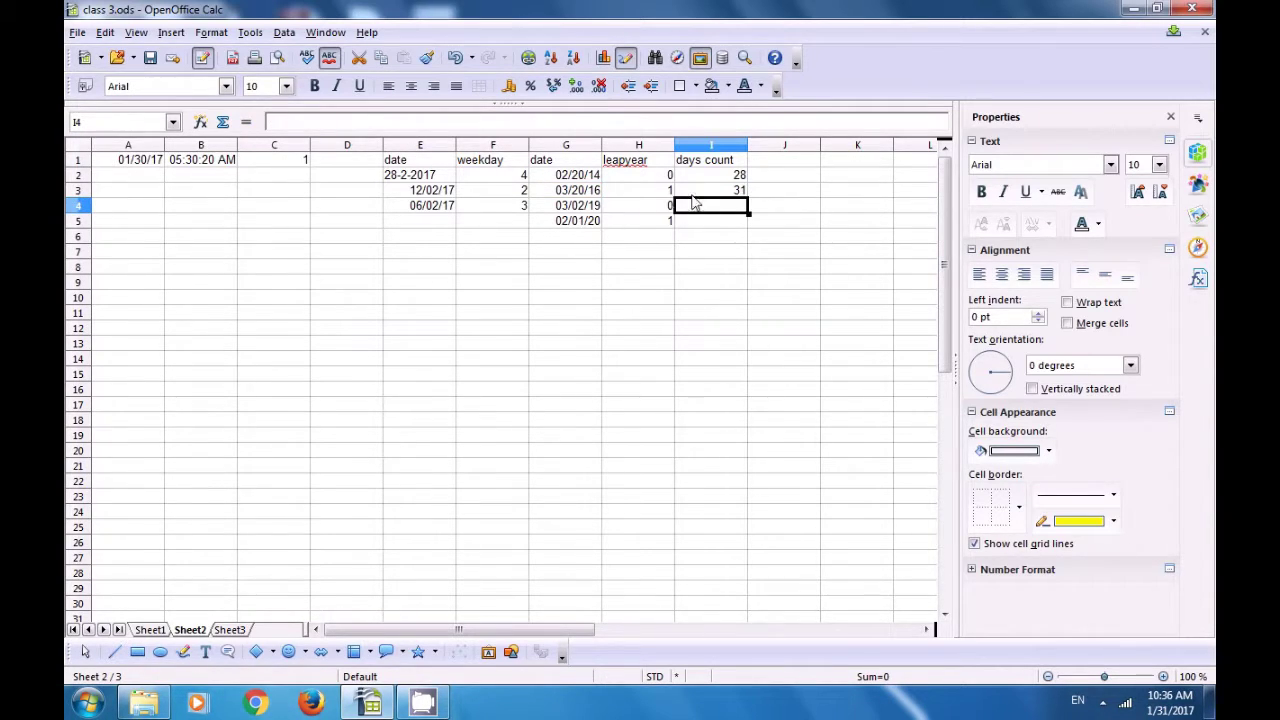
Step: Copy the days count formula down to I5 and verify the results 31 and 29
left_click(698, 192)
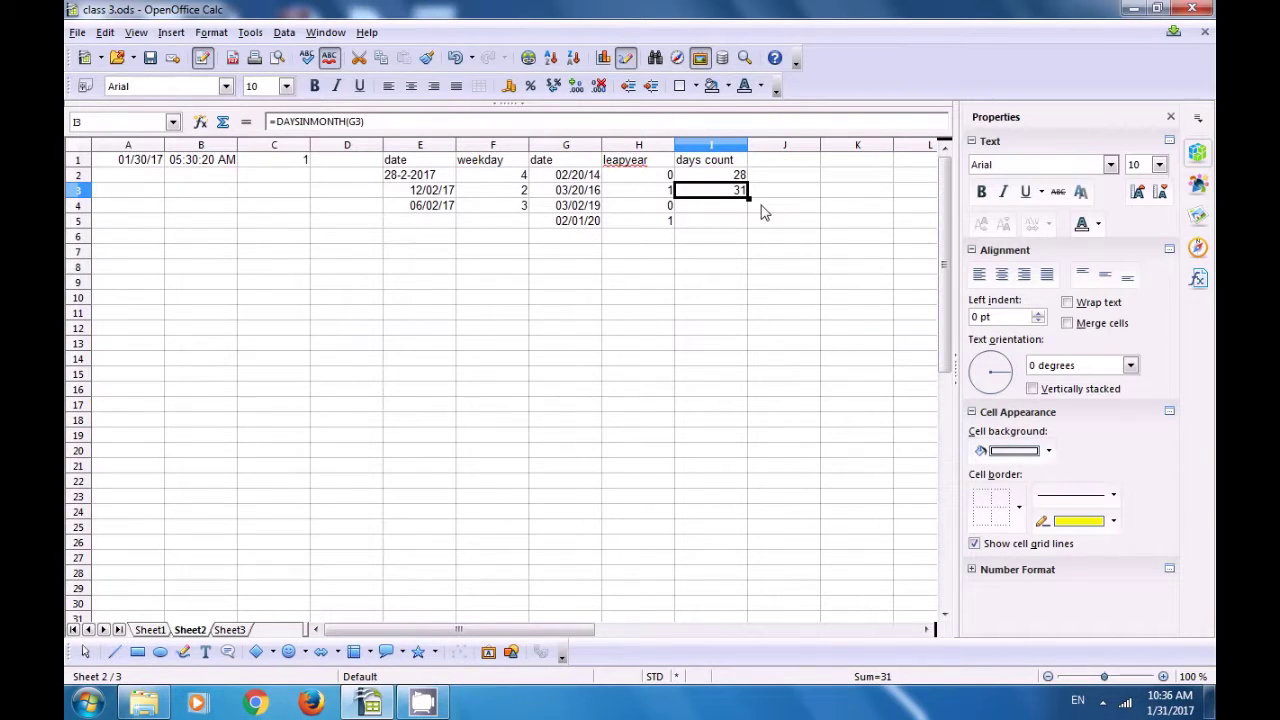
left_click_drag(748, 197, 751, 222)
left_click(716, 250)
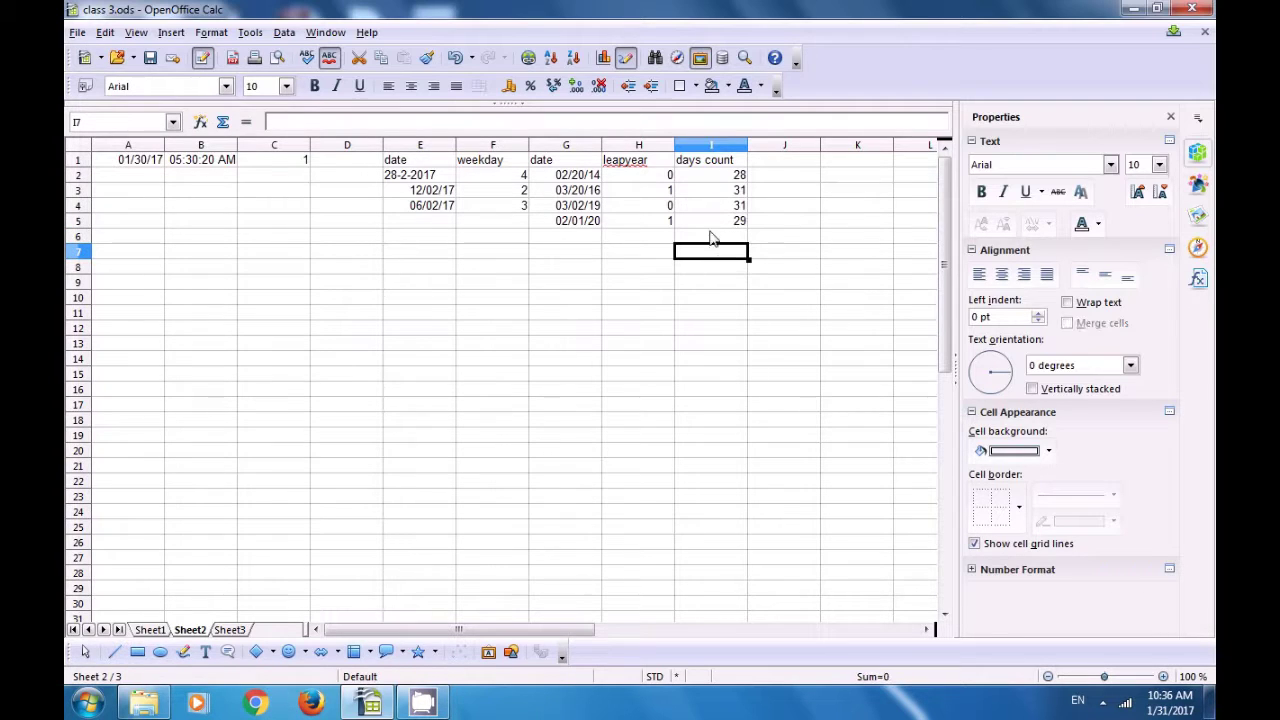
left_click(590, 206)
left_click(733, 207)
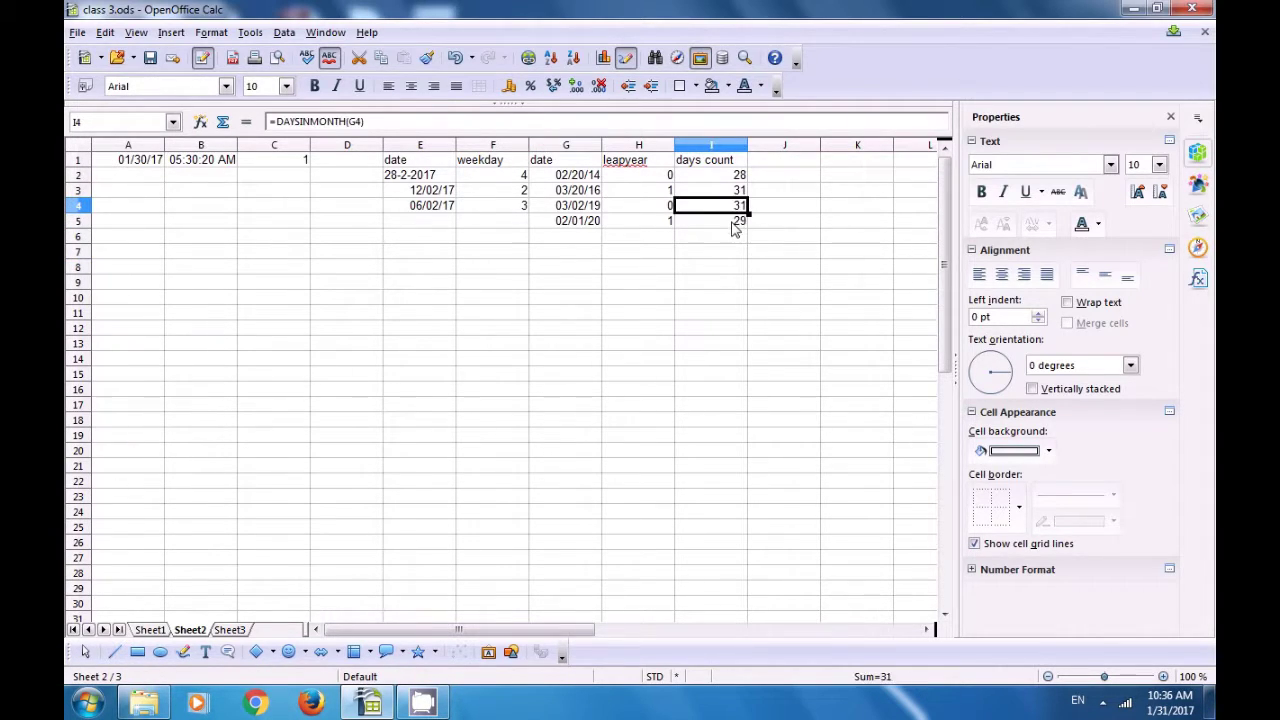
left_click(732, 222)
left_click(586, 224)
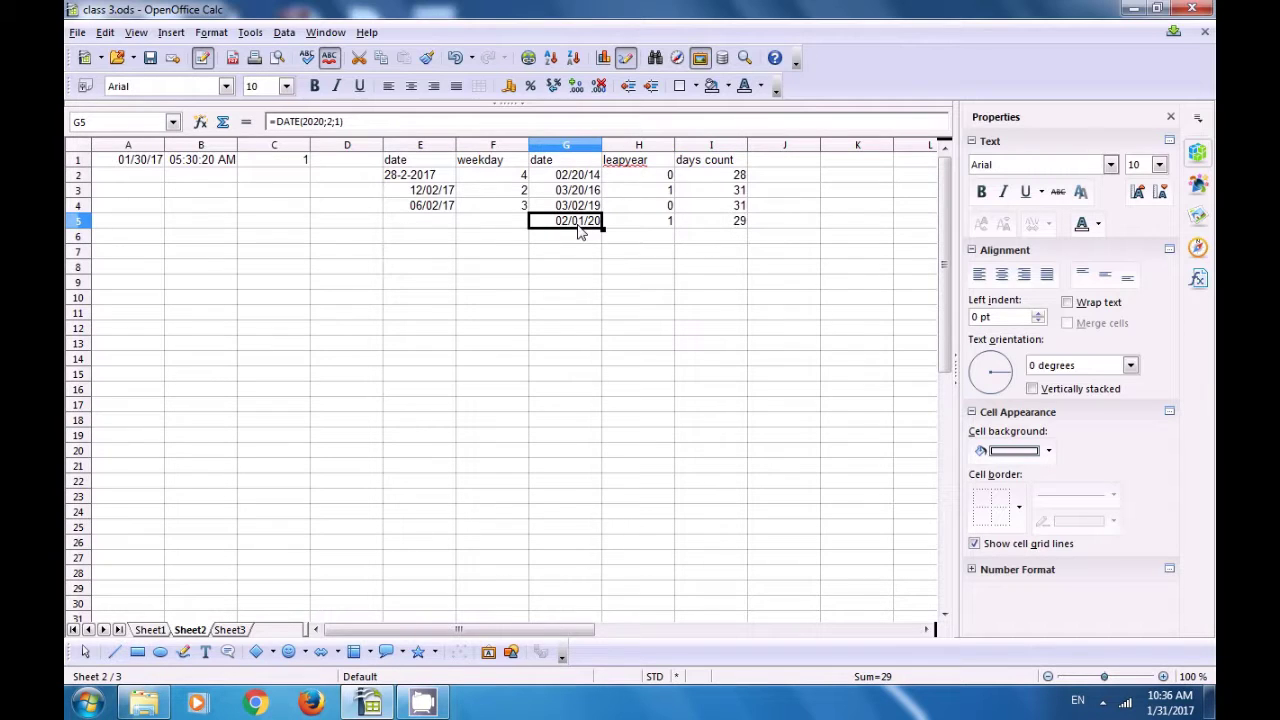
left_click(722, 227)
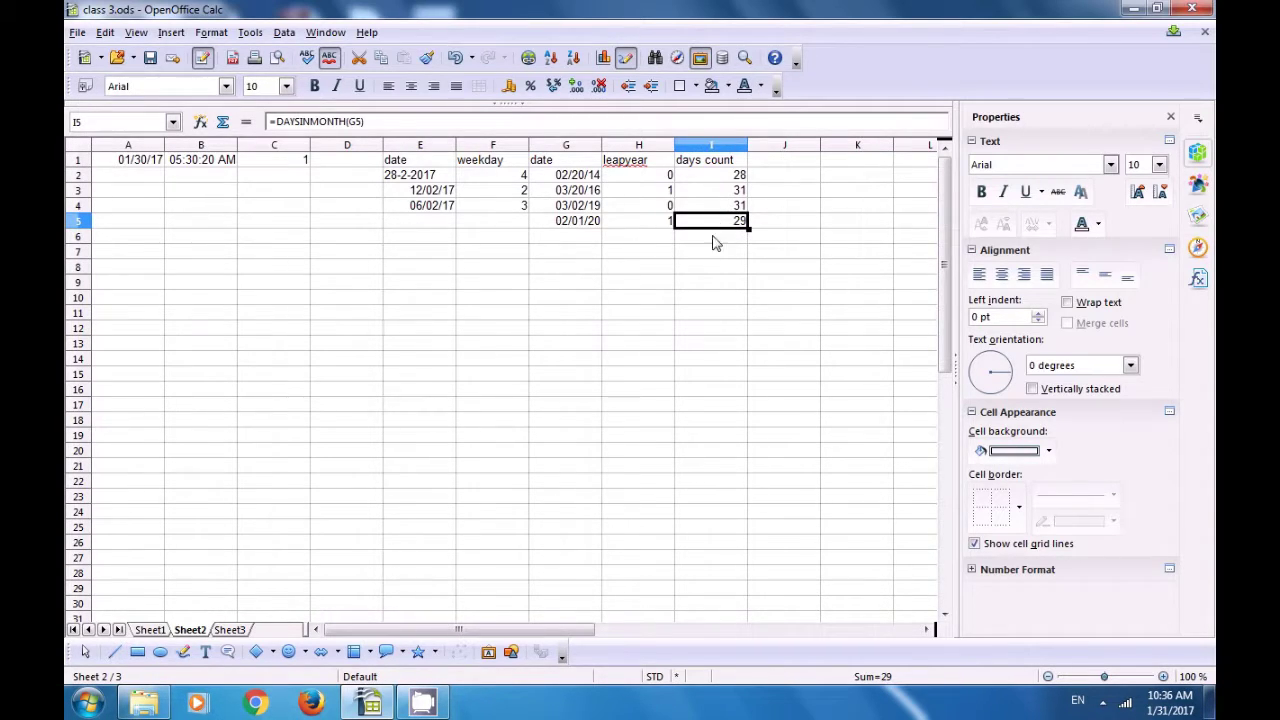
left_click(665, 274)
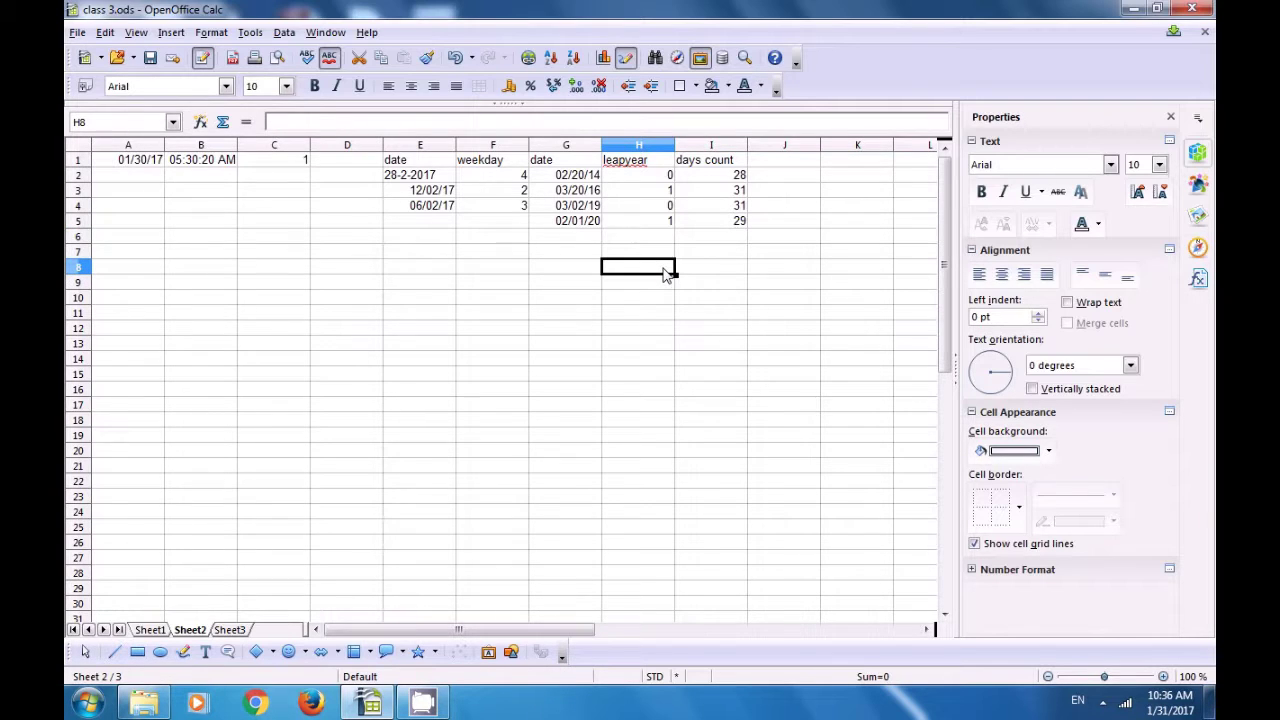
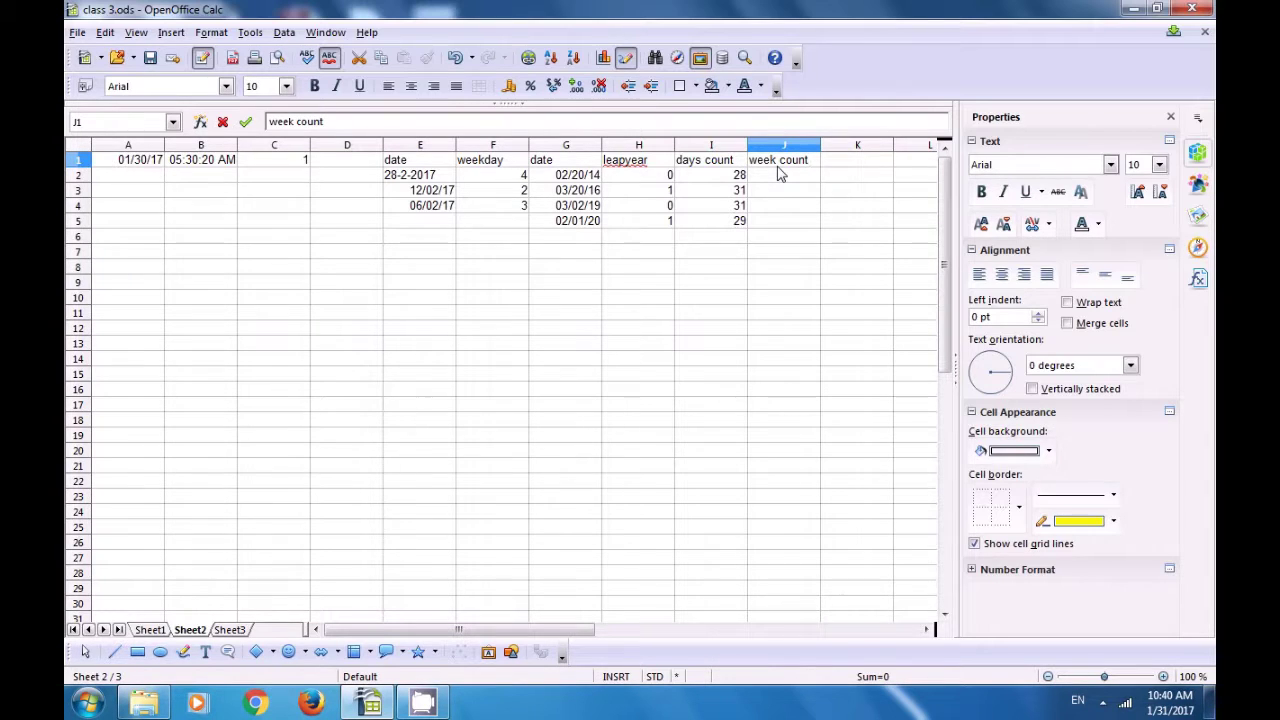
Step: Confirm the week count heading and review the days count formula in I2
key("Return")
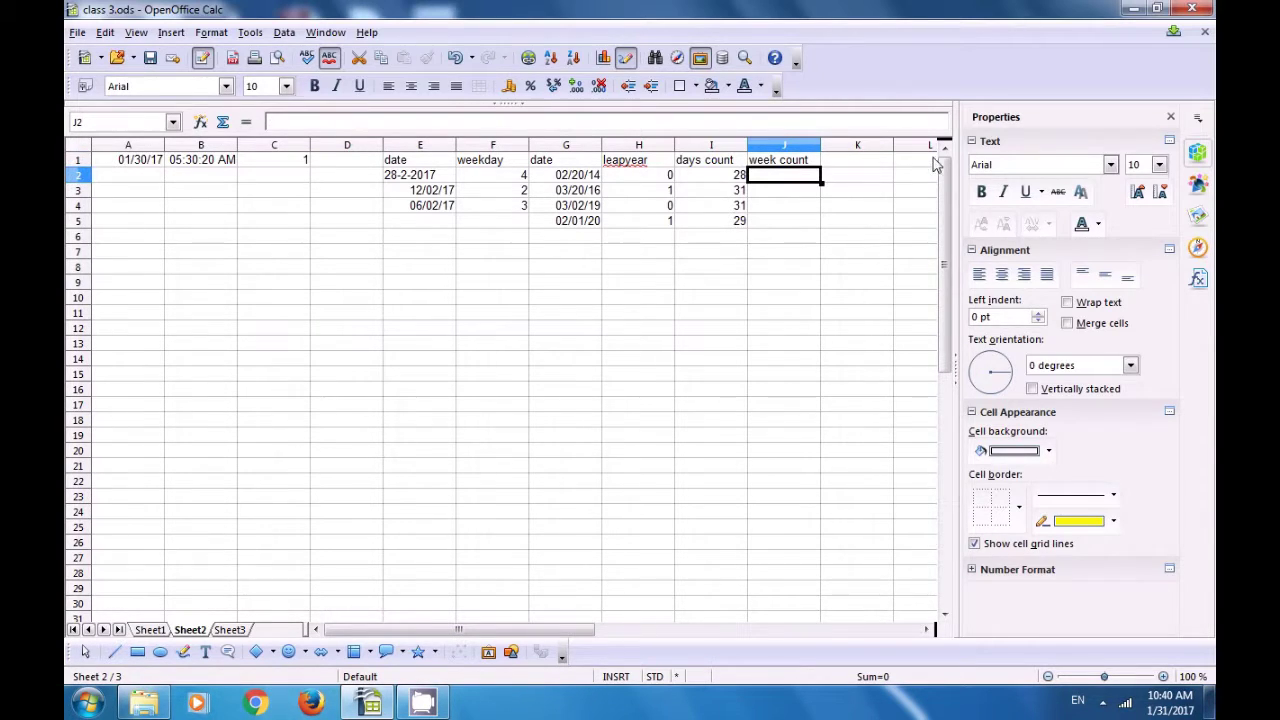
left_click(724, 179)
left_click(765, 176)
Step: Enter =WEEKSINYEAR(G2) in J2, returning 52 weeks for the 2014 date
type("=")
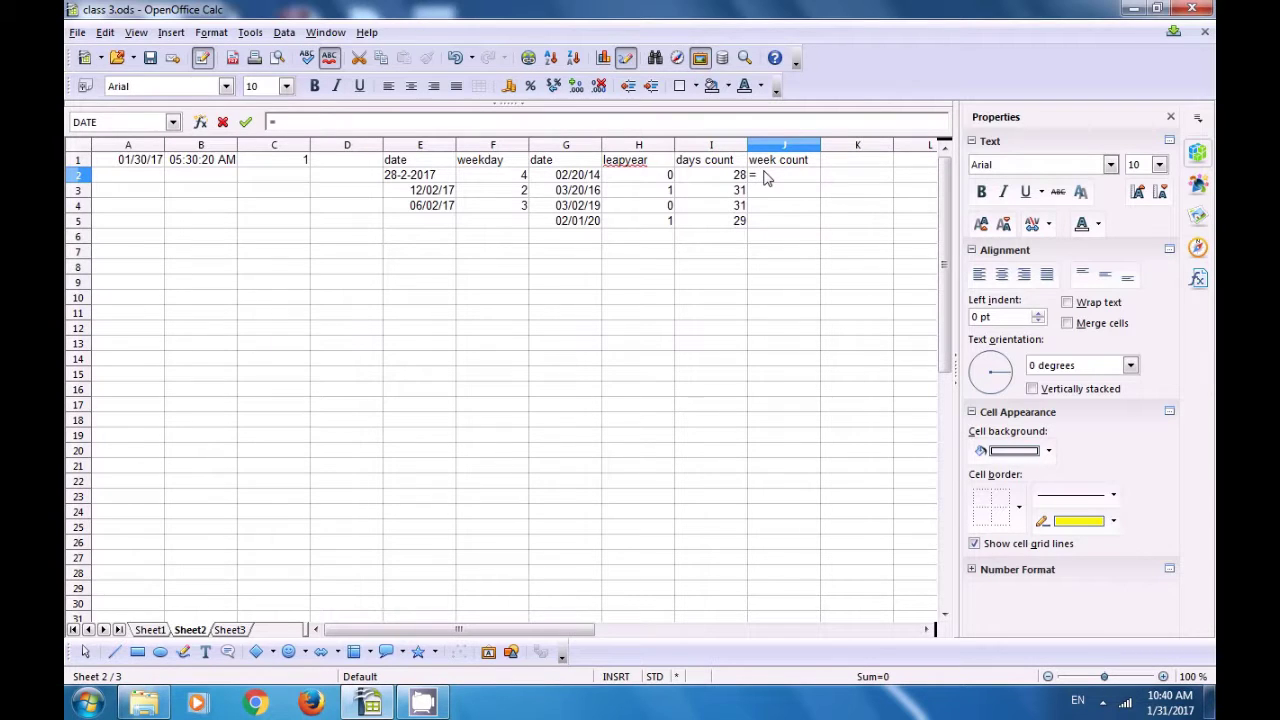
type("weekis")
key("BackSpace")
type("n")
type("ye")
type("ar")
type("s")
type("(")
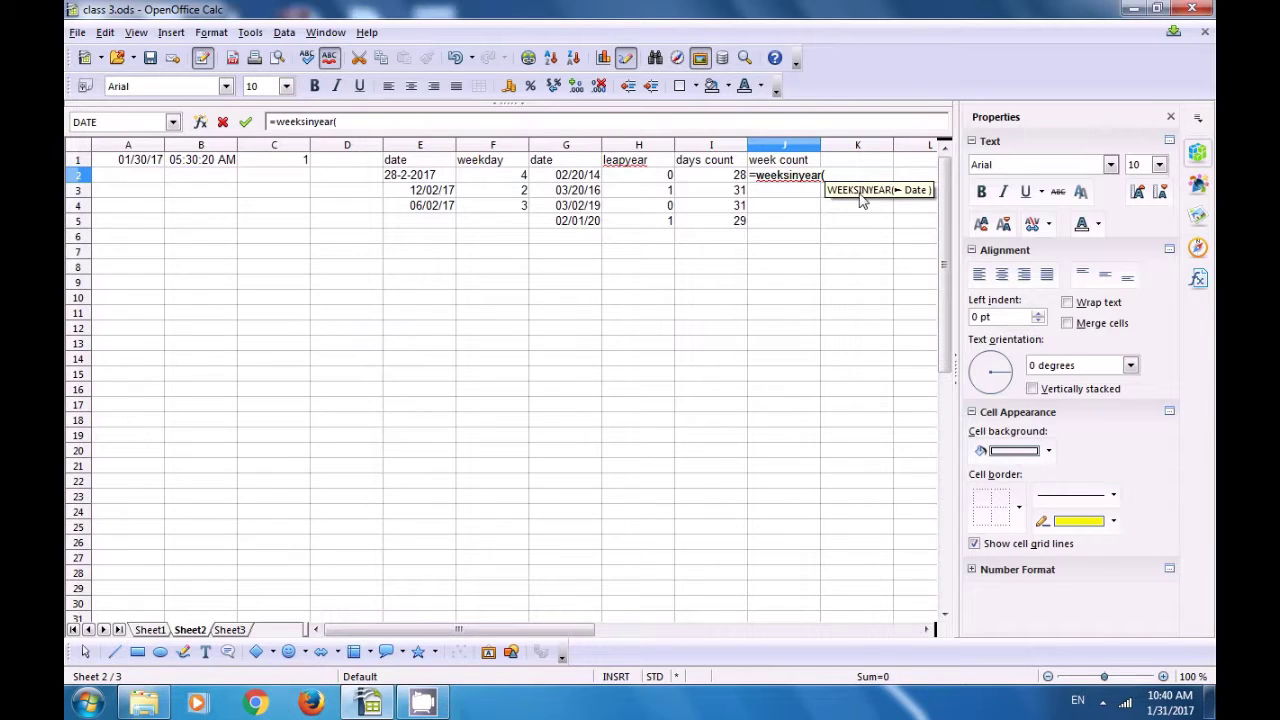
left_click(566, 178)
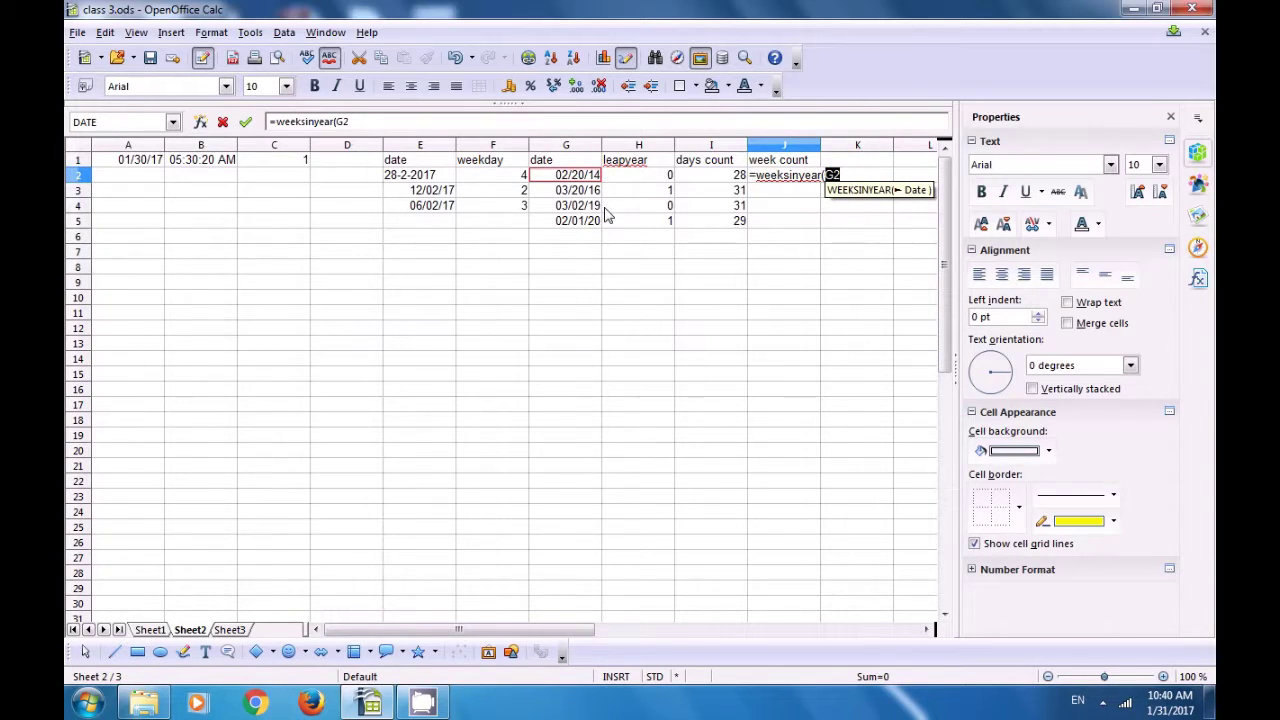
type(")")
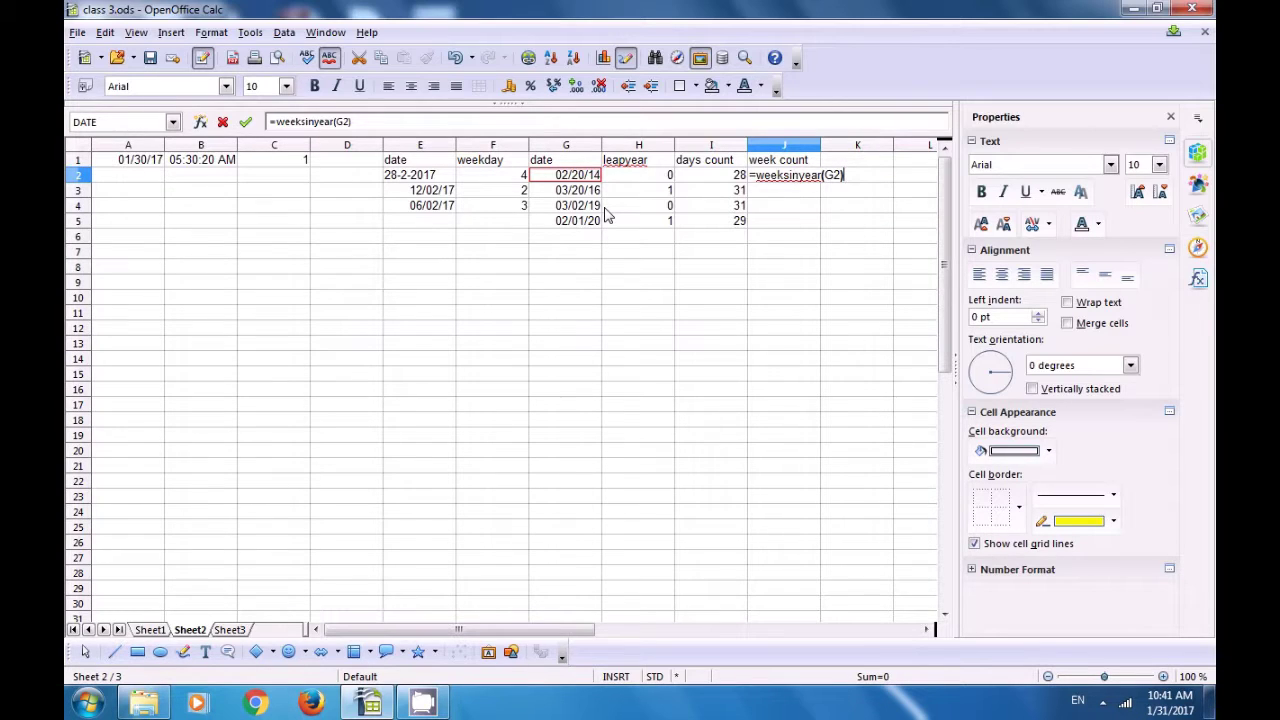
key("Return")
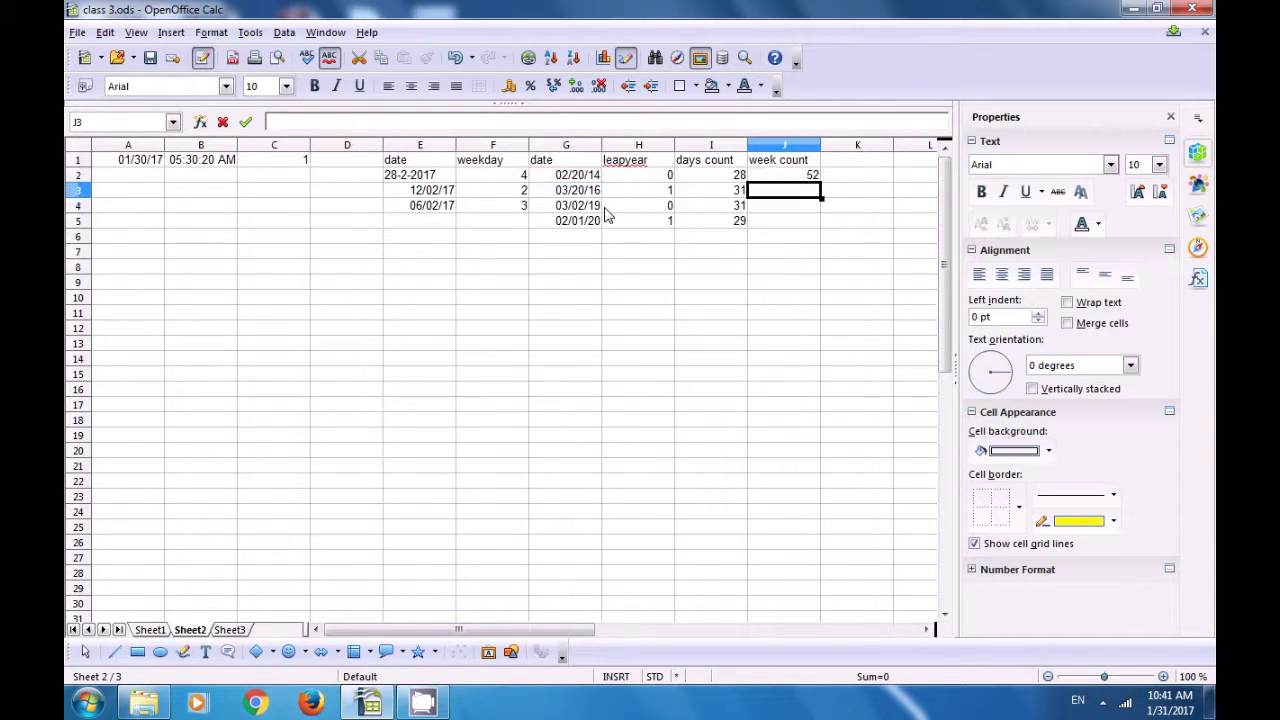
left_click(790, 177)
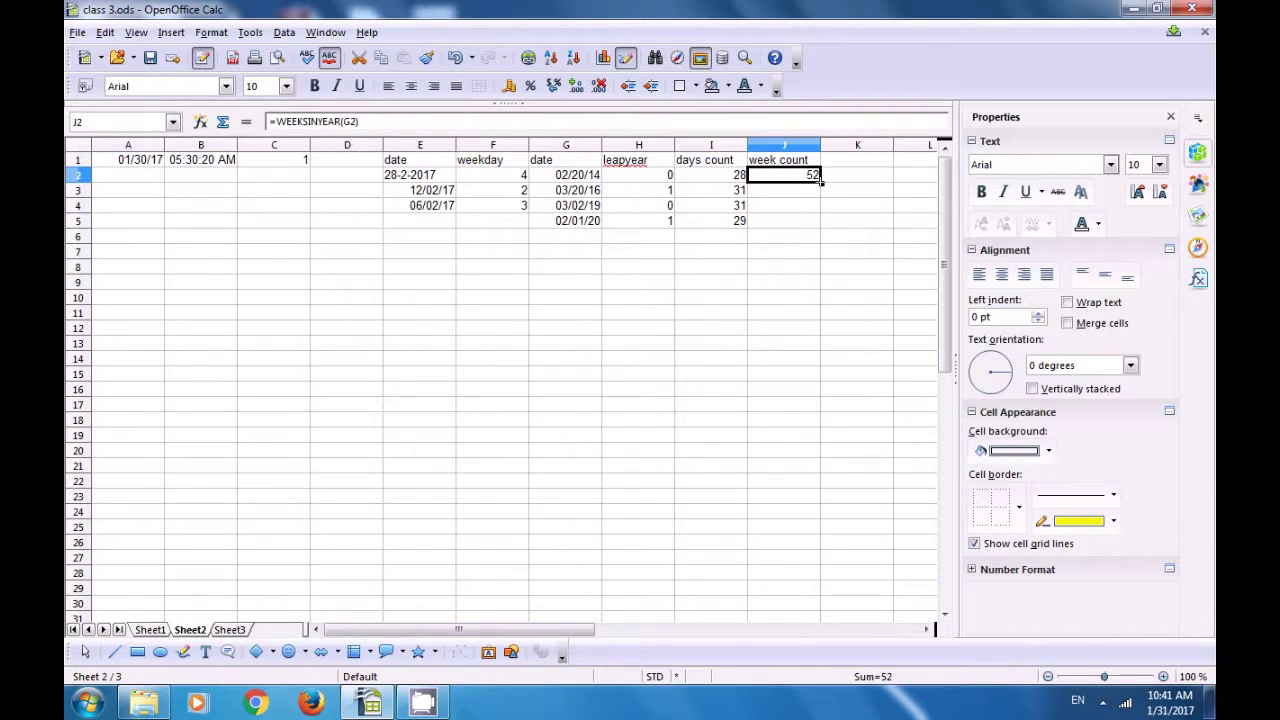
Step: Fill J2's week count formula down to J5, giving 52, 52 and 53 below, and check J5 against G5
left_click_drag(820, 181, 820, 229)
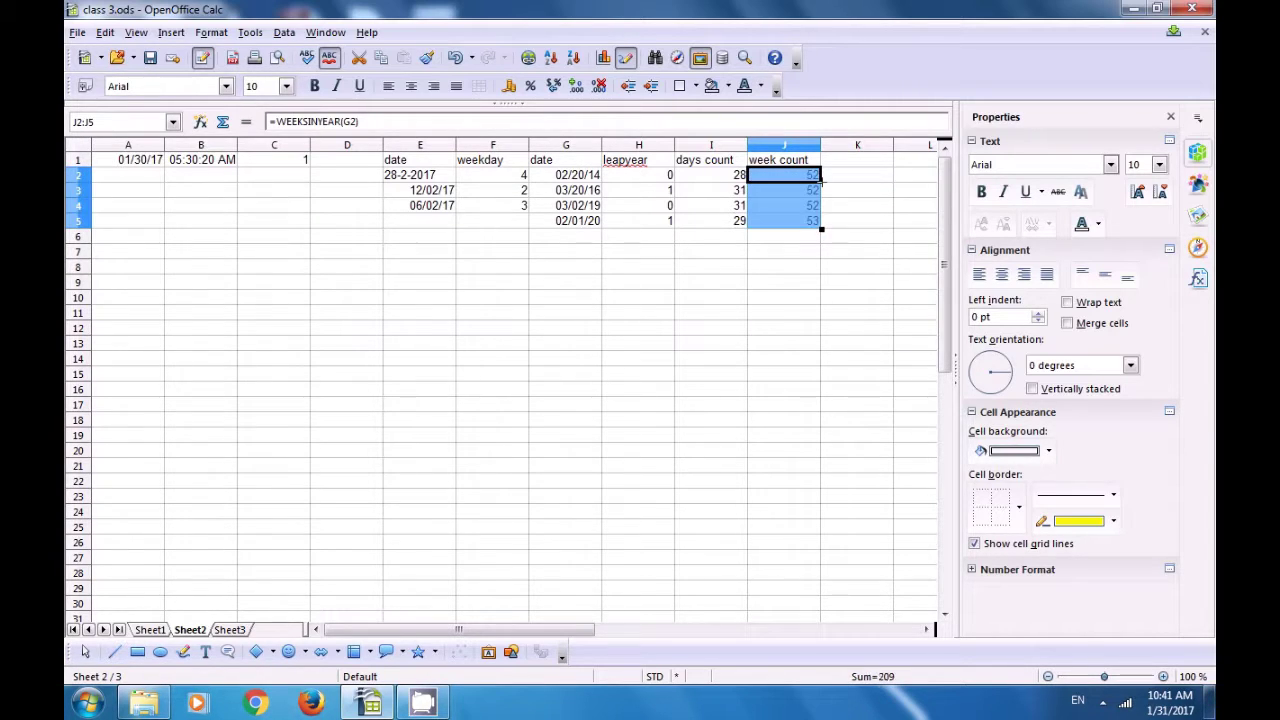
left_click(781, 253)
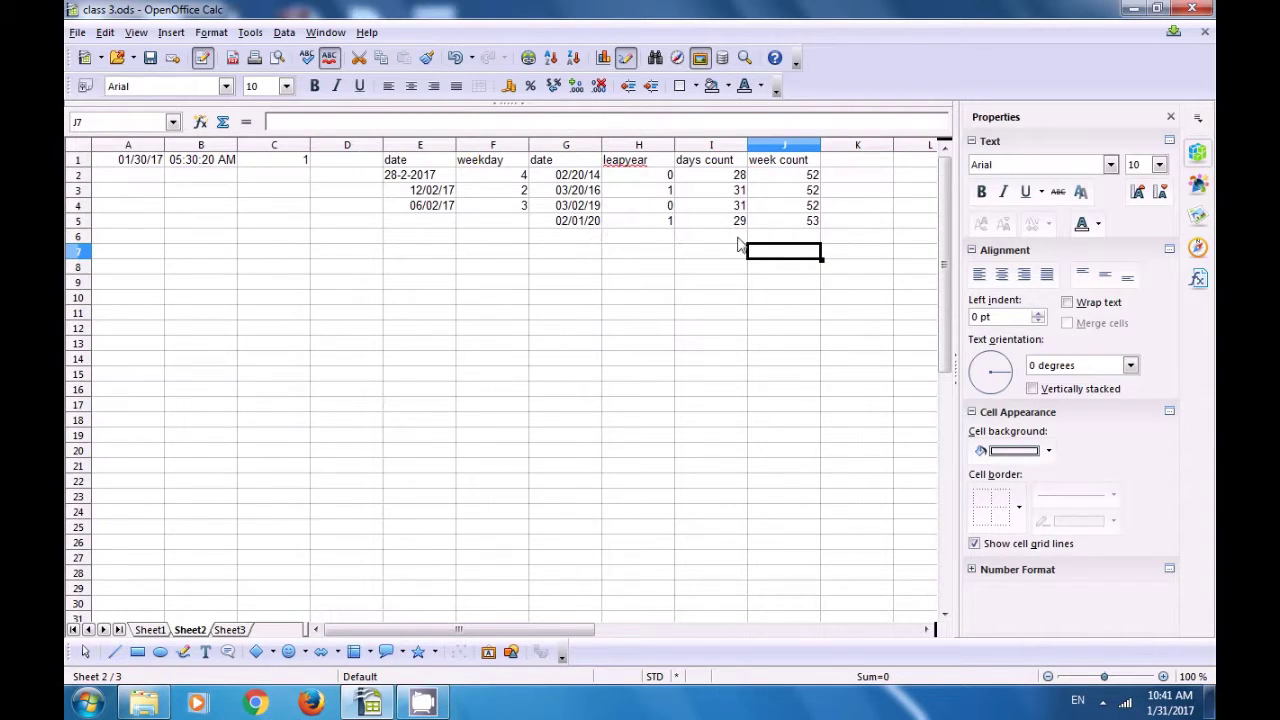
left_click(778, 227)
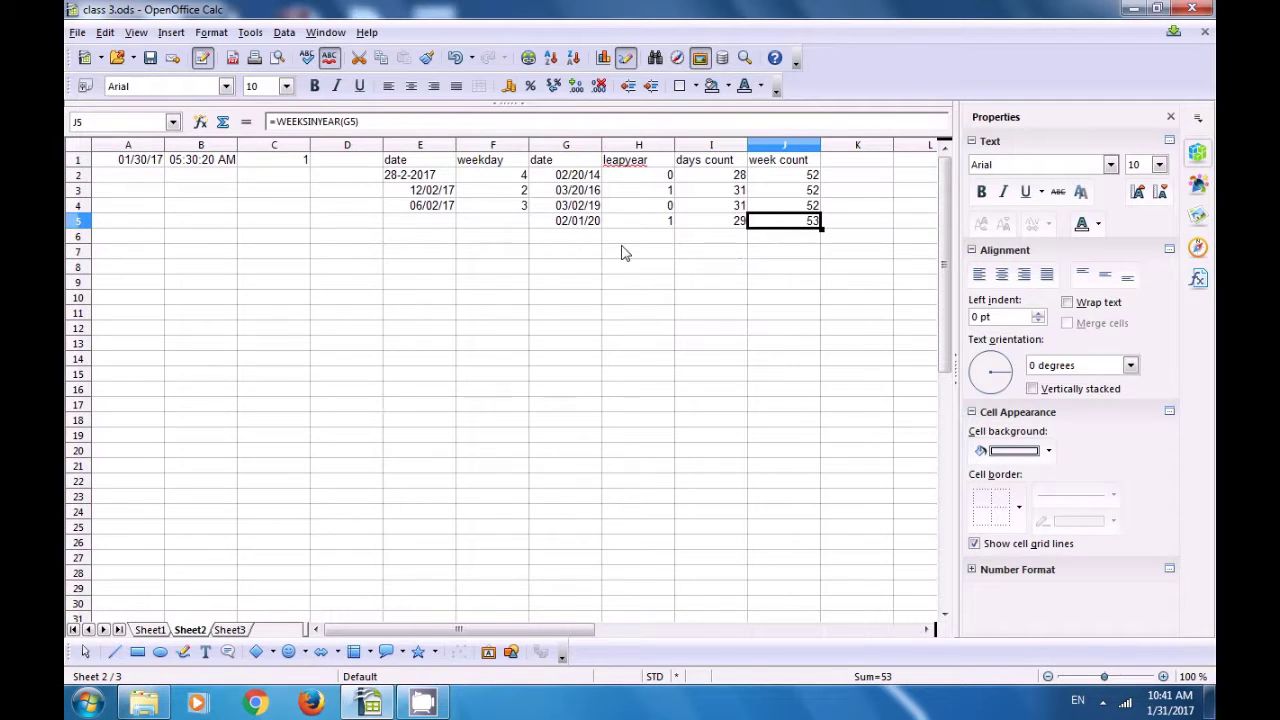
left_click(584, 226)
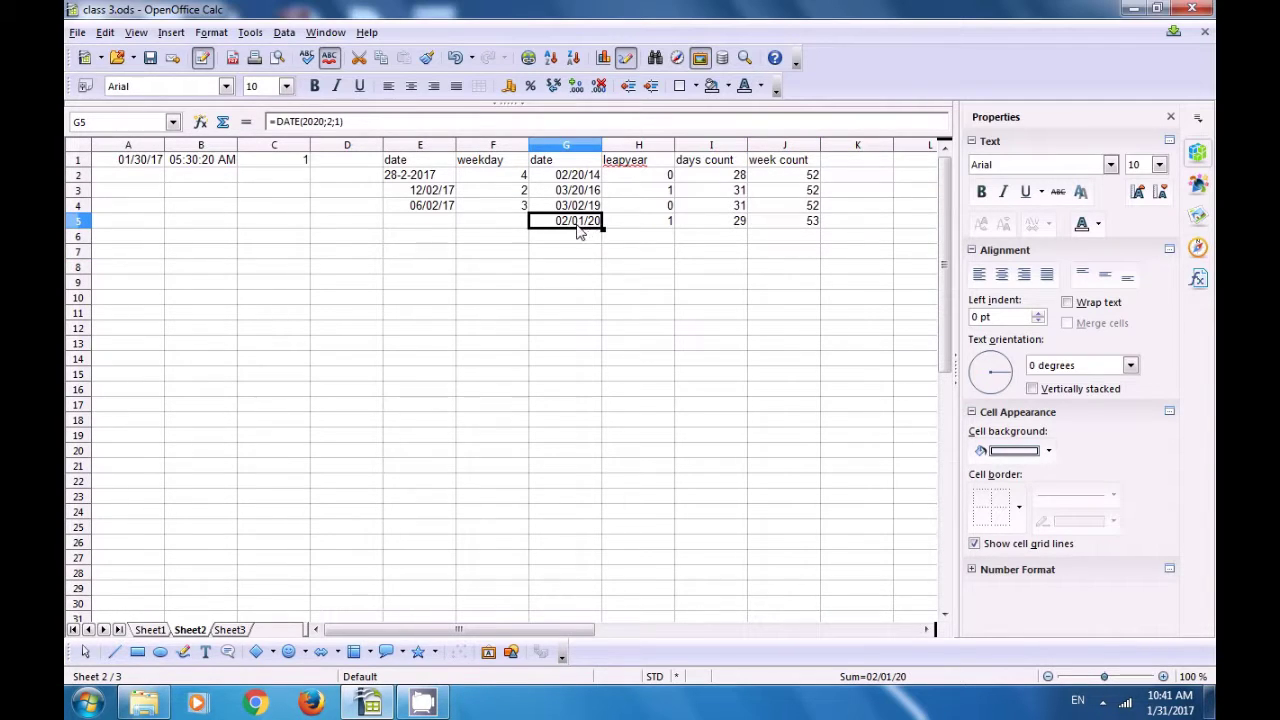
left_click(786, 228)
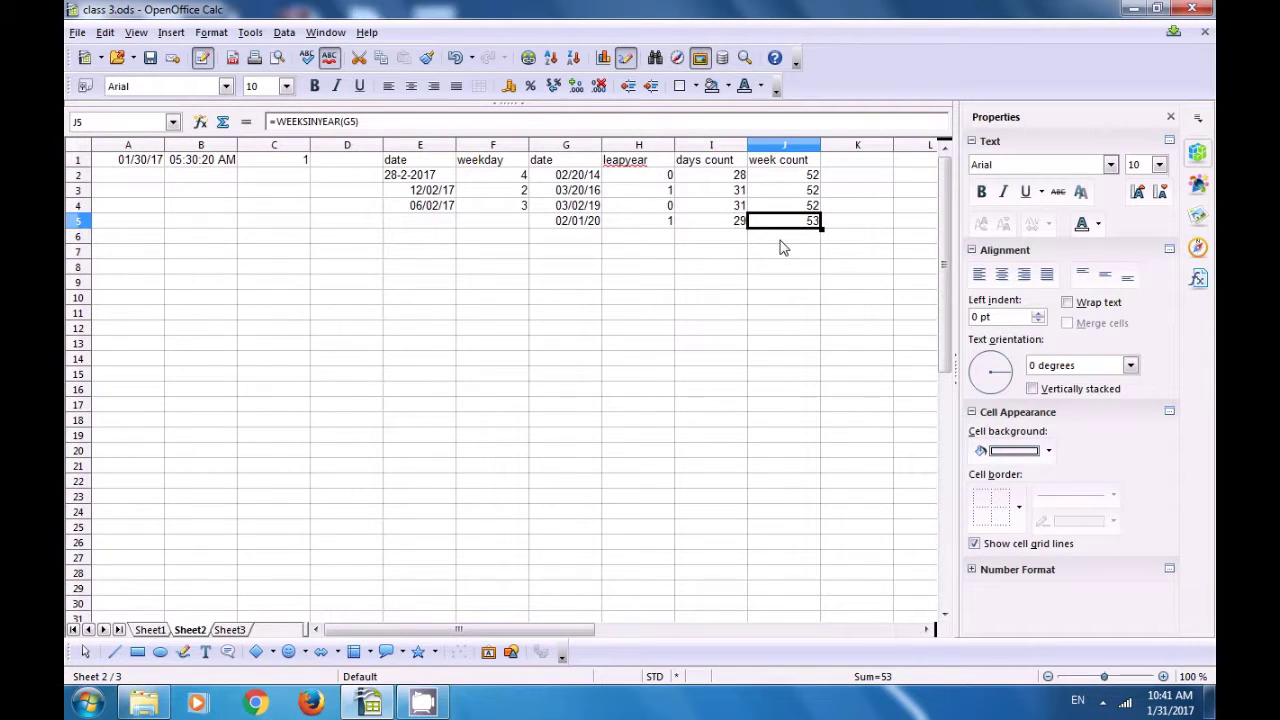
left_click(781, 243)
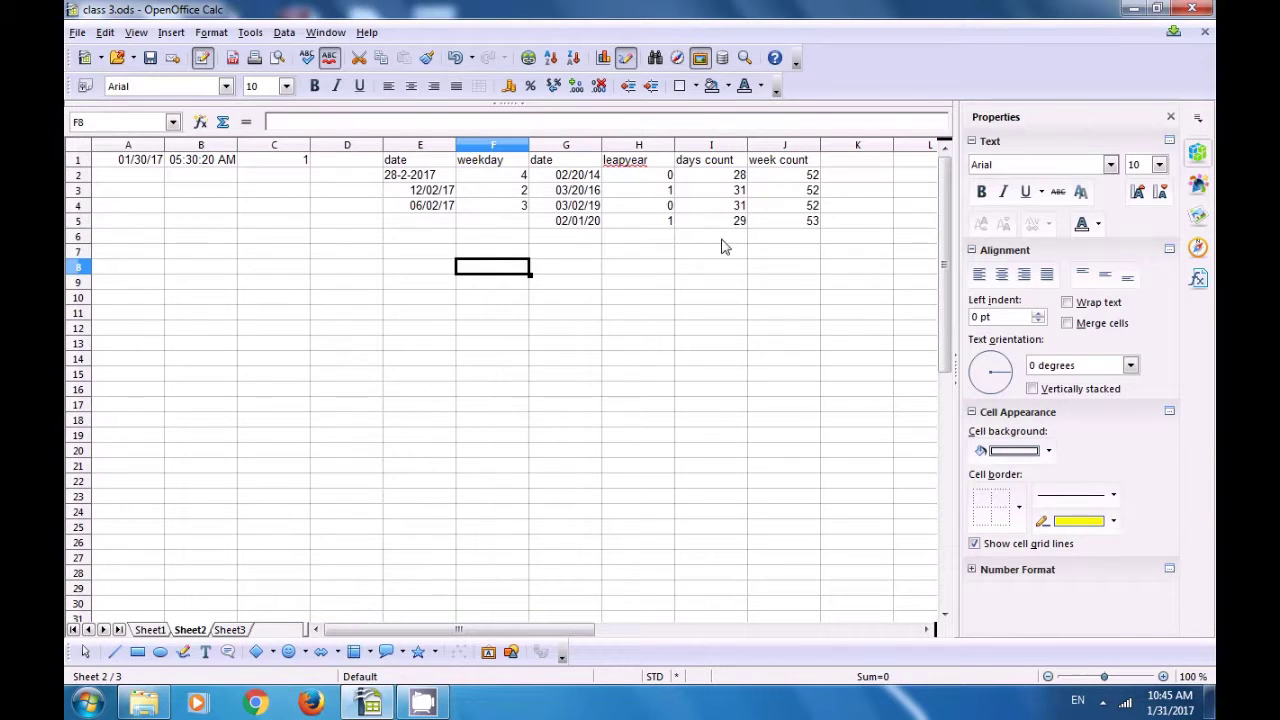
Step: Type the 'day count' heading in K1, then check the dates in G3 and G2
left_click(833, 166)
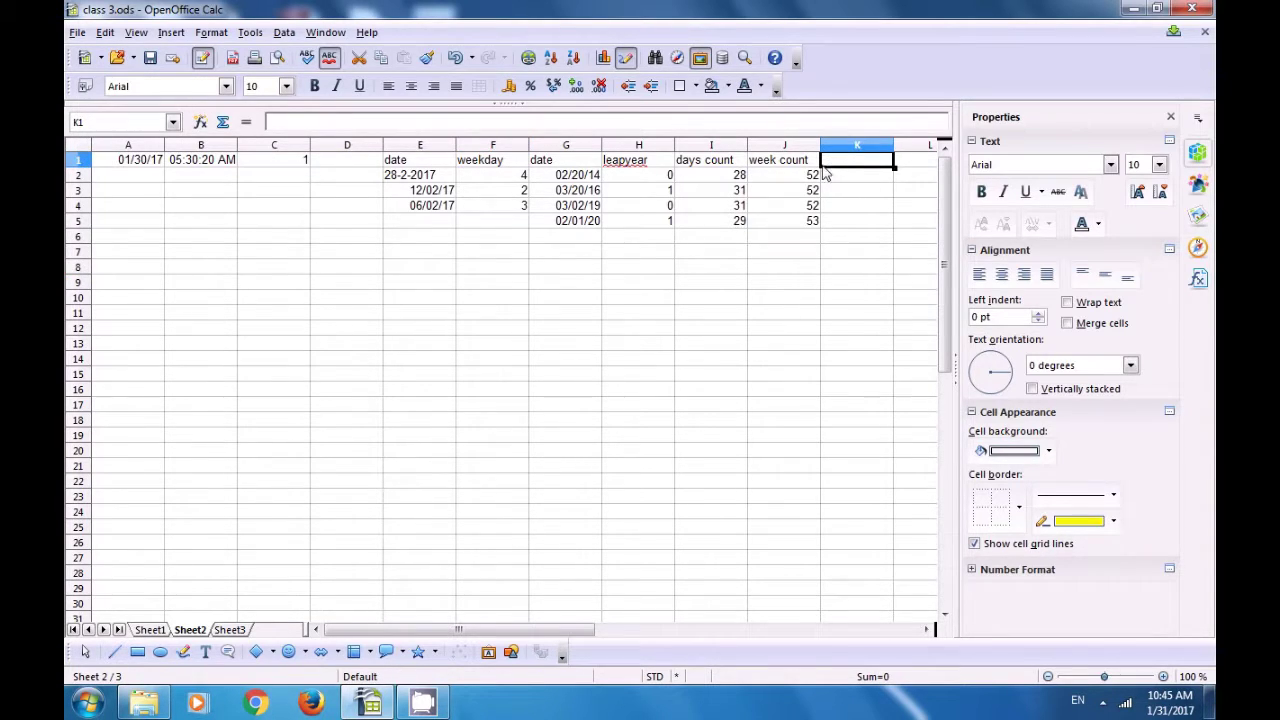
type("days")
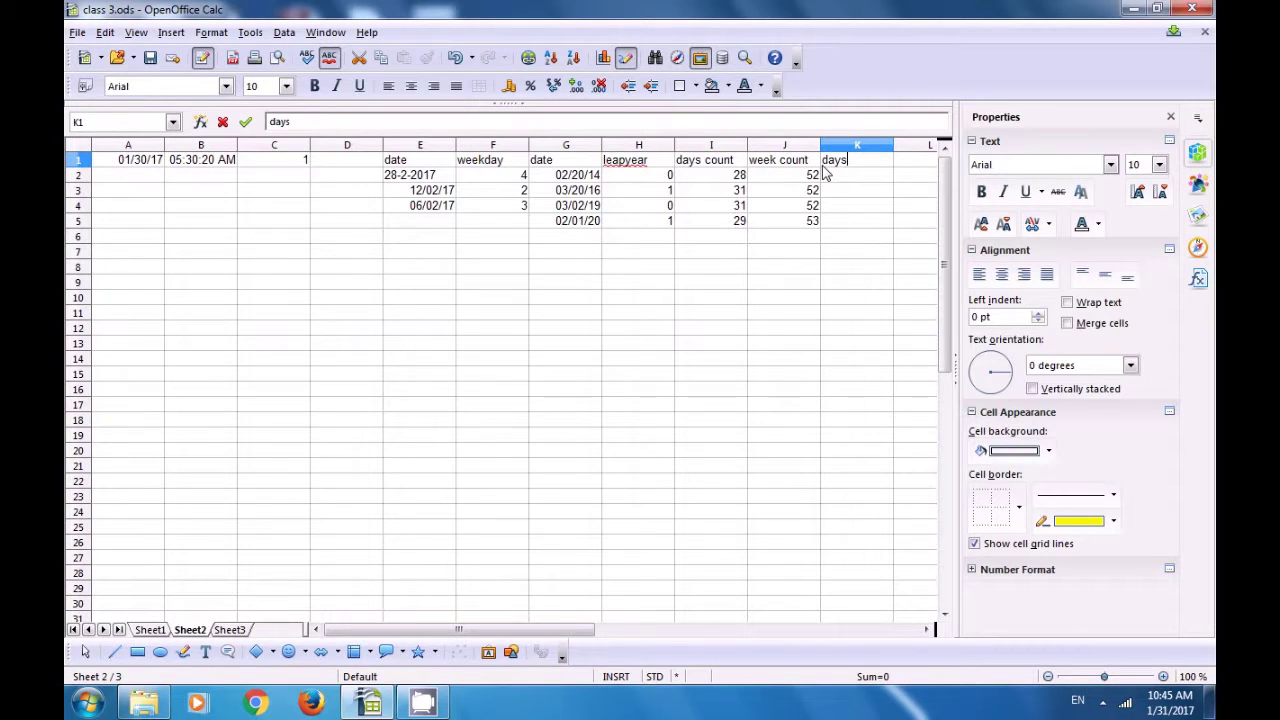
key("BackSpace")
type("count")
left_click(766, 250)
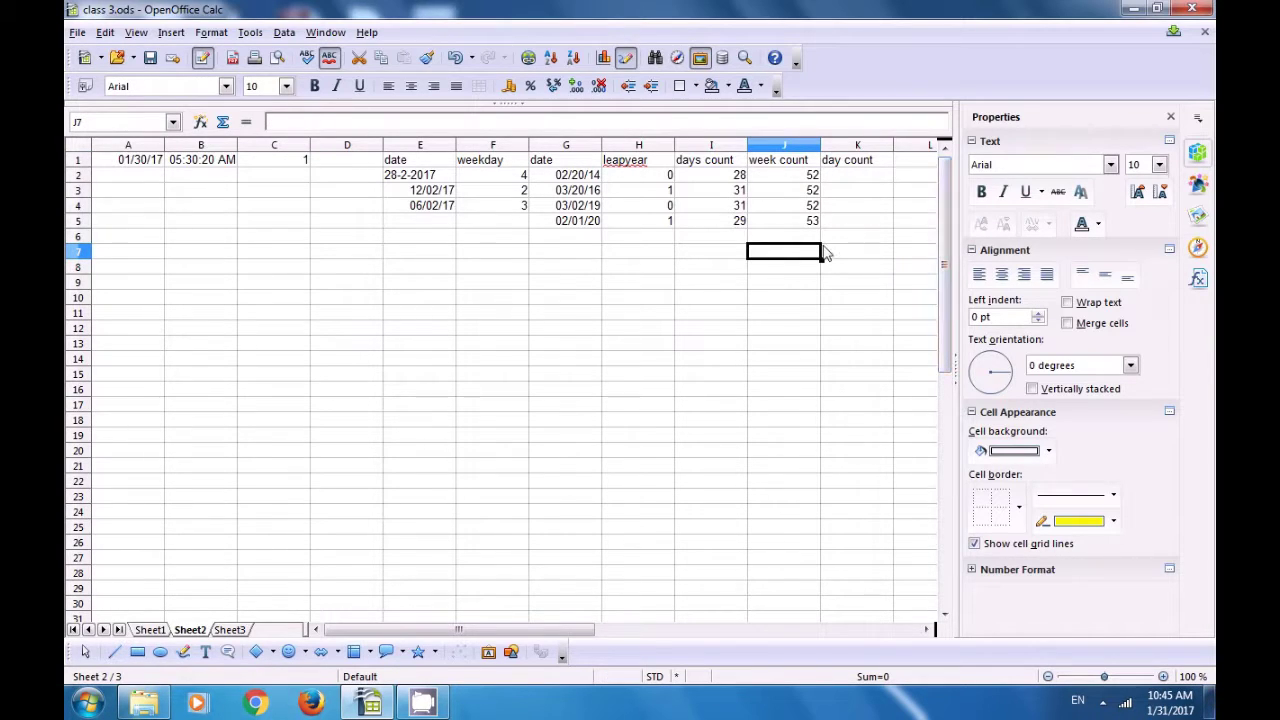
left_click(574, 192)
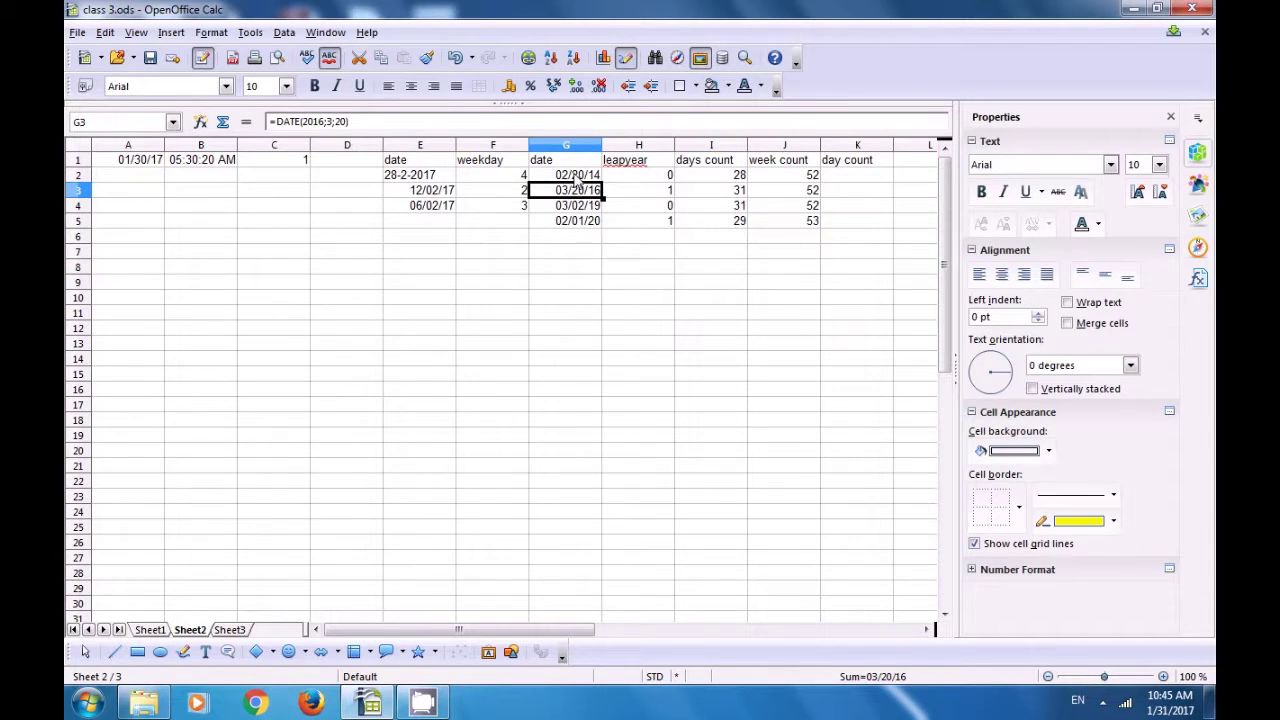
left_click(577, 176)
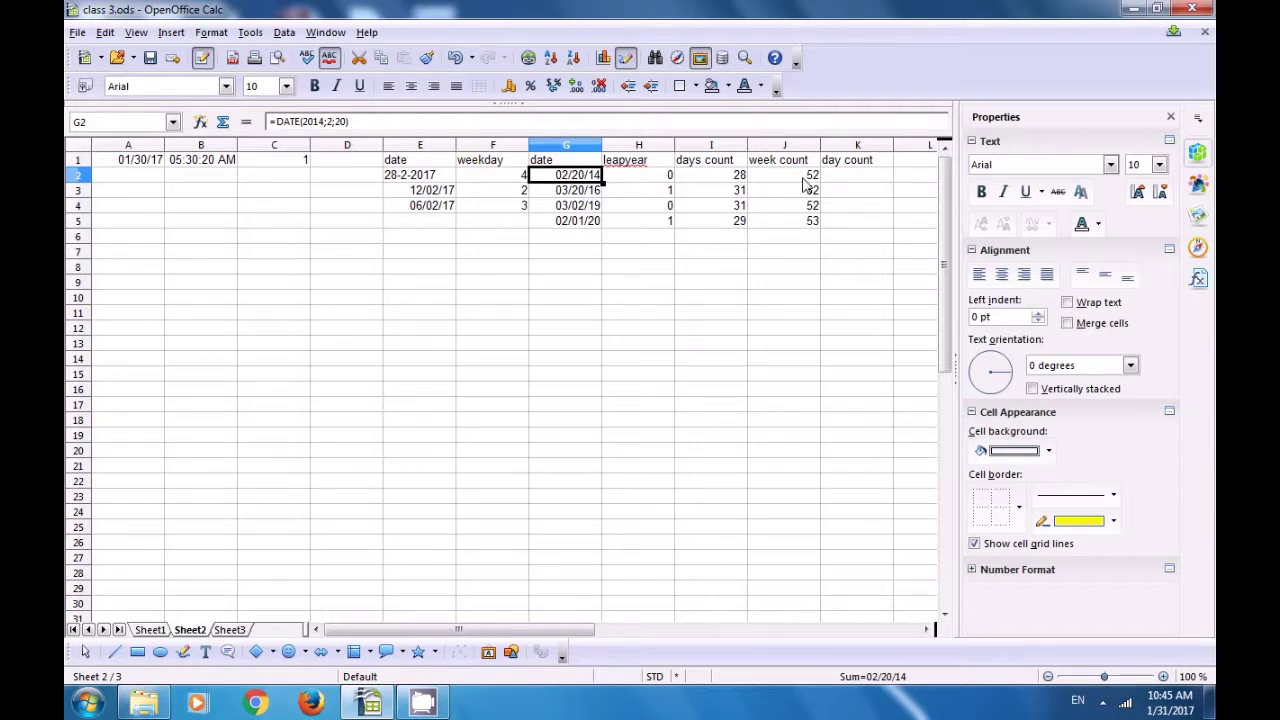
left_click(836, 178)
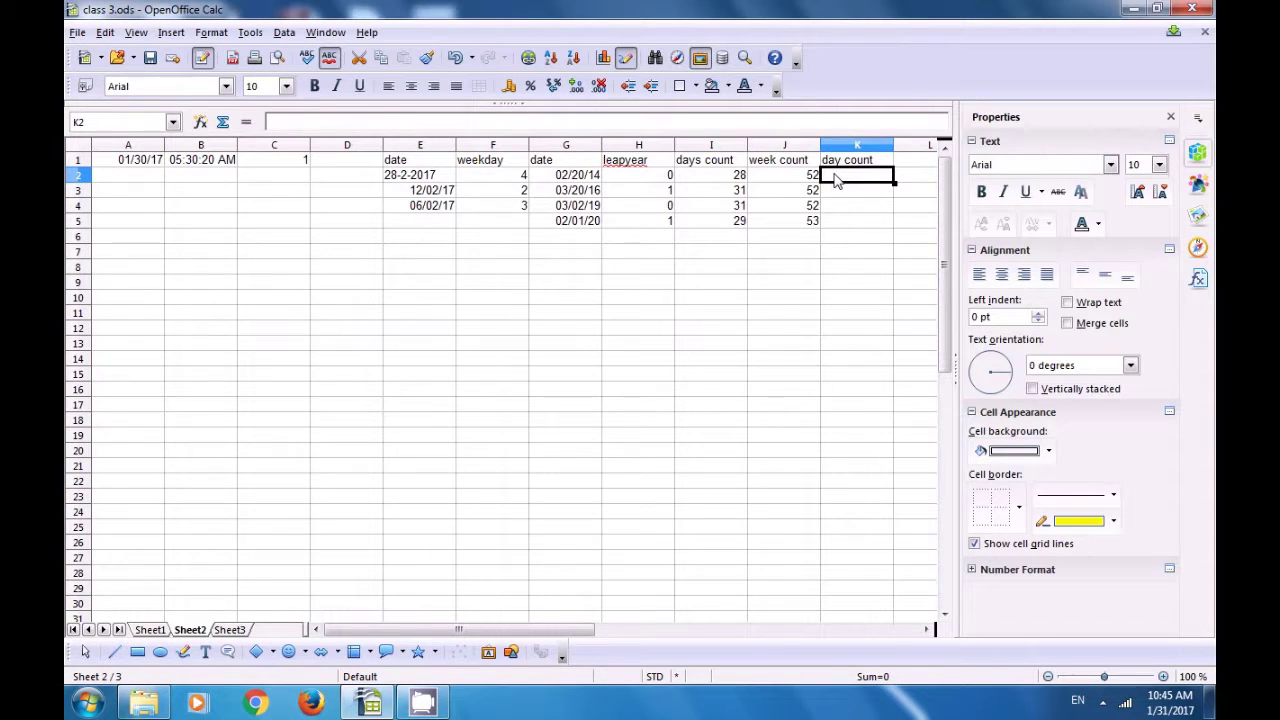
type("=da")
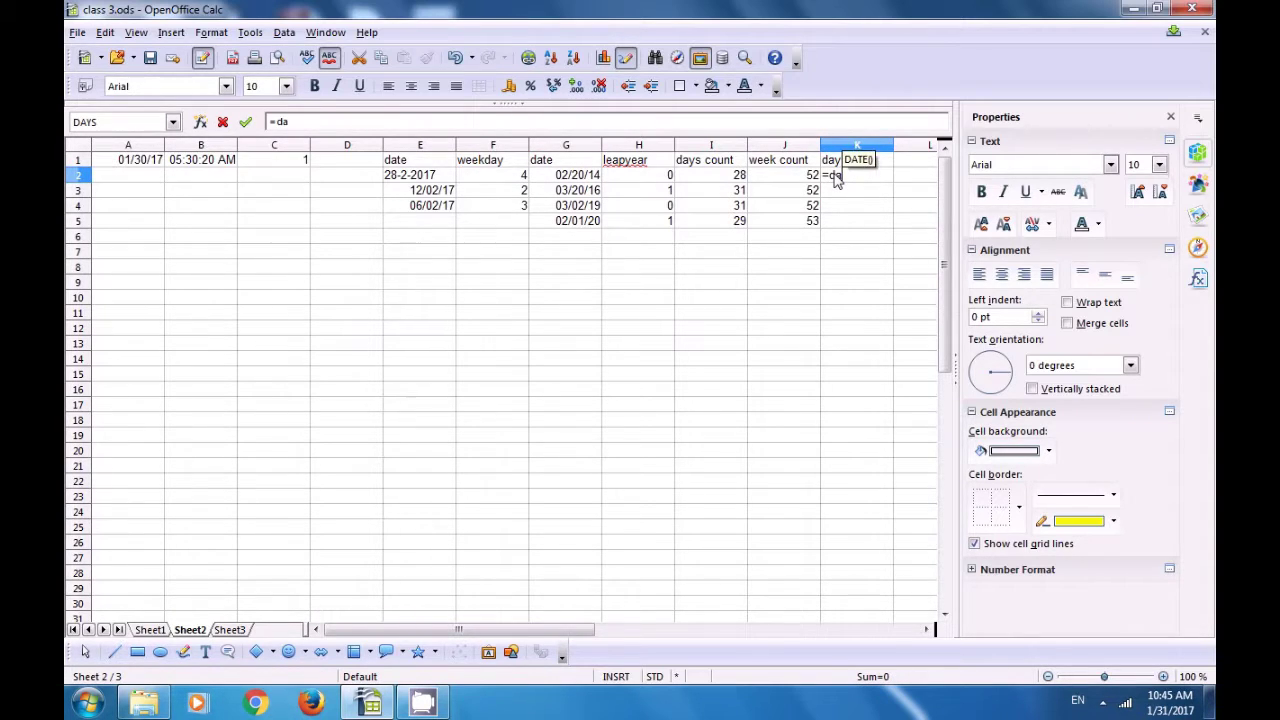
type("ys(")
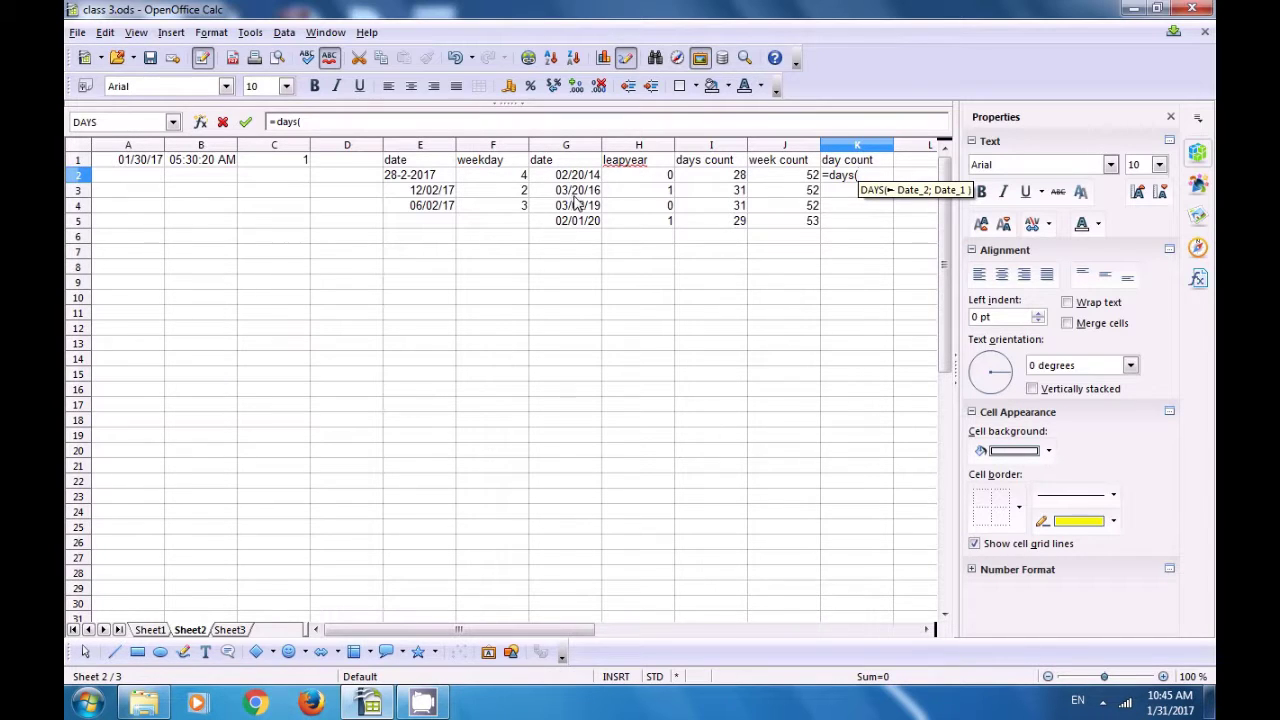
left_click(582, 195)
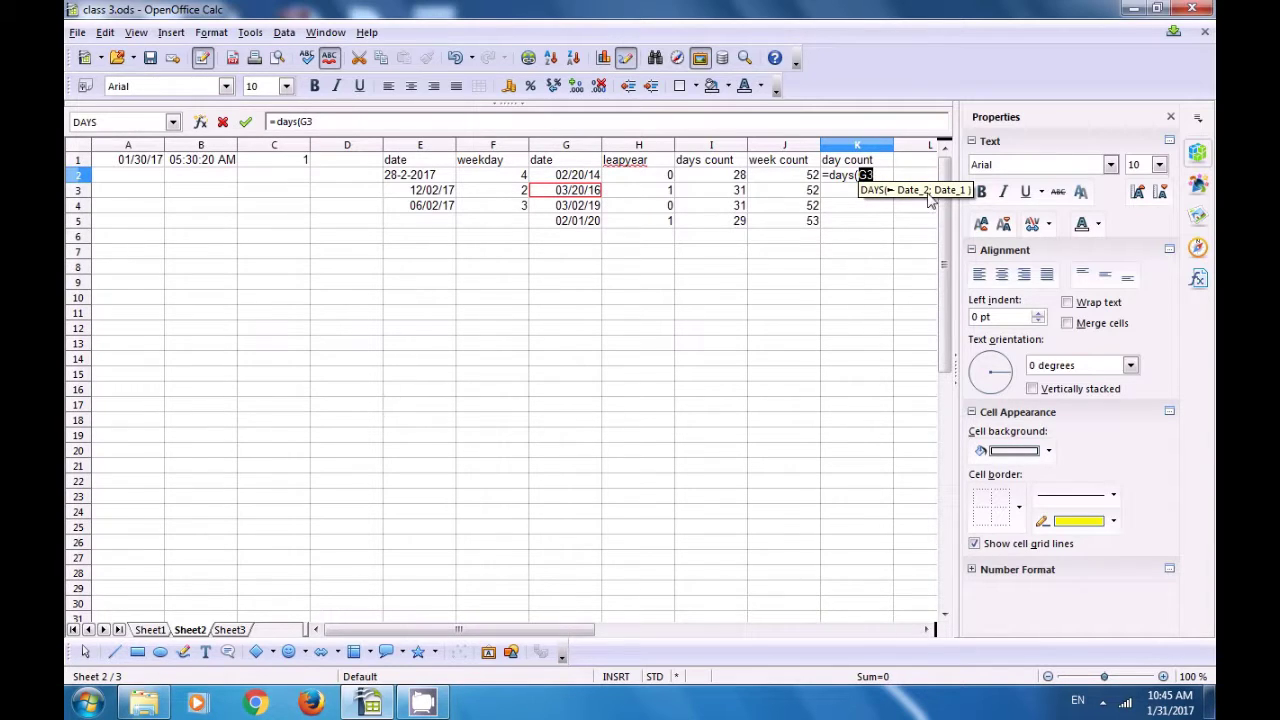
type(";")
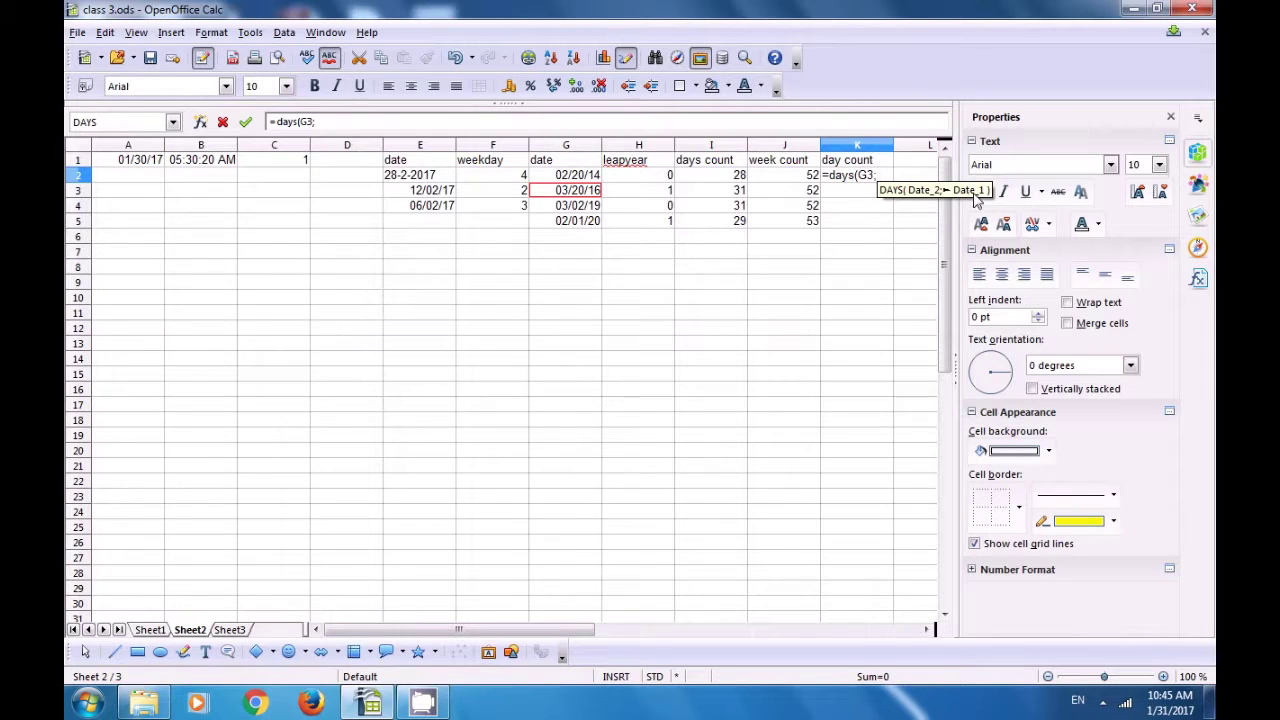
left_click(578, 178)
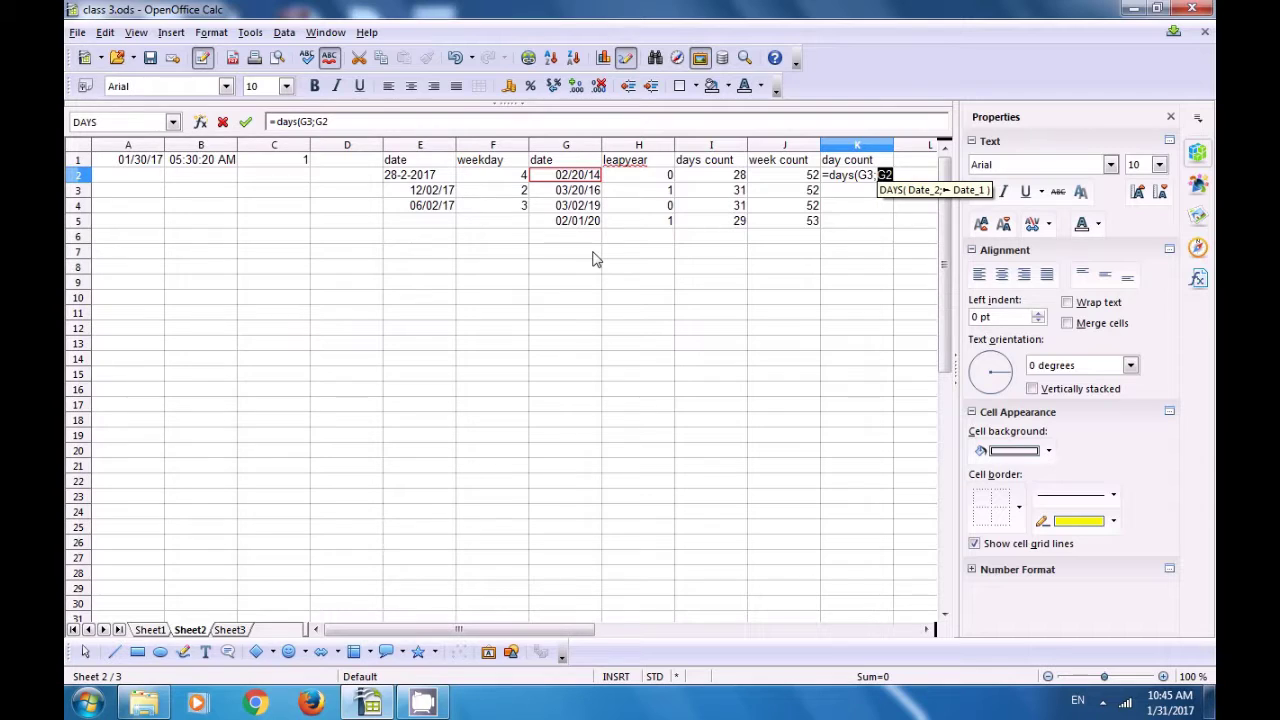
type(")")
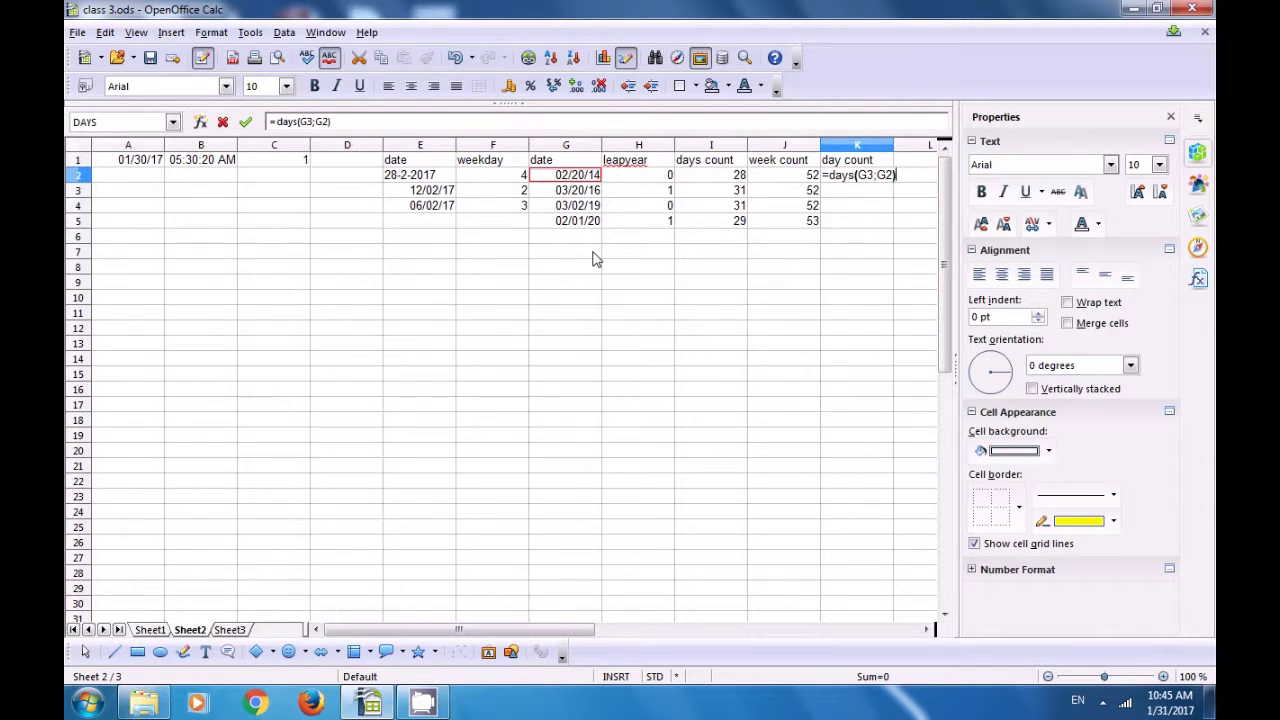
key("Return")
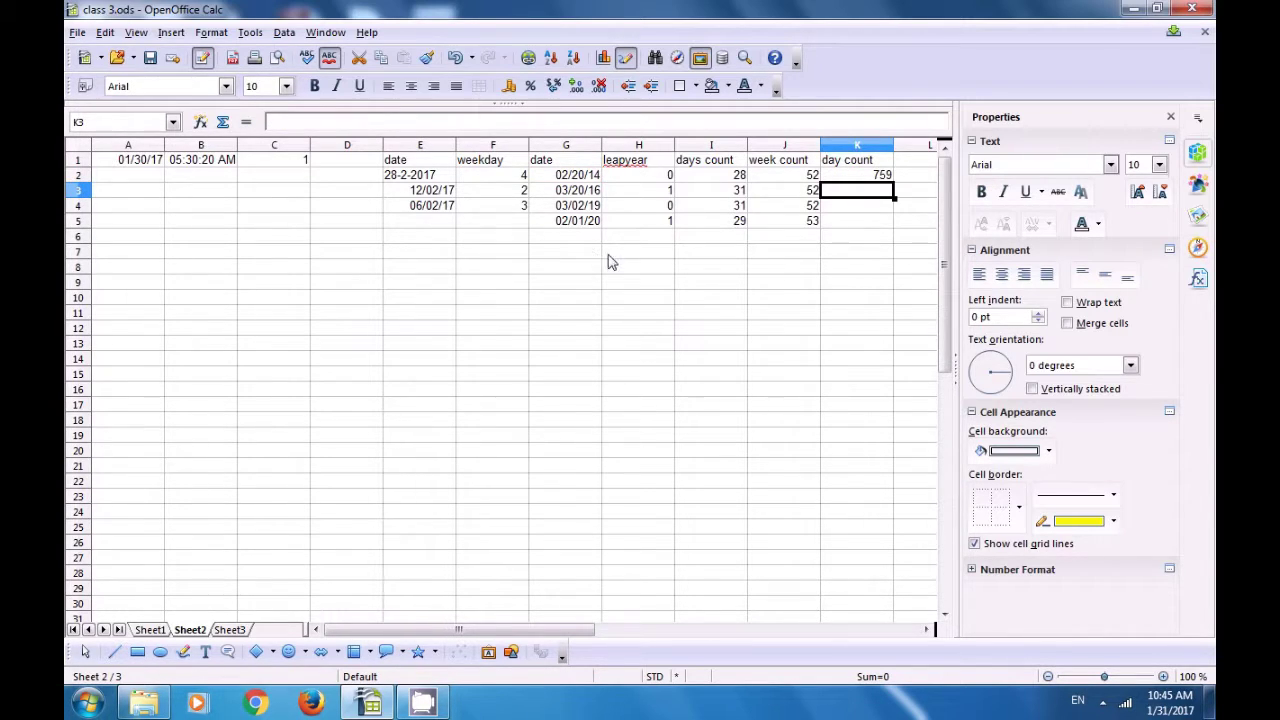
left_click(848, 183)
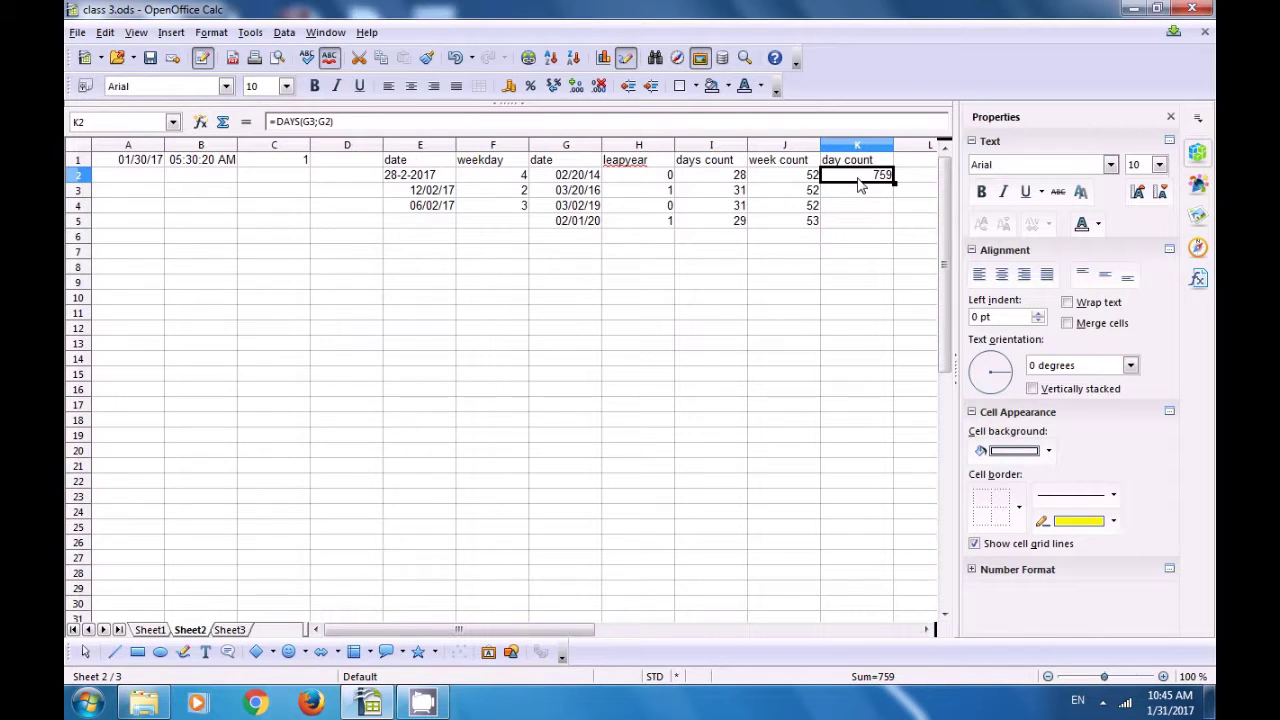
left_click(590, 190)
left_click(591, 175)
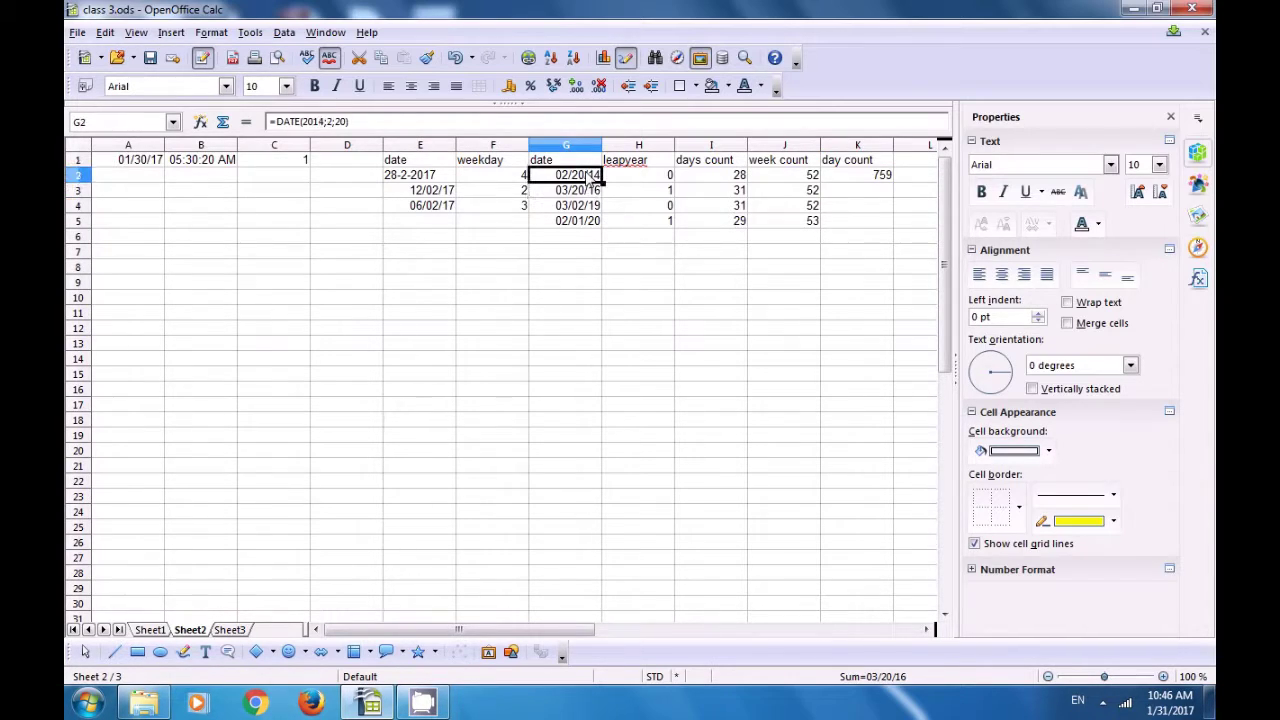
left_click(868, 180)
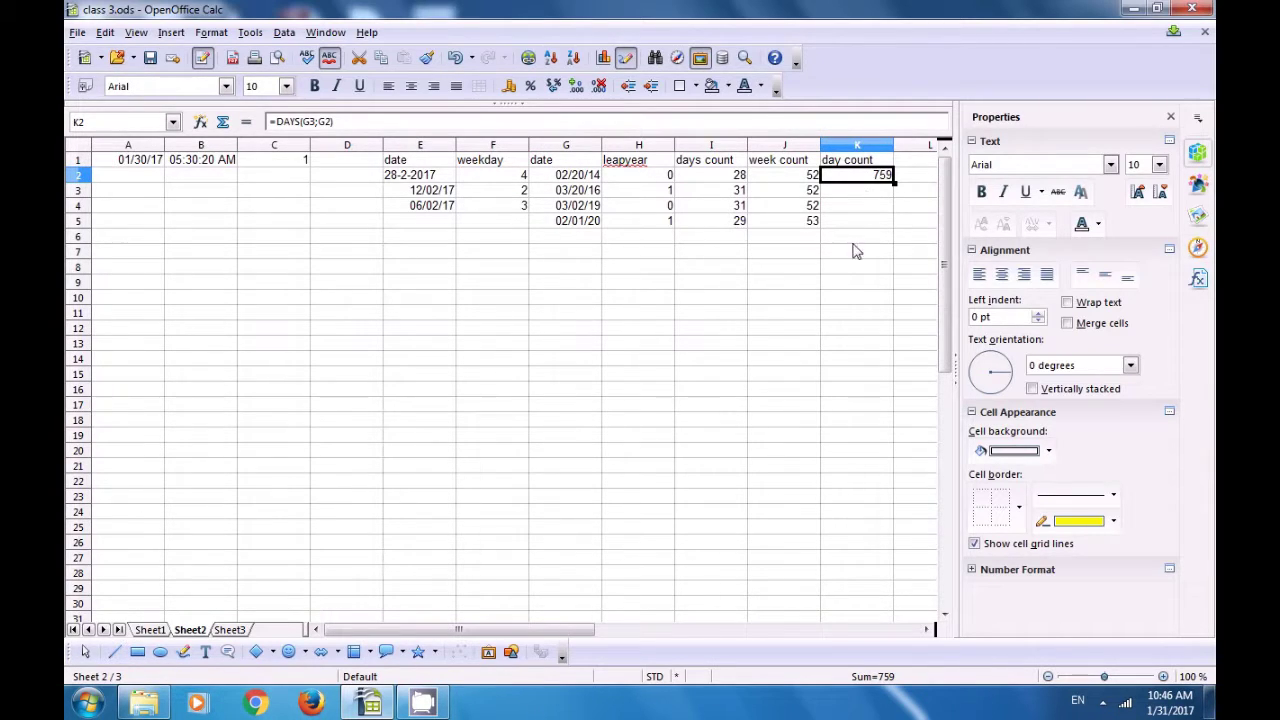
left_click(585, 228)
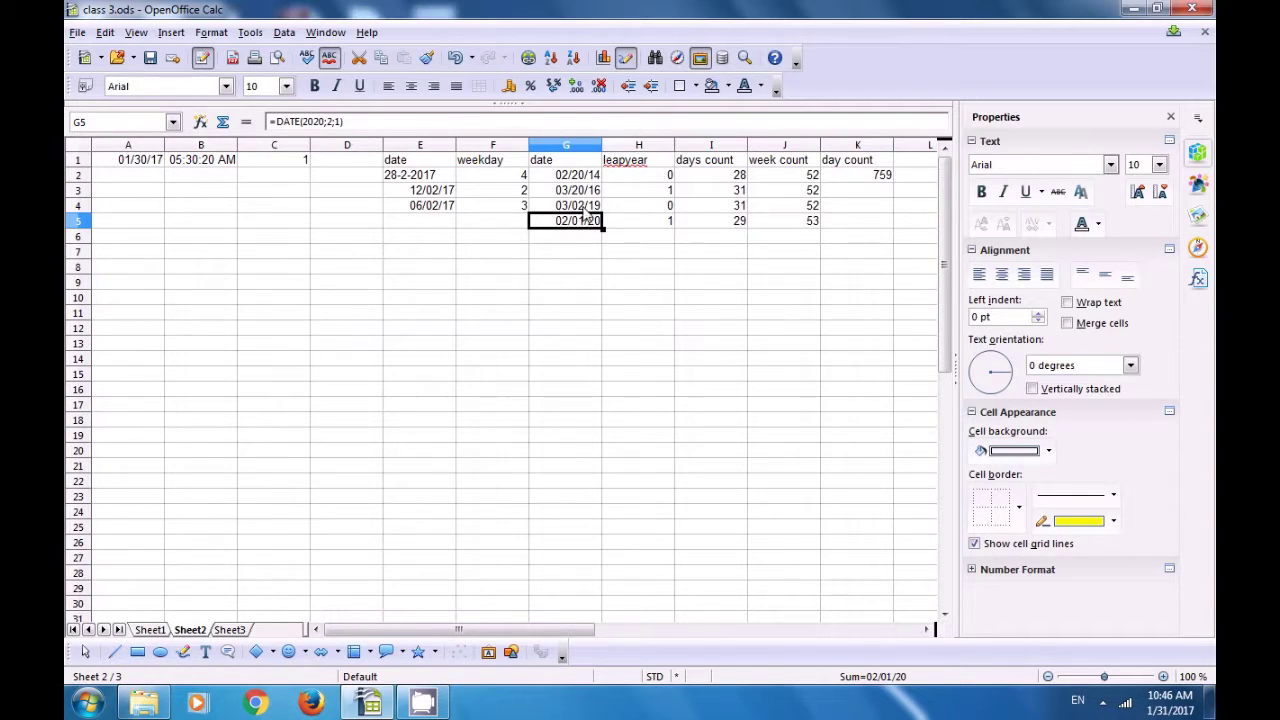
left_click(585, 207)
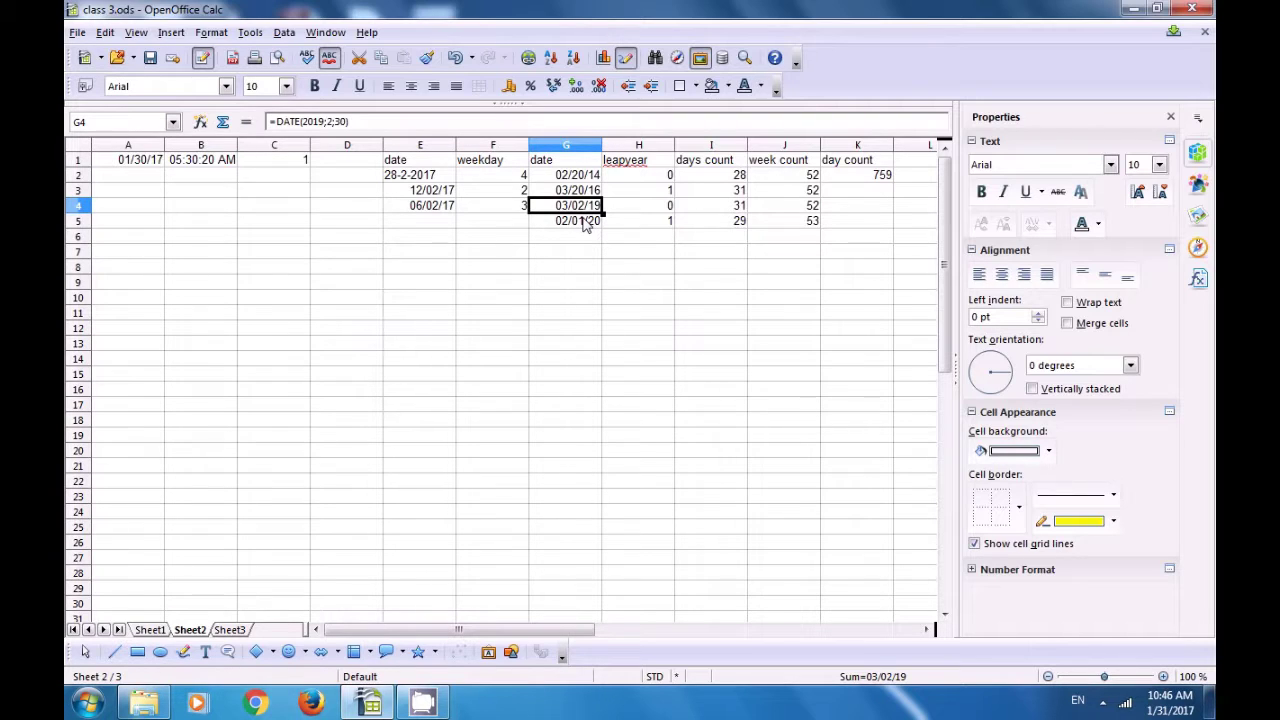
left_click(843, 195)
Step: Enter =DAYS(G5;G4) in K3, returning 336 days, and verify it against G5 and G4
type("=days")
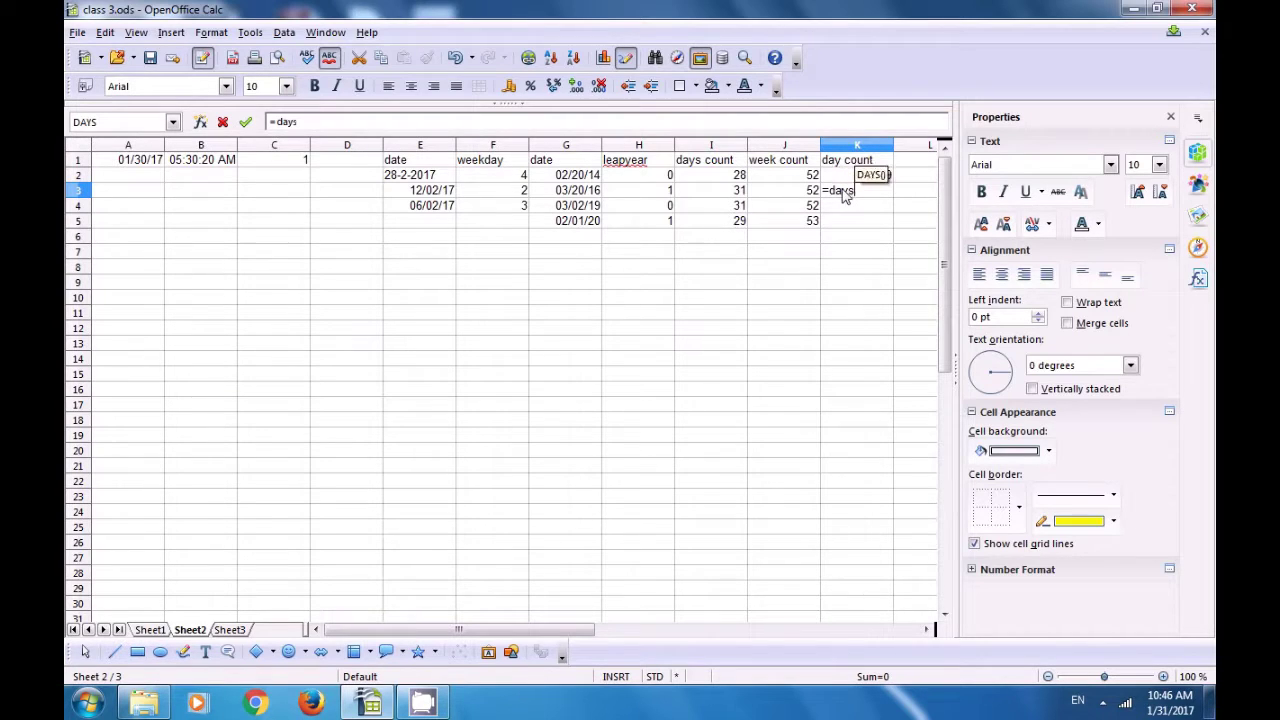
type("(")
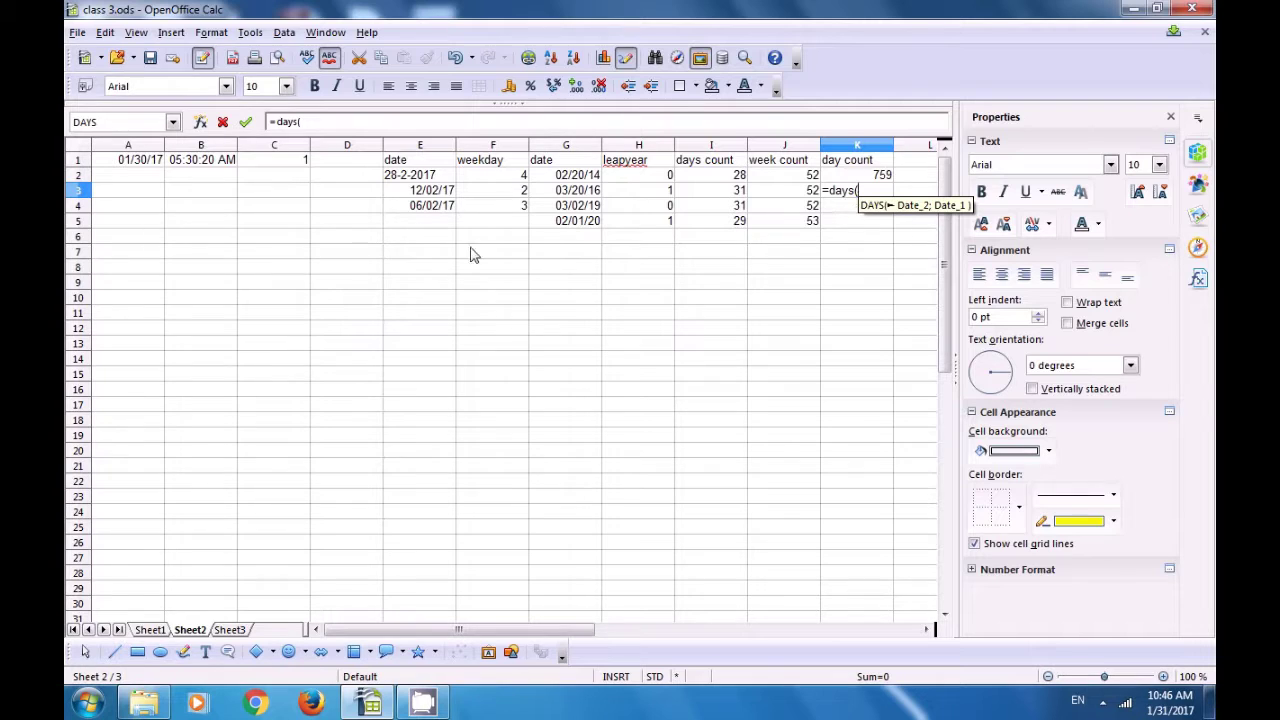
left_click(566, 224)
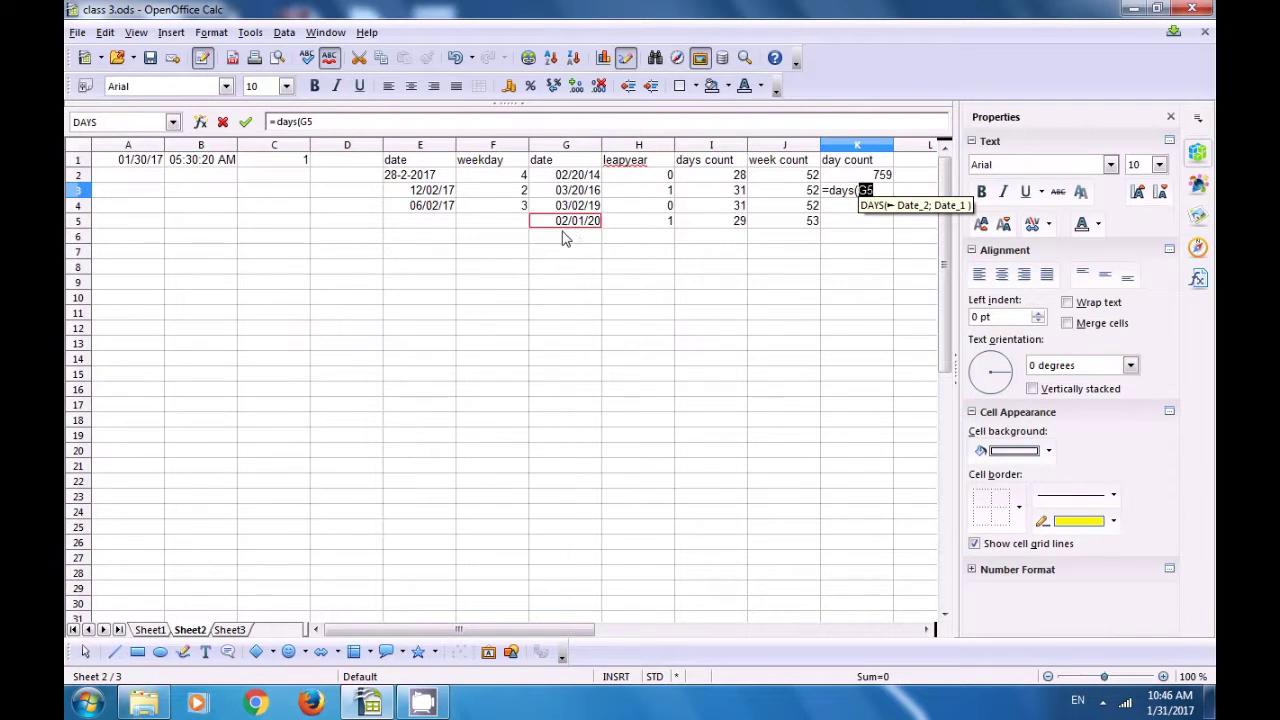
type(";")
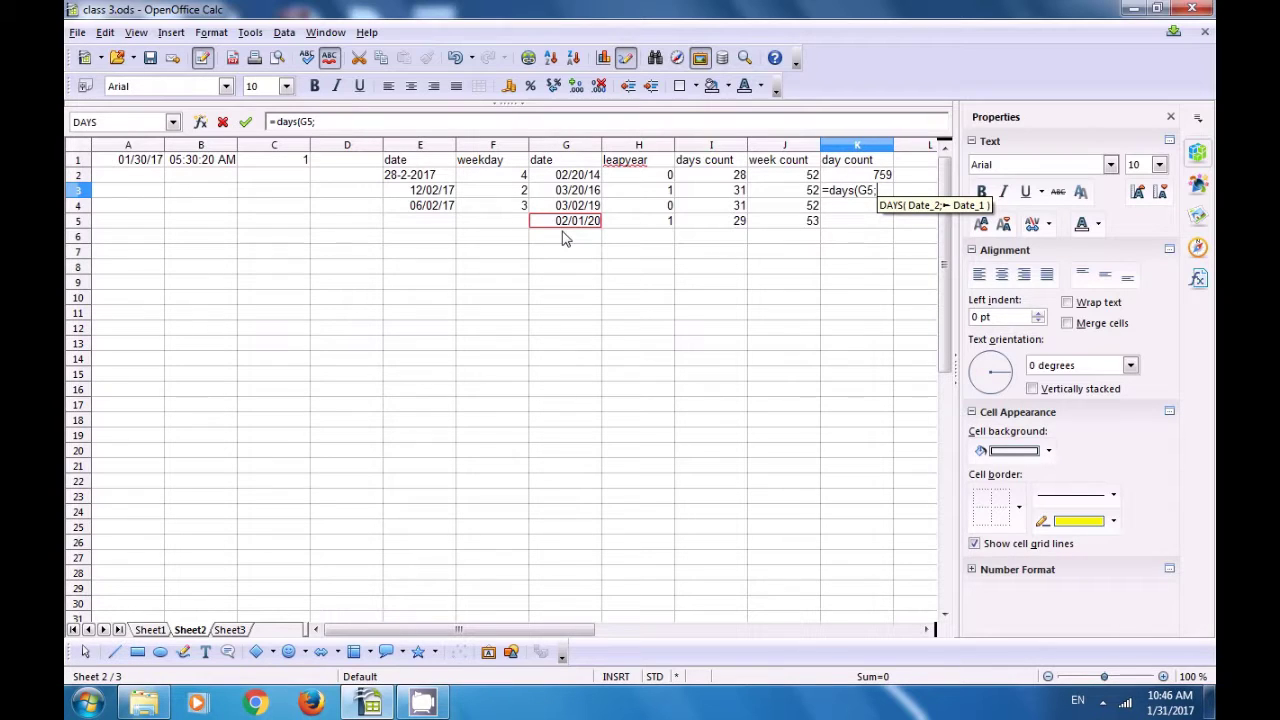
left_click(575, 205)
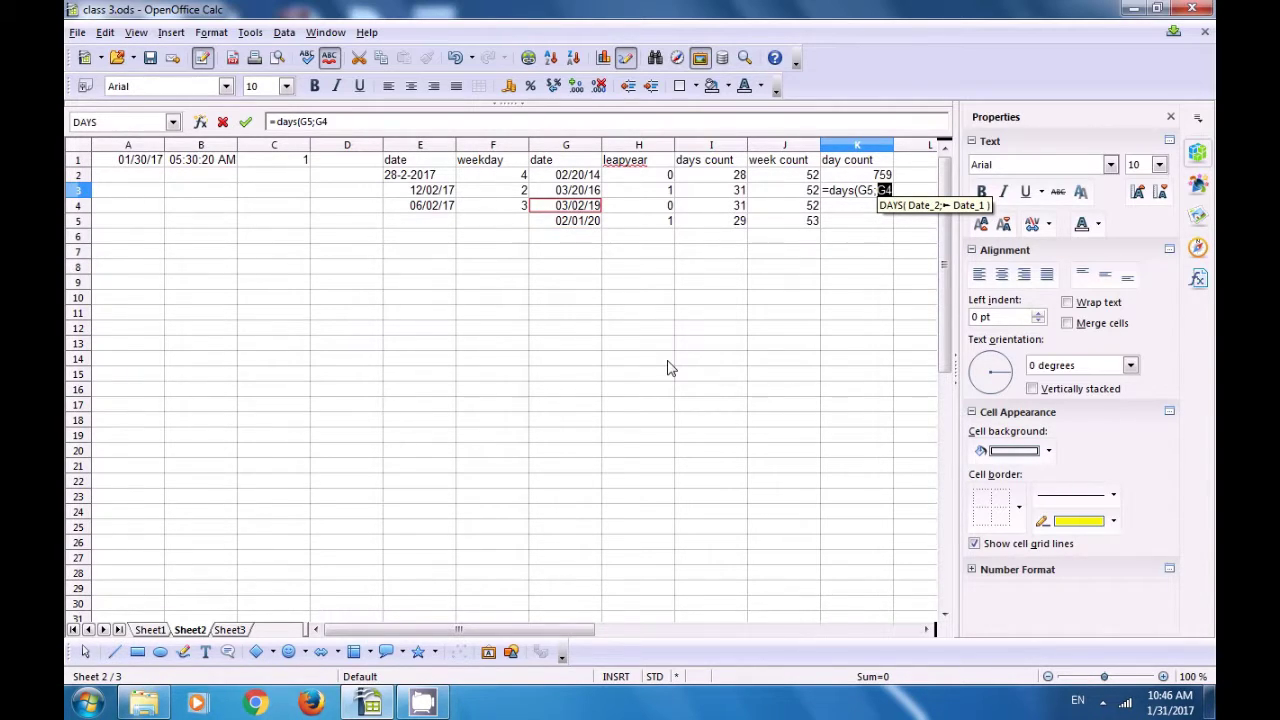
type(")")
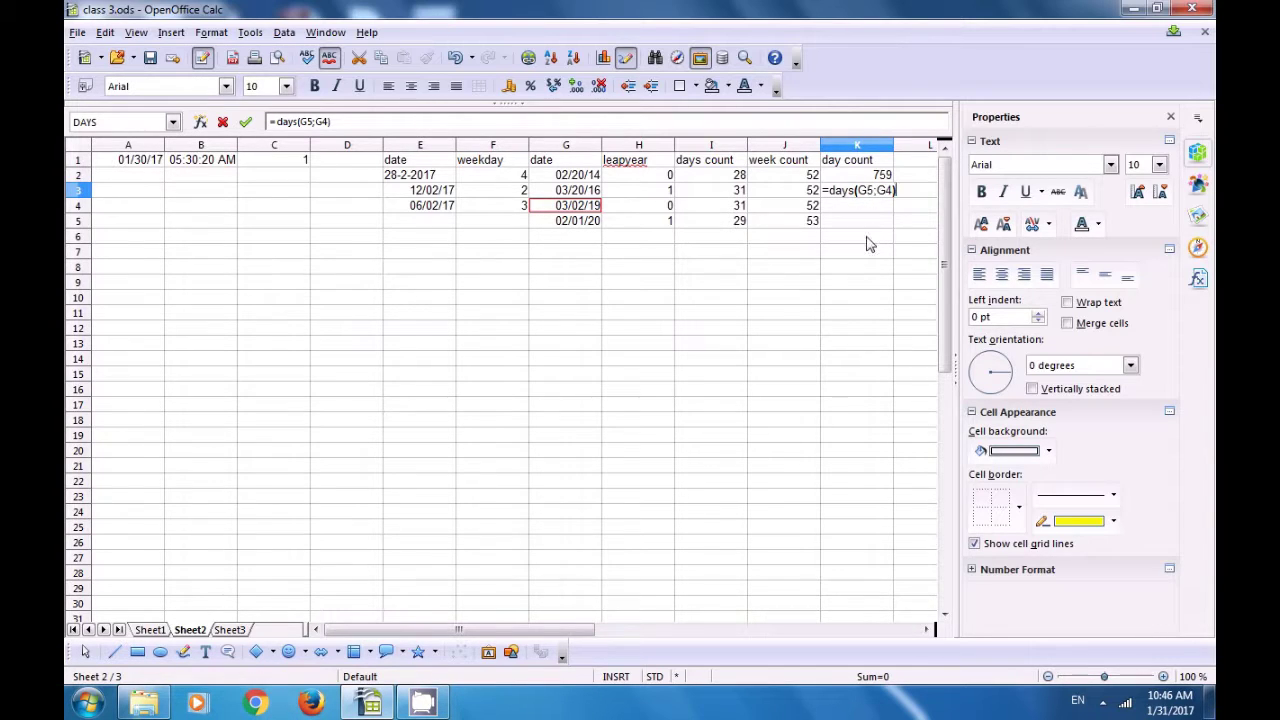
key("Return")
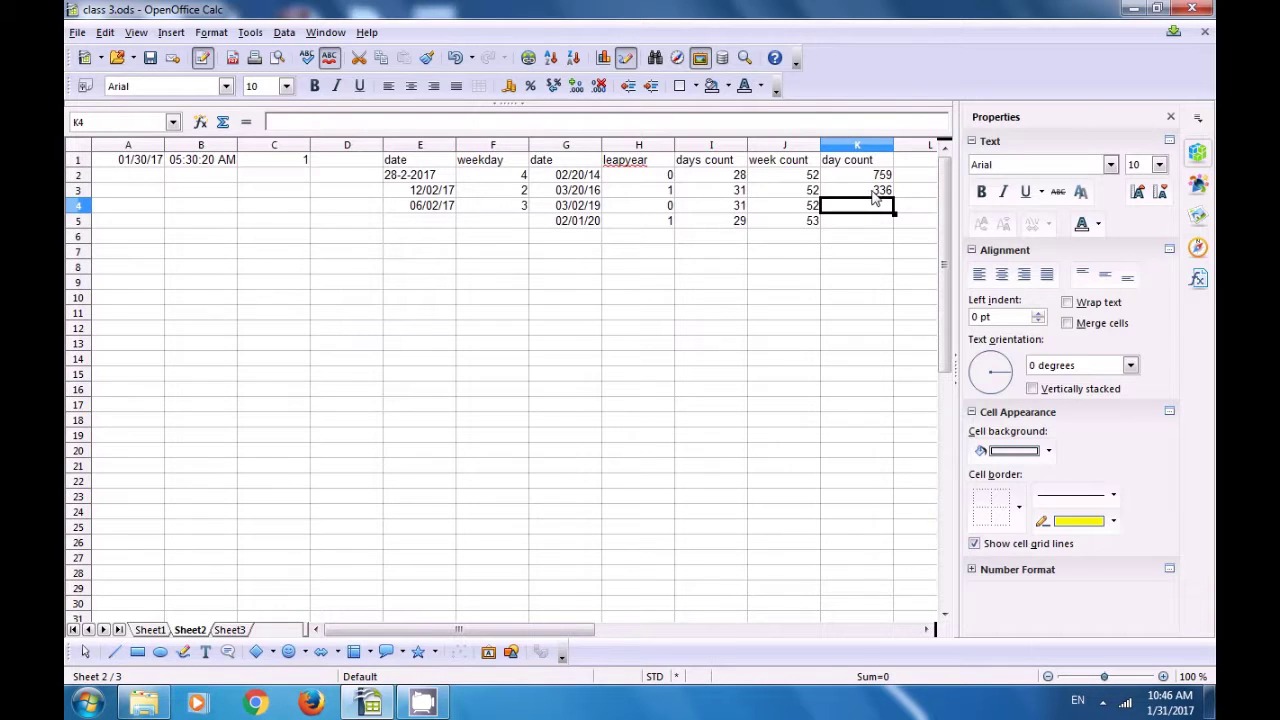
left_click(874, 196)
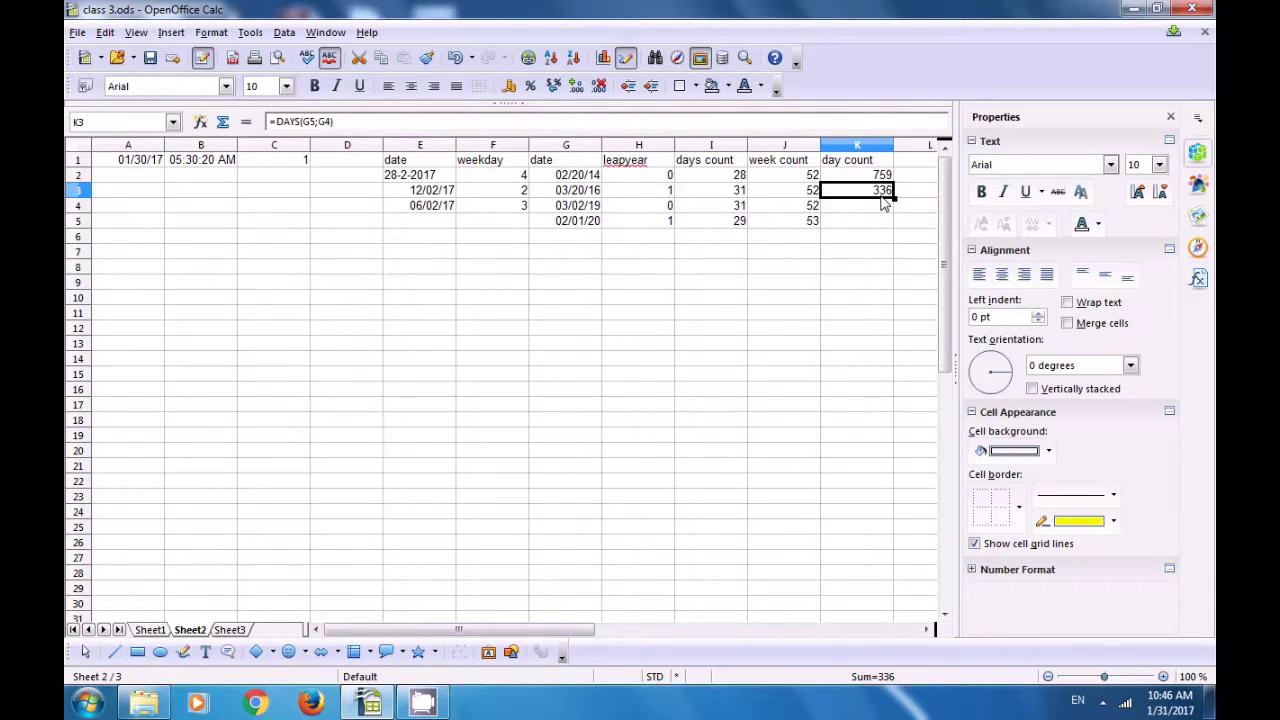
left_click(568, 222)
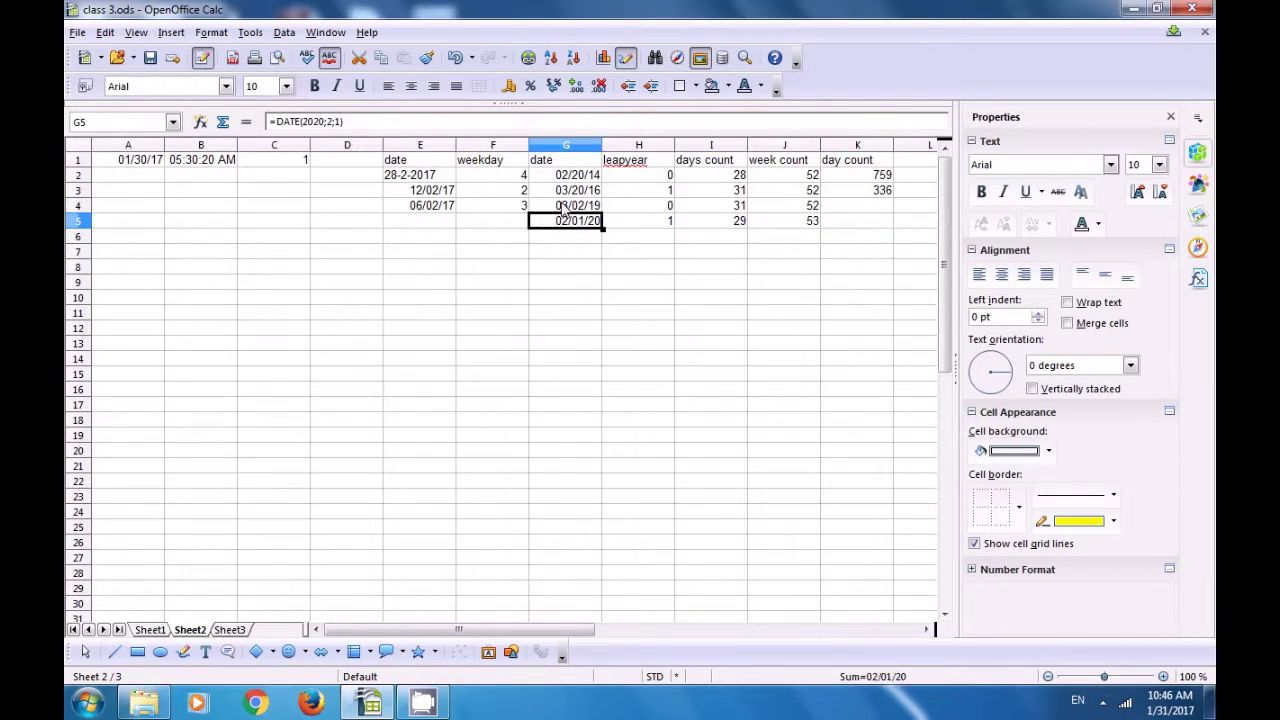
left_click(561, 206)
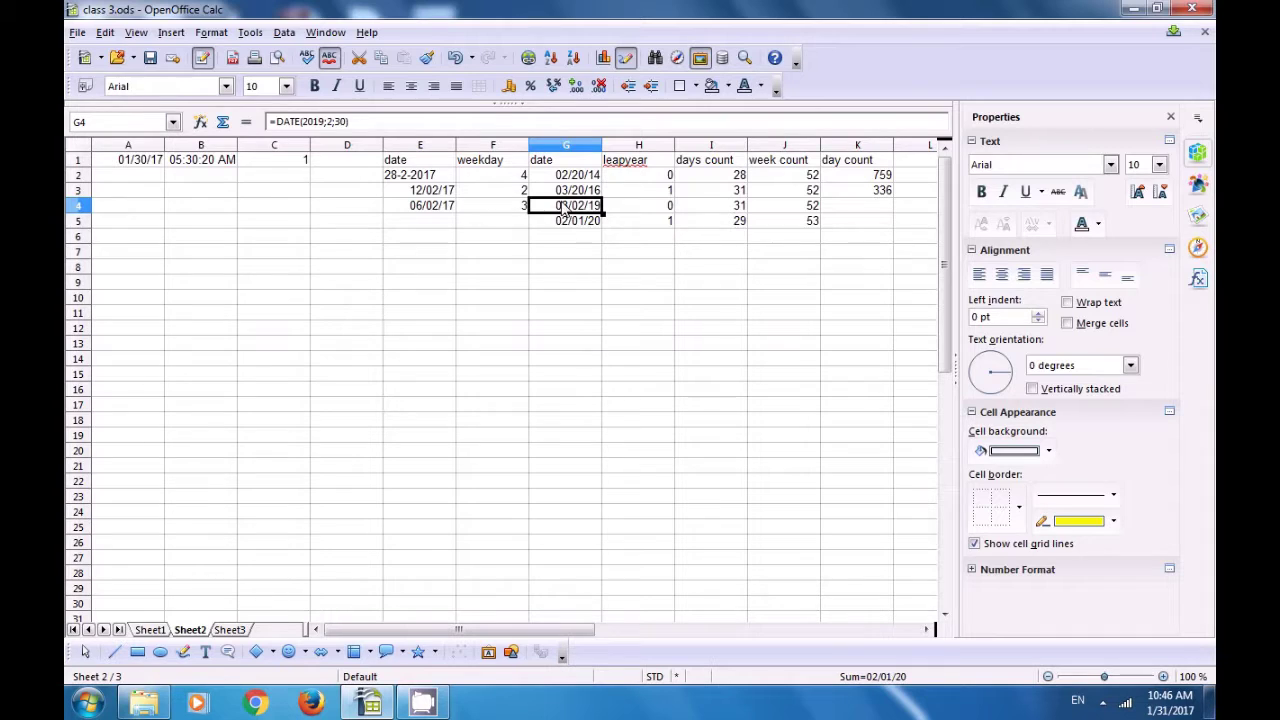
left_click(858, 194)
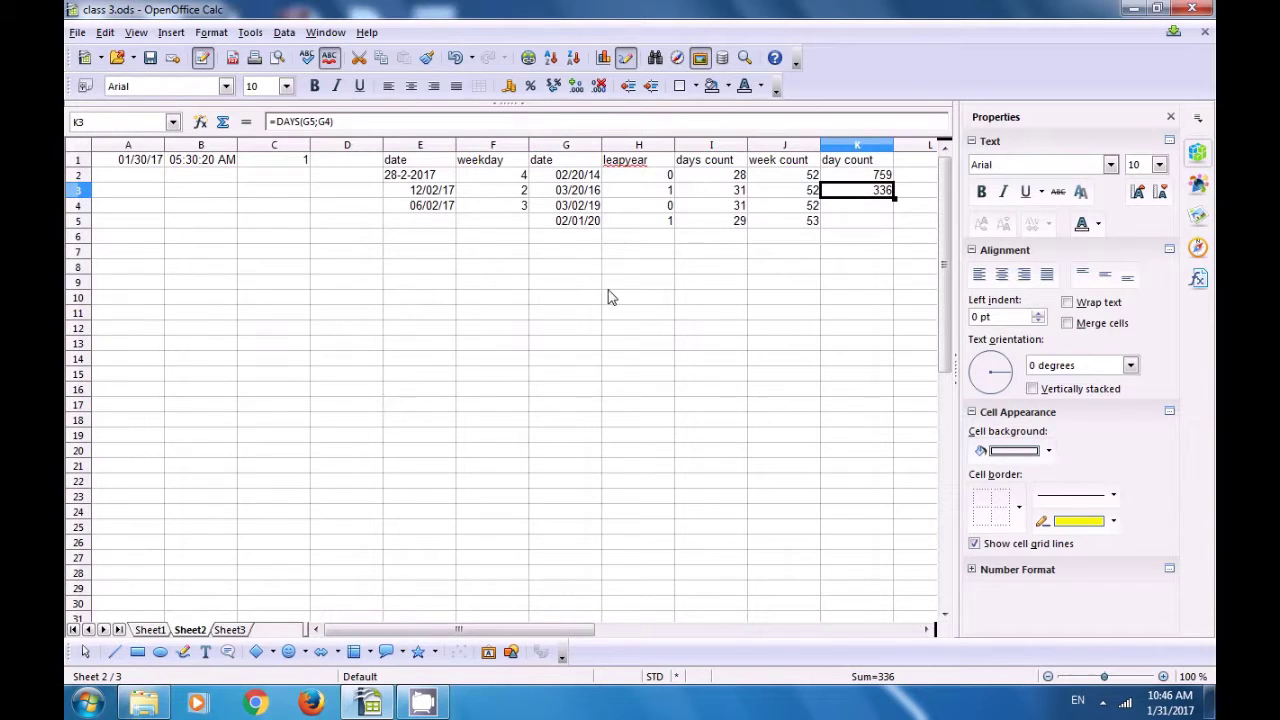
left_click(572, 300)
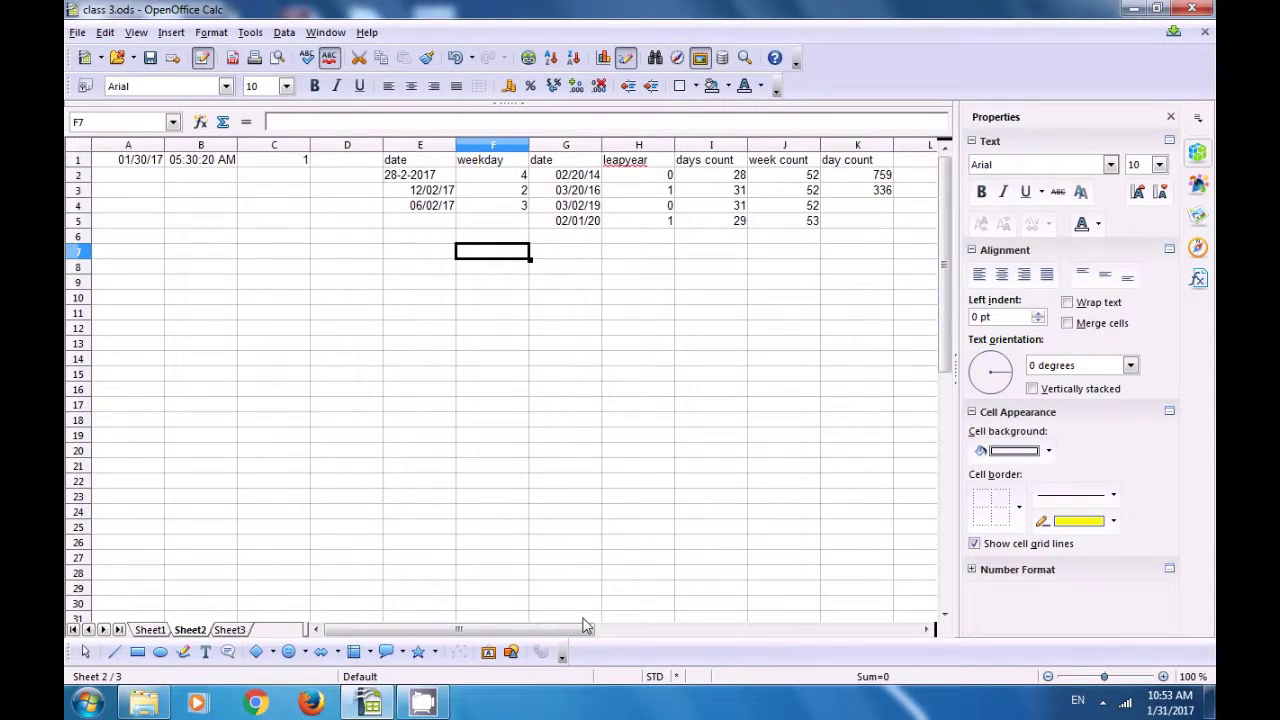
left_click_drag(588, 632, 634, 632)
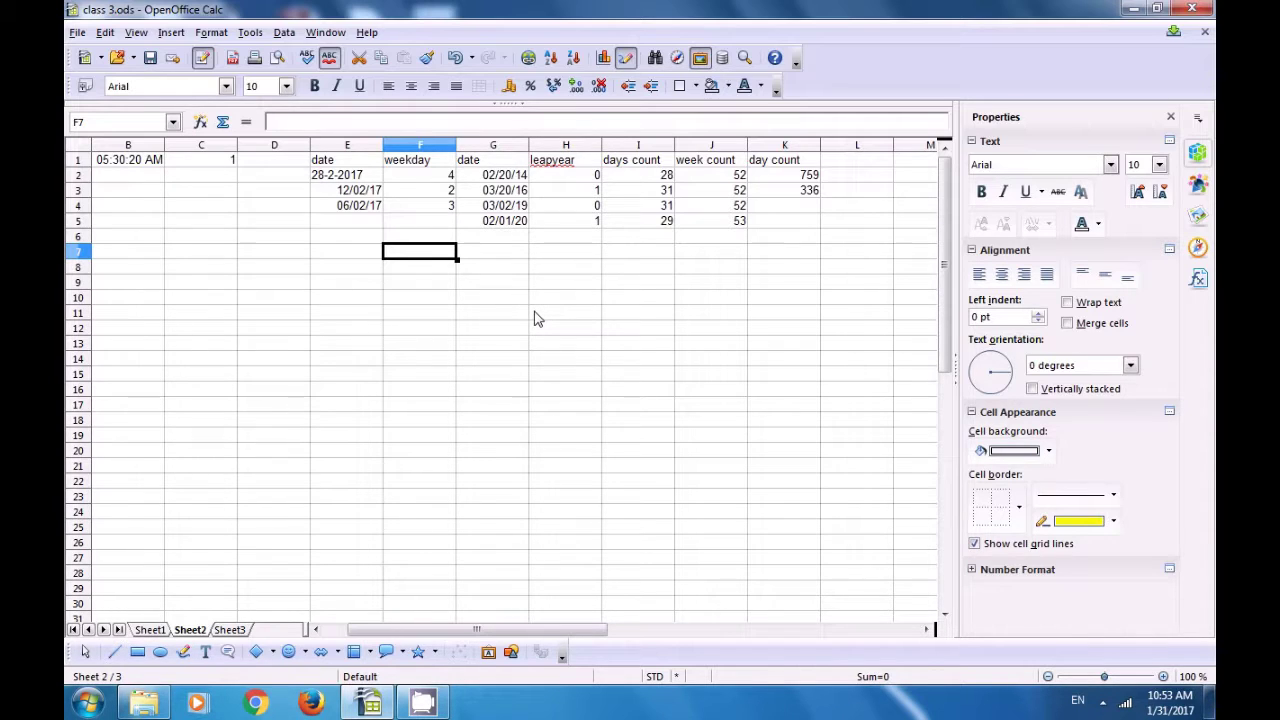
left_click(493, 262)
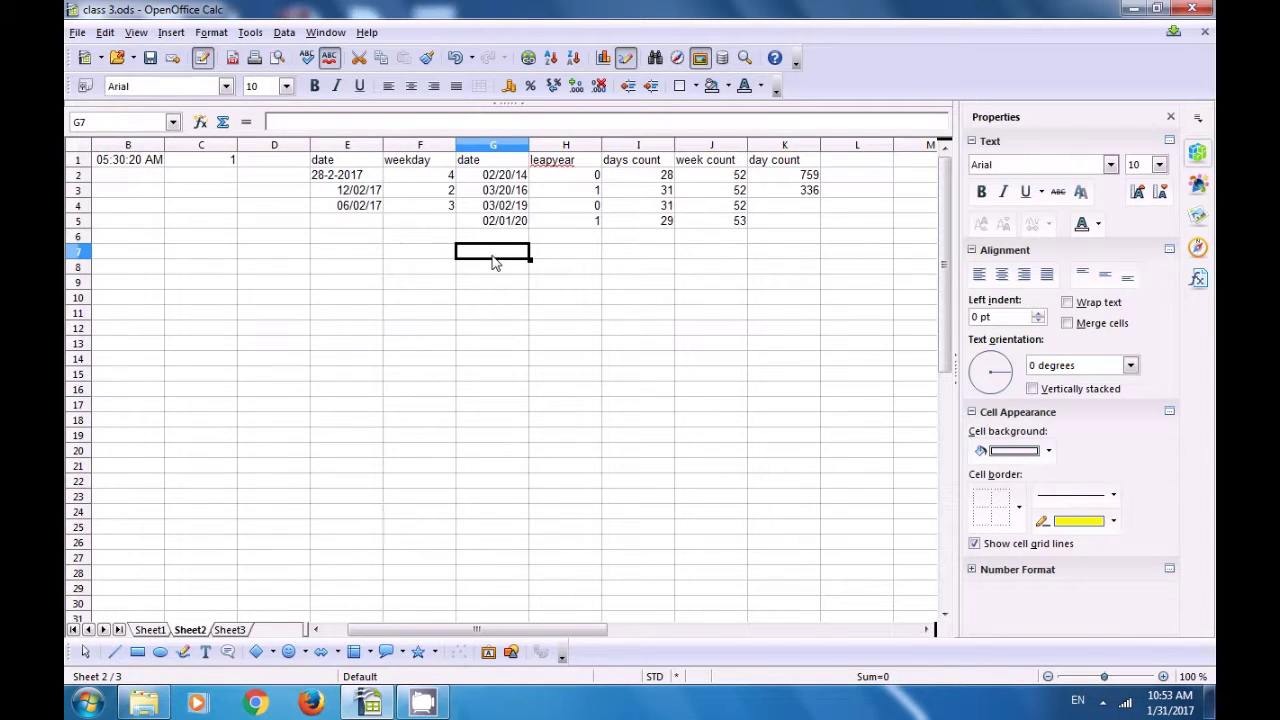
Step: Add the 'year count' heading in L1
left_click(837, 162)
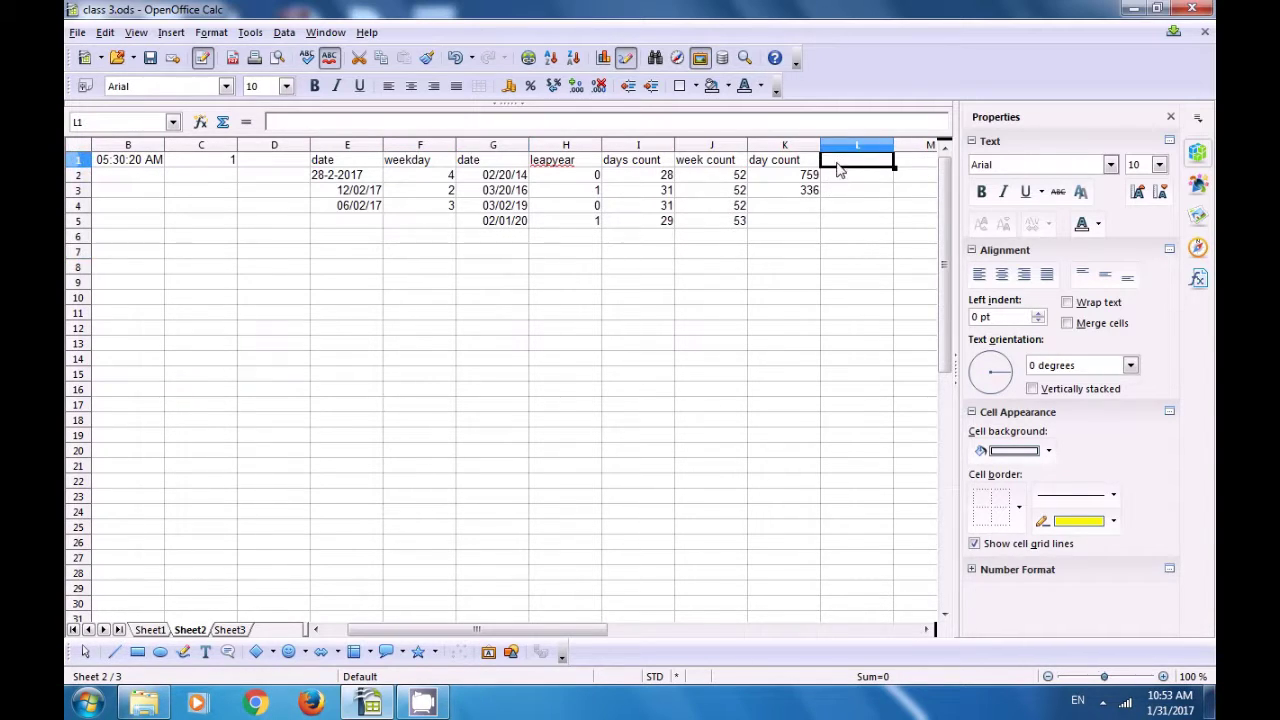
type("yea")
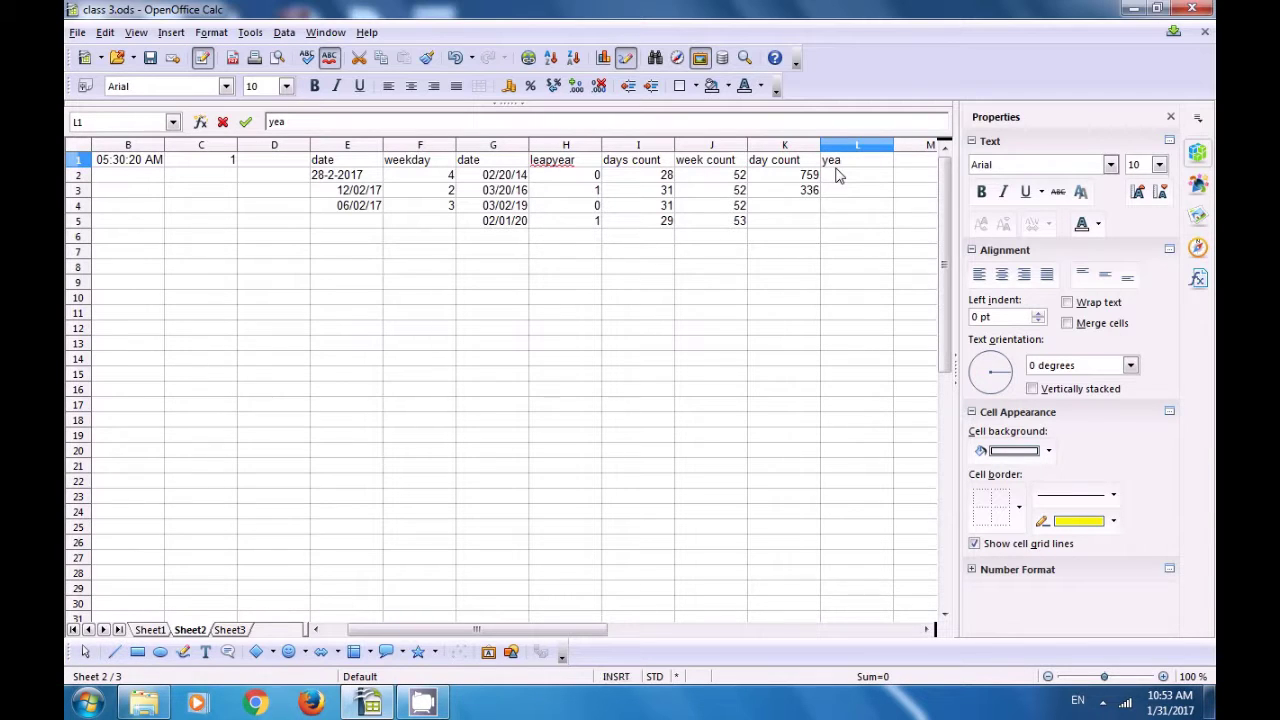
type("r count")
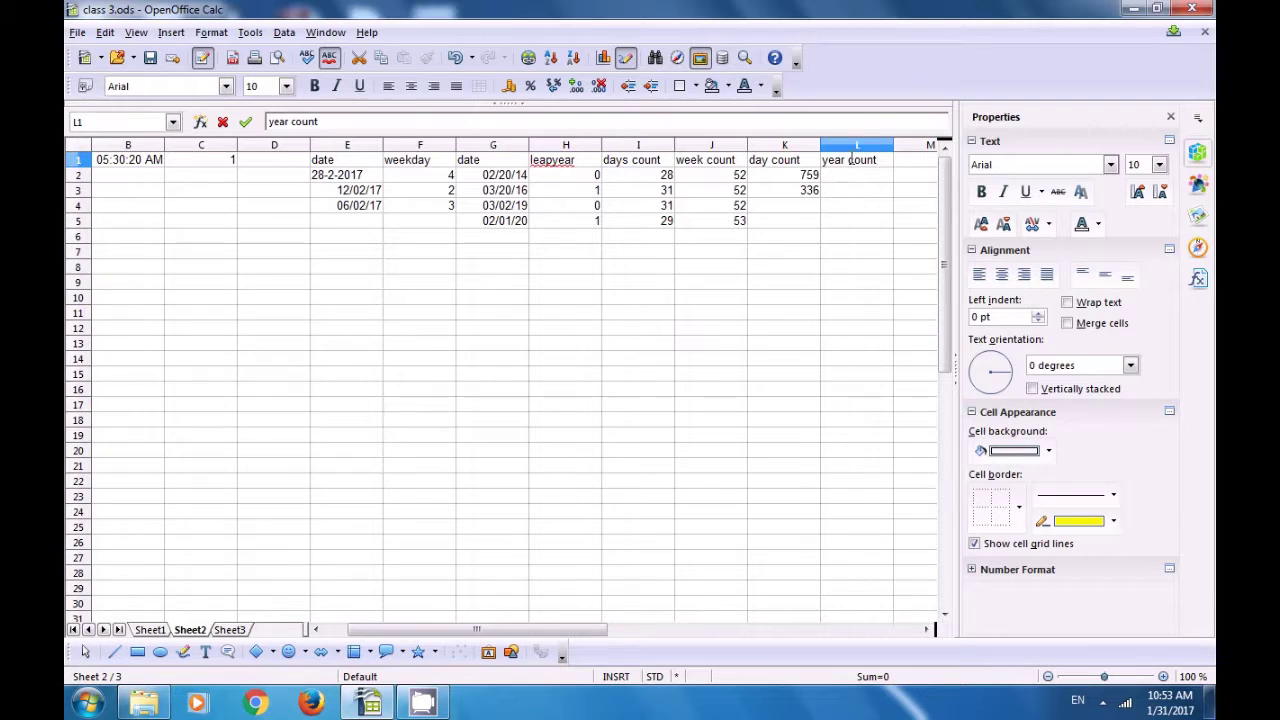
left_click(848, 181)
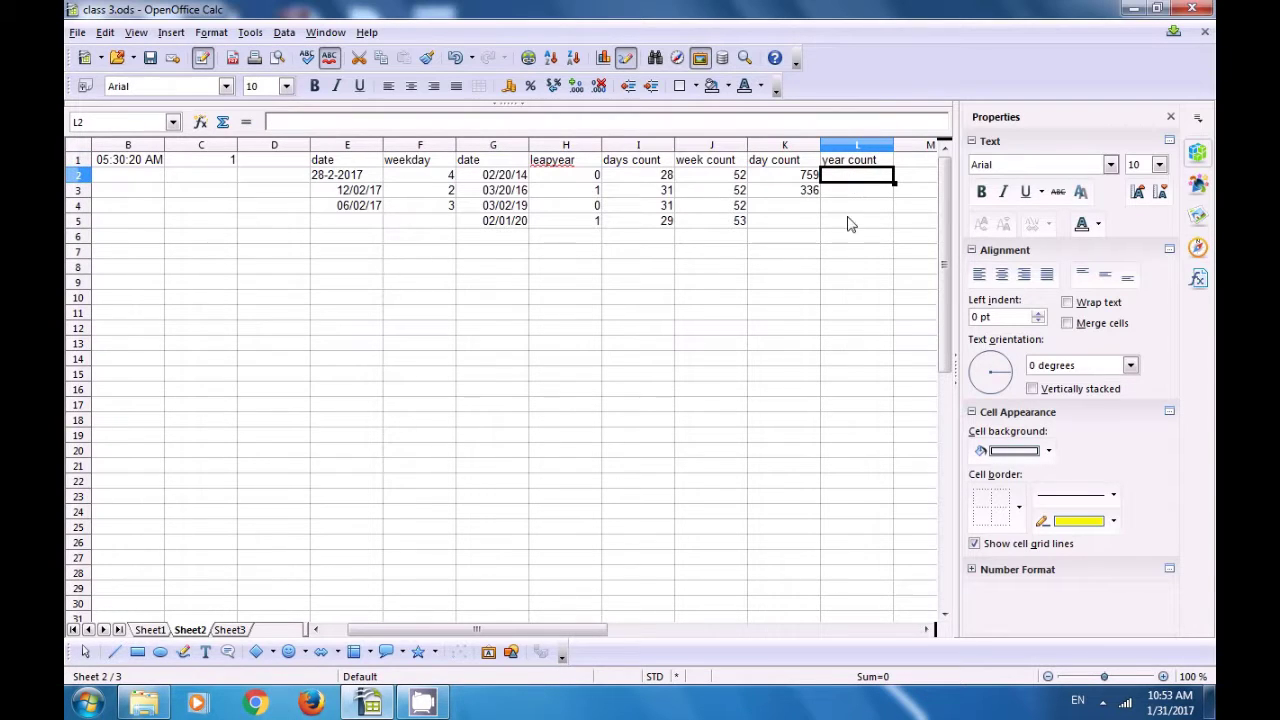
Step: Enter the years 1857 in E8 and 2017 in F8
left_click(341, 267)
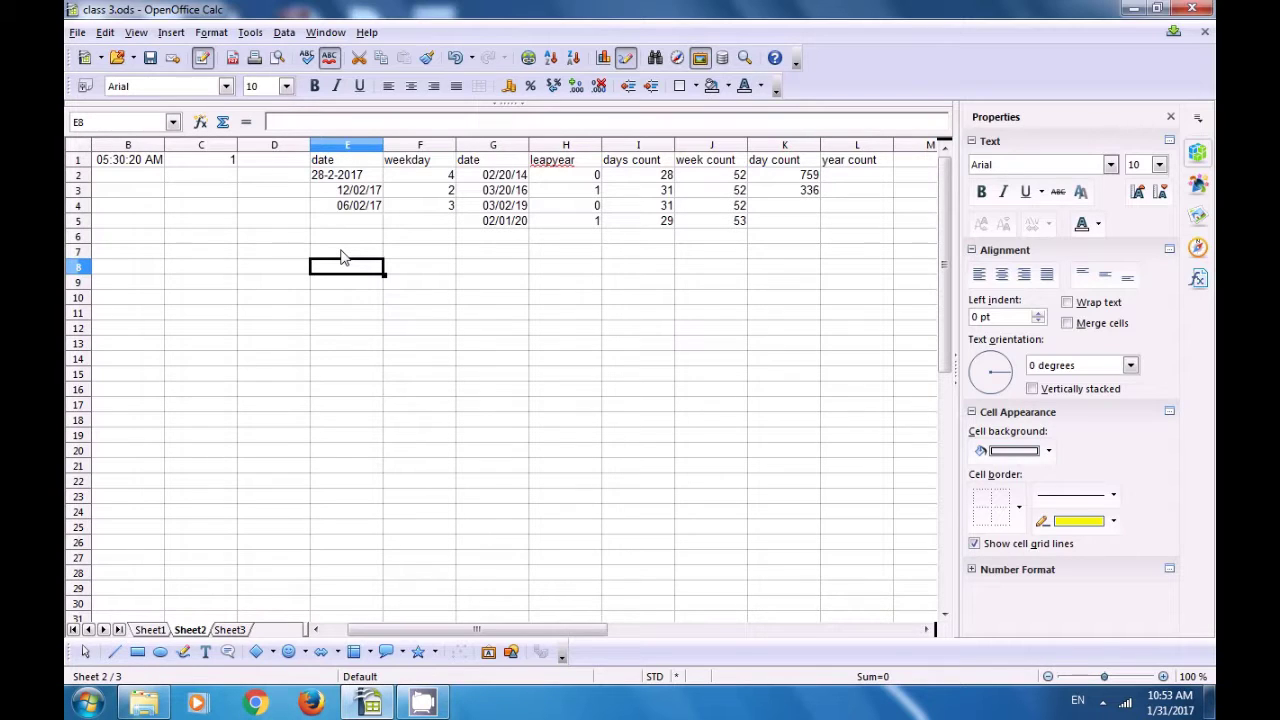
type("1")
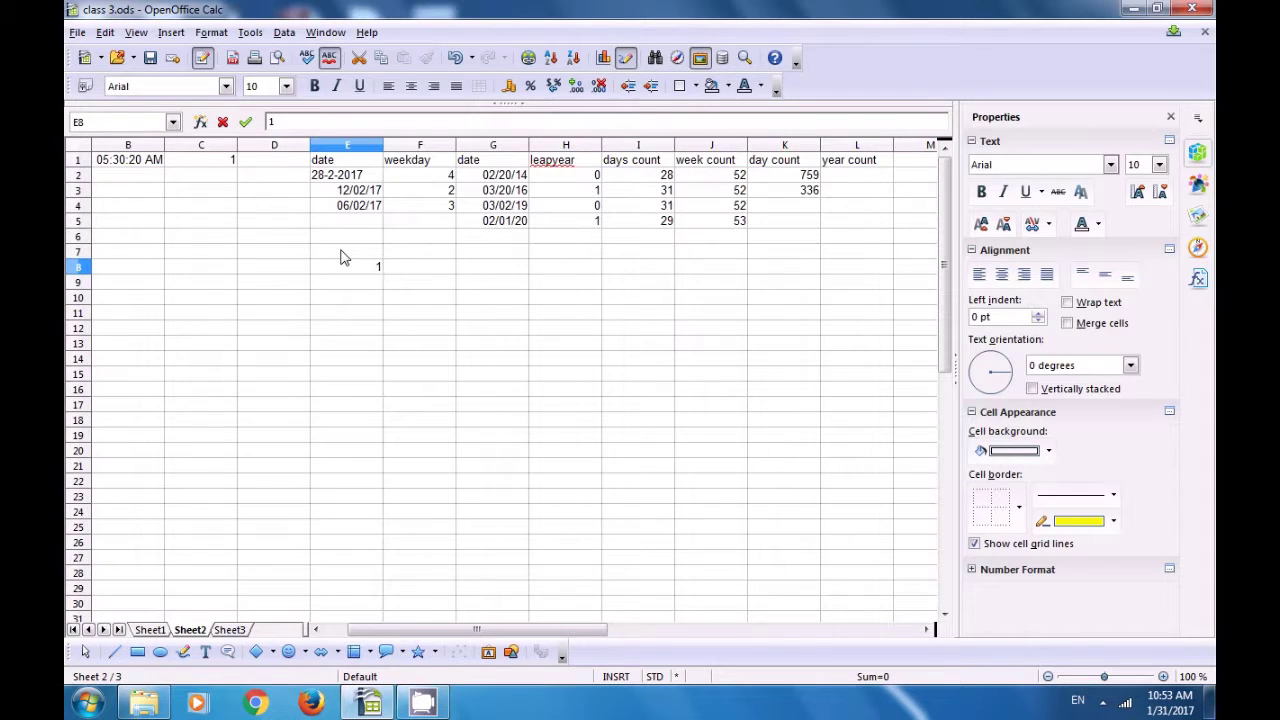
type("857")
left_click(410, 272)
type("2017")
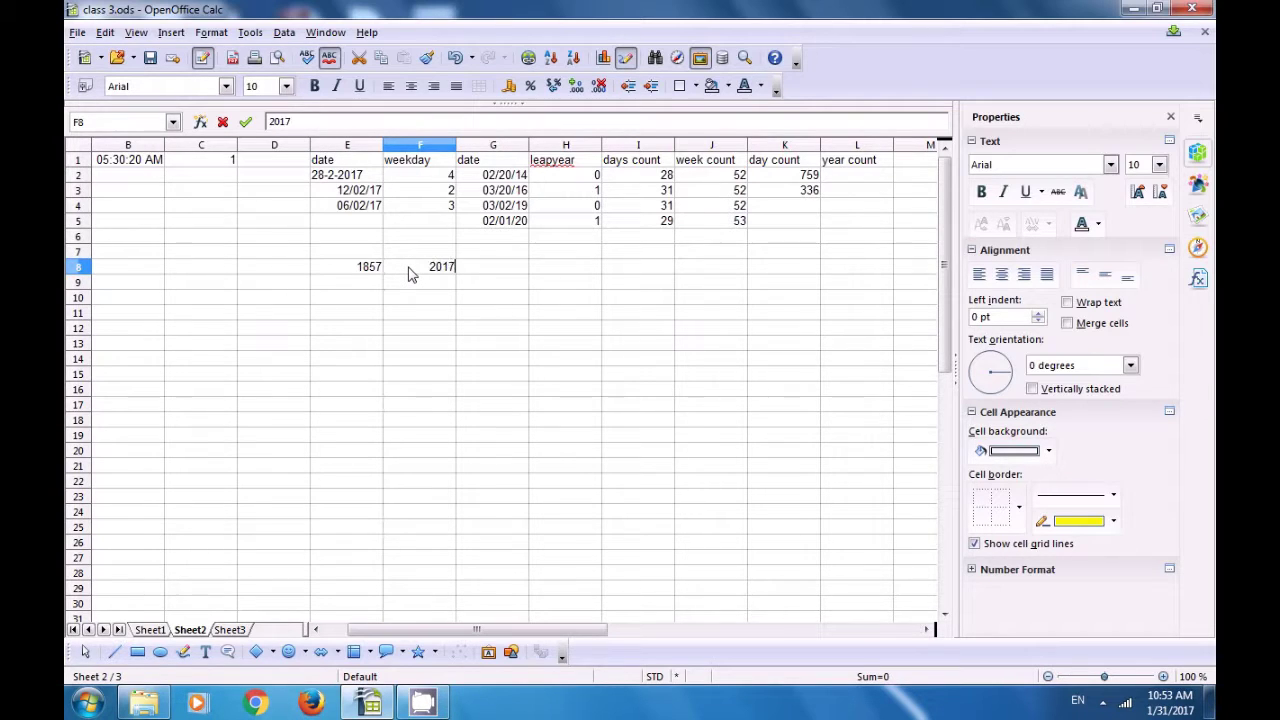
left_click(409, 289)
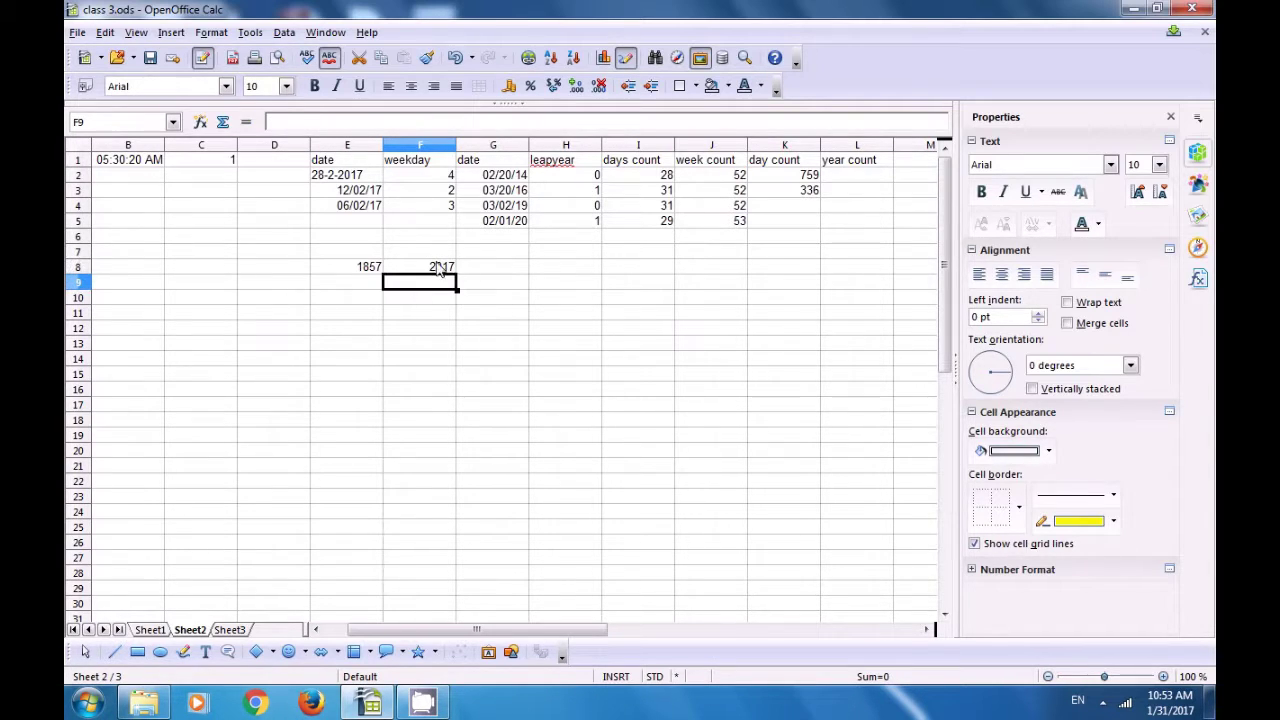
left_click(438, 268)
left_click(366, 275)
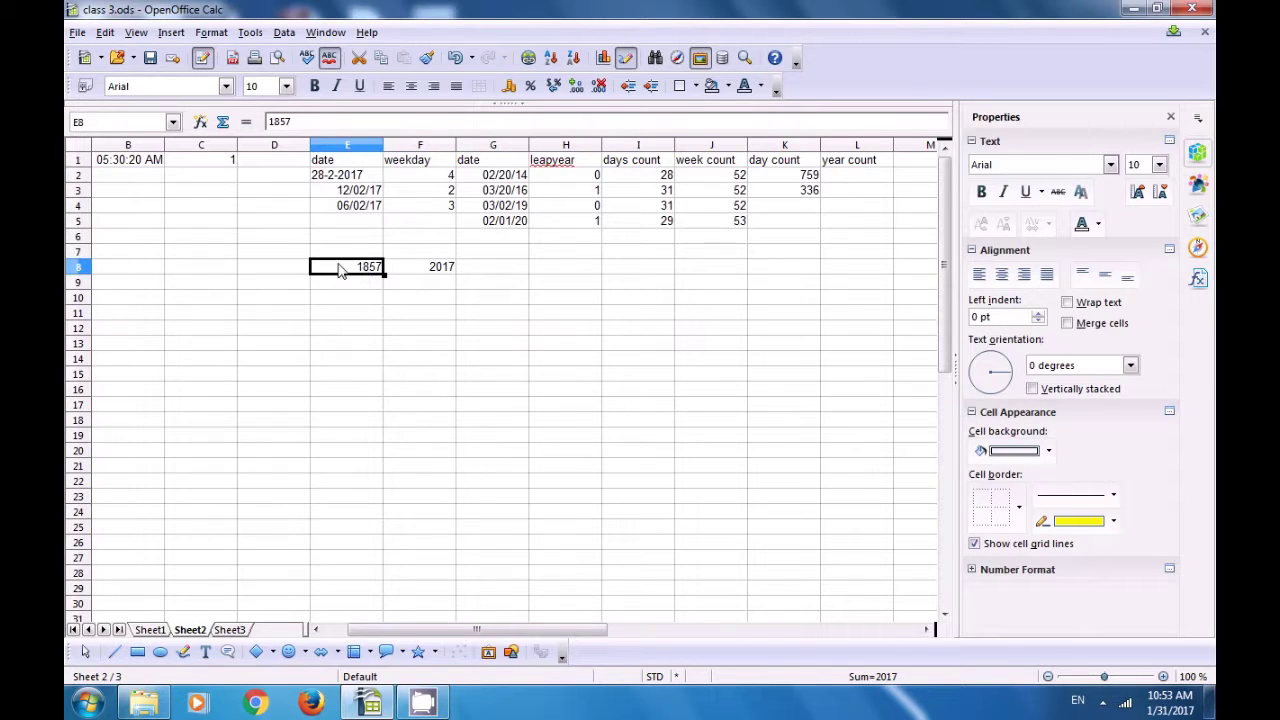
left_click(425, 273)
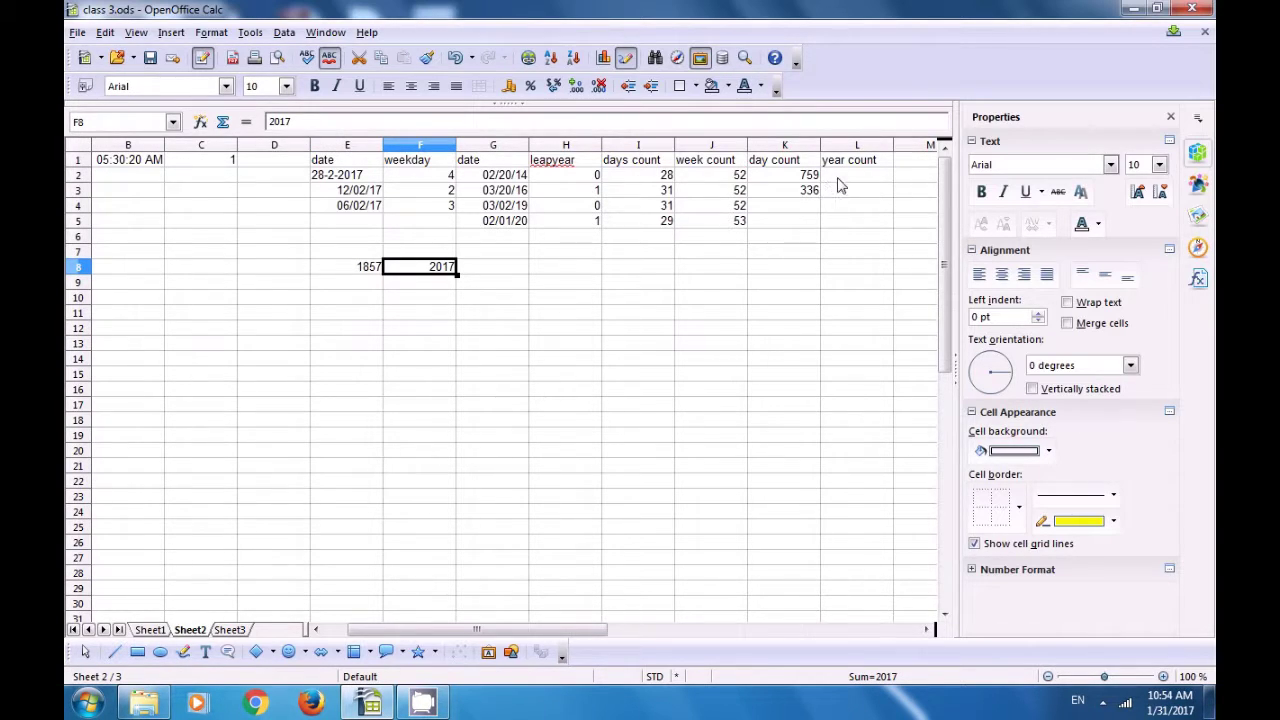
left_click(507, 271)
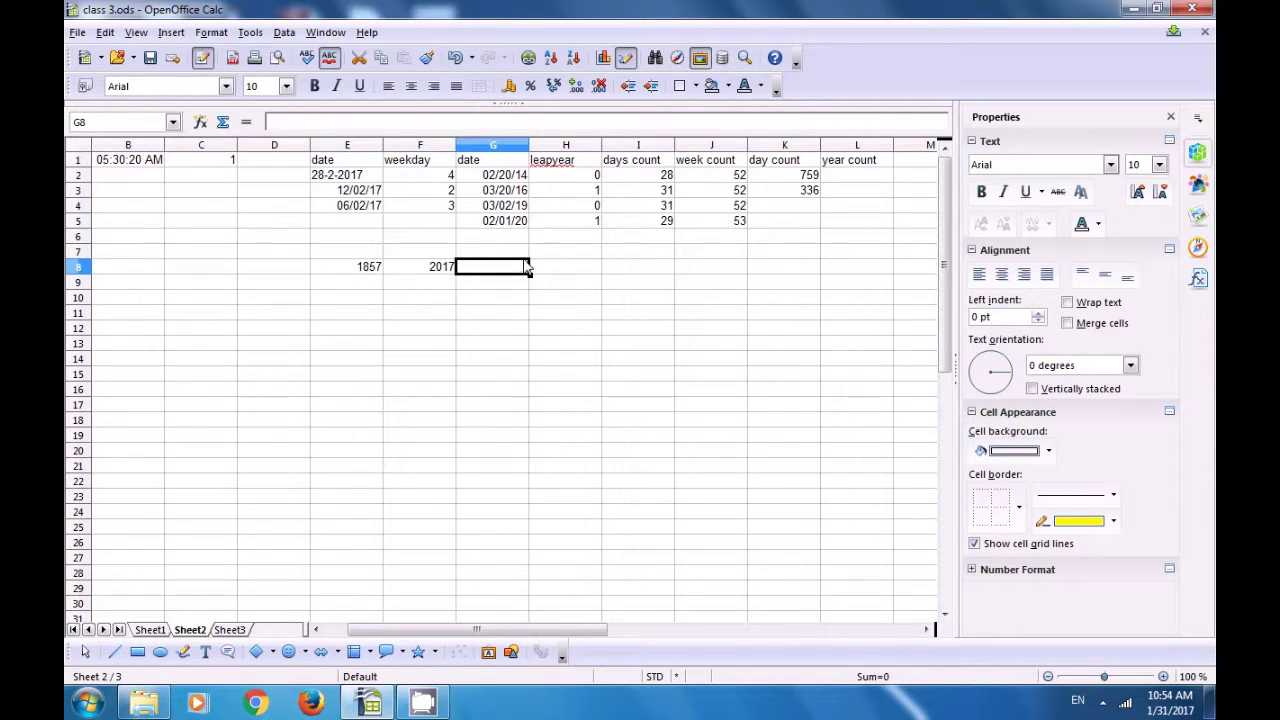
Step: Enter =DAYS360(F8;E8) in L2, returning -159
left_click(849, 175)
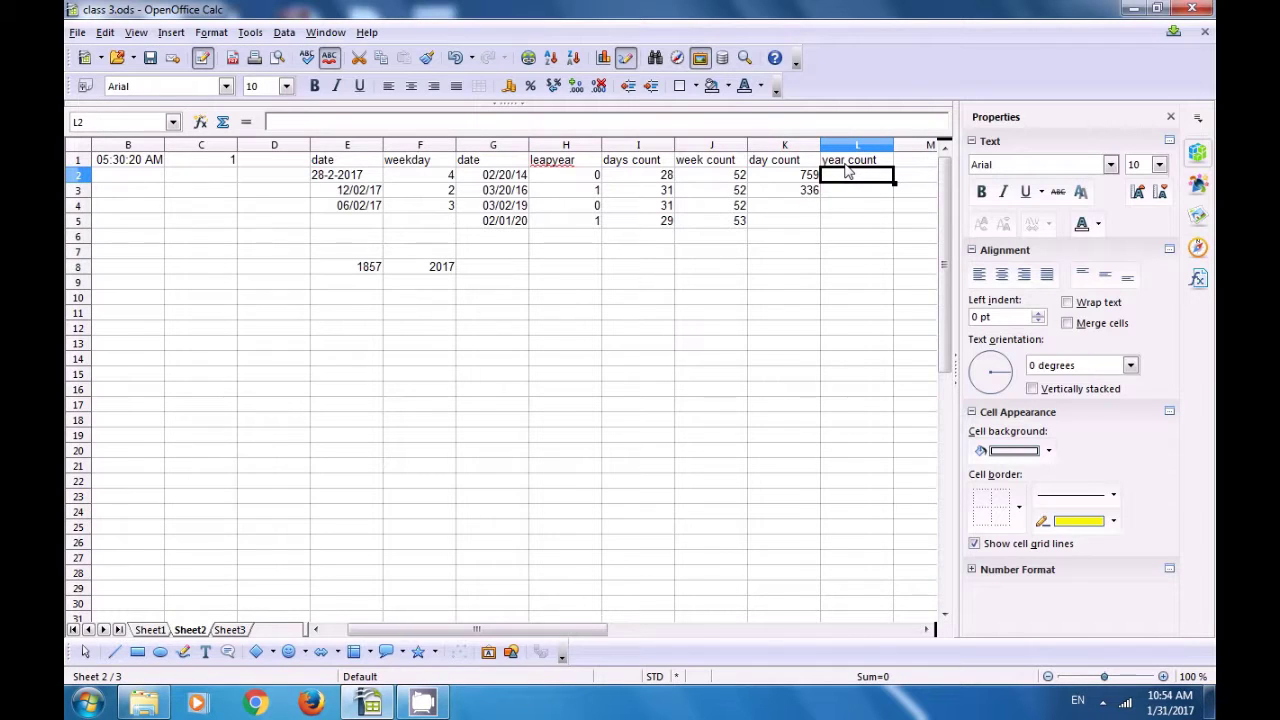
type("=days")
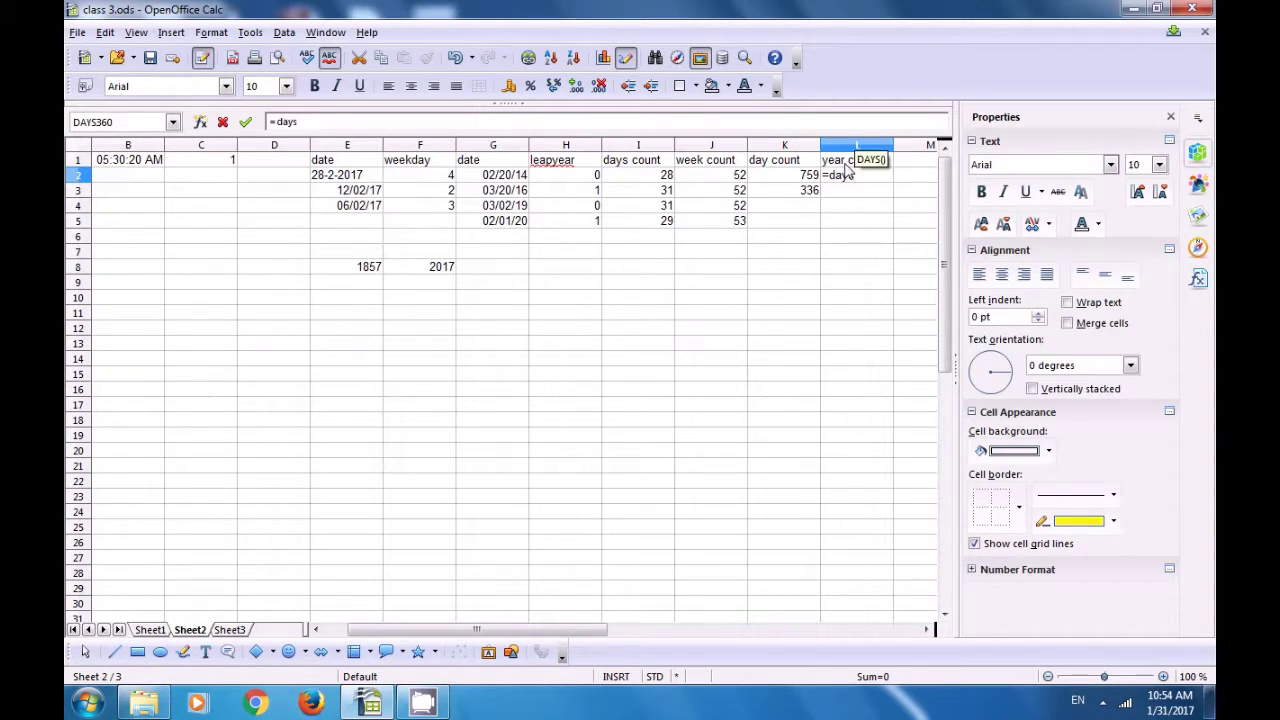
type("3y60")
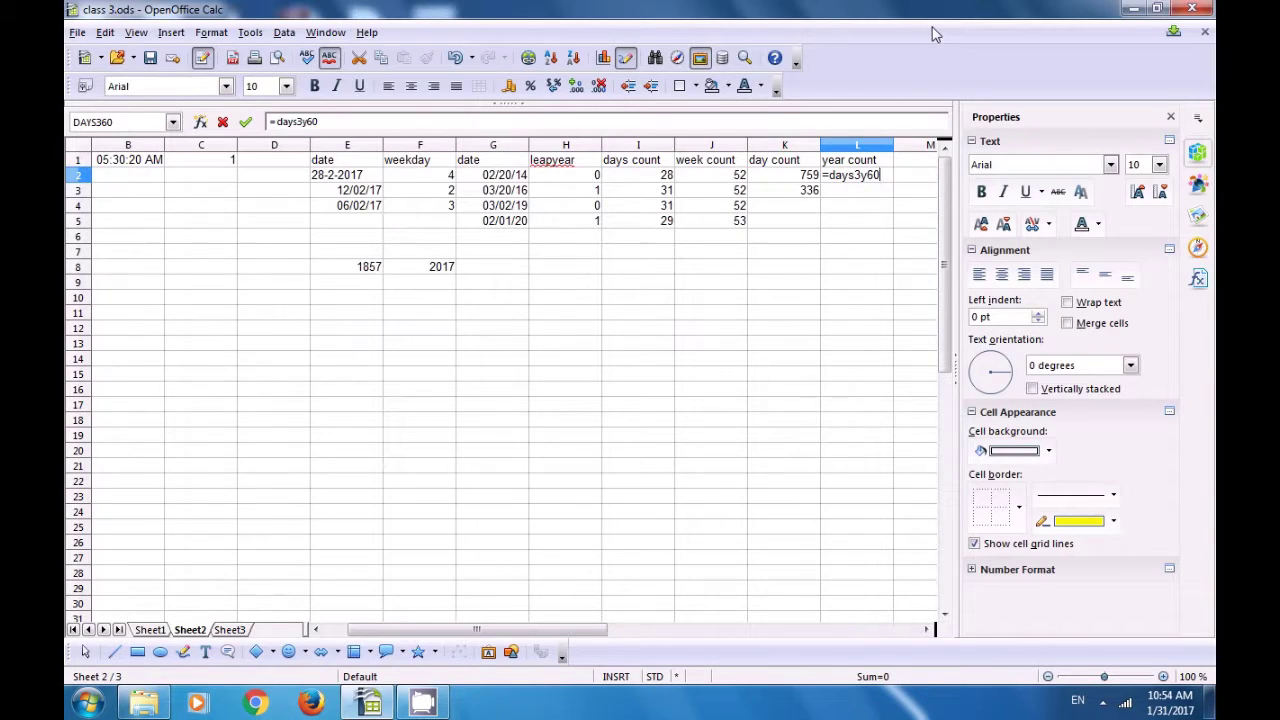
key("BackSpace")
key("BackSpace")
key("BackSpace")
key("BackSpace")
type("360")
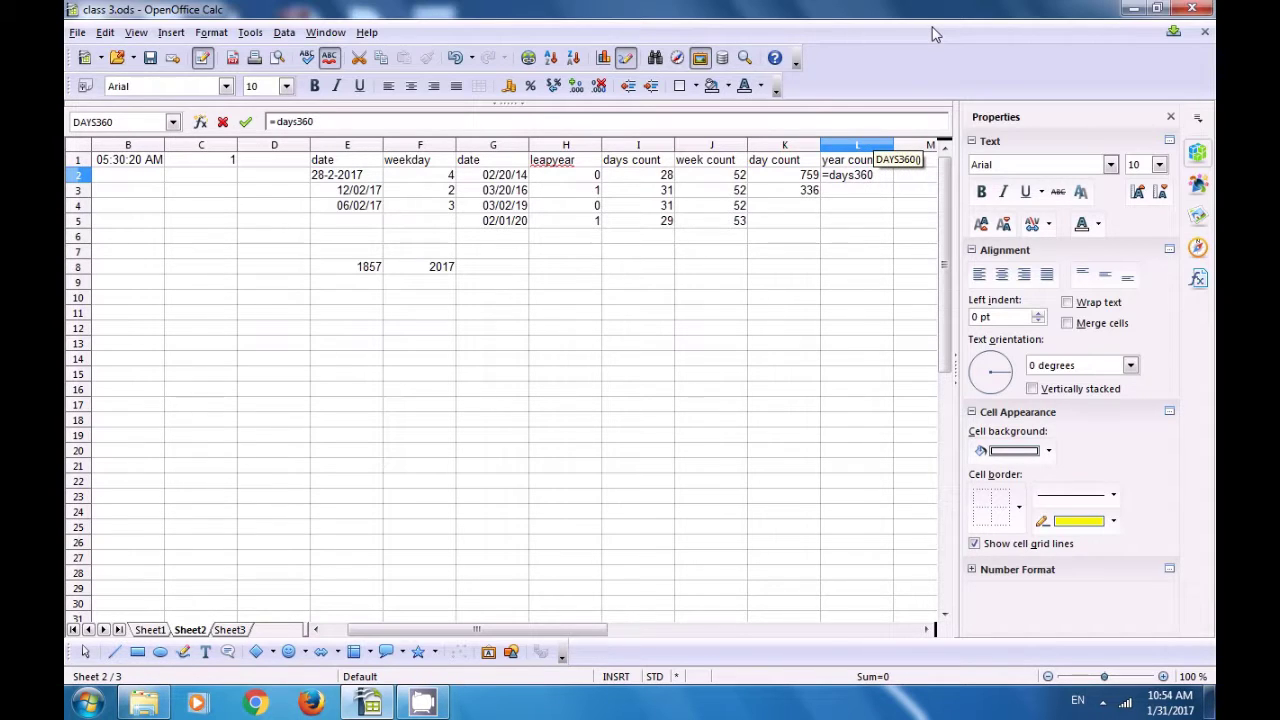
type("(")
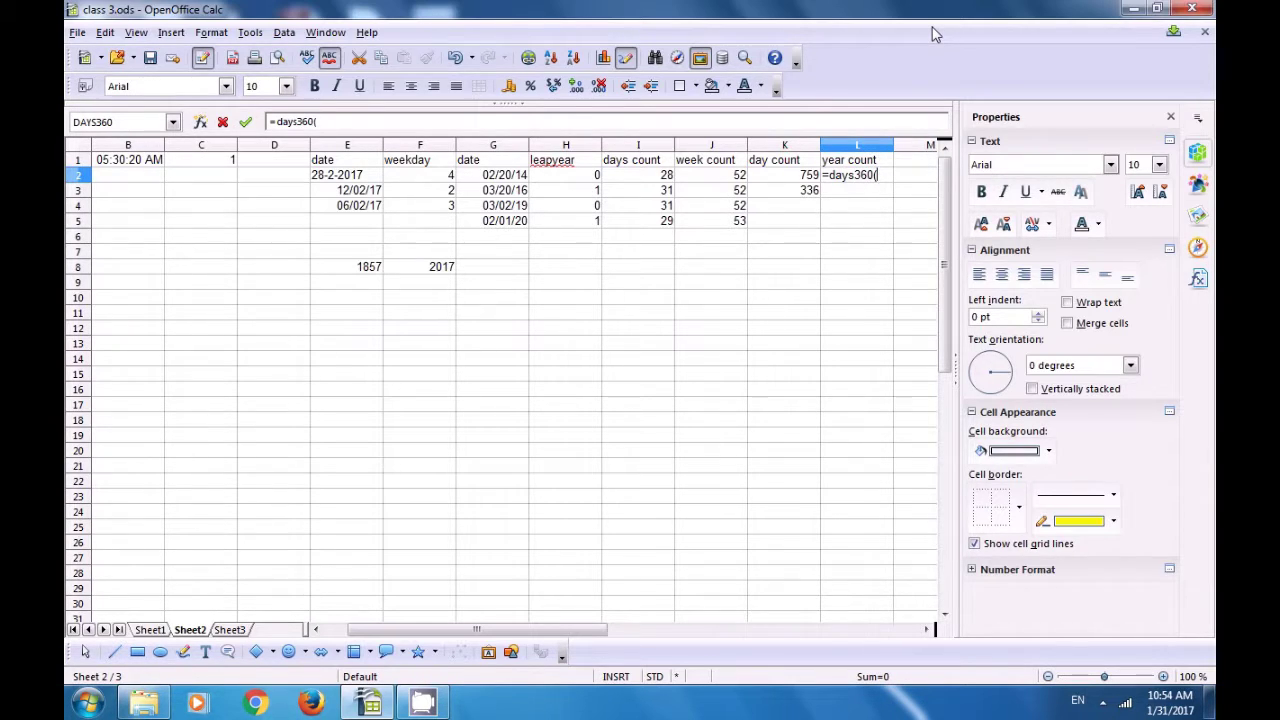
left_click(428, 274)
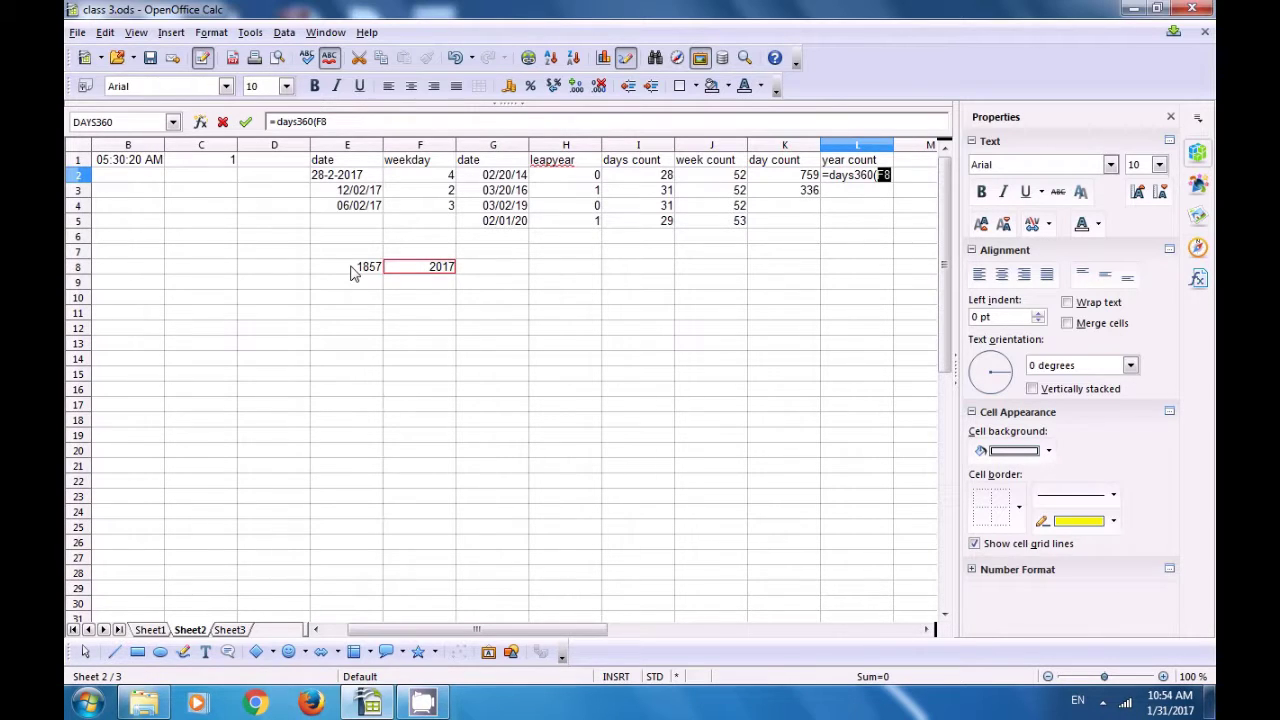
type(";")
left_click(364, 272)
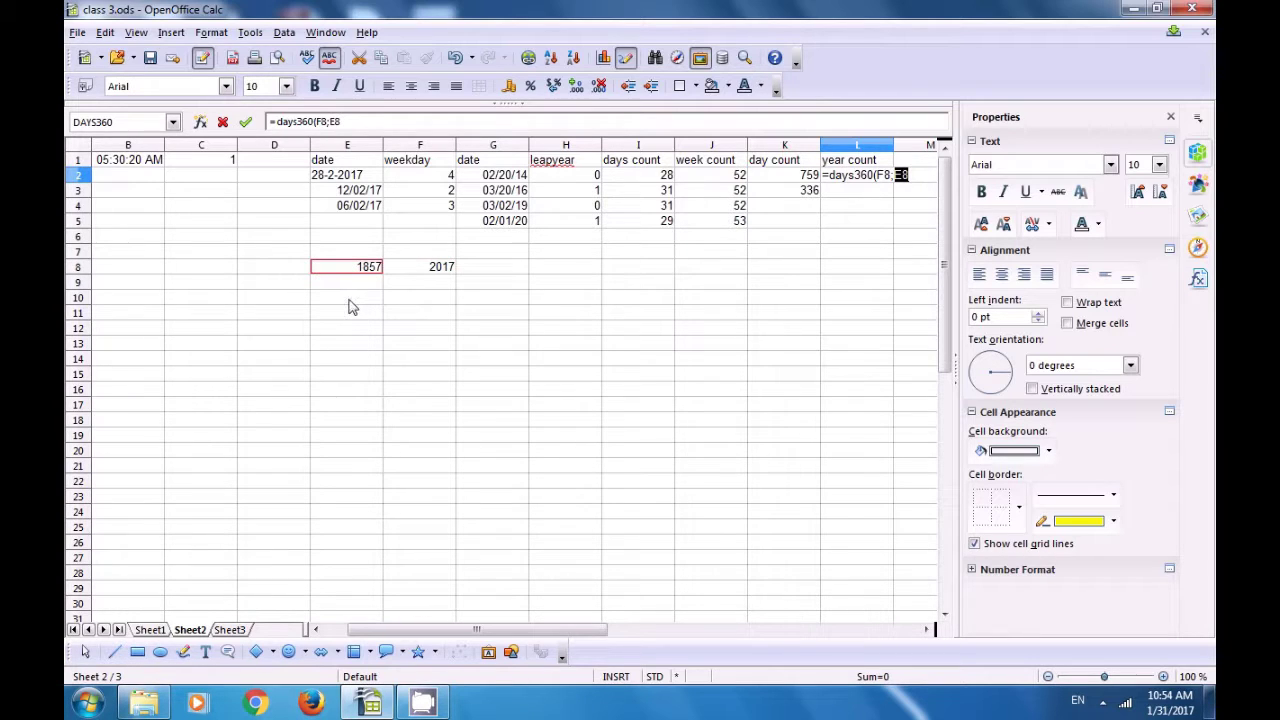
type(")")
key("Return")
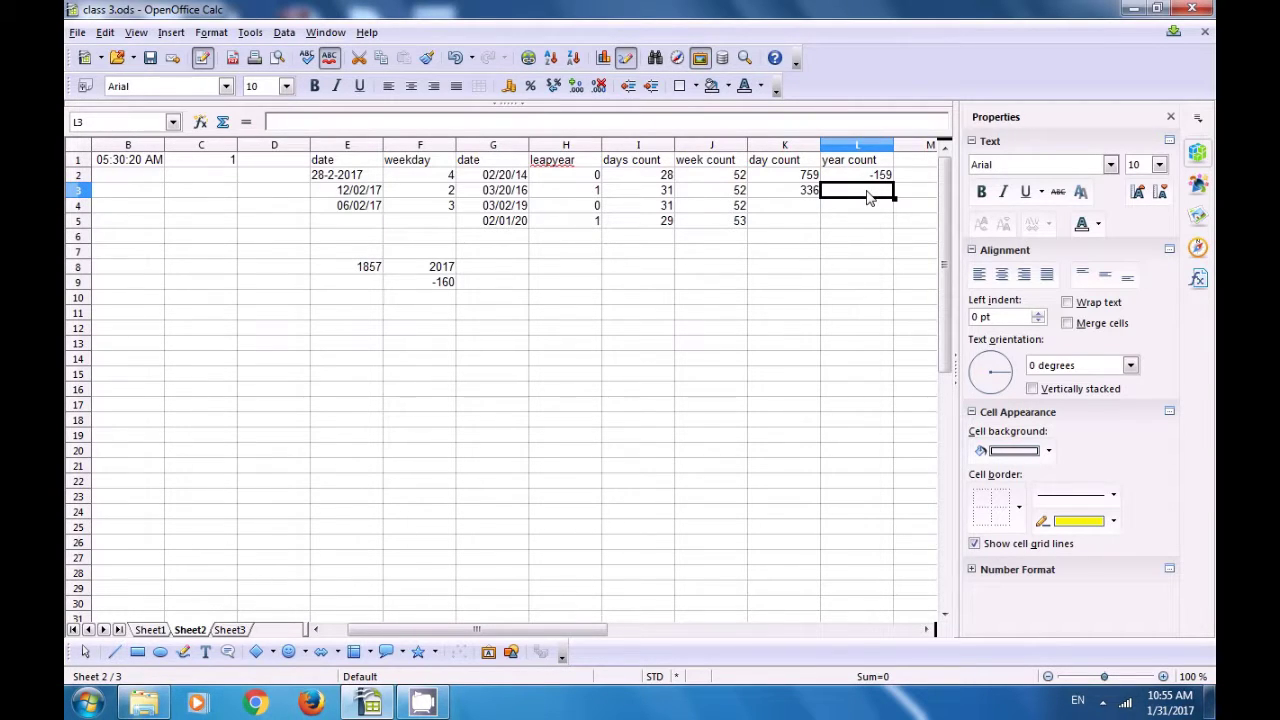
left_click(856, 177)
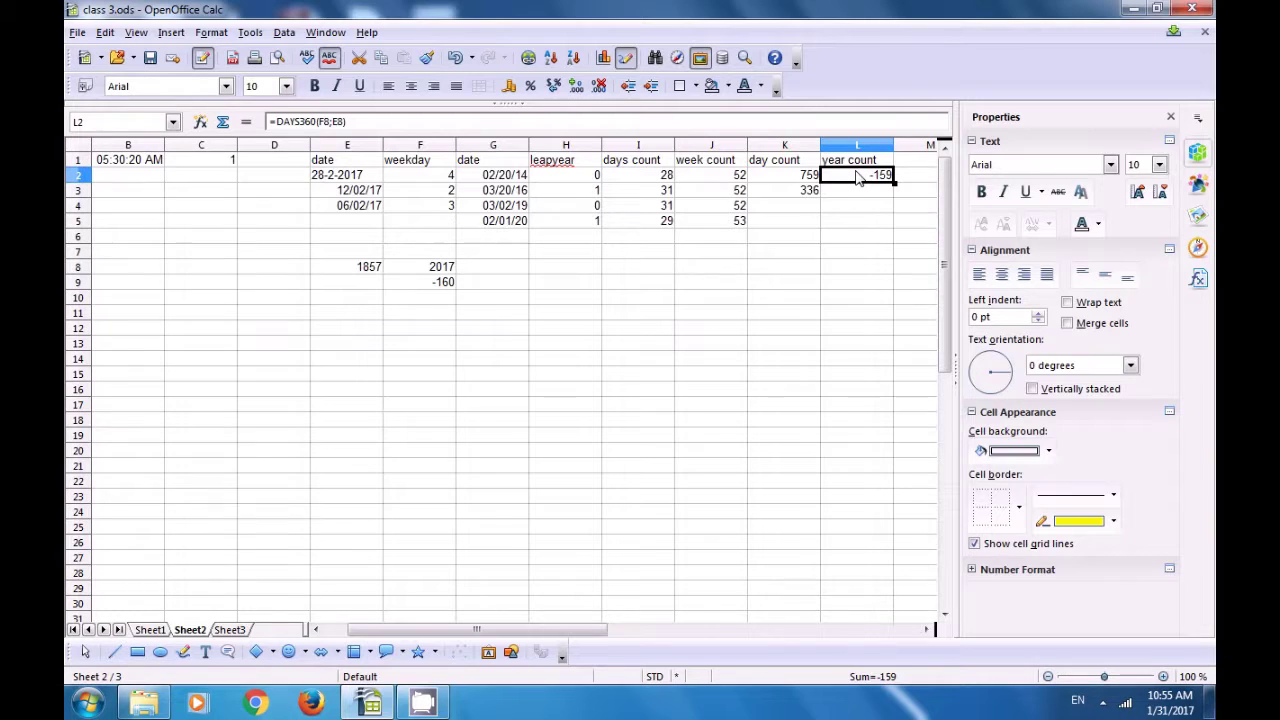
Step: Enter =DAYS(YEAR(G5);YEAR(G4)) in L3, returning 1
left_click(862, 193)
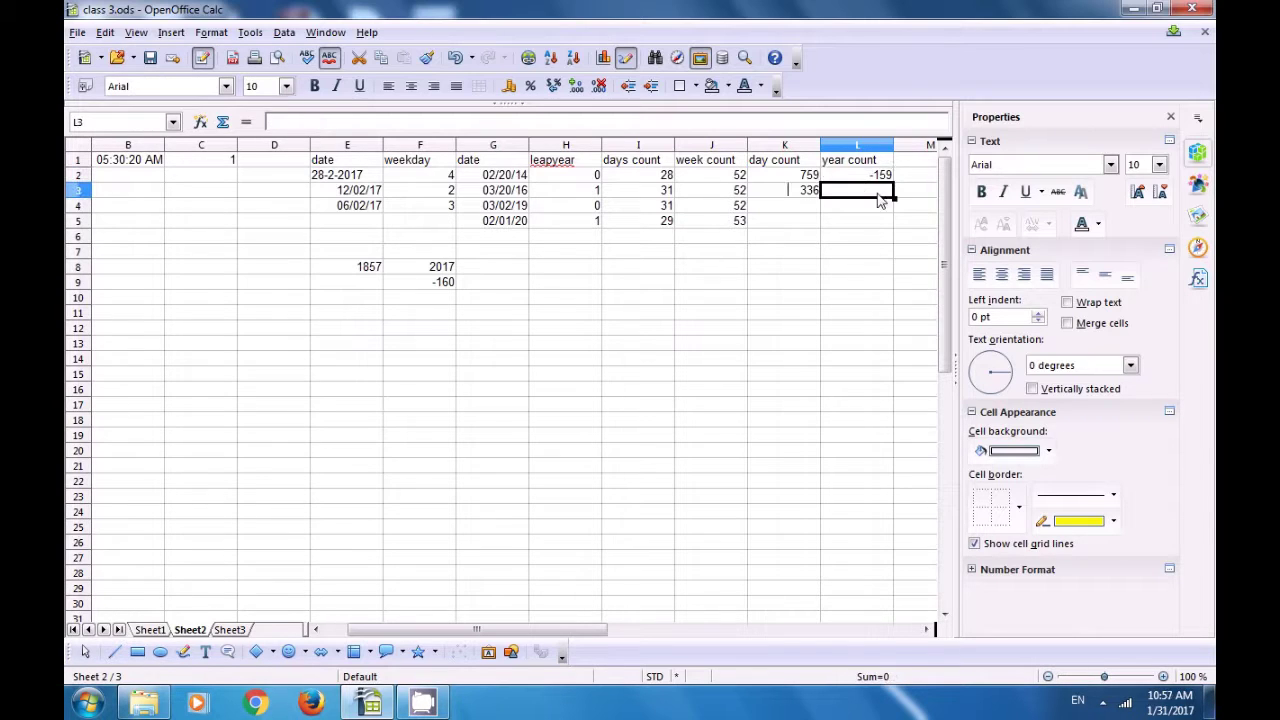
type("=")
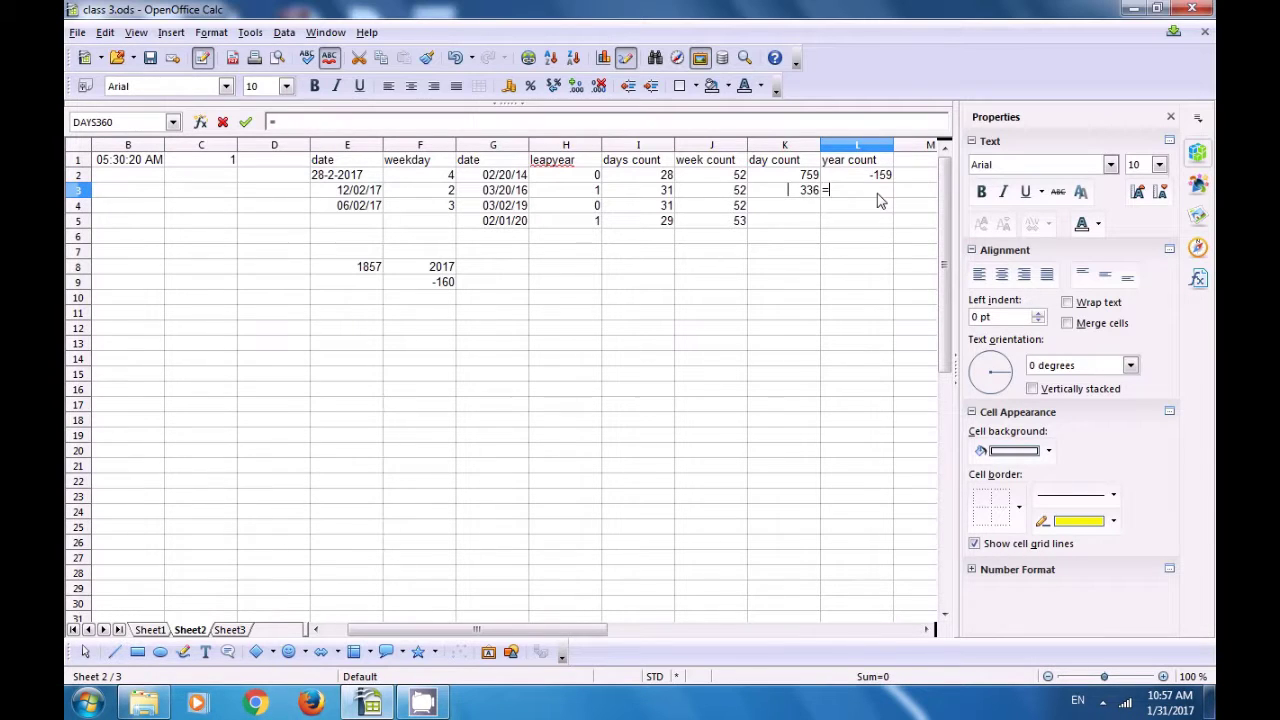
type("days")
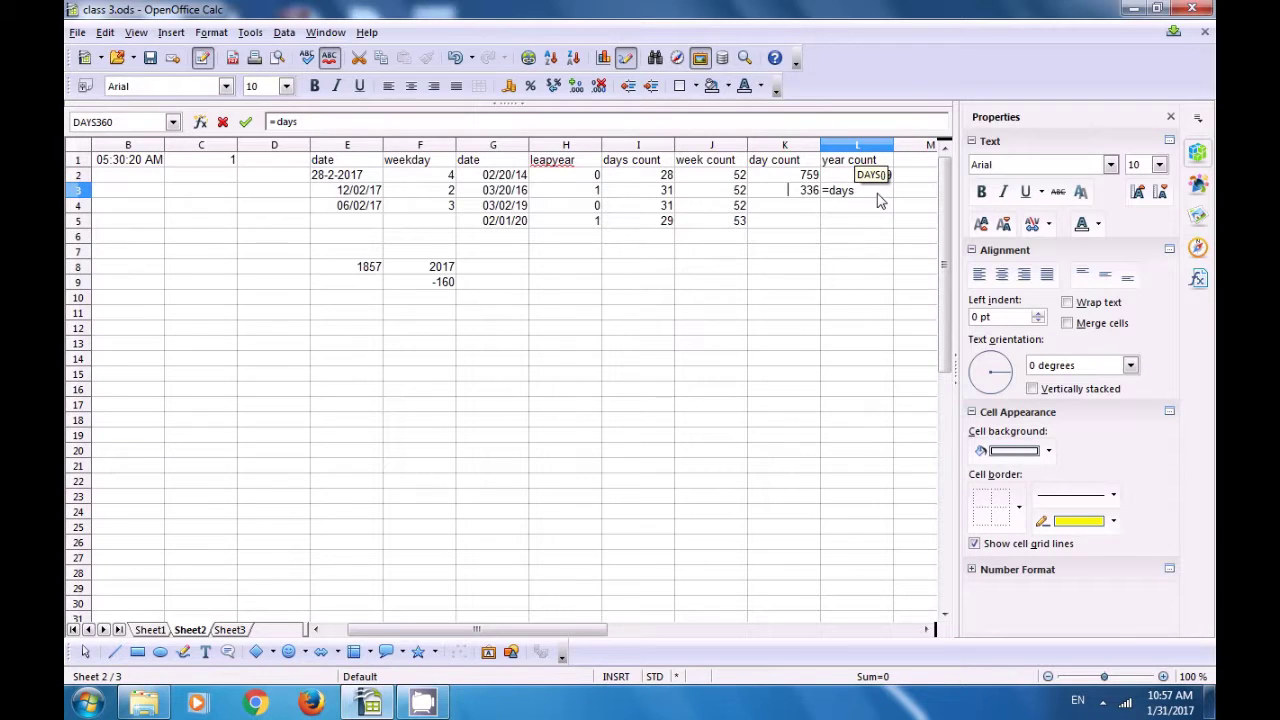
type("(")
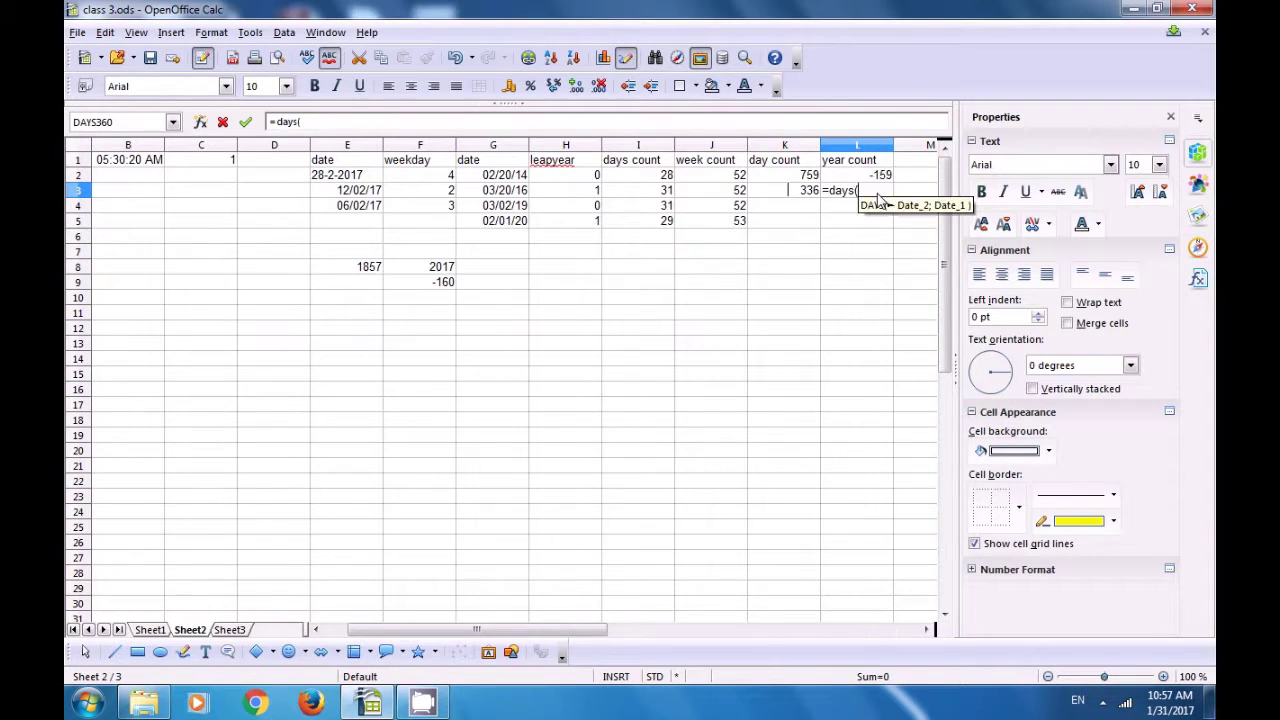
type("year")
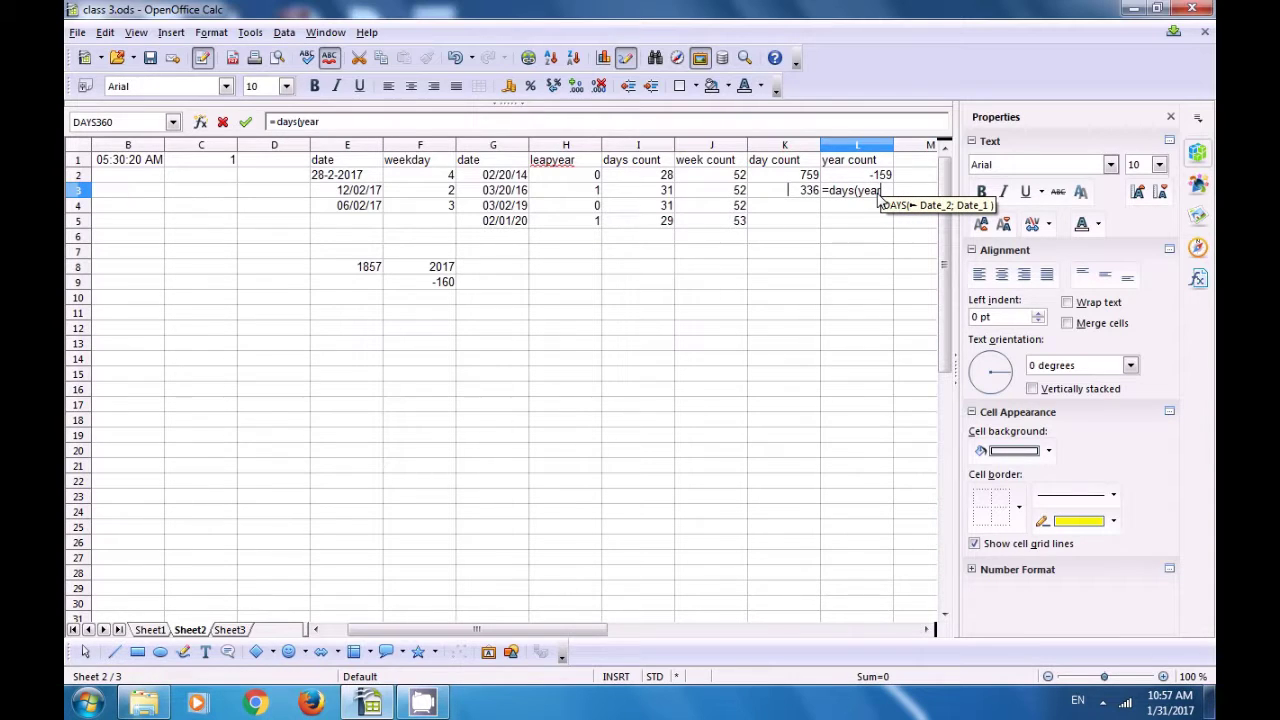
type("(")
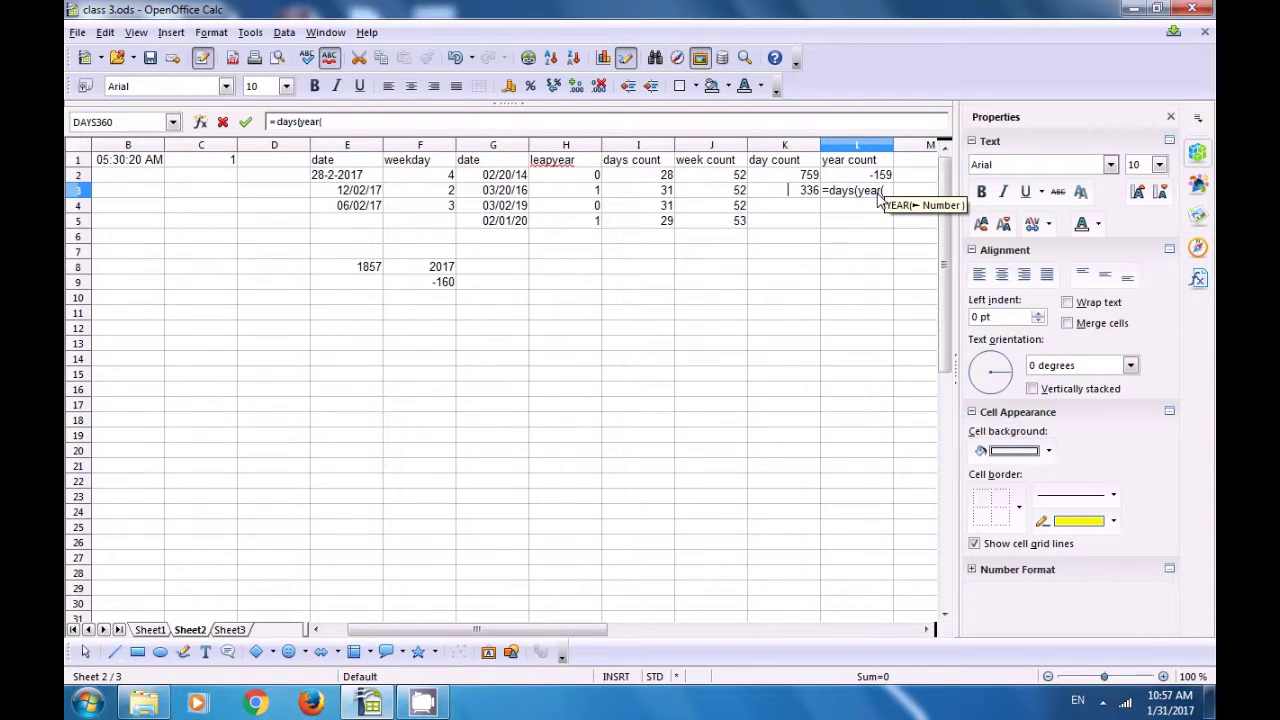
left_click(507, 224)
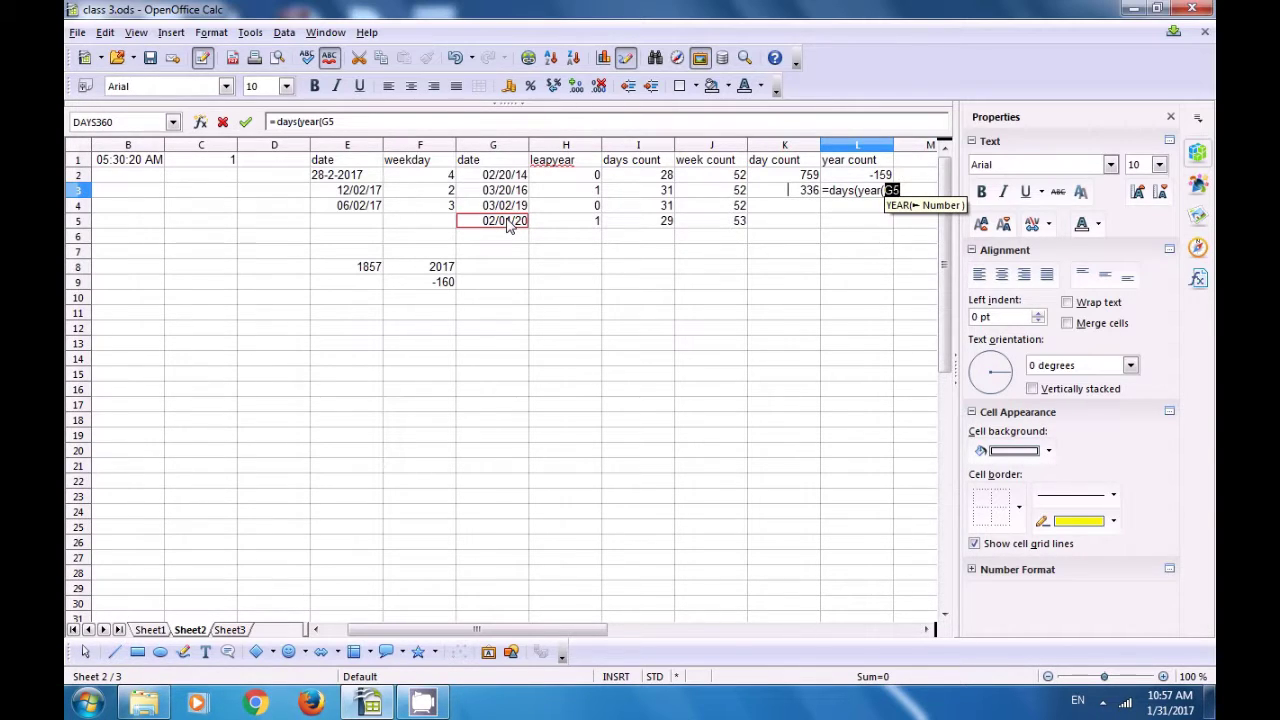
type(")")
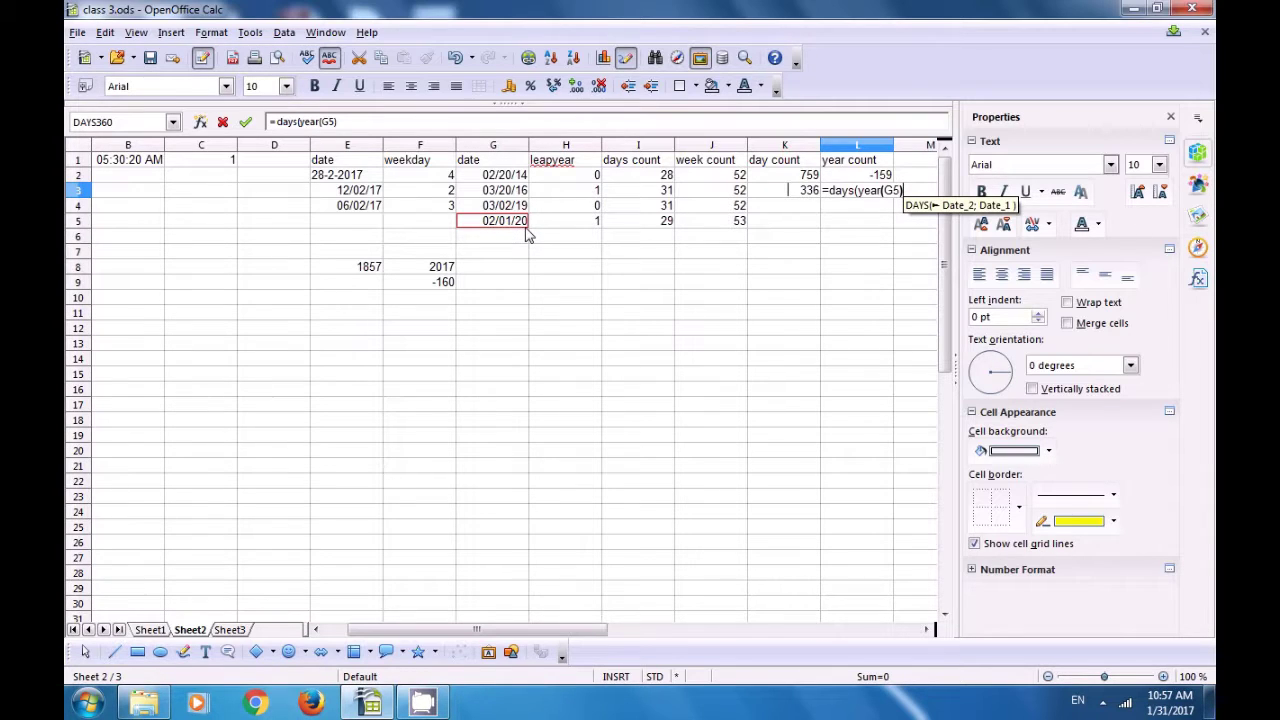
type(";")
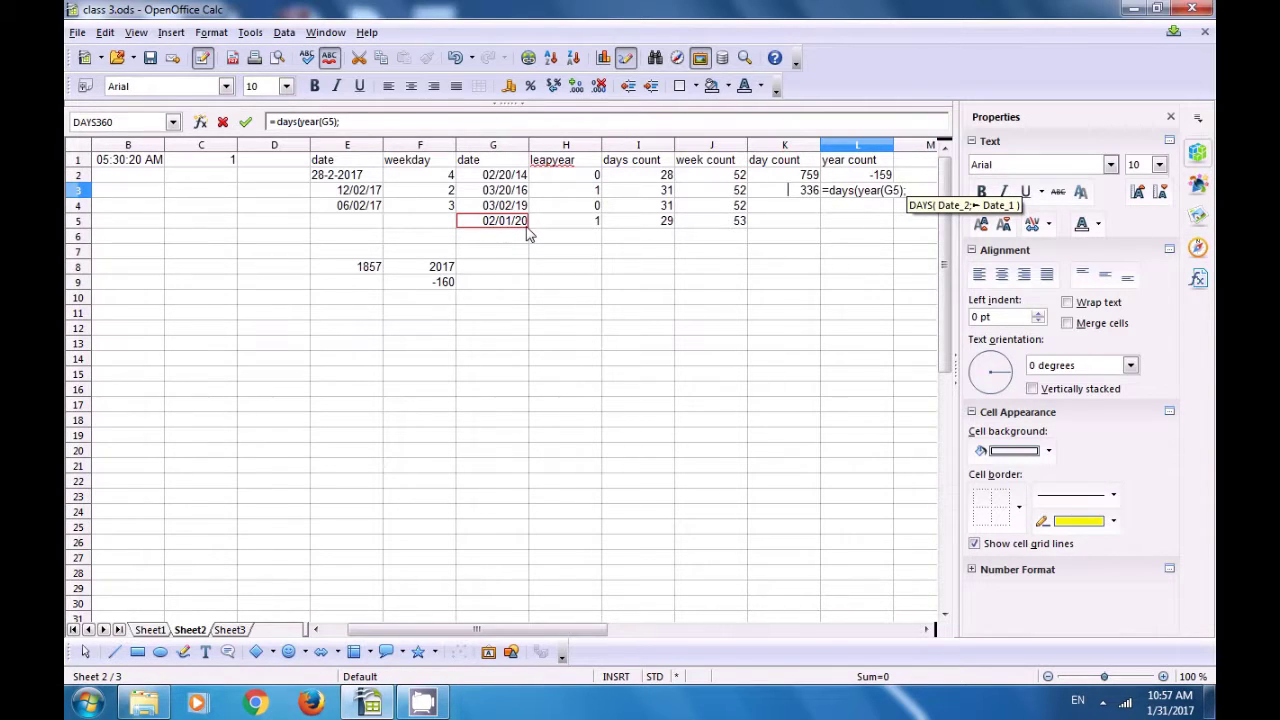
type("ya")
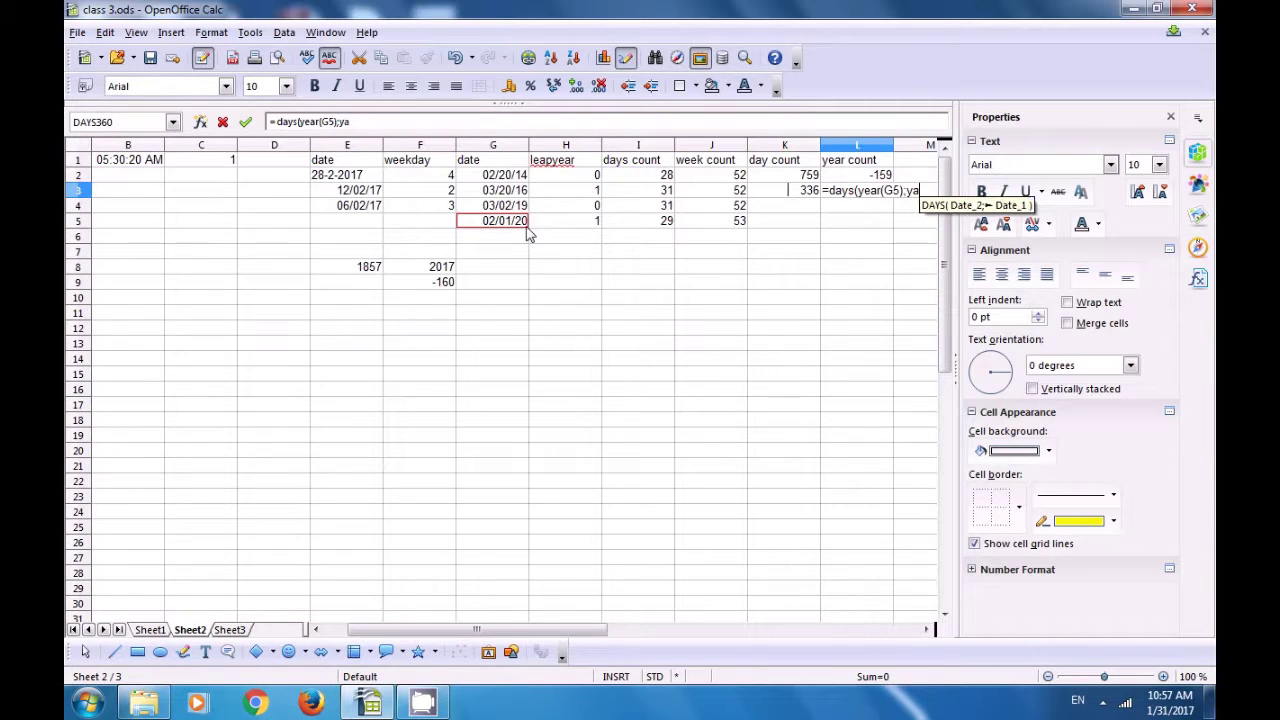
type("er")
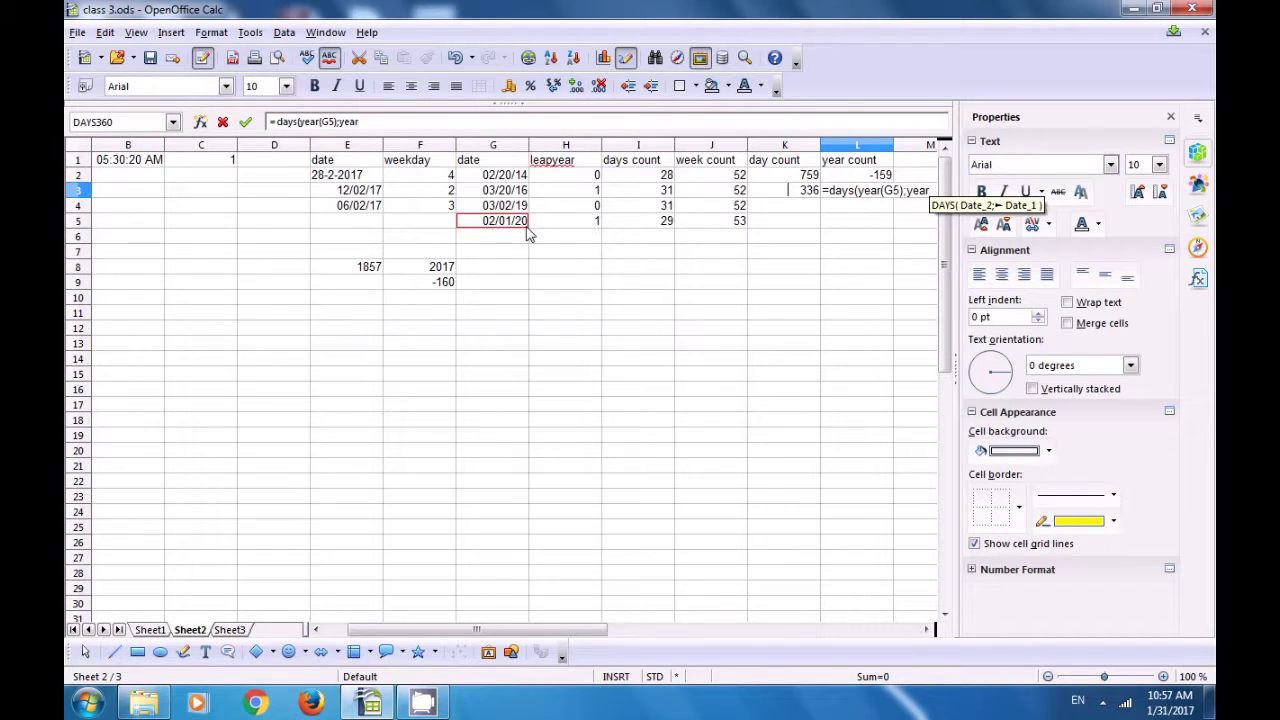
type("(")
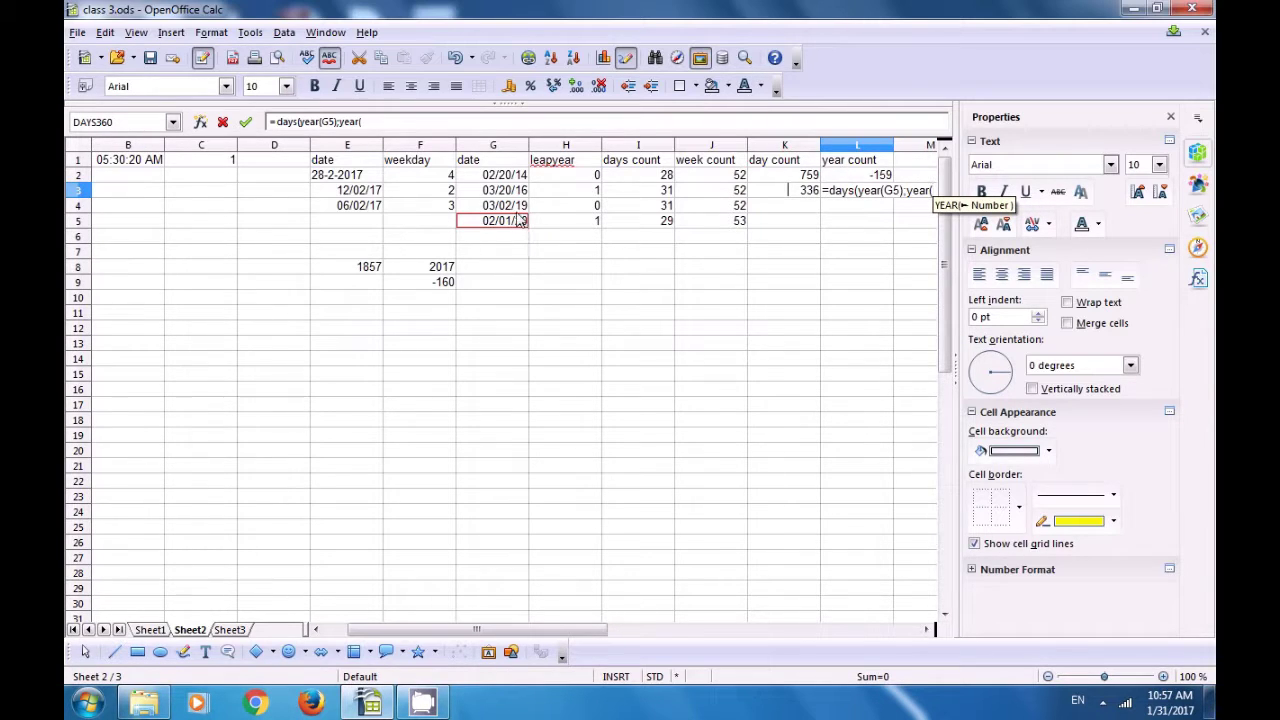
left_click(516, 208)
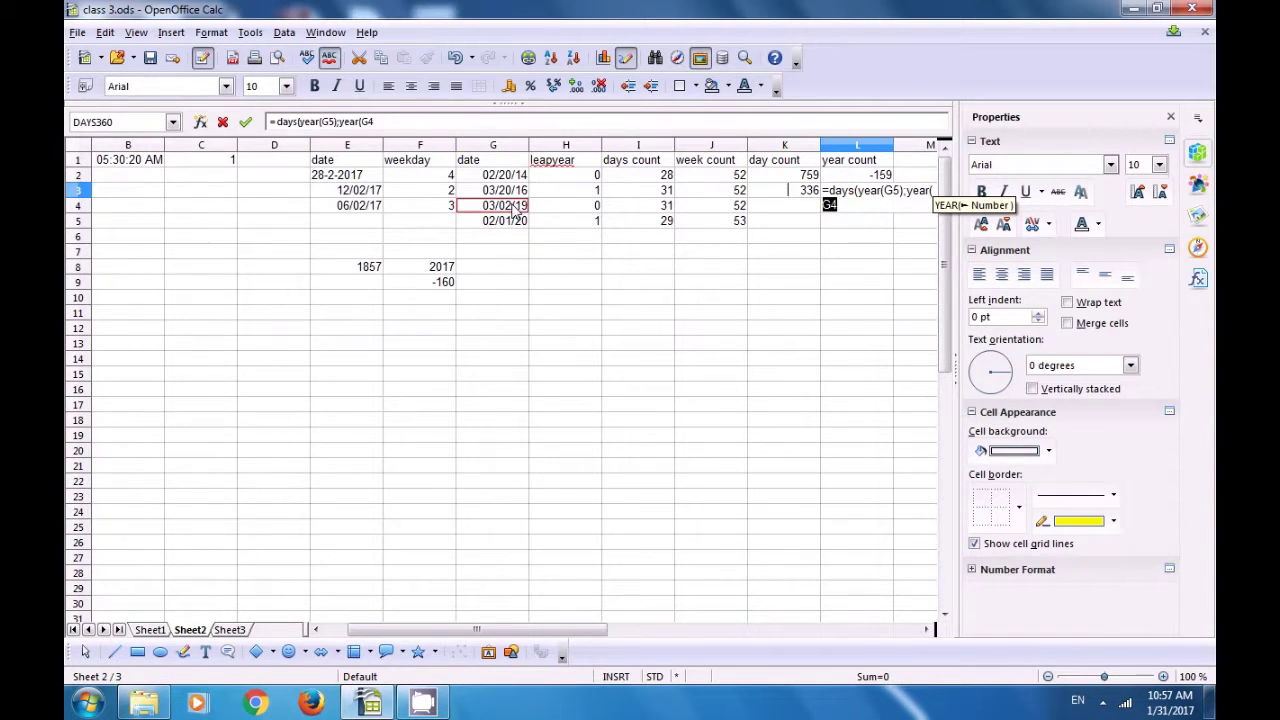
type(")")
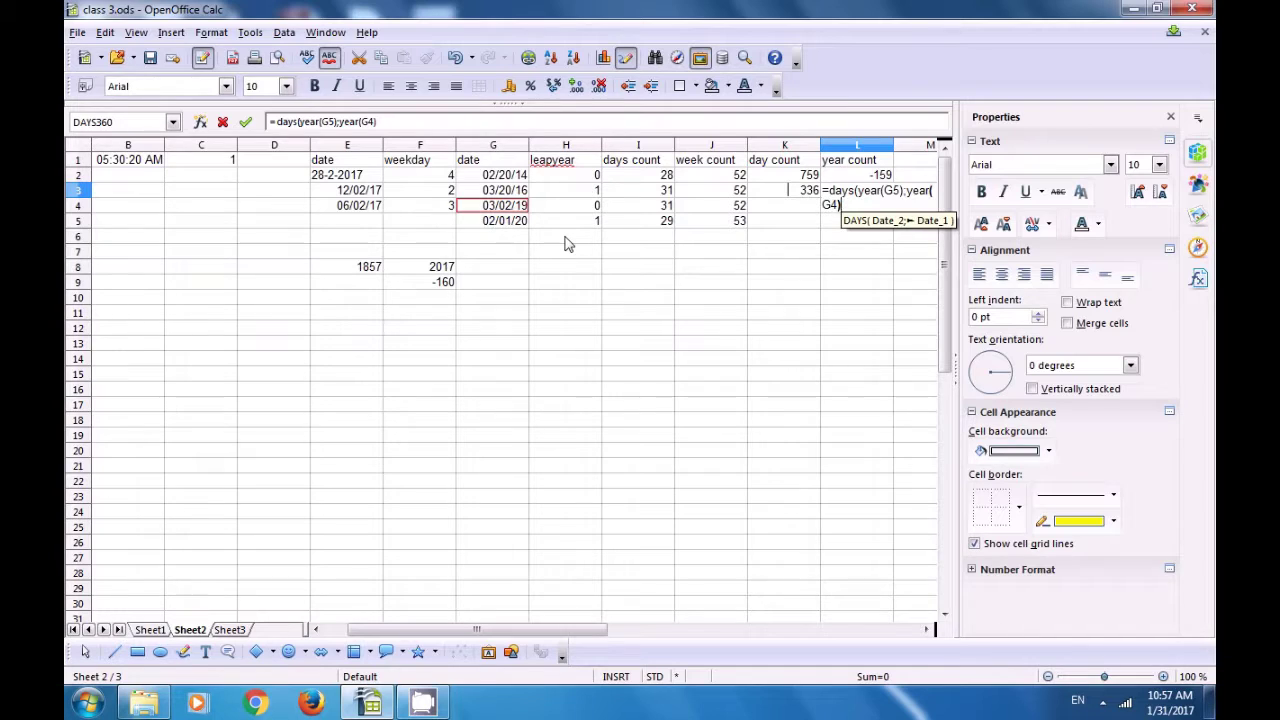
type(")")
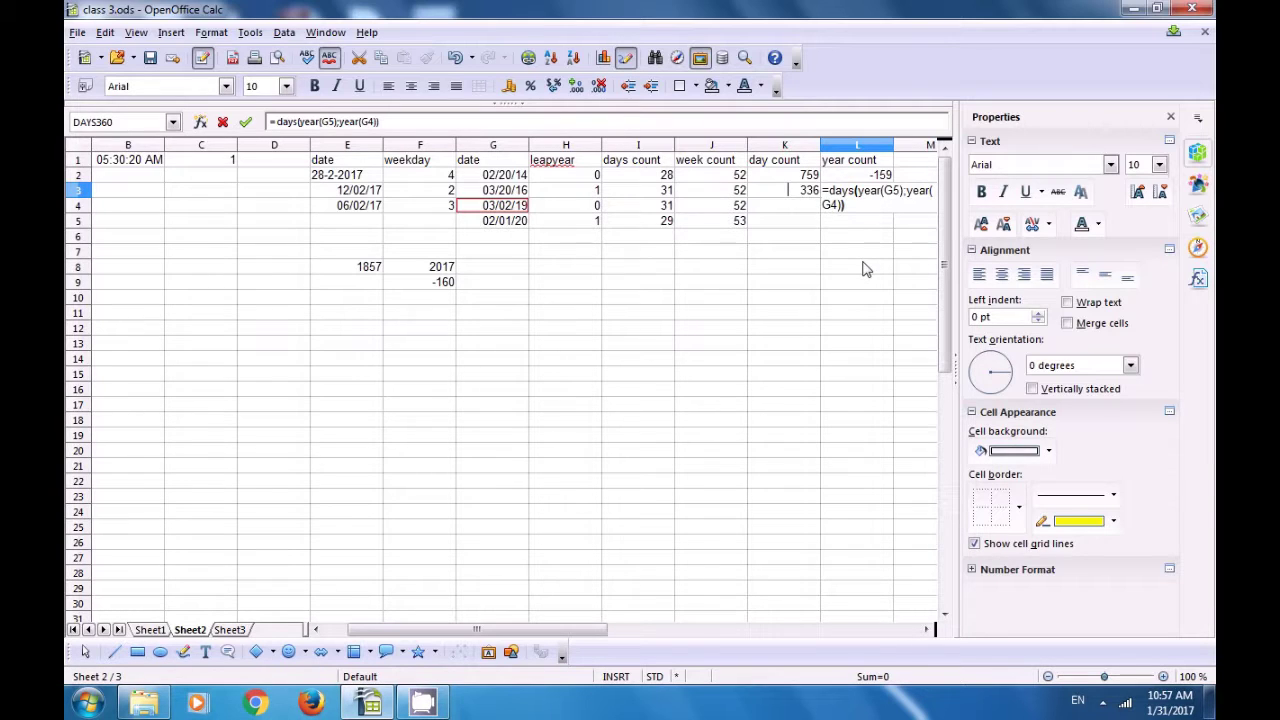
key("Return")
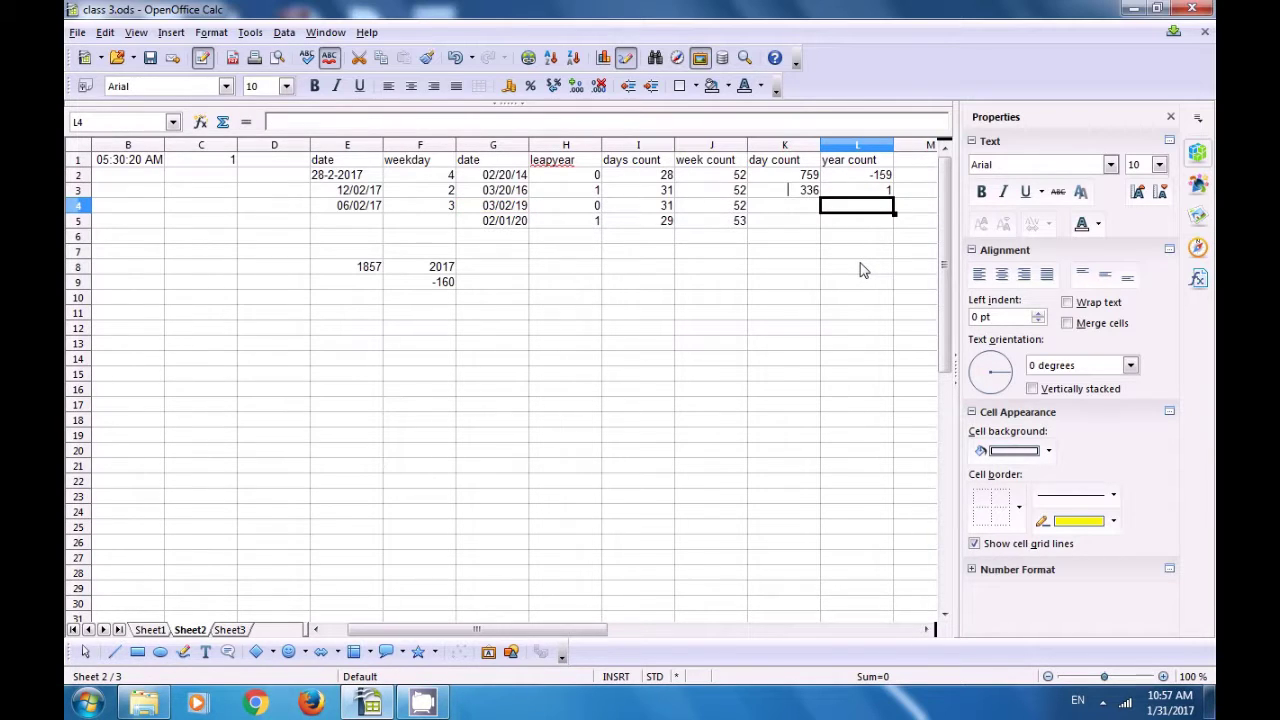
Step: Review L3's year count formula against the dates in G5 and G4
left_click(877, 193)
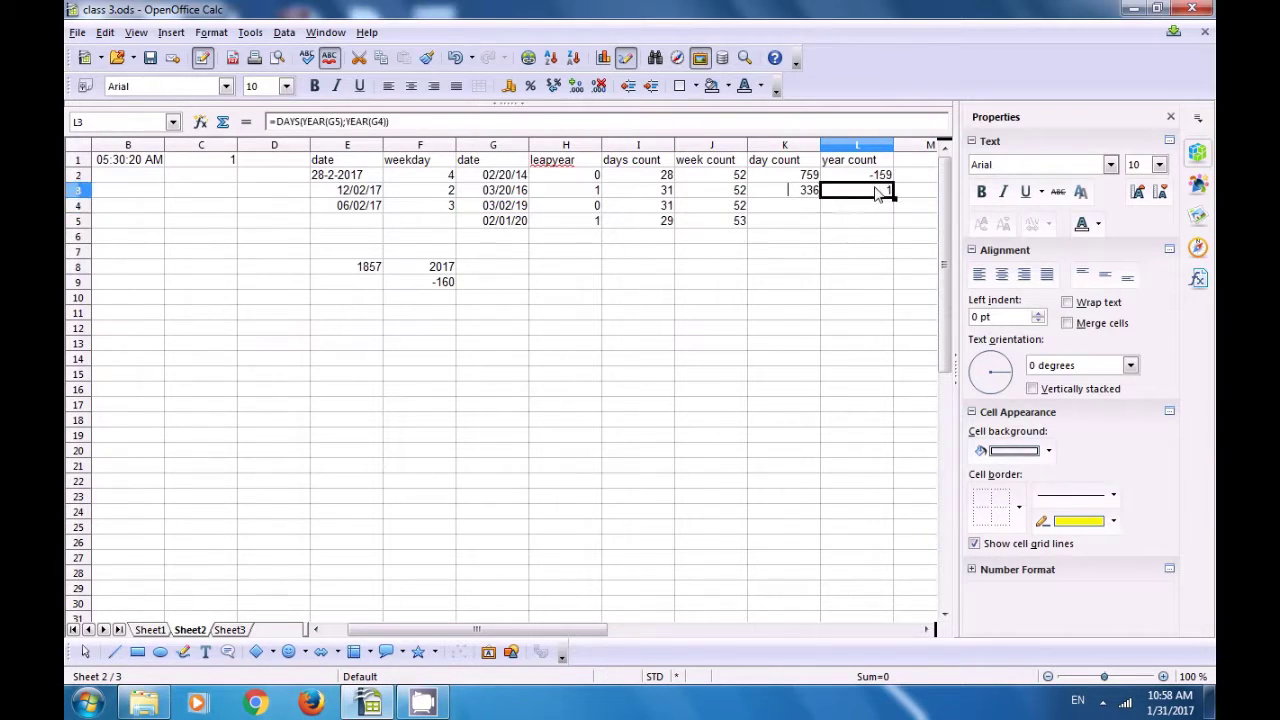
left_click(513, 221)
left_click(514, 205)
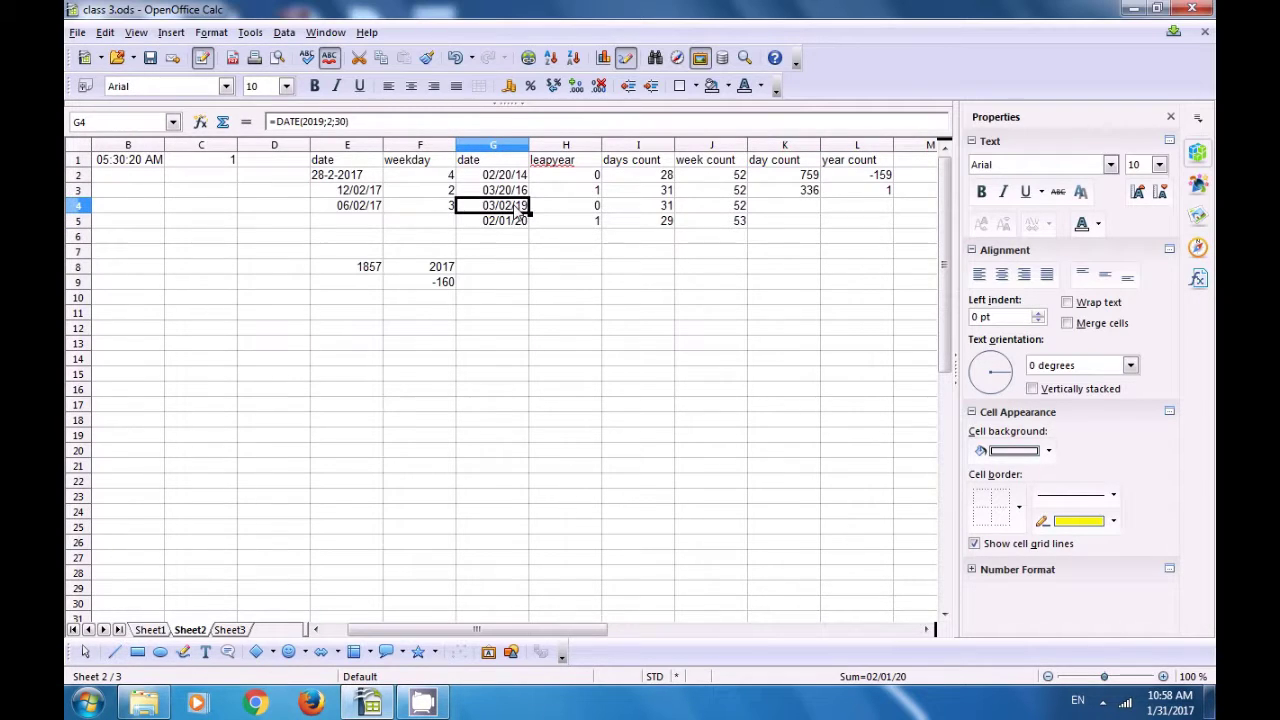
left_click(876, 193)
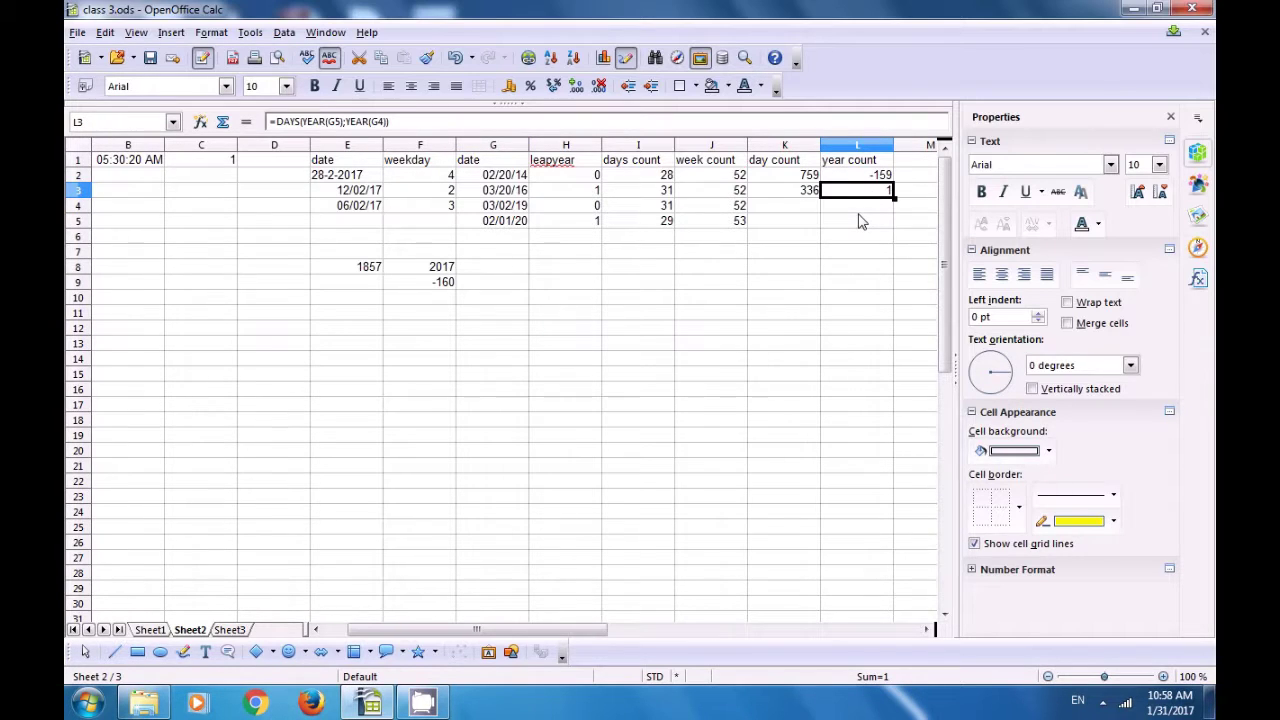
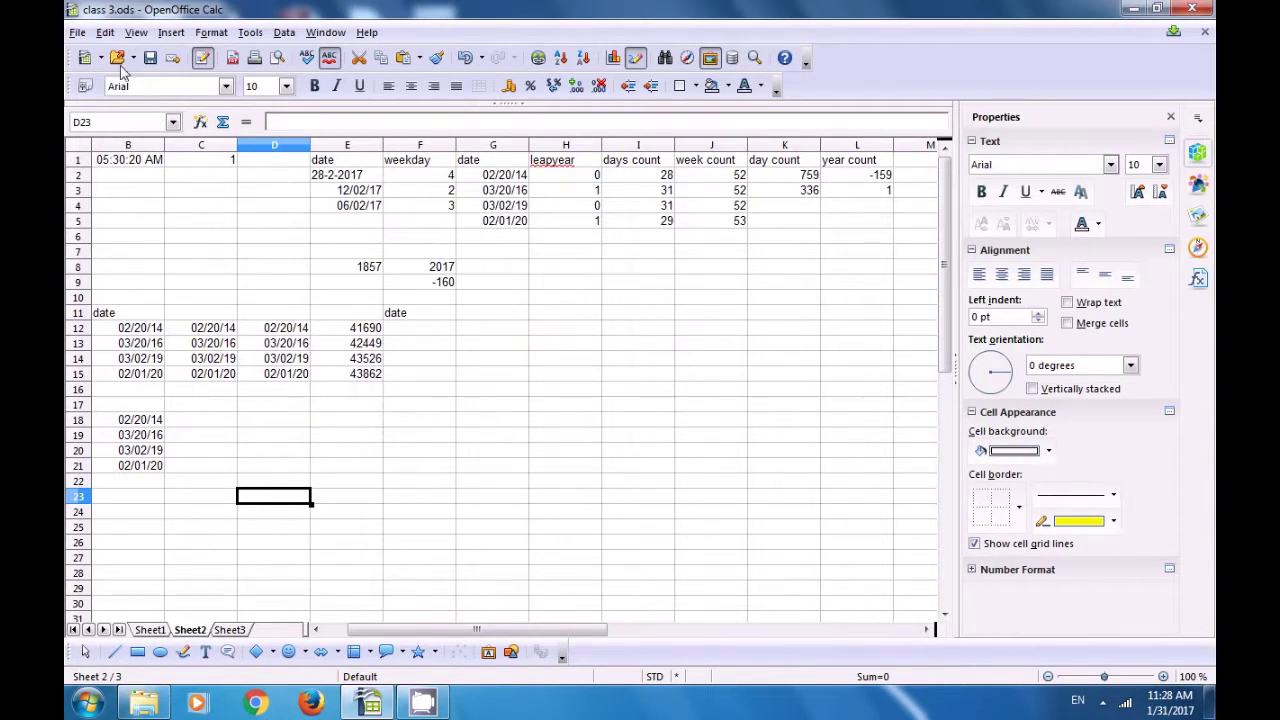
Step: Compare class 3.ods with the class 1 spreadsheet via Edit > Compare Document
left_click(104, 33)
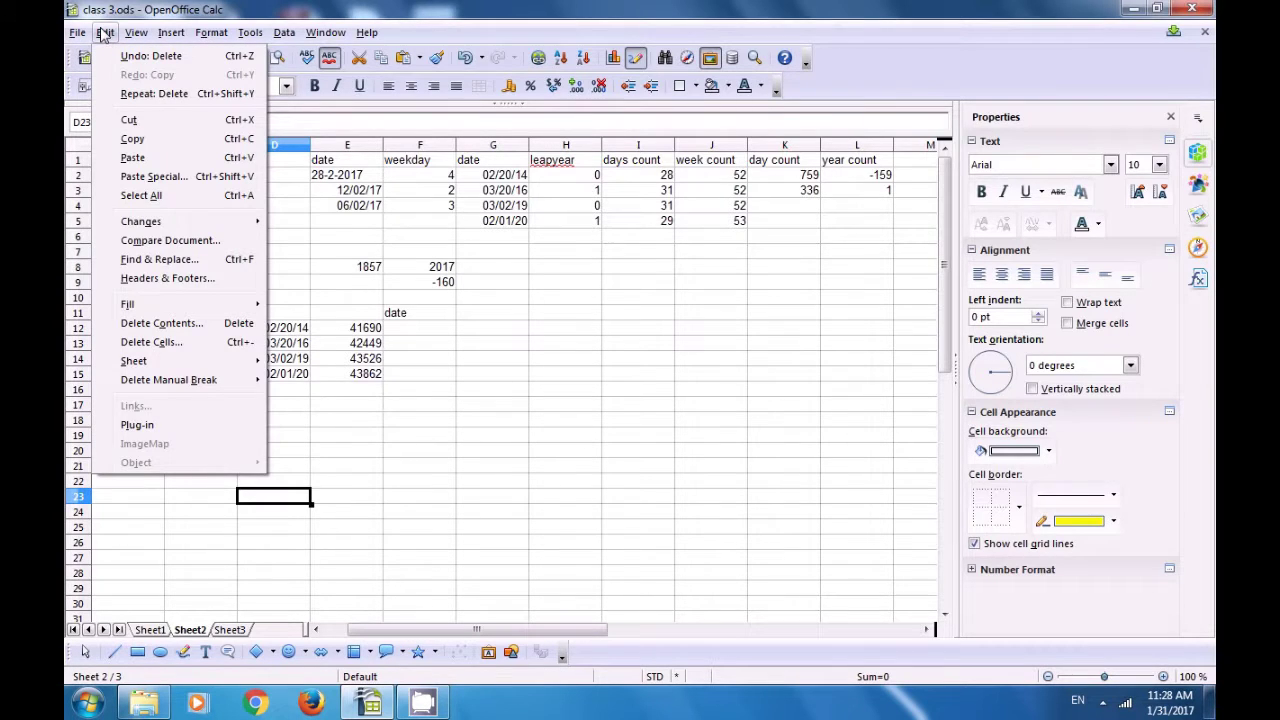
left_click(145, 243)
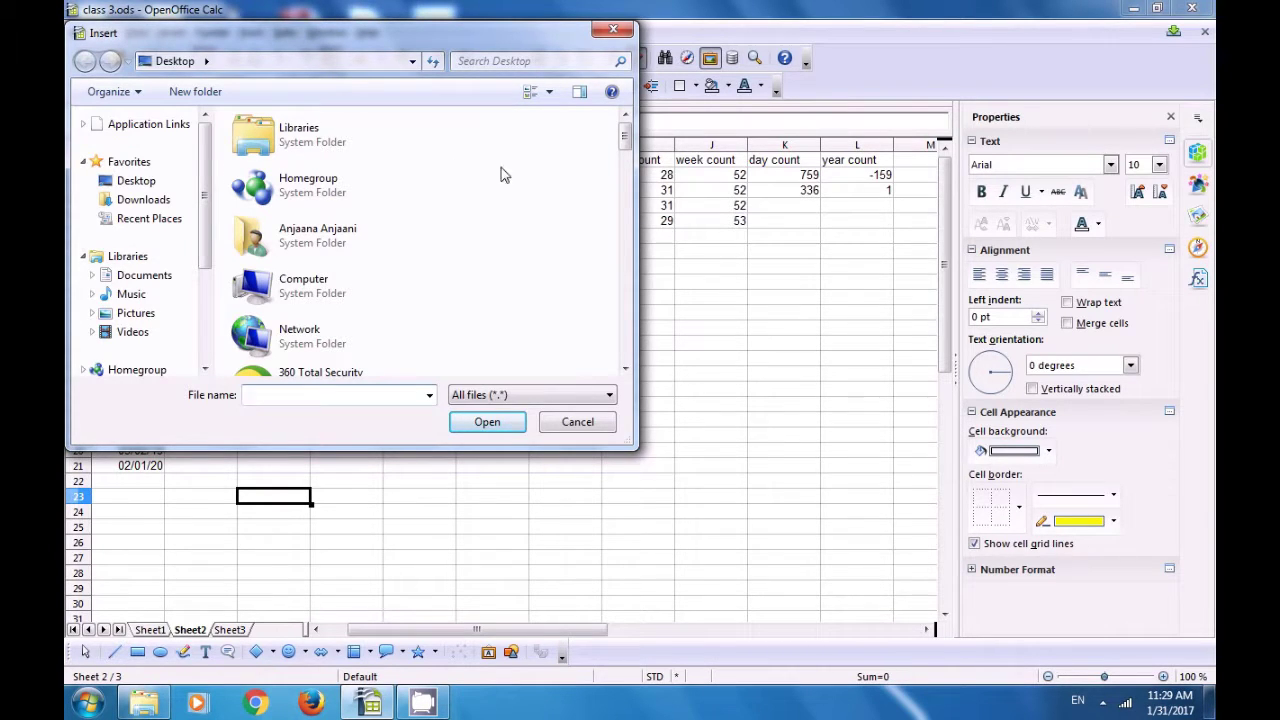
left_click_drag(623, 140, 620, 262)
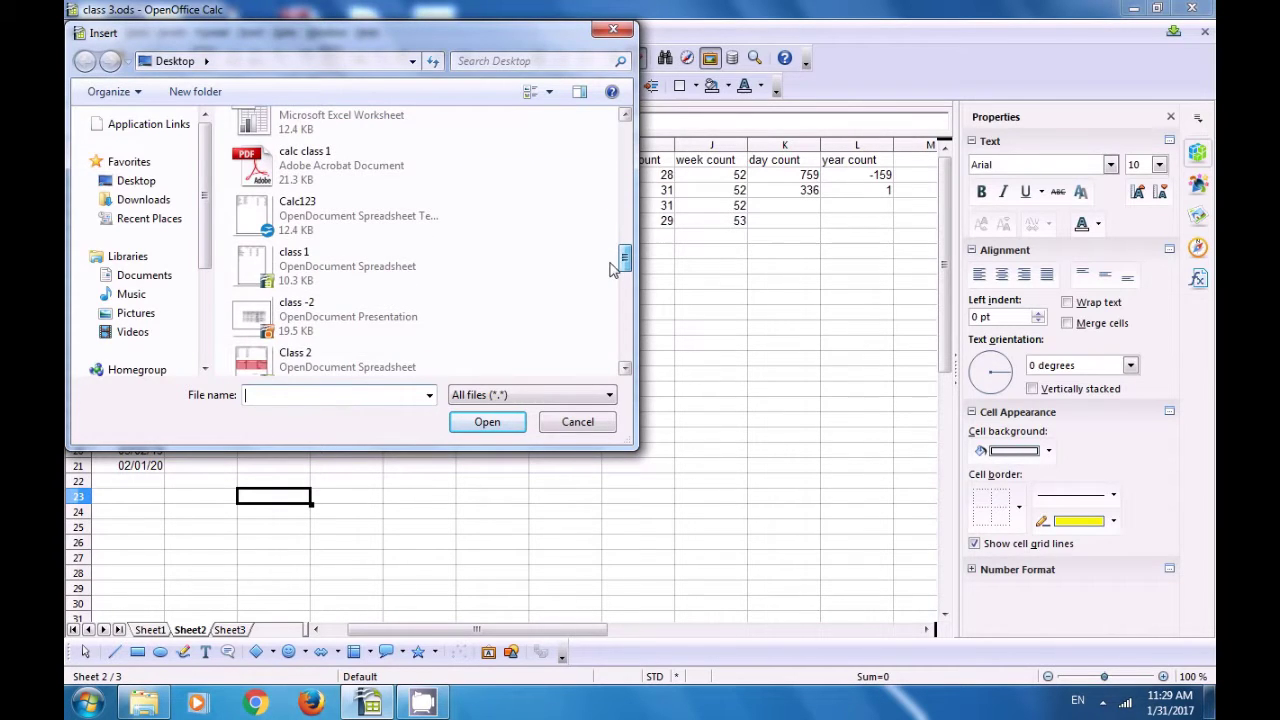
left_click(342, 278)
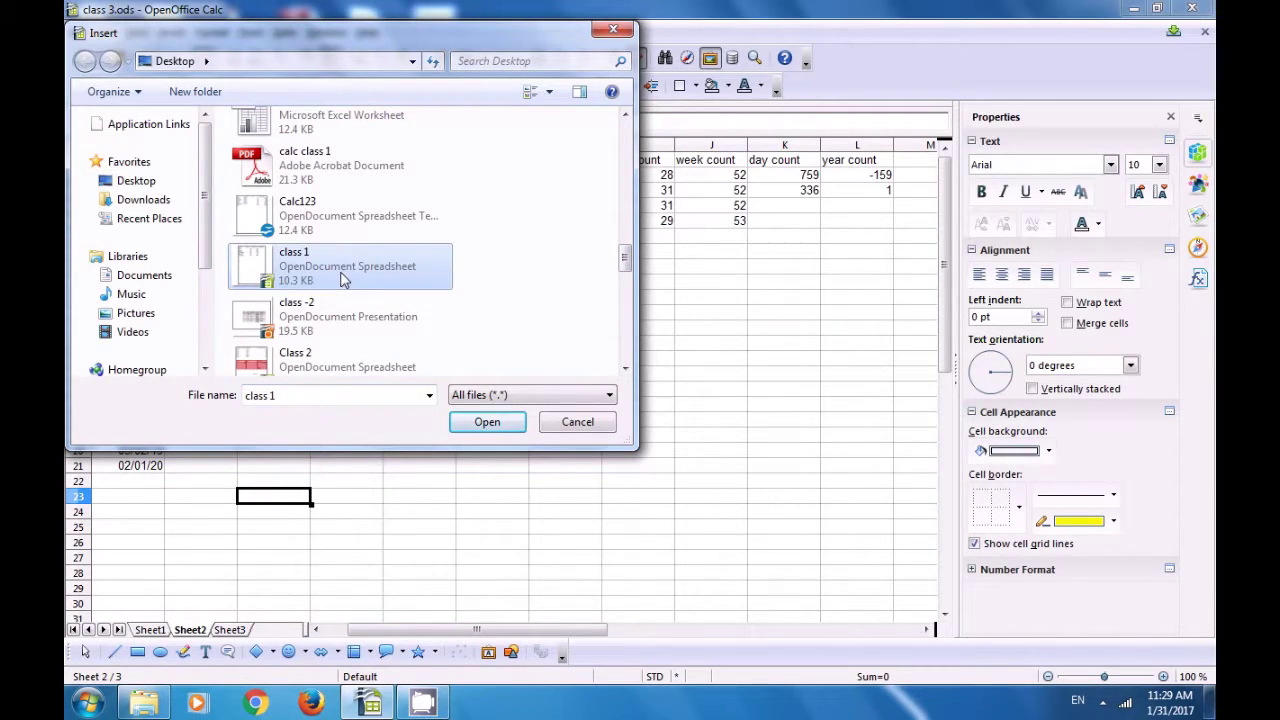
left_click(486, 422)
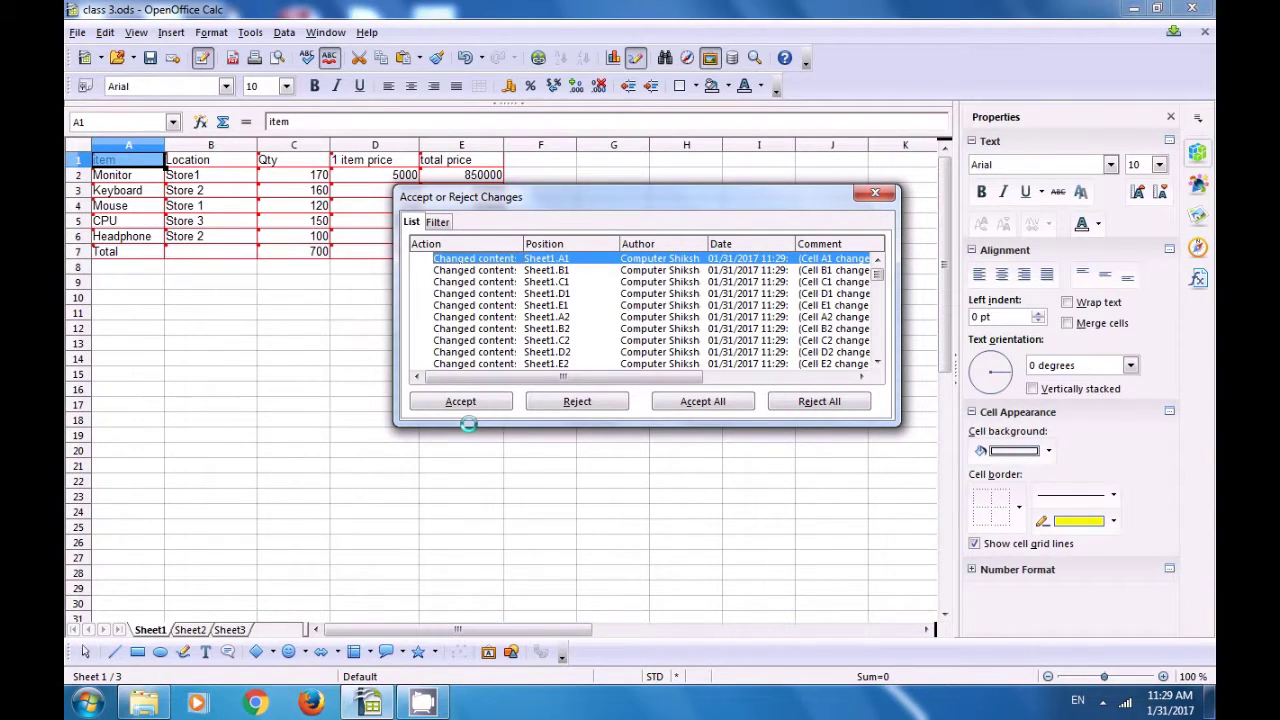
Step: Step through the Sheet1 changes in cells B1 to D2 and the total cell C7
left_click(467, 271)
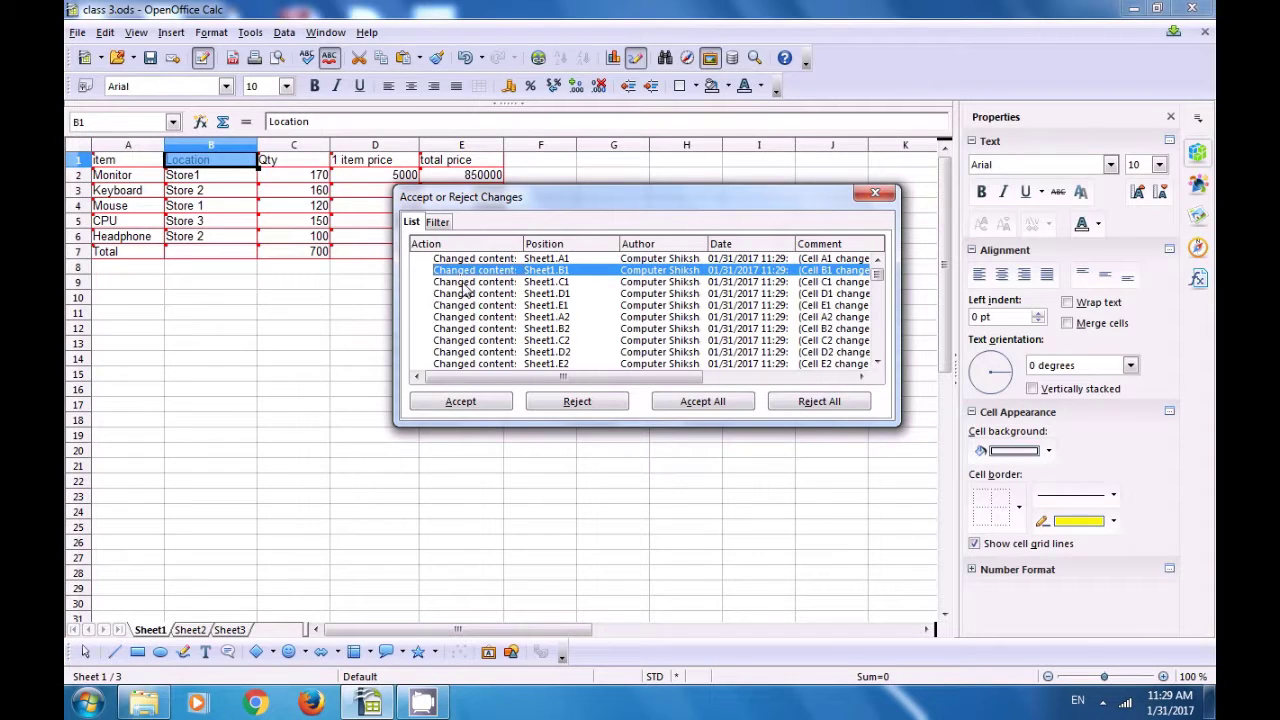
left_click(465, 284)
left_click(477, 294)
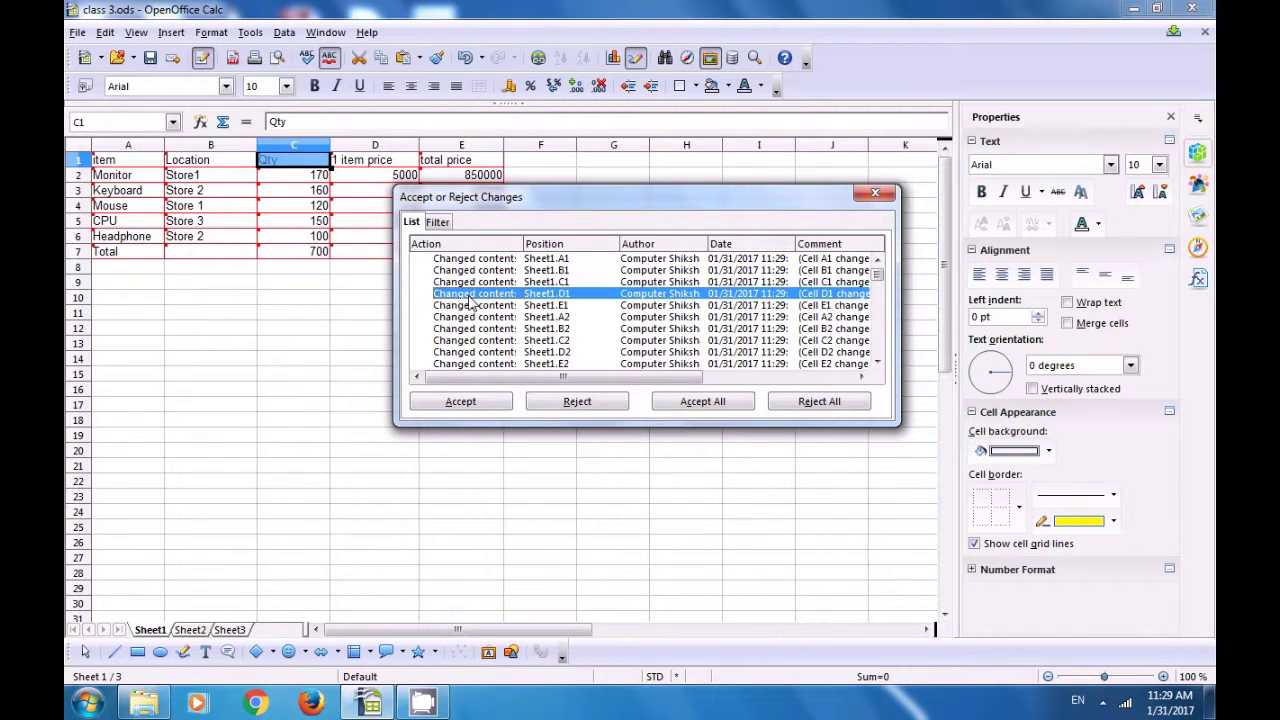
left_click(478, 305)
left_click(480, 317)
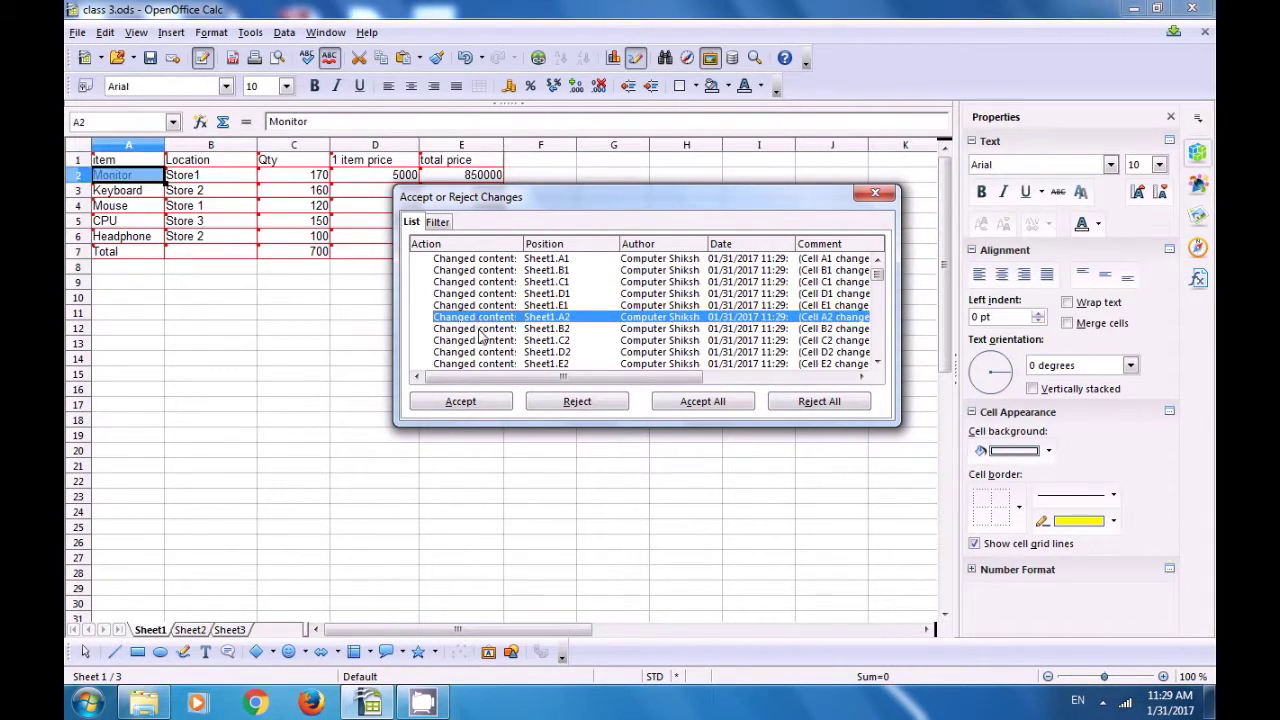
left_click(481, 329)
left_click(481, 341)
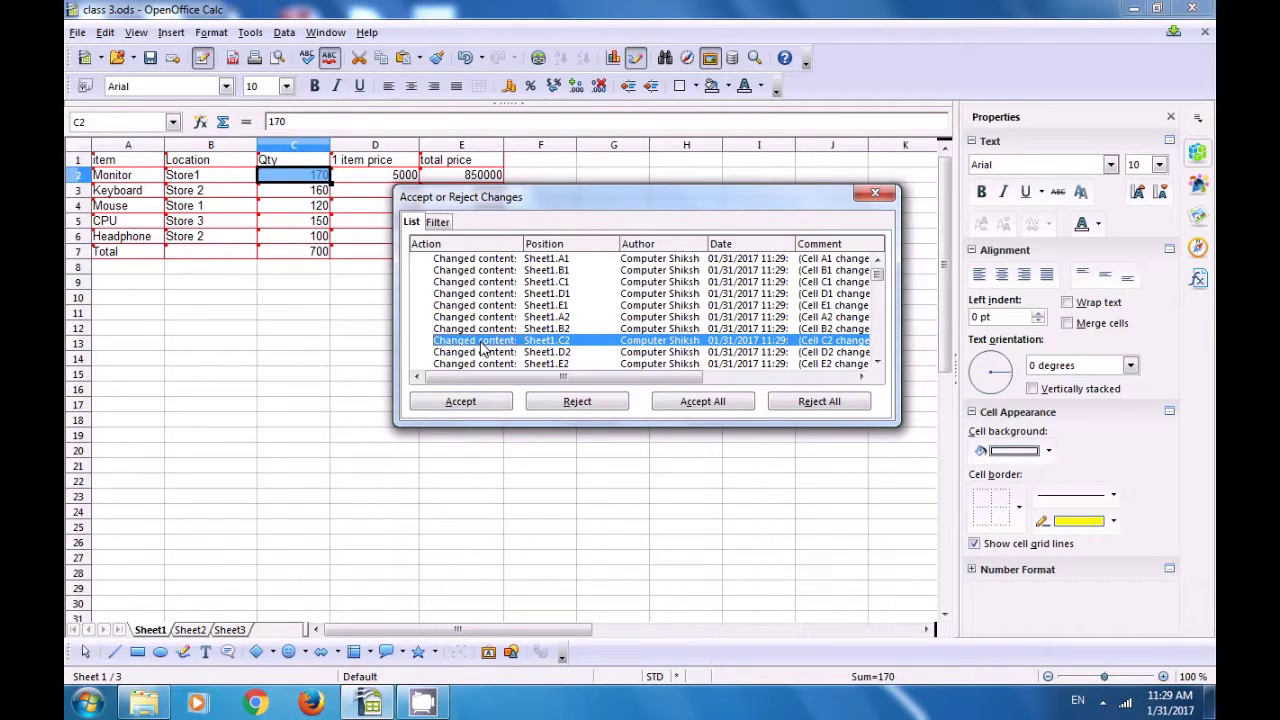
left_click(481, 352)
scroll(495, 320, "down", 4)
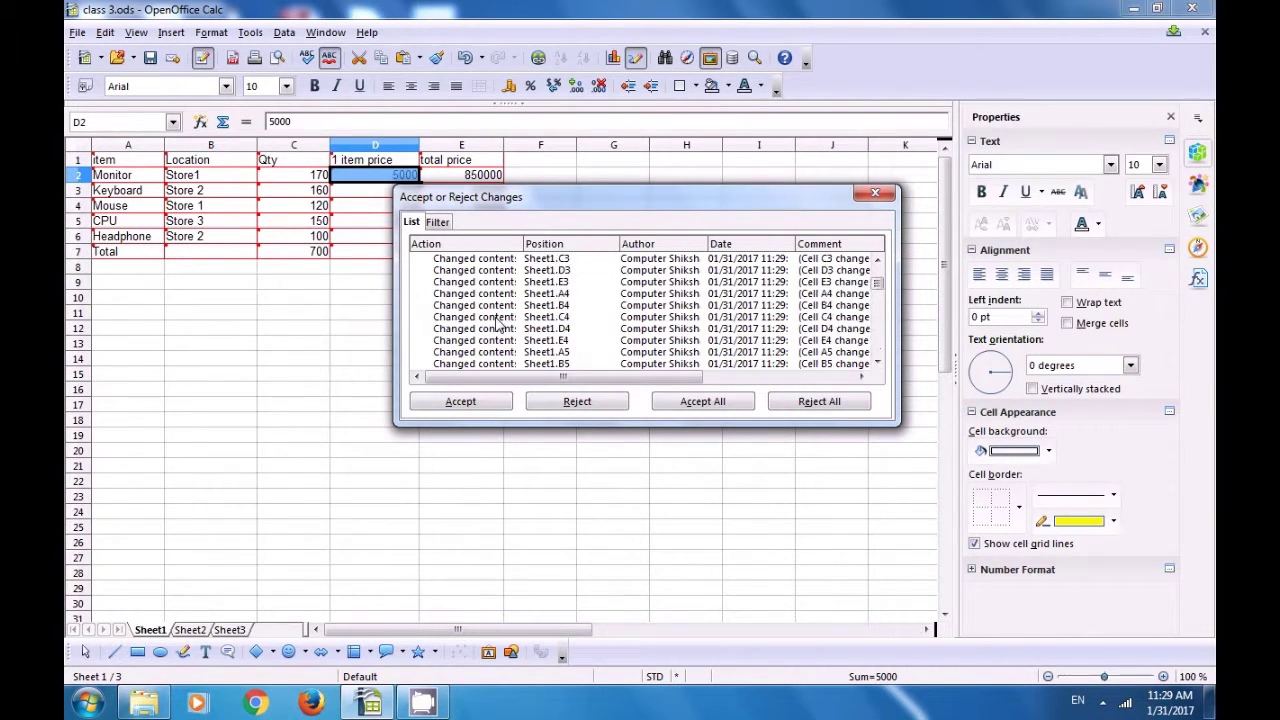
scroll(497, 320, "down", 3)
left_click(497, 324)
Step: Step through the Sheet2 changes in E2, B15, B18, B19 and B21
scroll(497, 326, "down", 4)
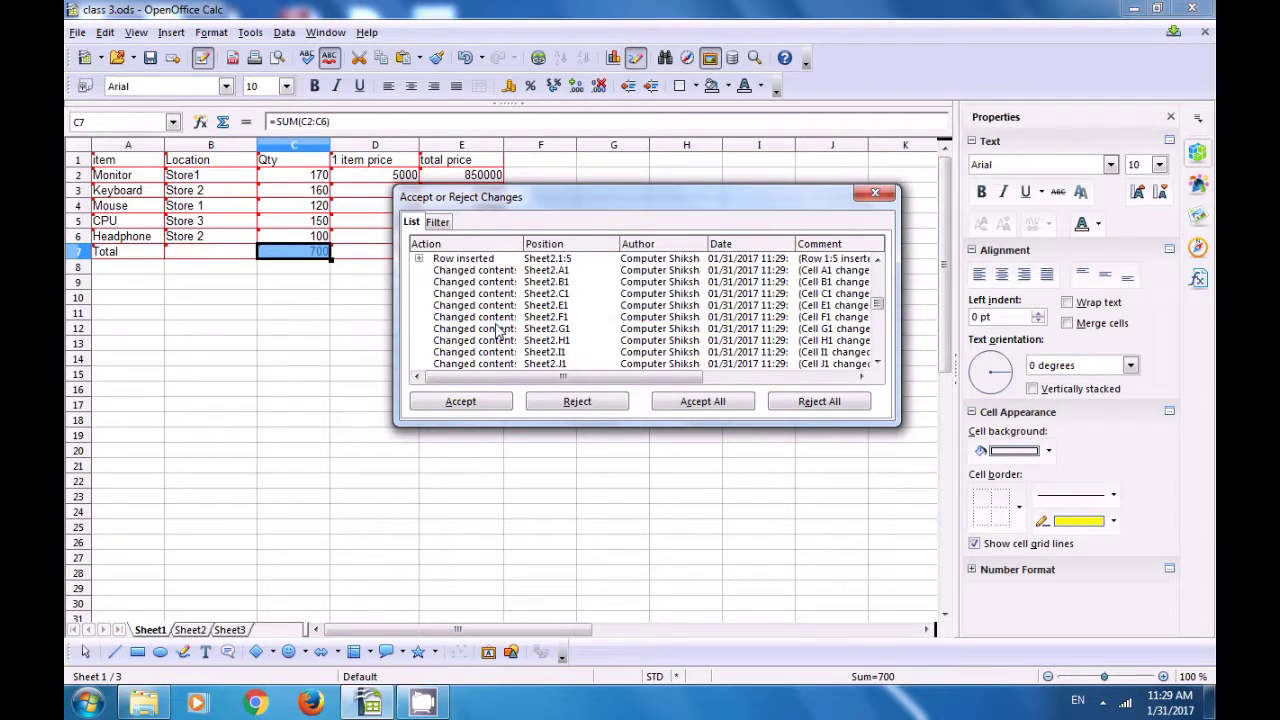
left_click(497, 330)
scroll(497, 330, "down", 3)
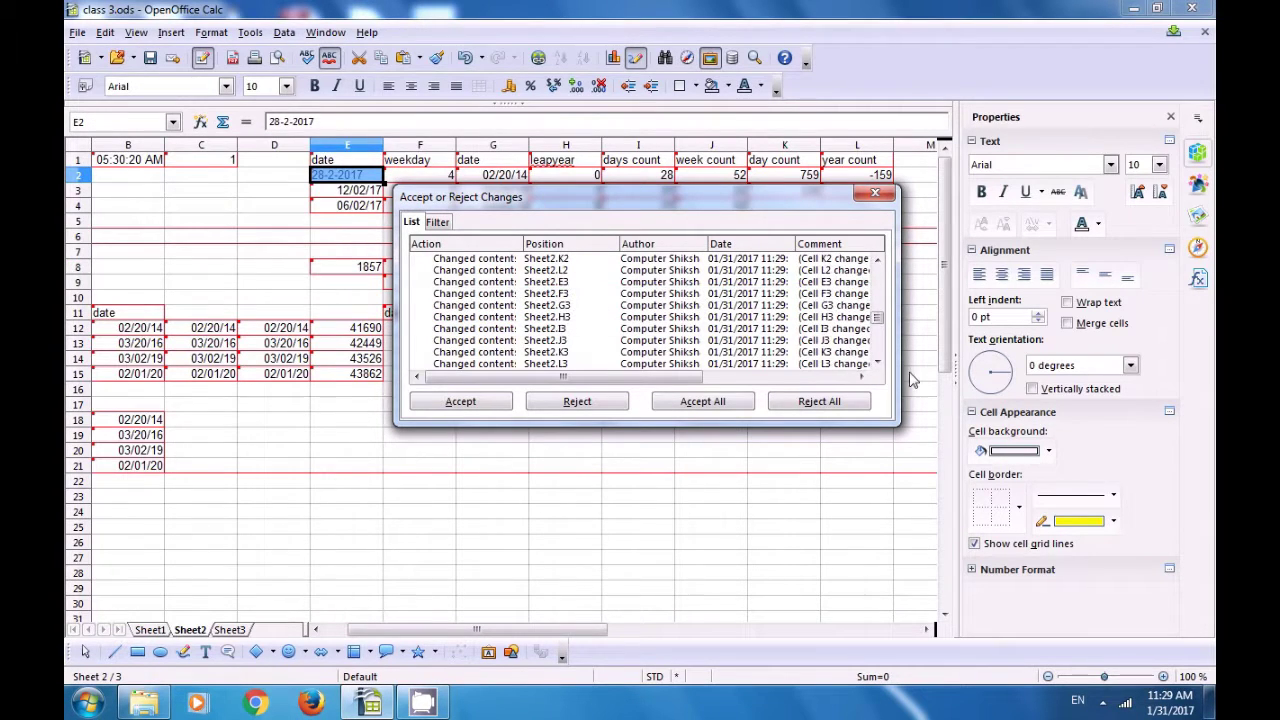
left_click_drag(877, 318, 877, 347)
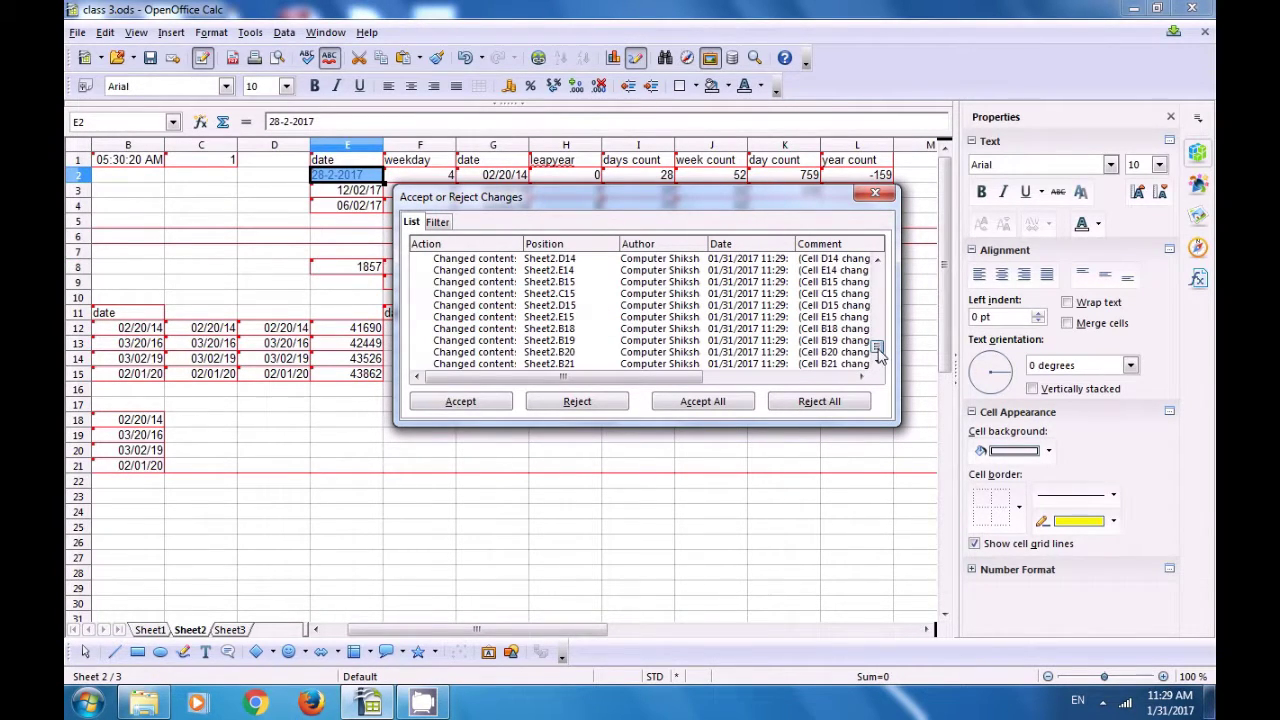
left_click(657, 341)
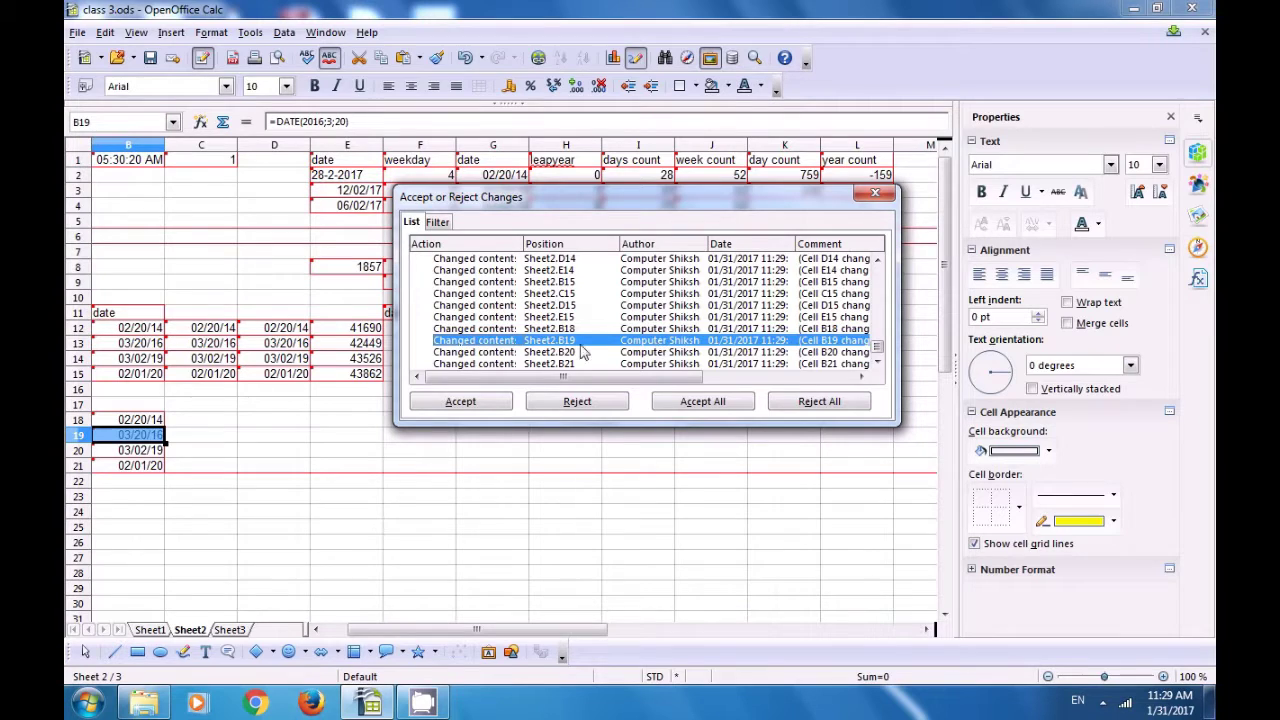
left_click(494, 283)
left_click(466, 340)
left_click(590, 366)
left_click(548, 329)
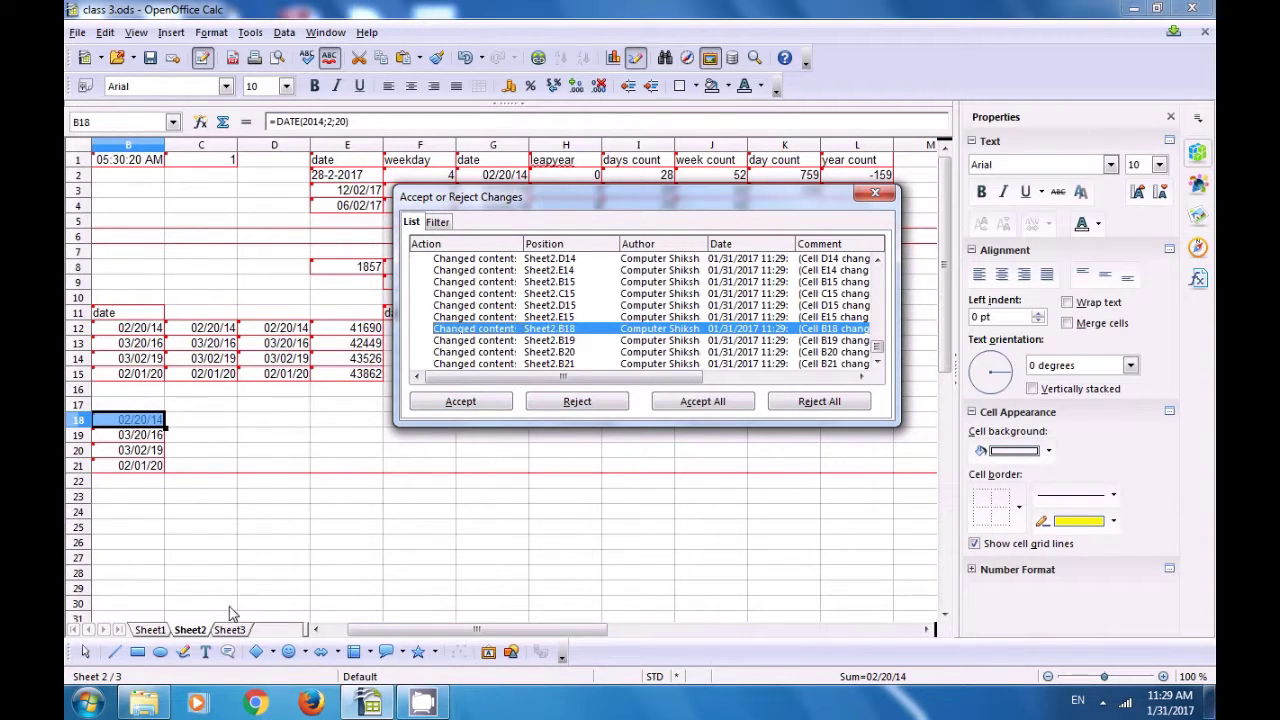
Step: Enter 'hmhjh' in E23 and 'fgg' in F24
left_click(334, 510)
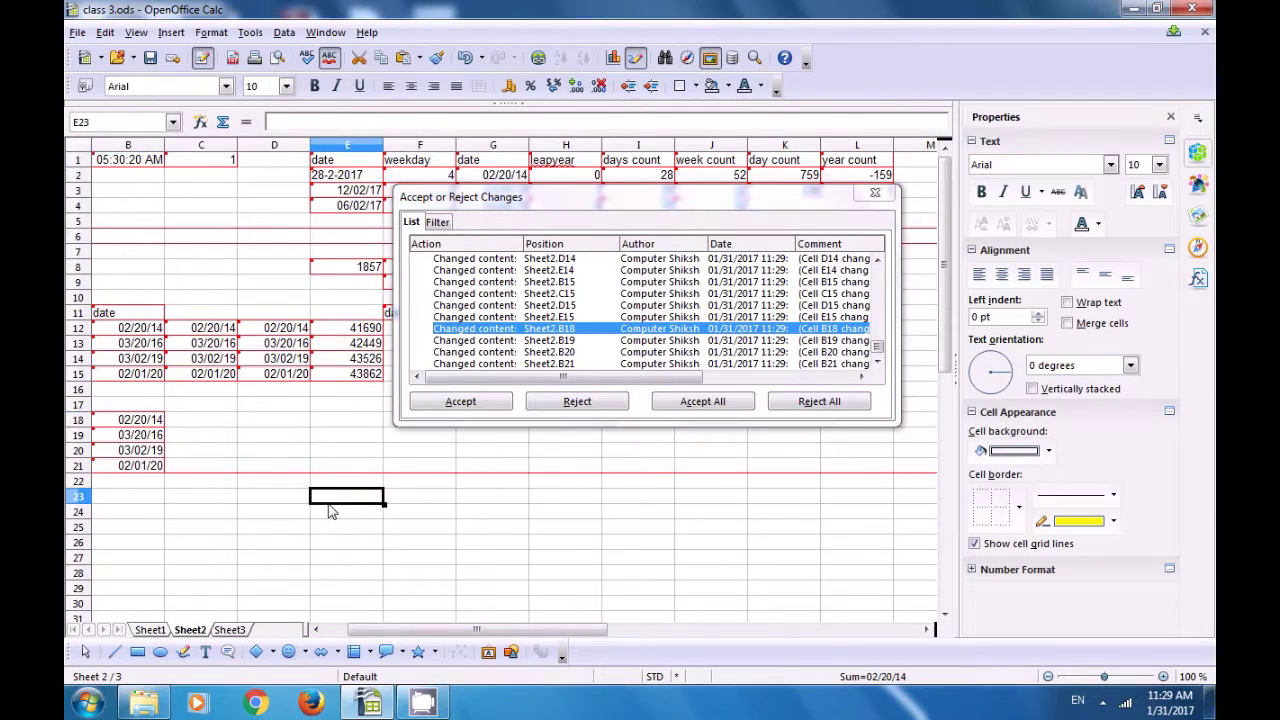
type("hmhjh")
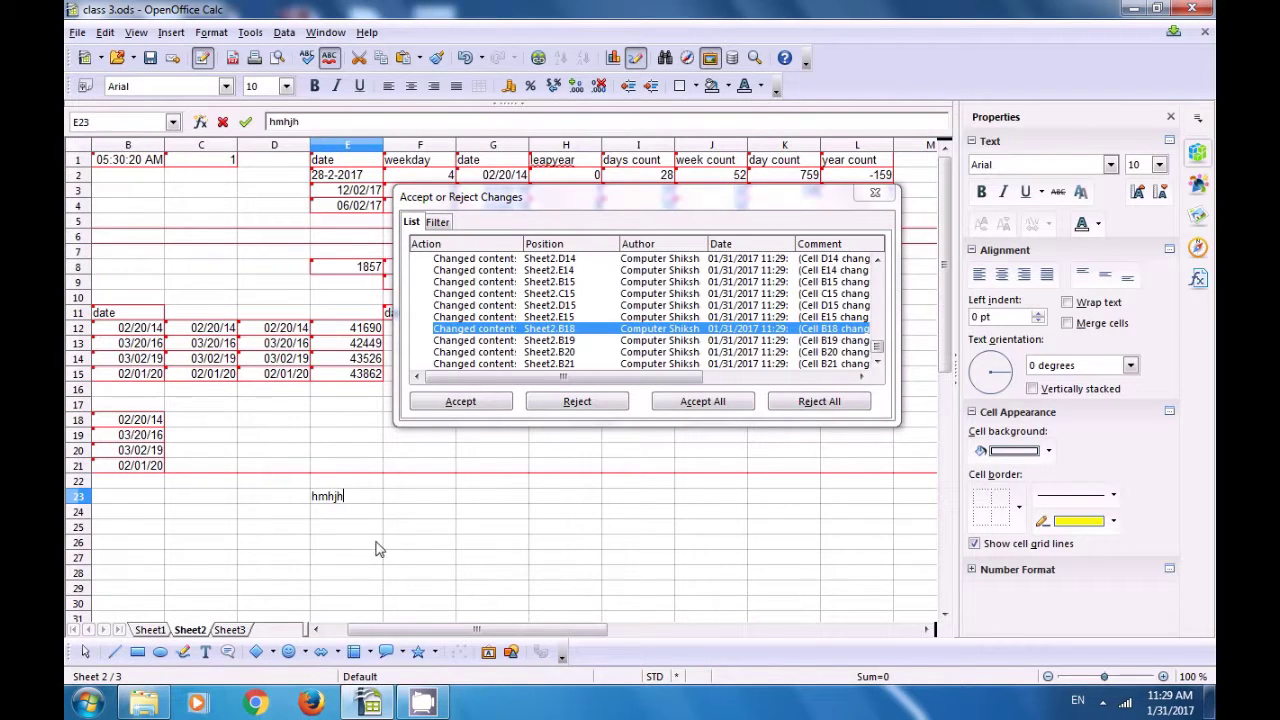
key("Return")
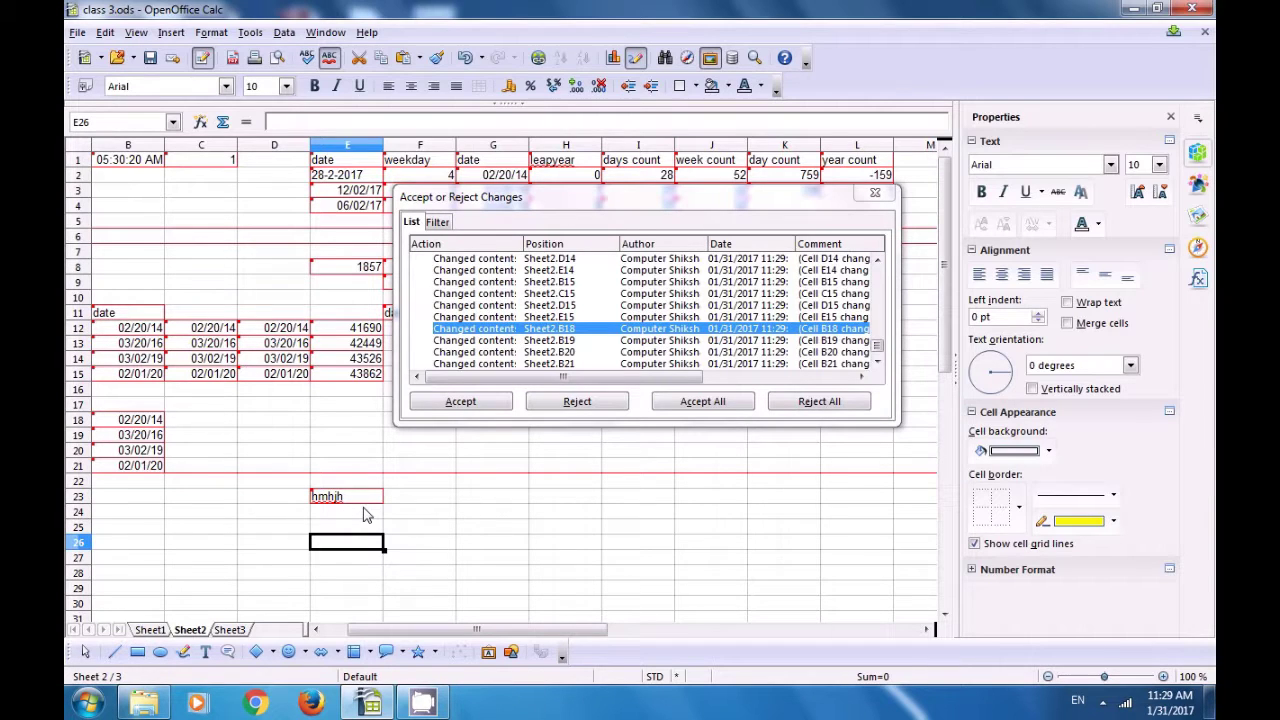
left_click(427, 511)
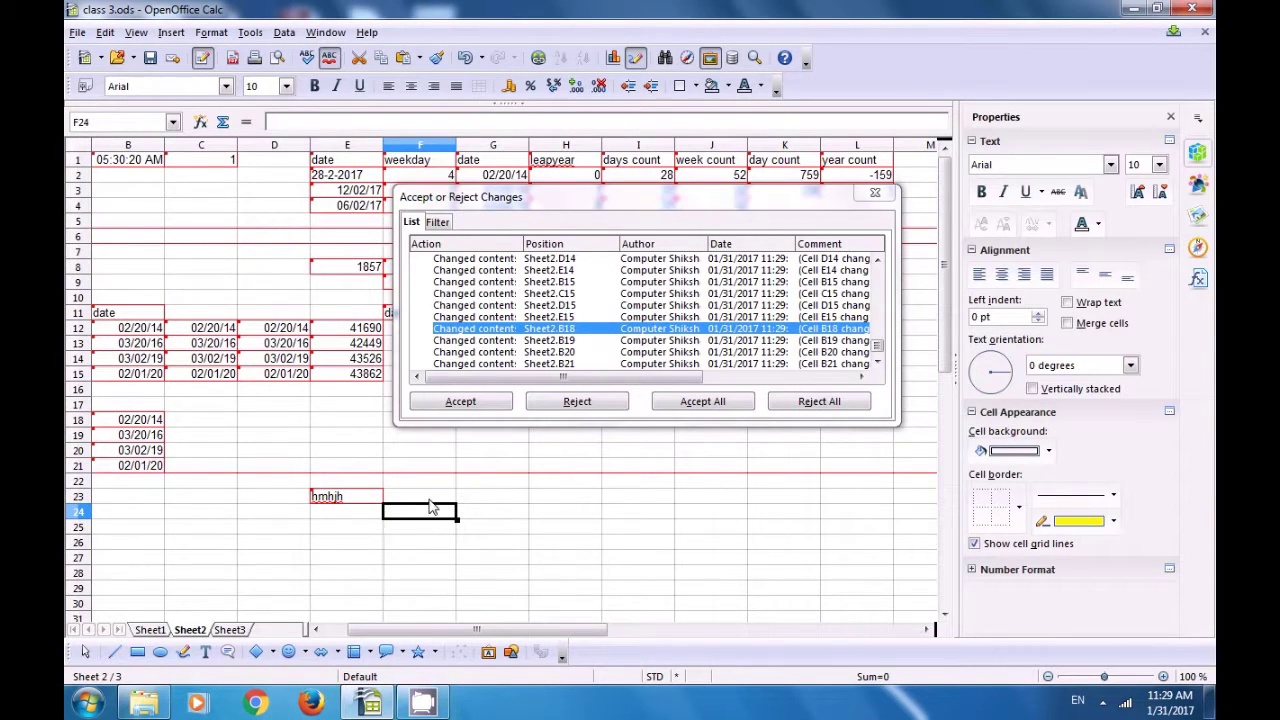
type("fgg")
key("Return")
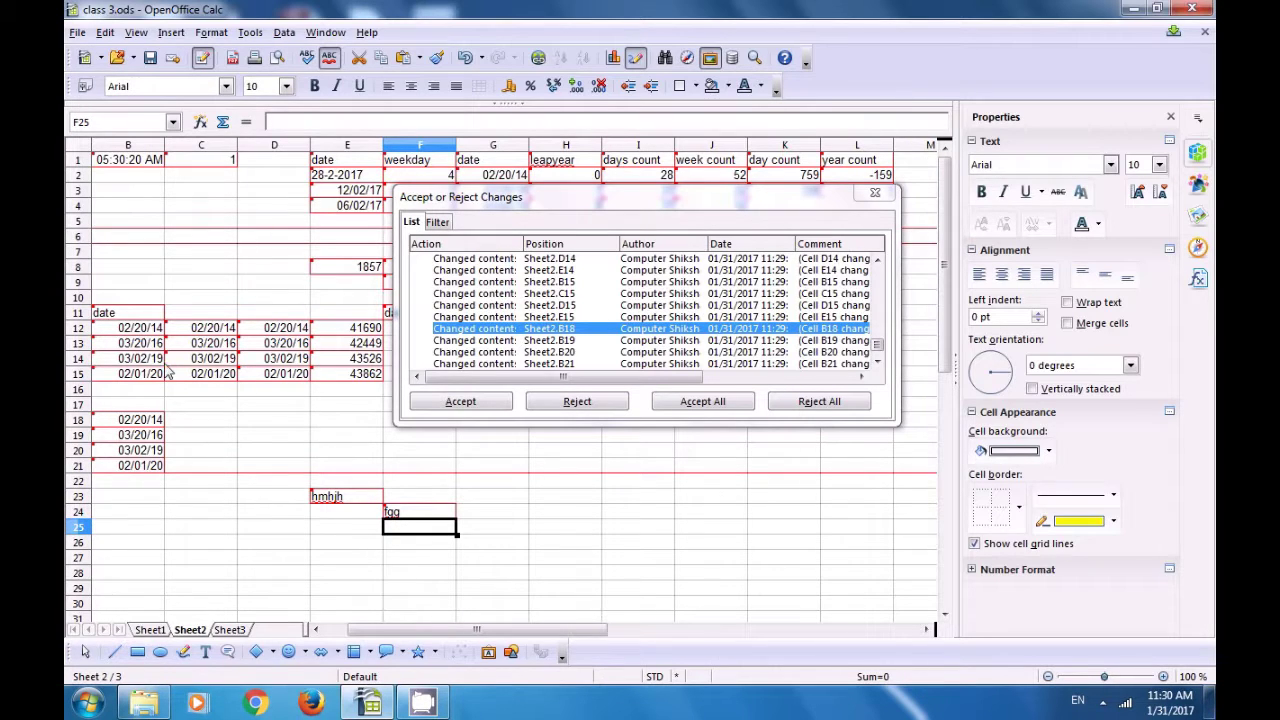
Step: Clear the date from B11 and close the Accept or Reject Changes dialog
left_click(114, 316)
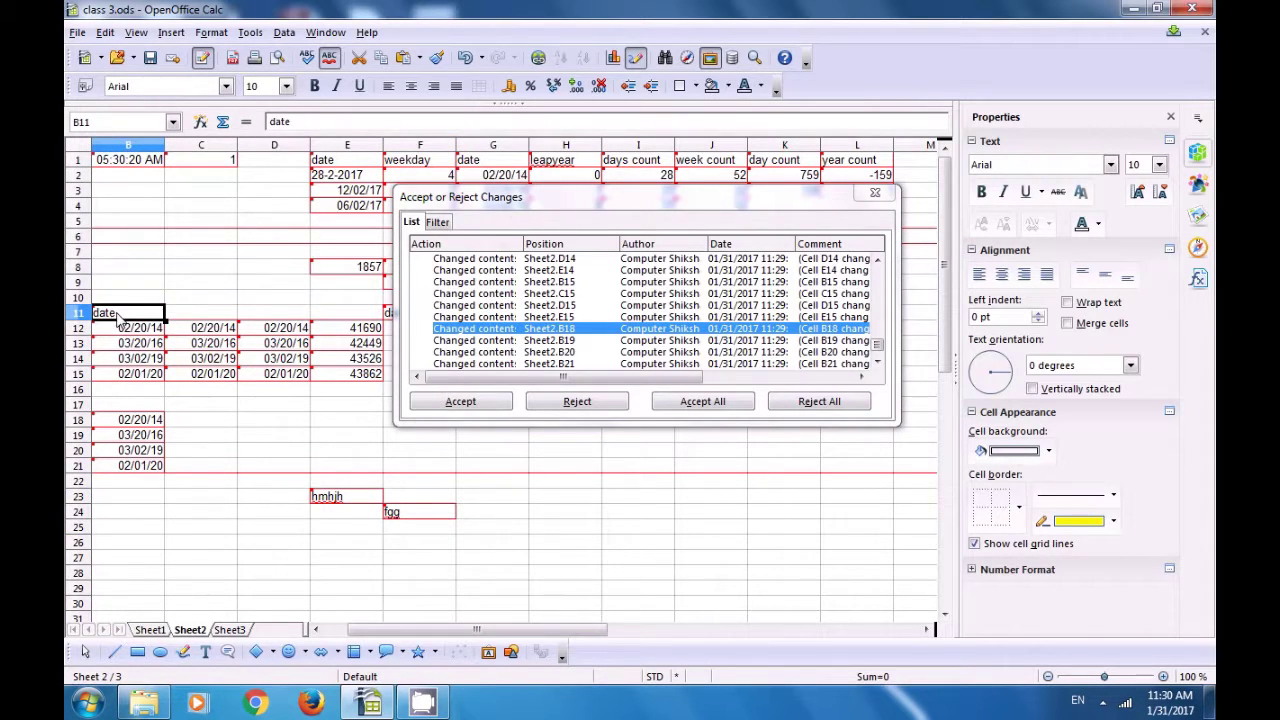
key("Delete")
left_click(148, 282)
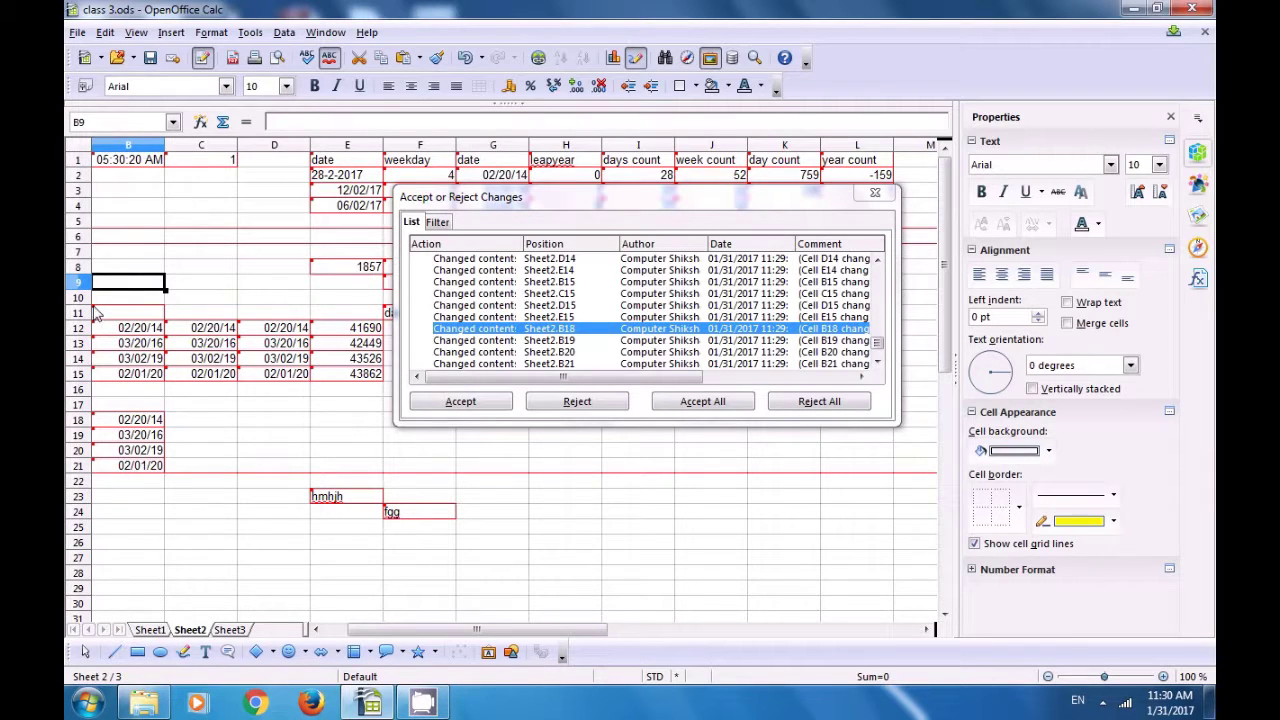
left_click(229, 286)
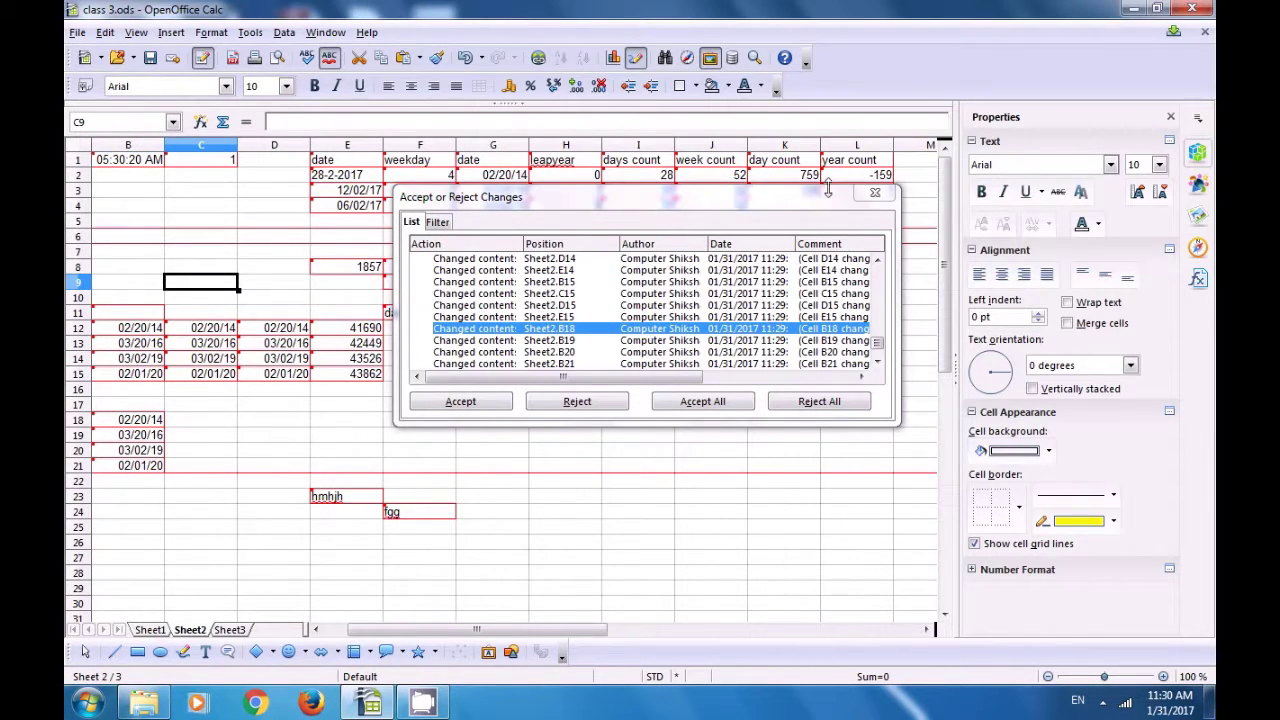
left_click(875, 193)
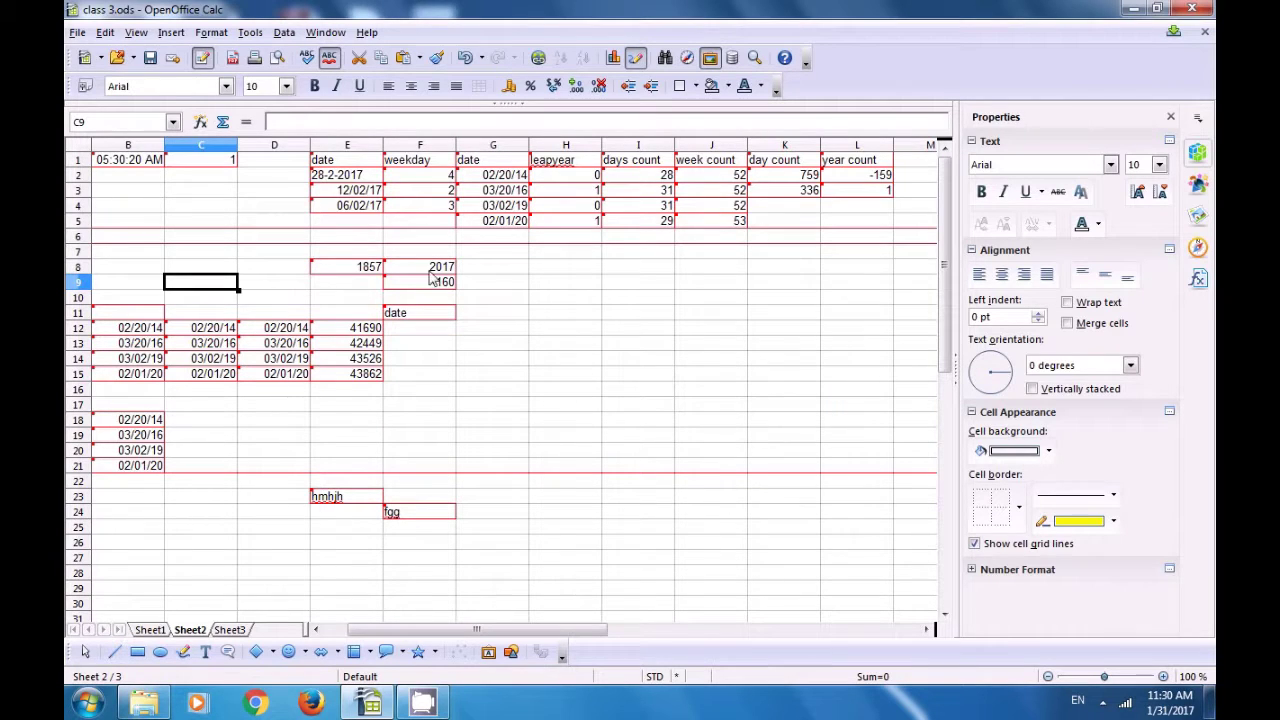
Step: Switch off Edit > Changes > Record and confirm leaving change recording mode
left_click(610, 358)
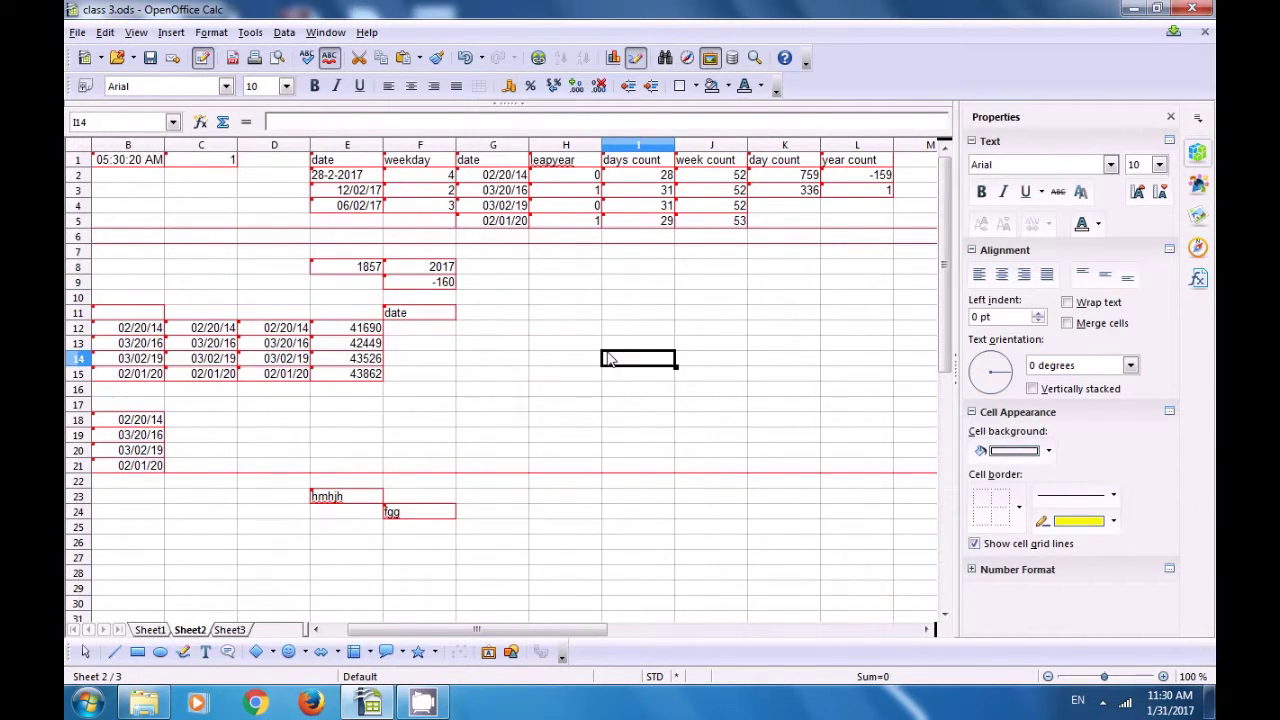
left_click(104, 33)
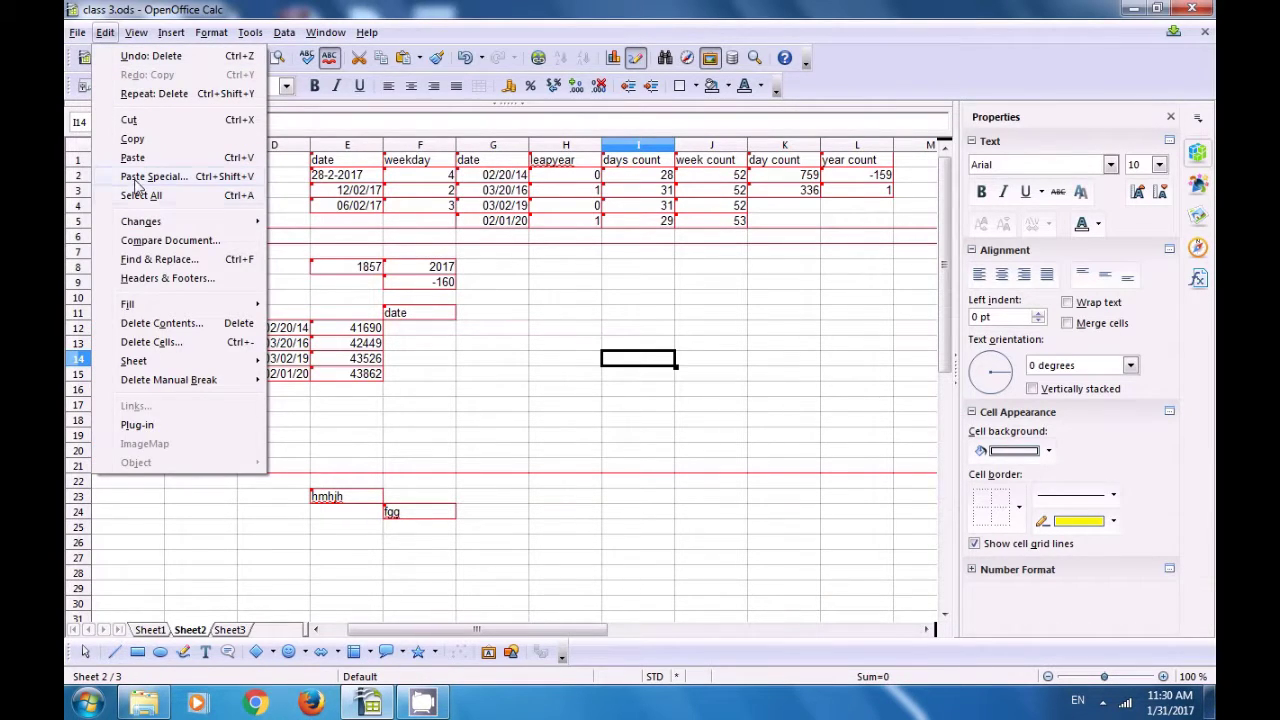
mouse_move(147, 226)
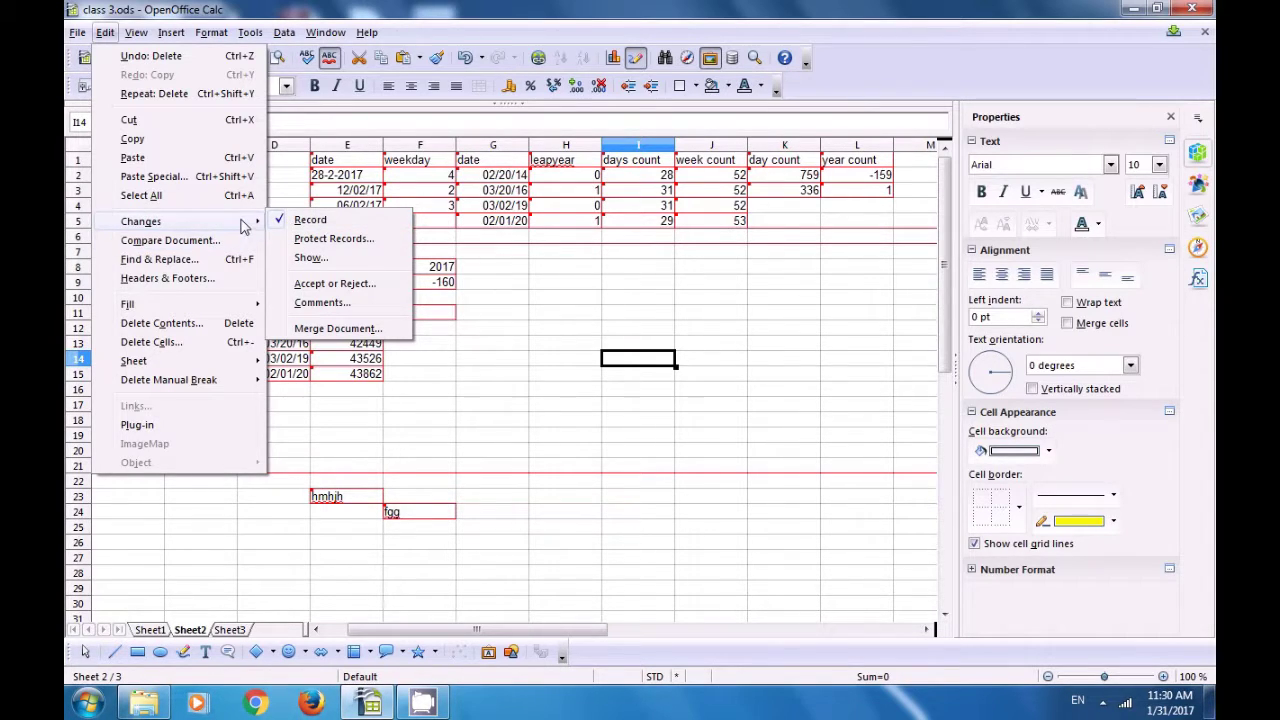
left_click(316, 222)
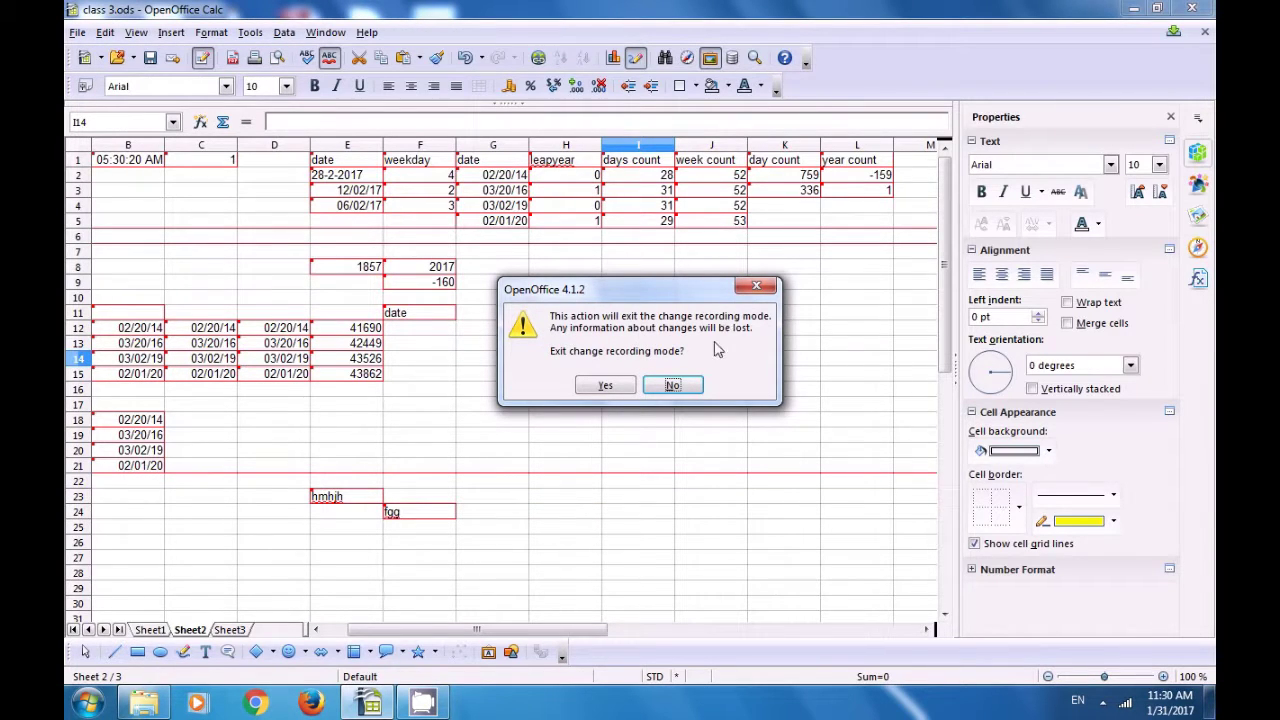
left_click(605, 386)
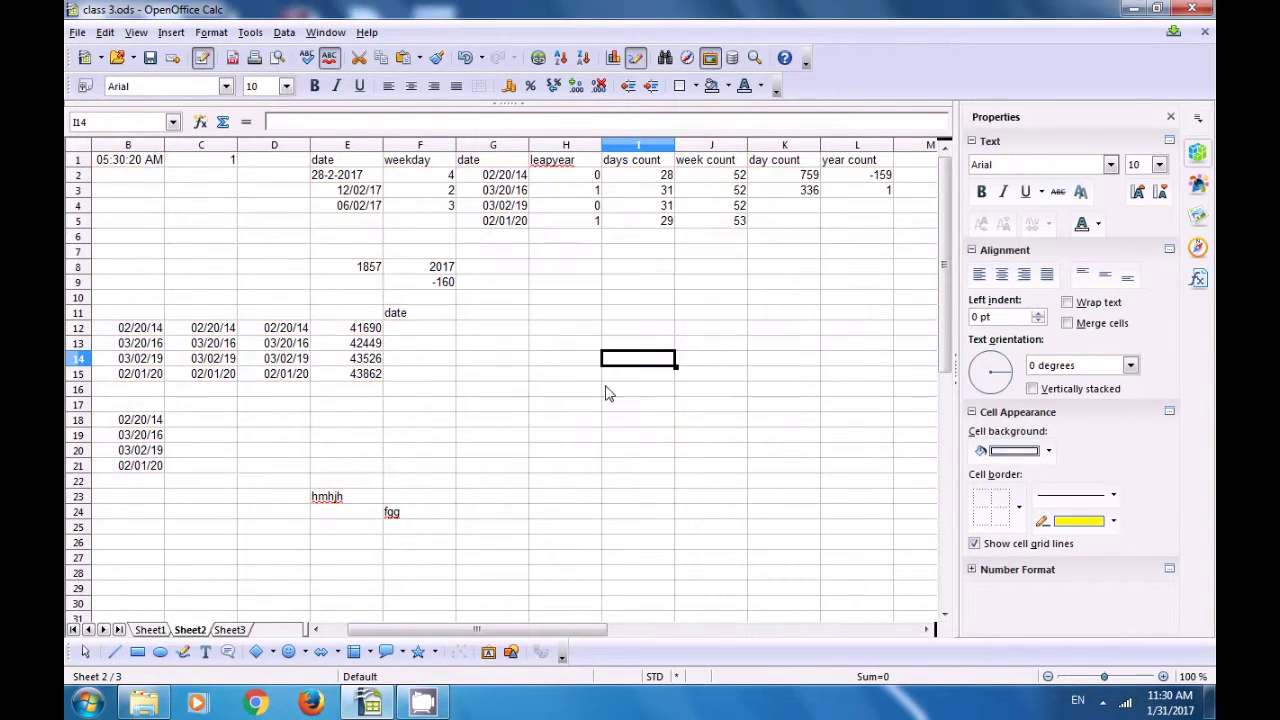
left_click(511, 362)
scroll(390, 190, "down", 3)
scroll(385, 195, "up", 3)
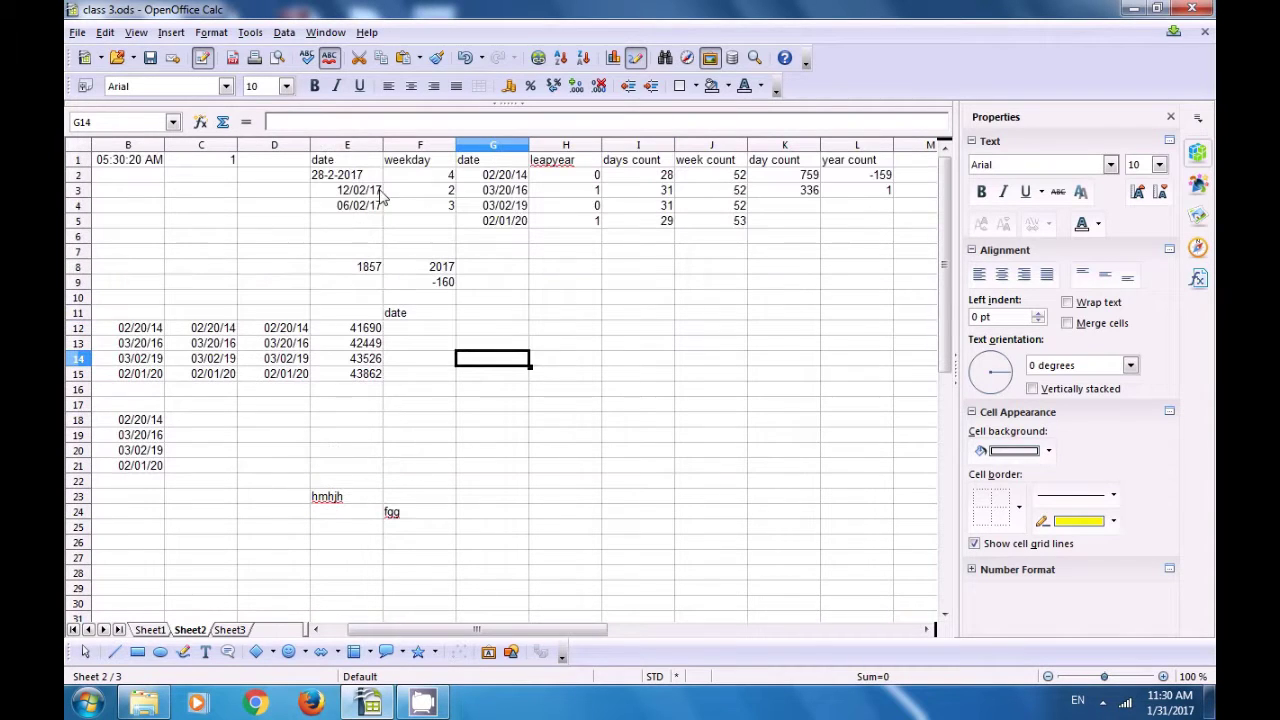
left_click(160, 631)
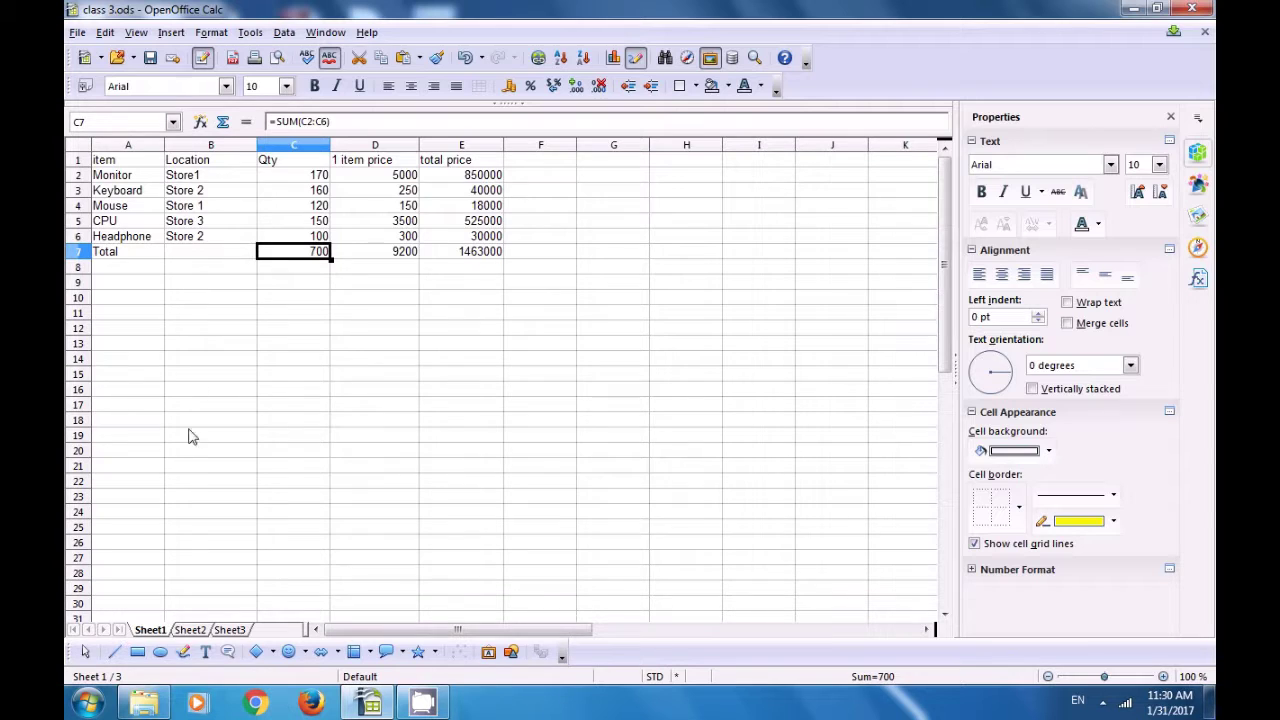
left_click(190, 630)
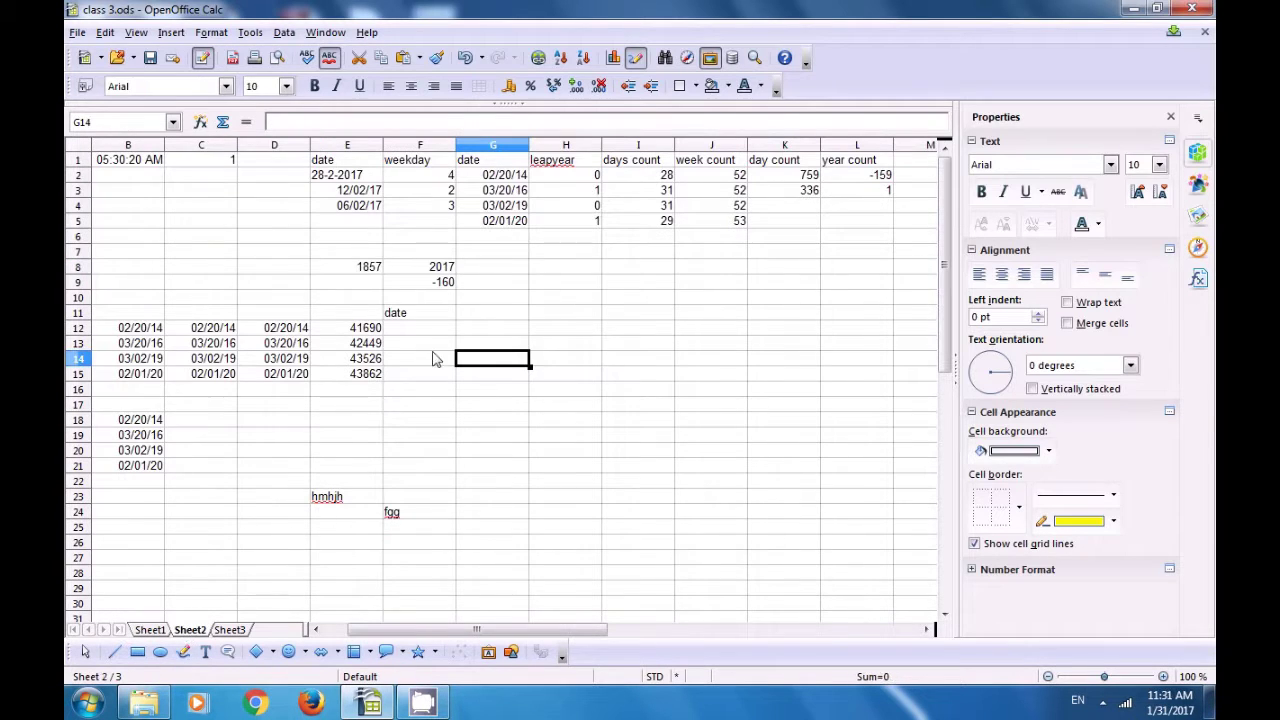
left_click(527, 285)
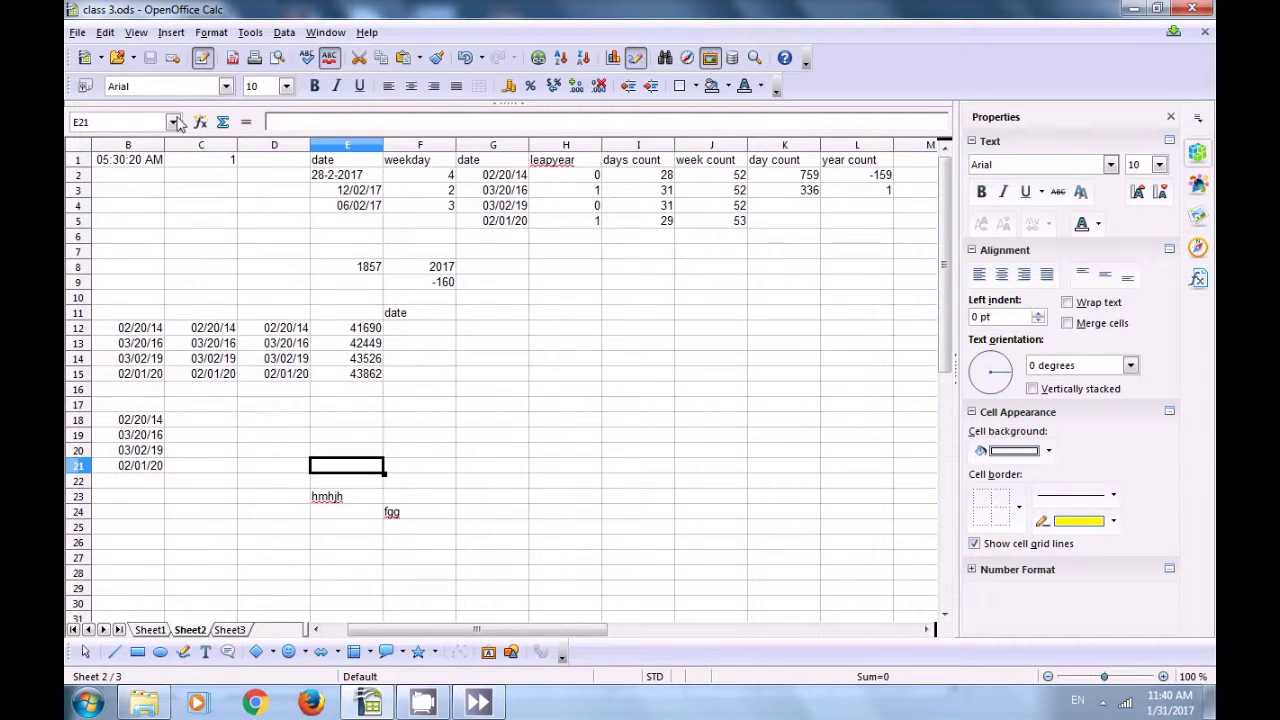
left_click(106, 34)
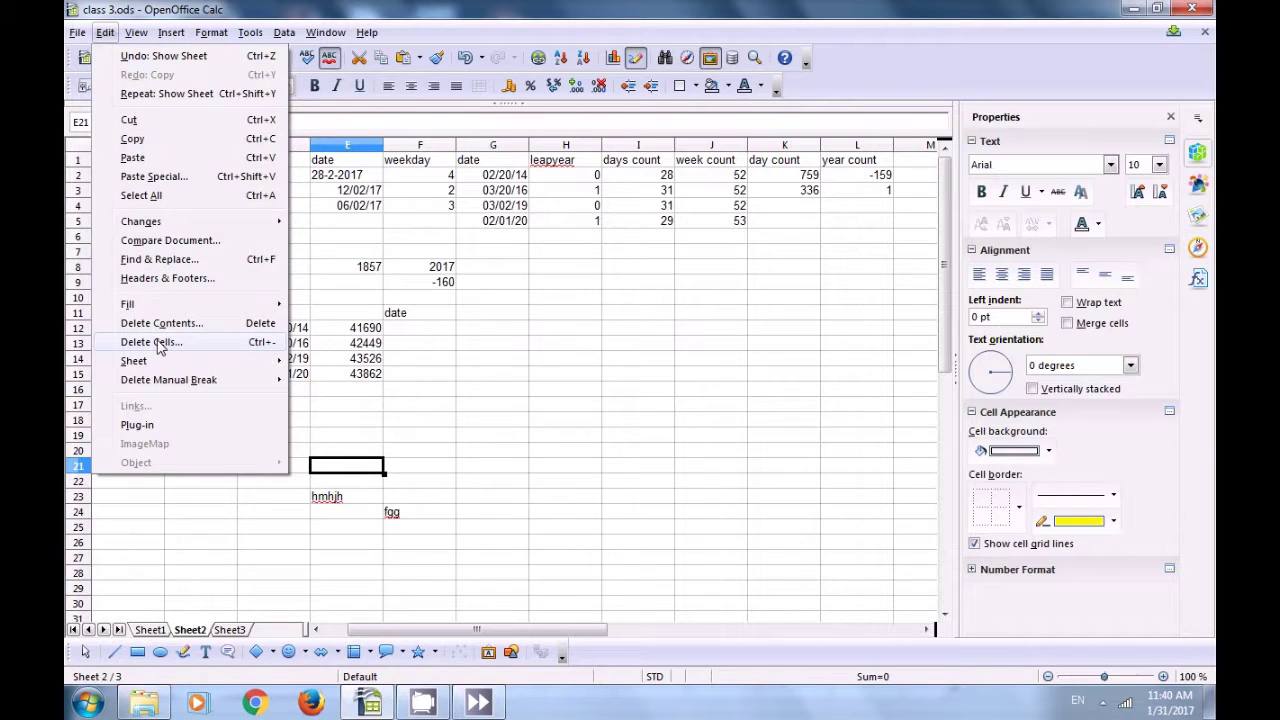
mouse_move(162, 362)
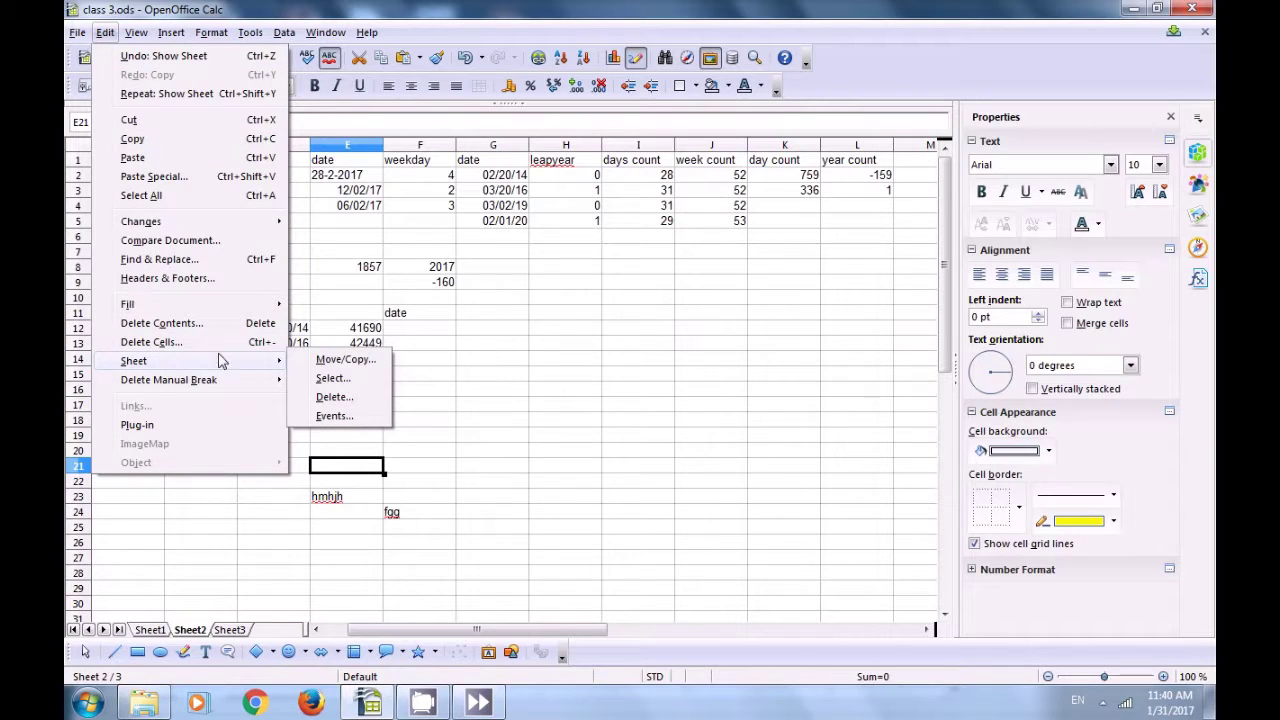
left_click(328, 362)
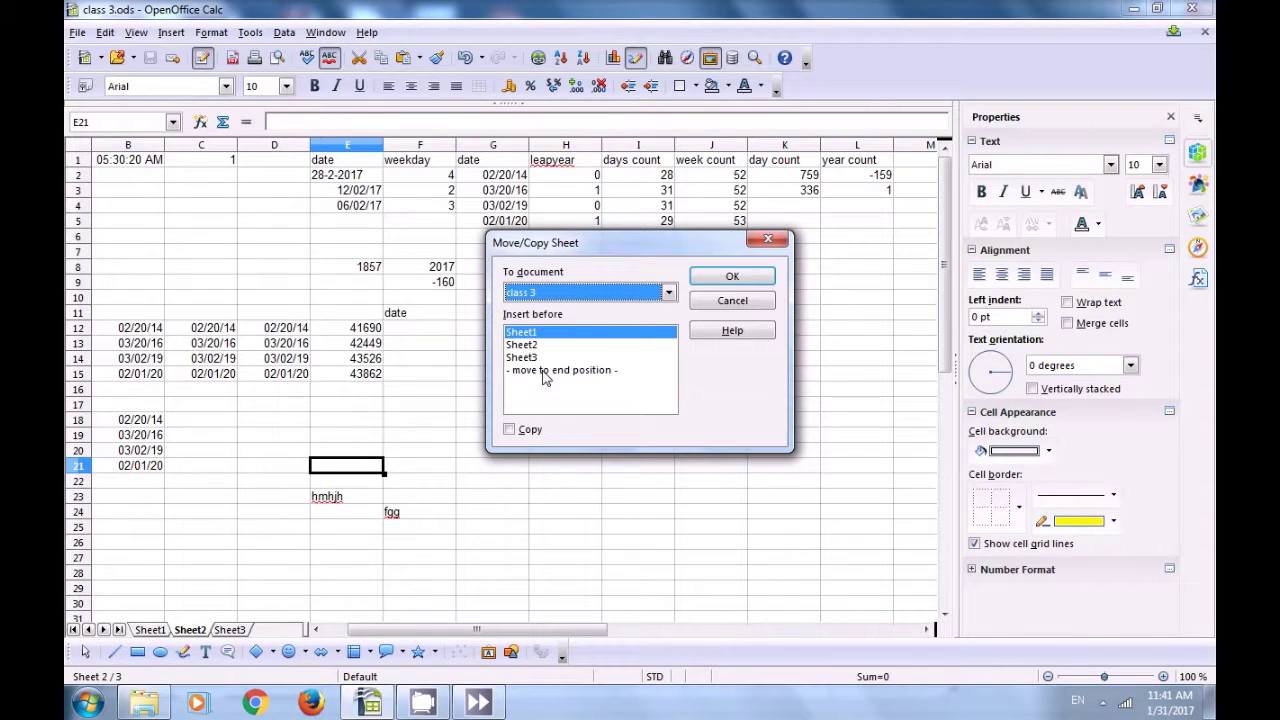
left_click(545, 371)
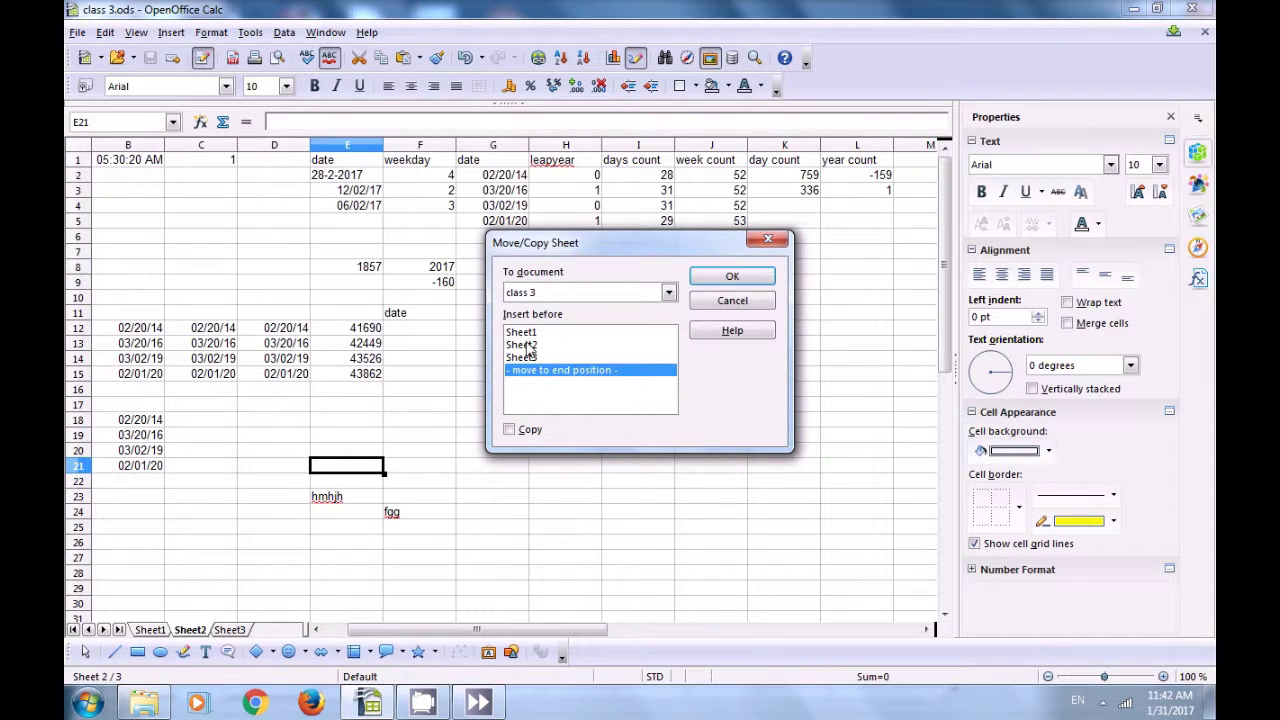
left_click(526, 345)
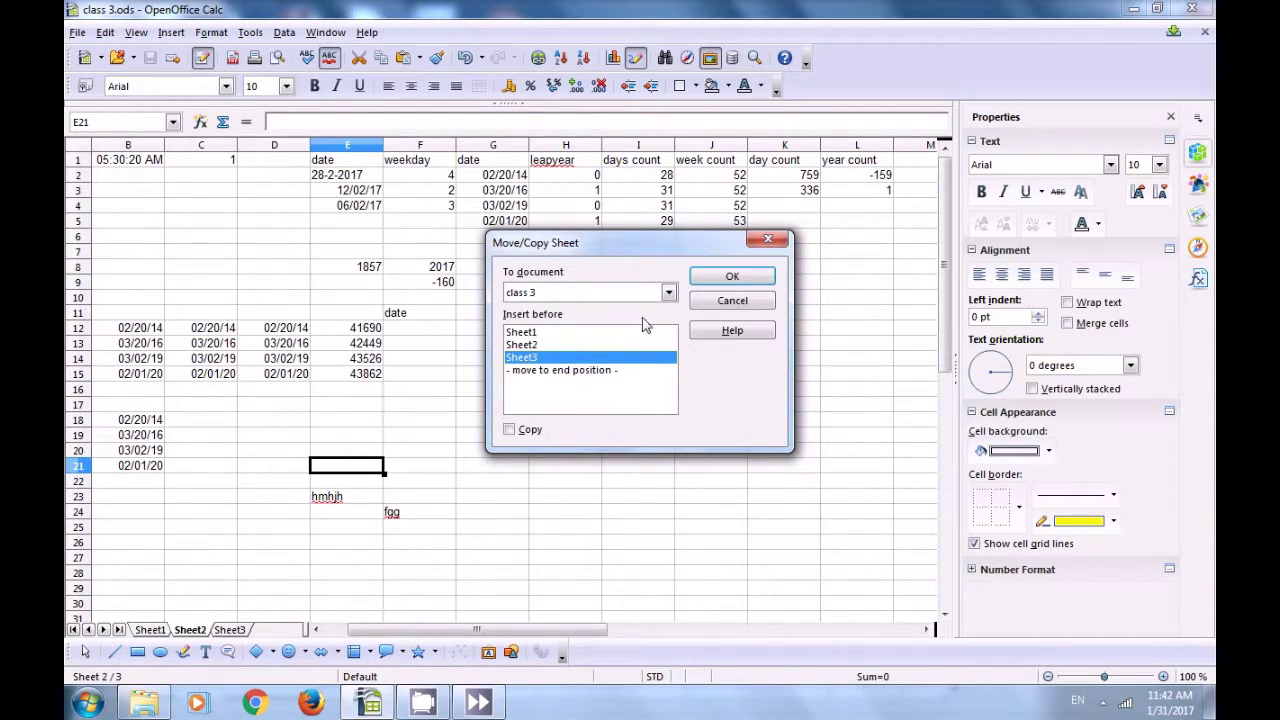
left_click(710, 277)
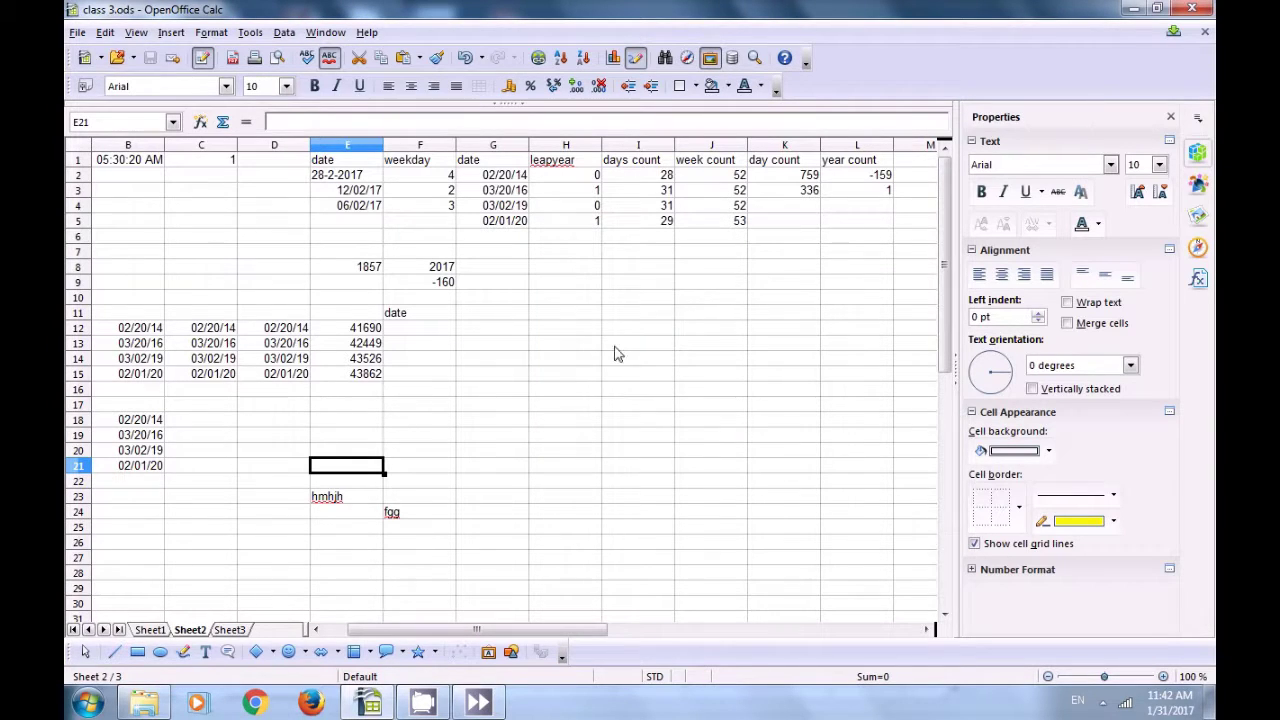
Step: Select Sheet1 through Edit > Sheet > Select to show the item price table
left_click(281, 514)
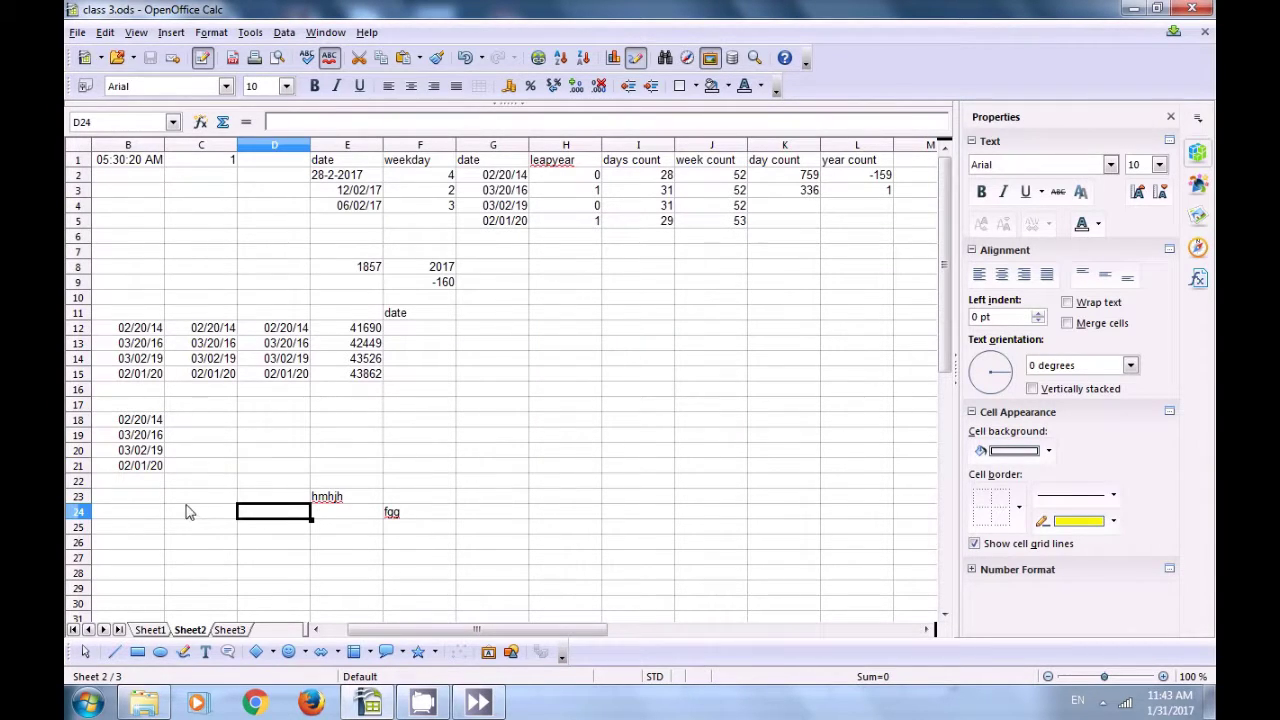
left_click(105, 32)
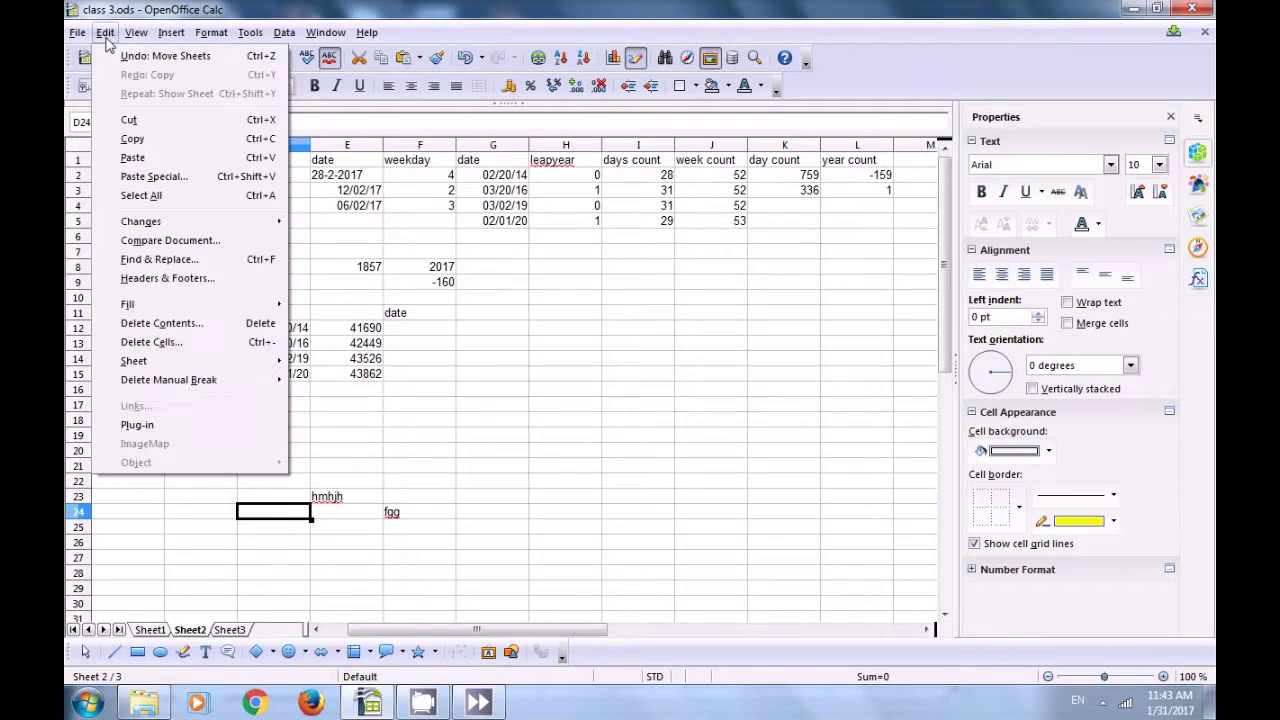
mouse_move(153, 368)
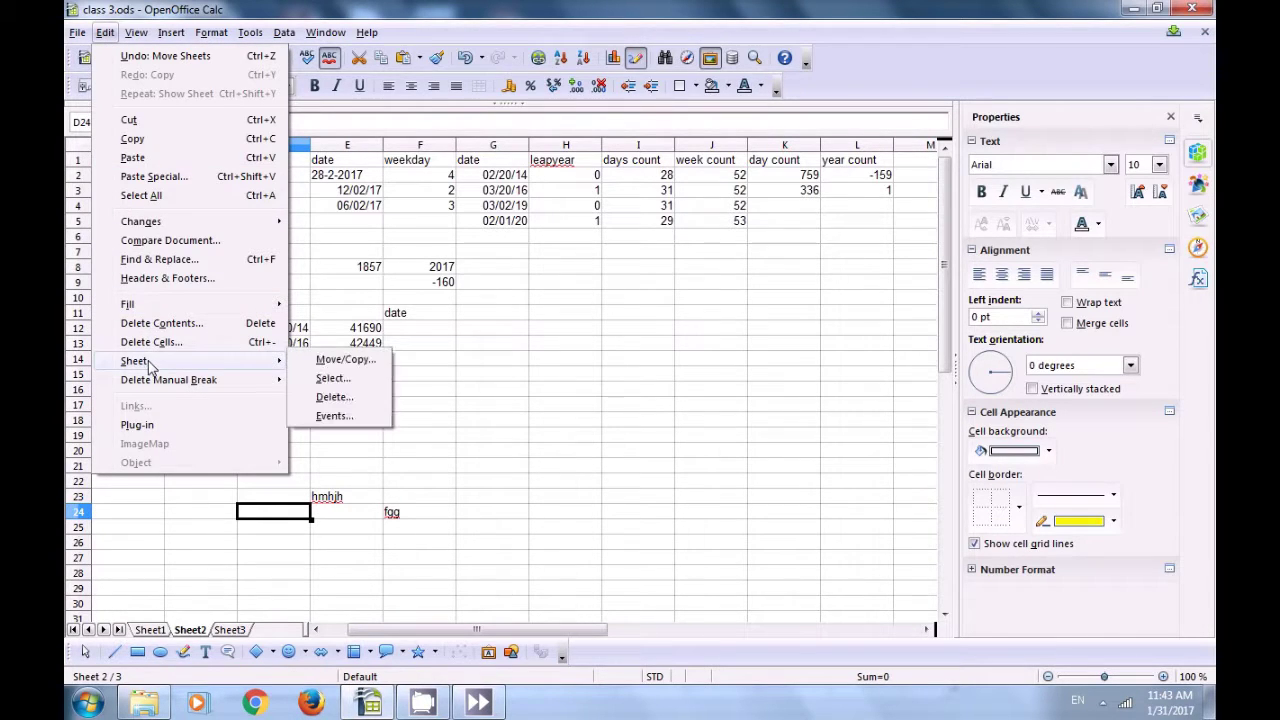
left_click(332, 378)
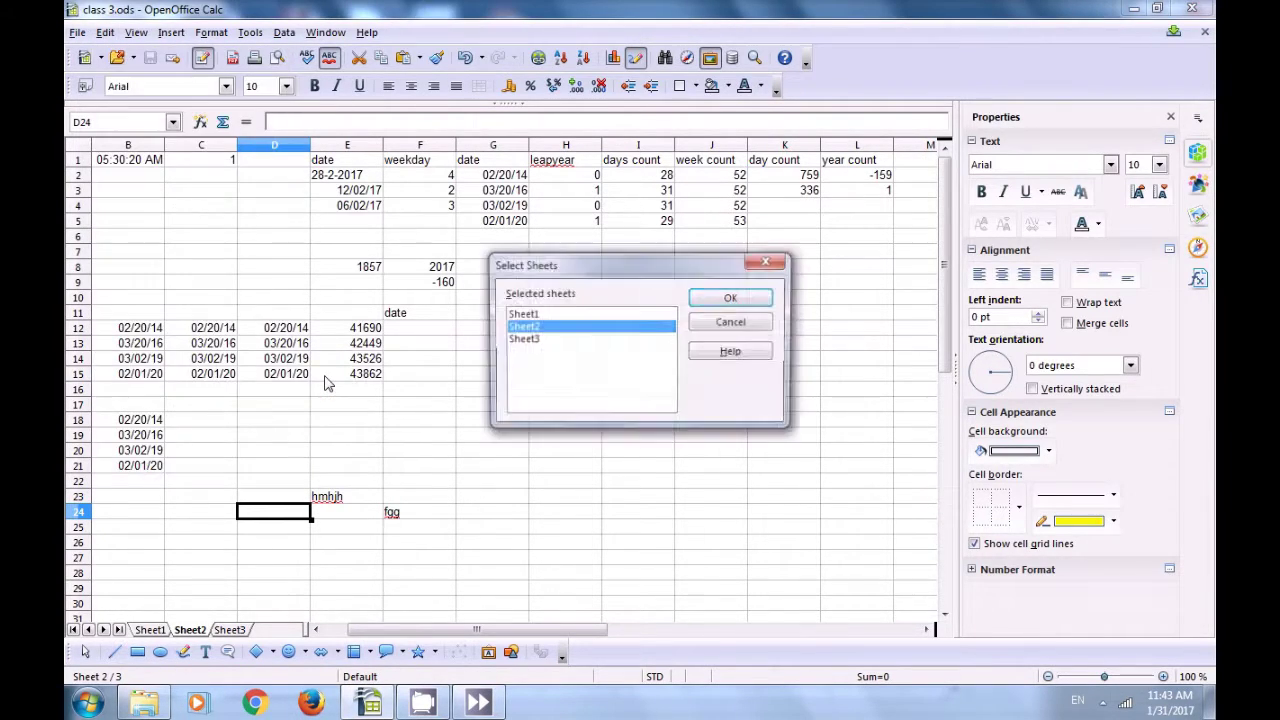
left_click(529, 341)
left_click(527, 314)
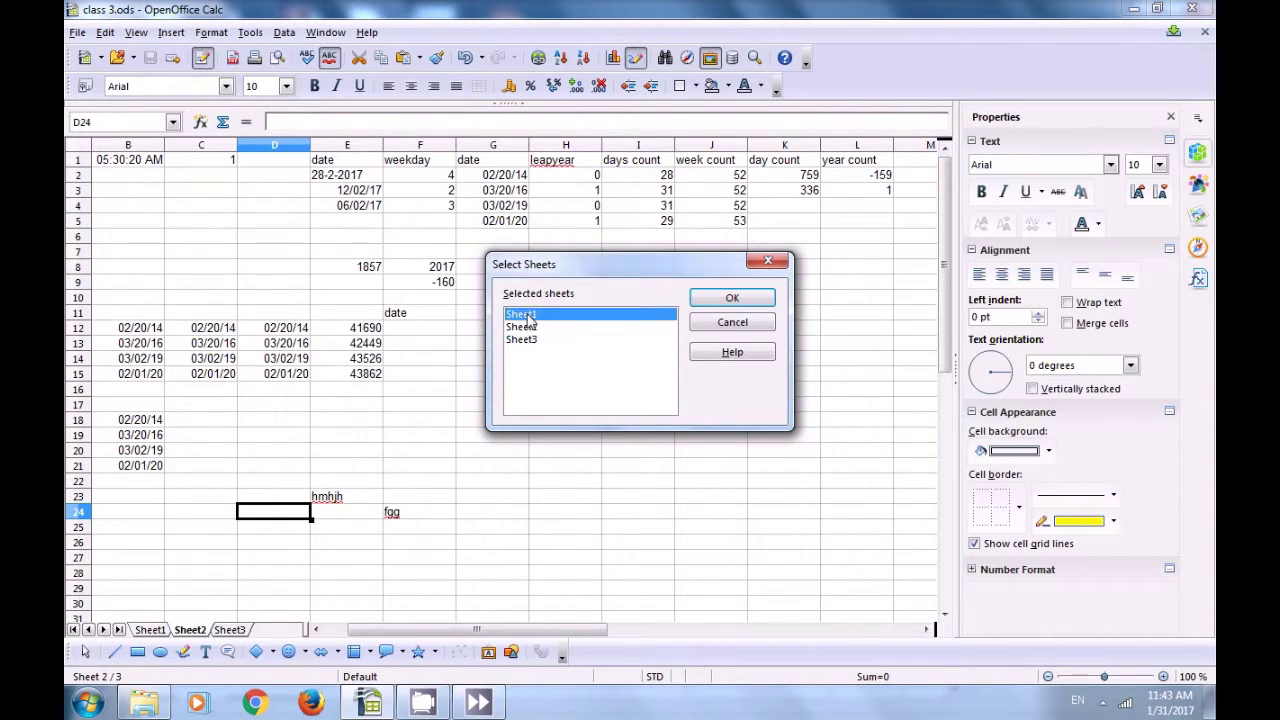
left_click(733, 298)
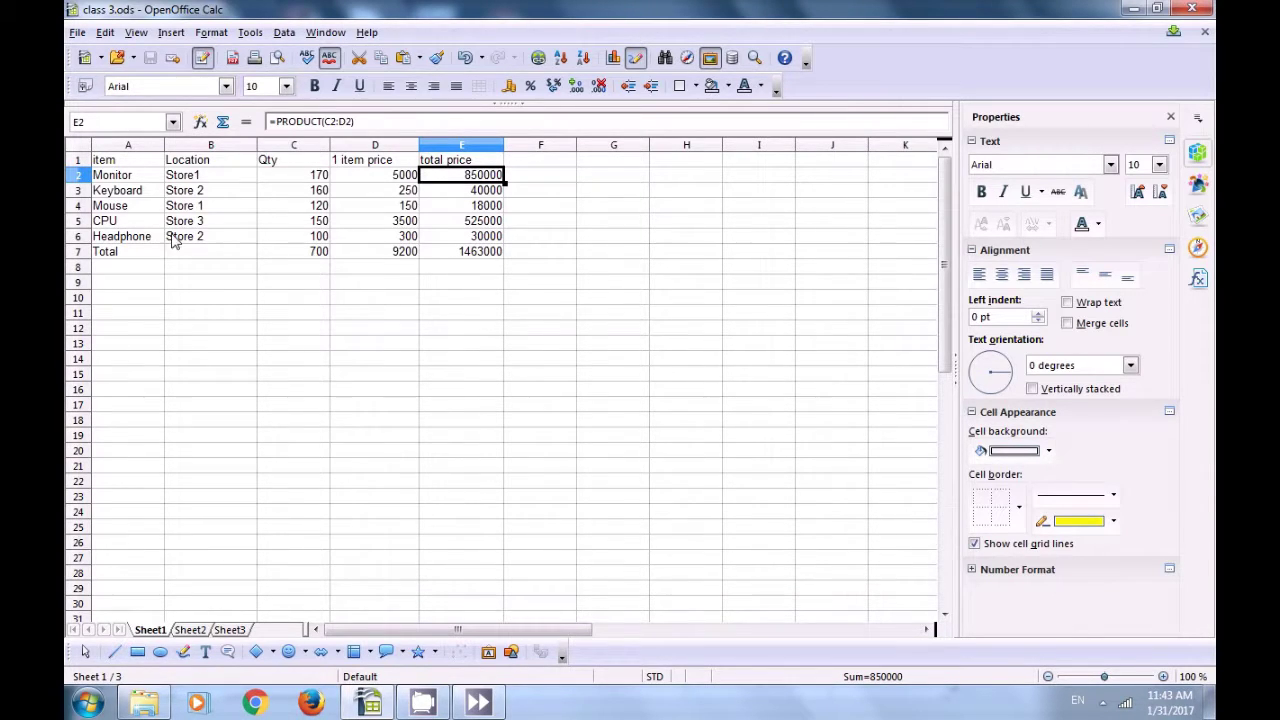
Step: Move Sheet1 to the '- move to end position -' slot, after Sheet2 and Sheet3
left_click(105, 32)
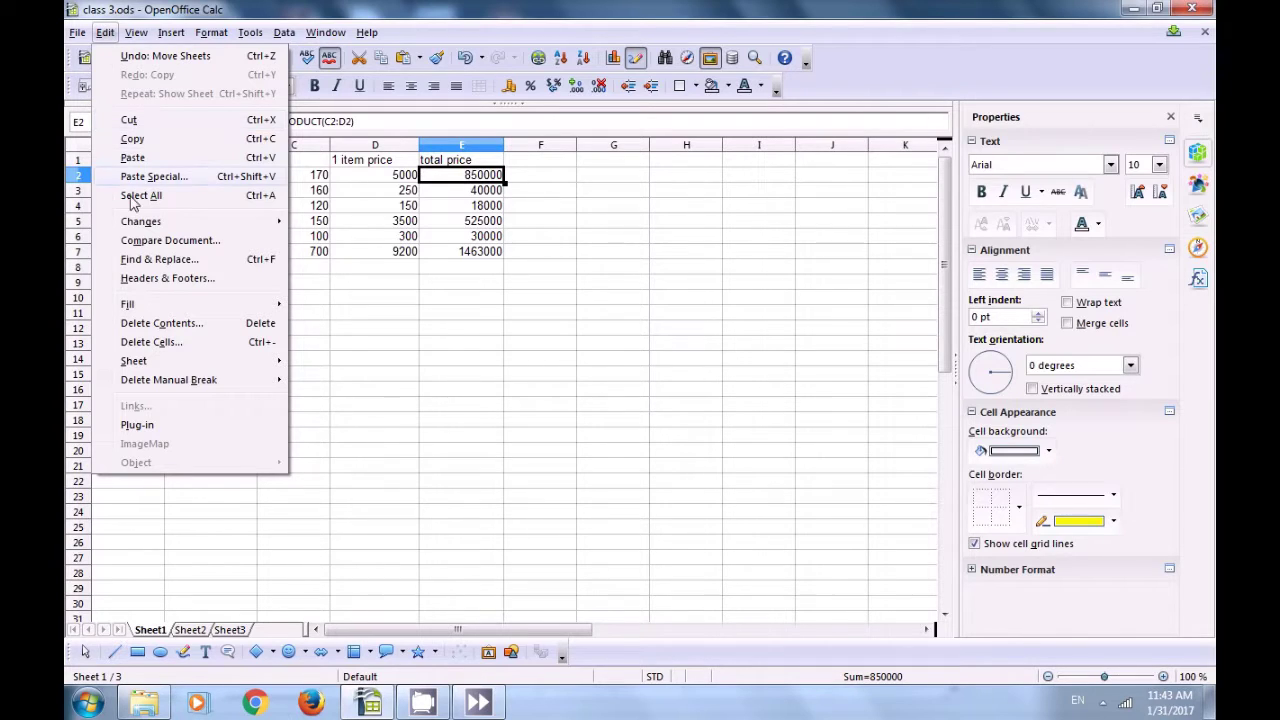
mouse_move(156, 364)
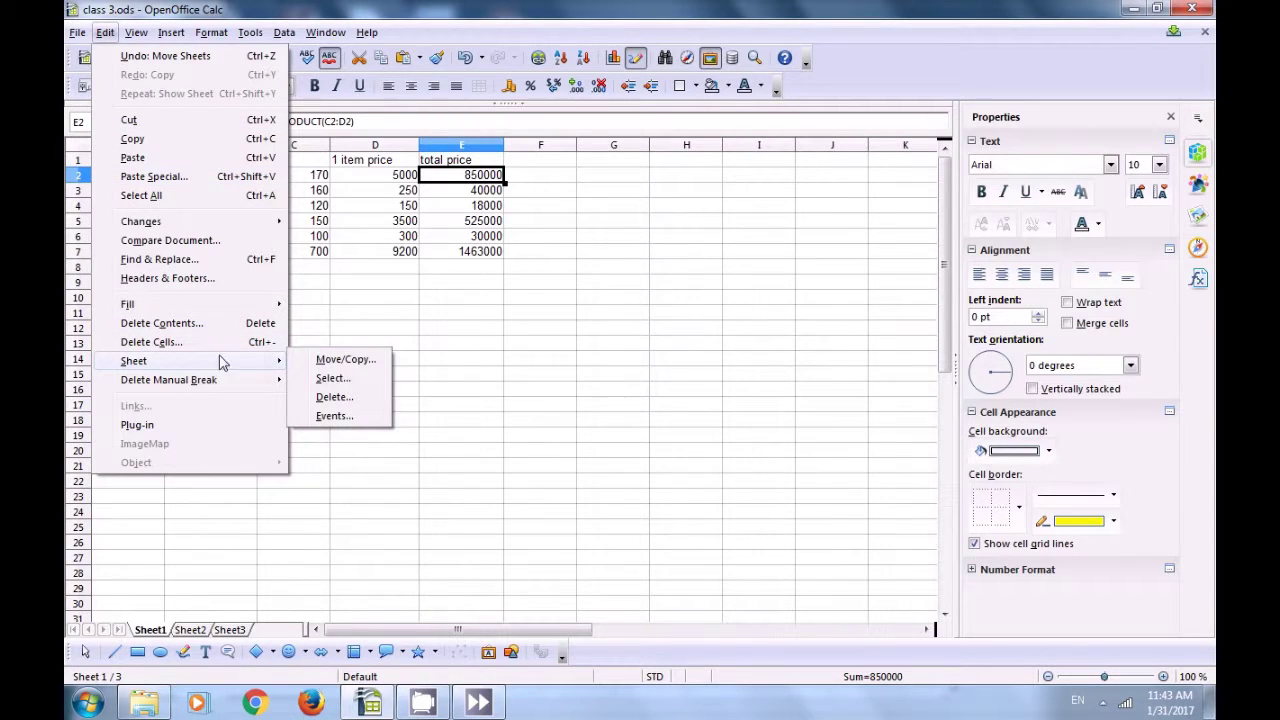
left_click(330, 360)
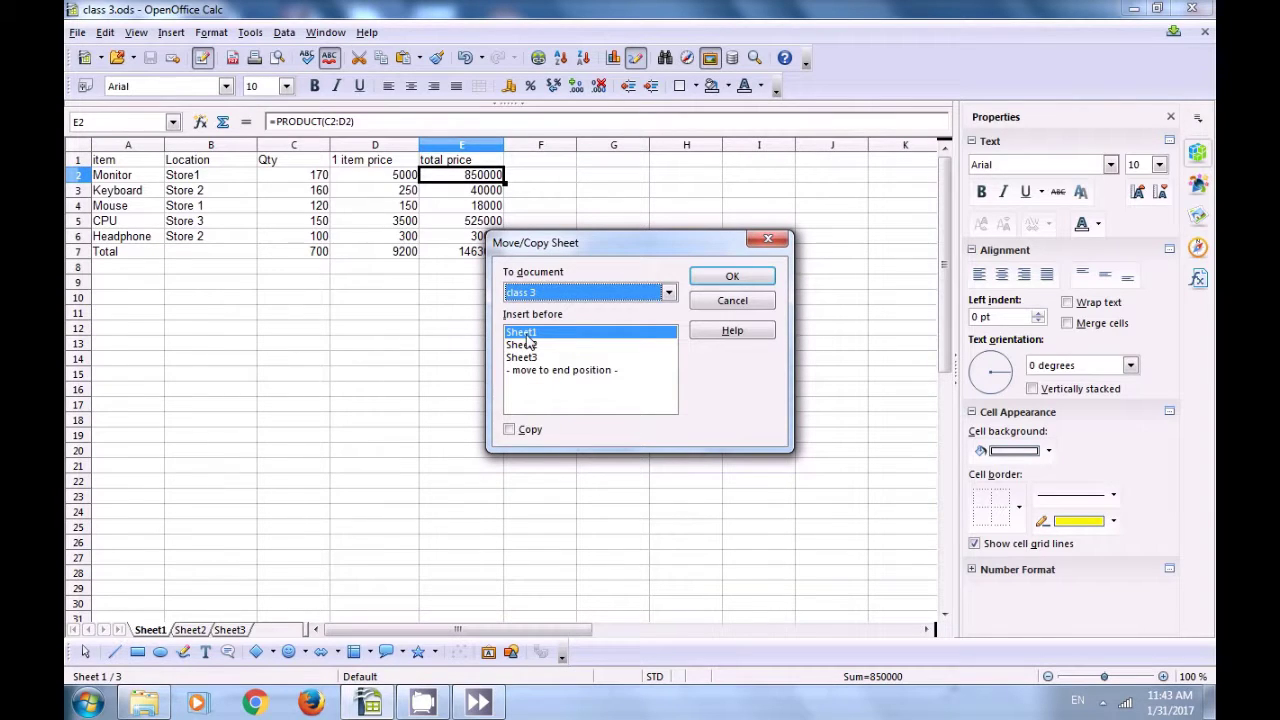
left_click(670, 293)
left_click(540, 372)
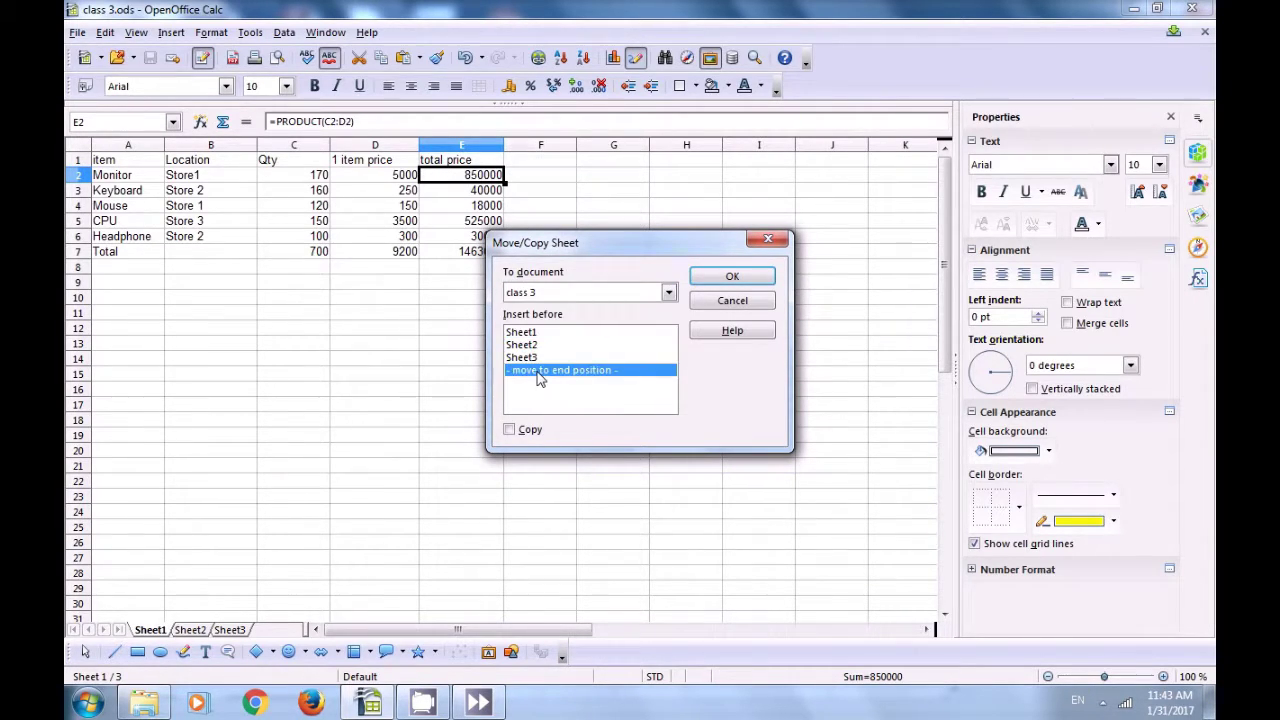
left_click(525, 334)
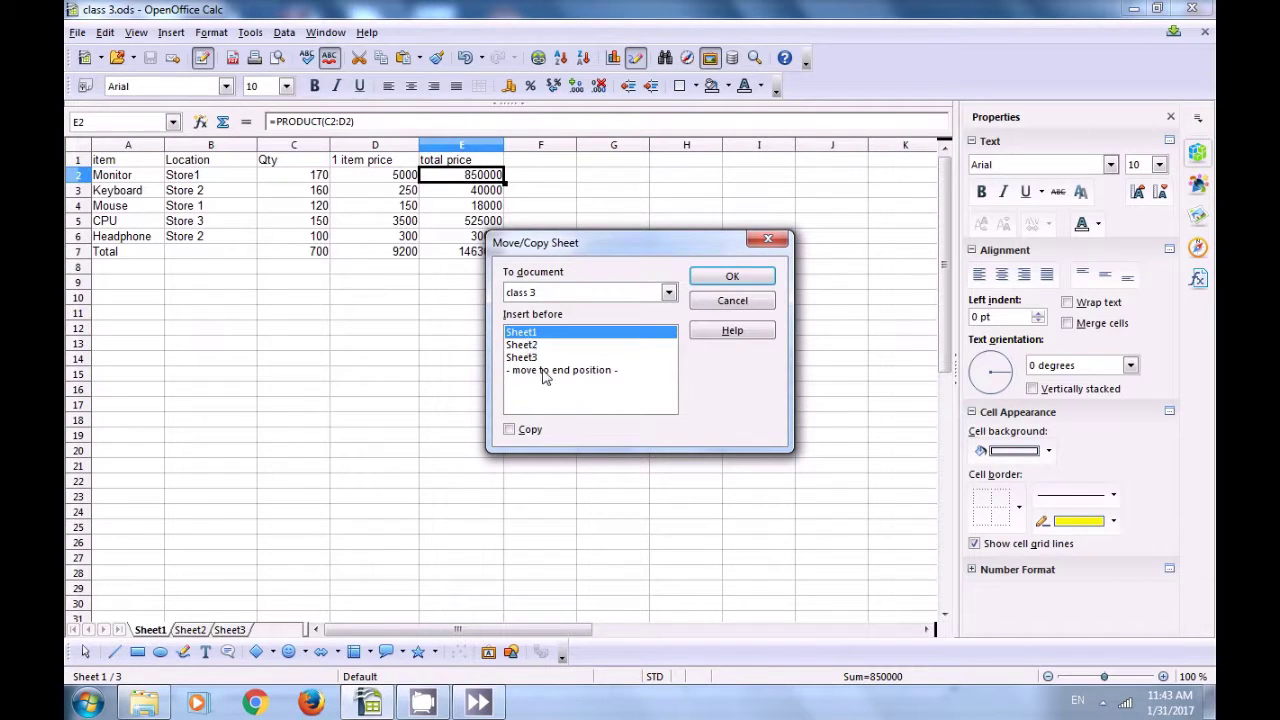
left_click(547, 372)
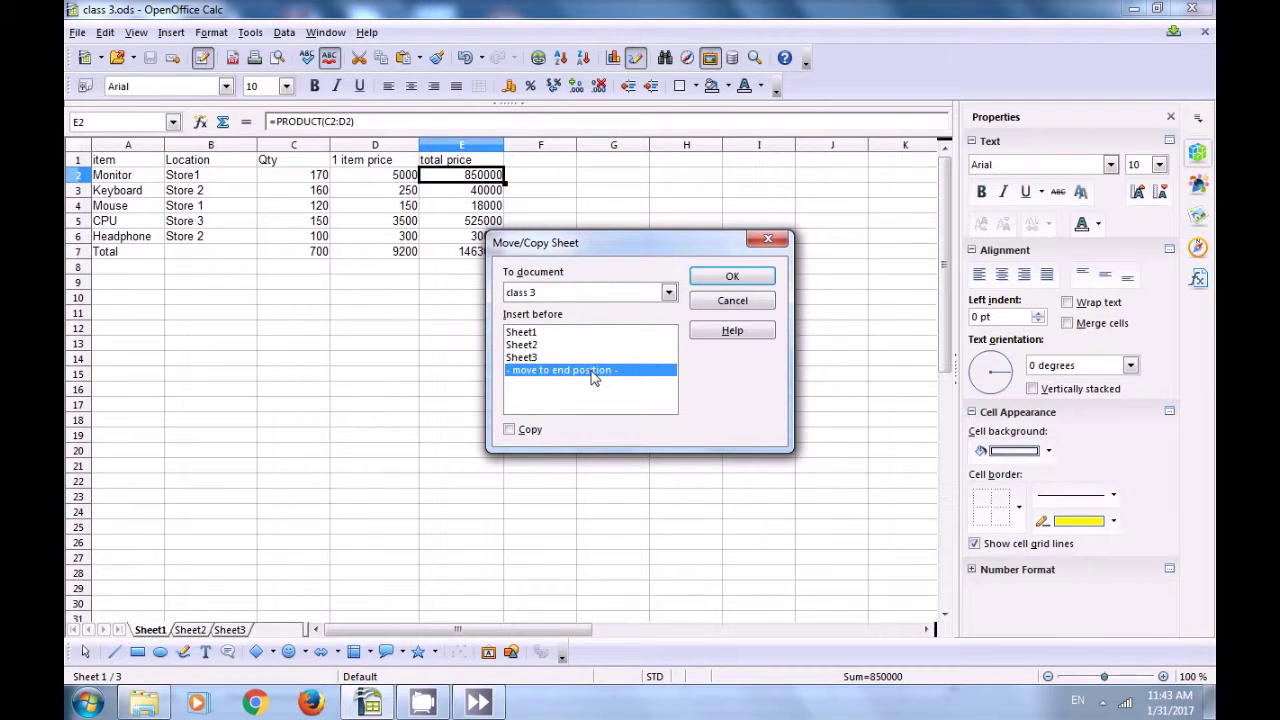
left_click(731, 277)
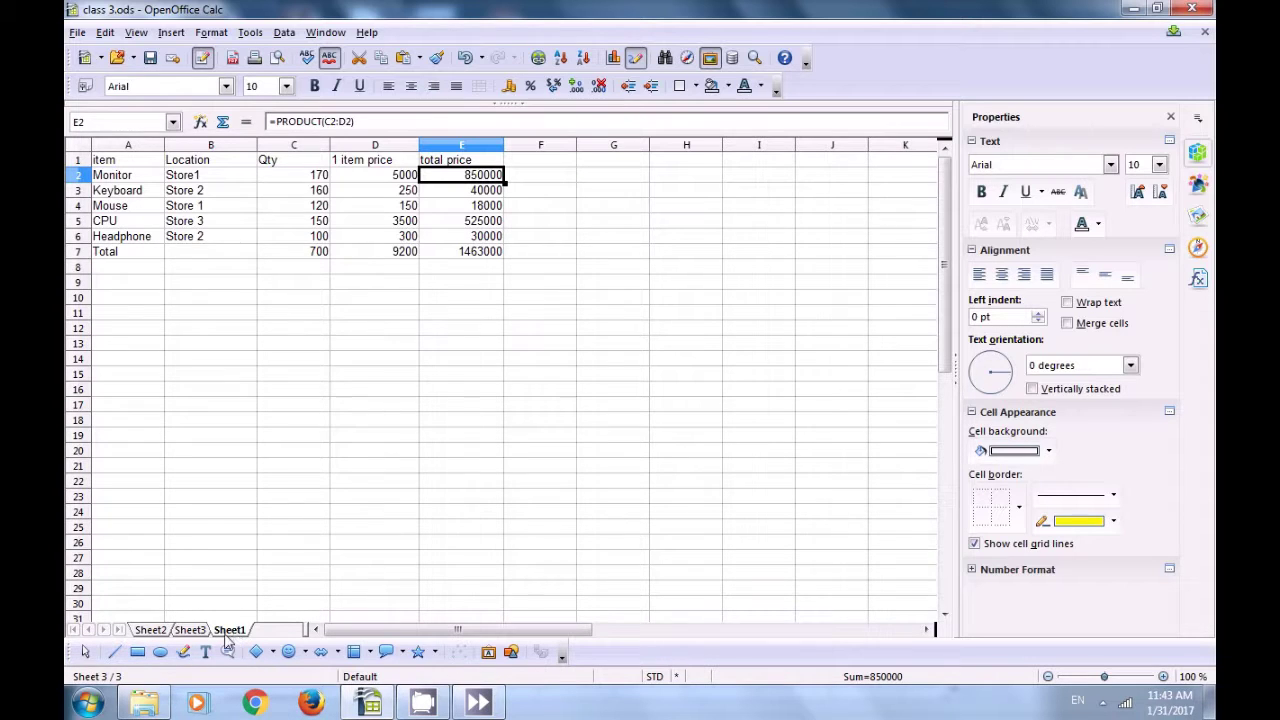
Step: Close the BeanShell debug window and script errors, ending on Sheet2 at cell D5
left_click(192, 632)
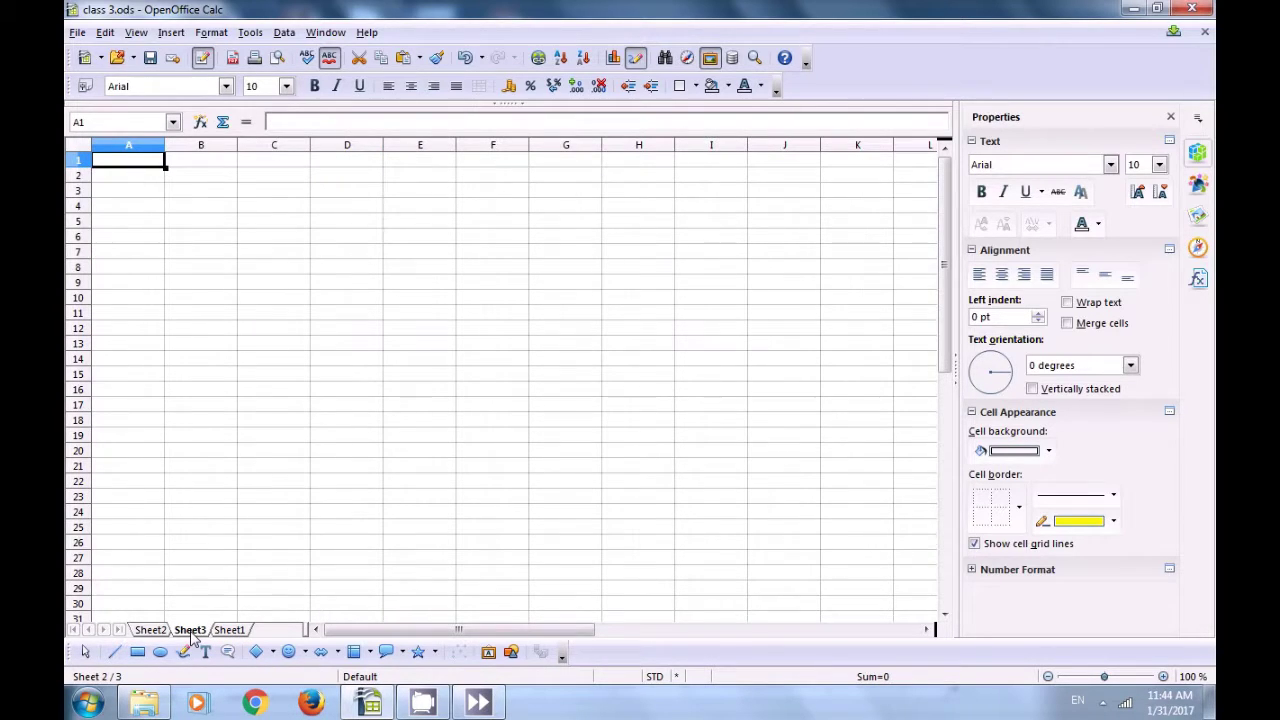
left_click(151, 630)
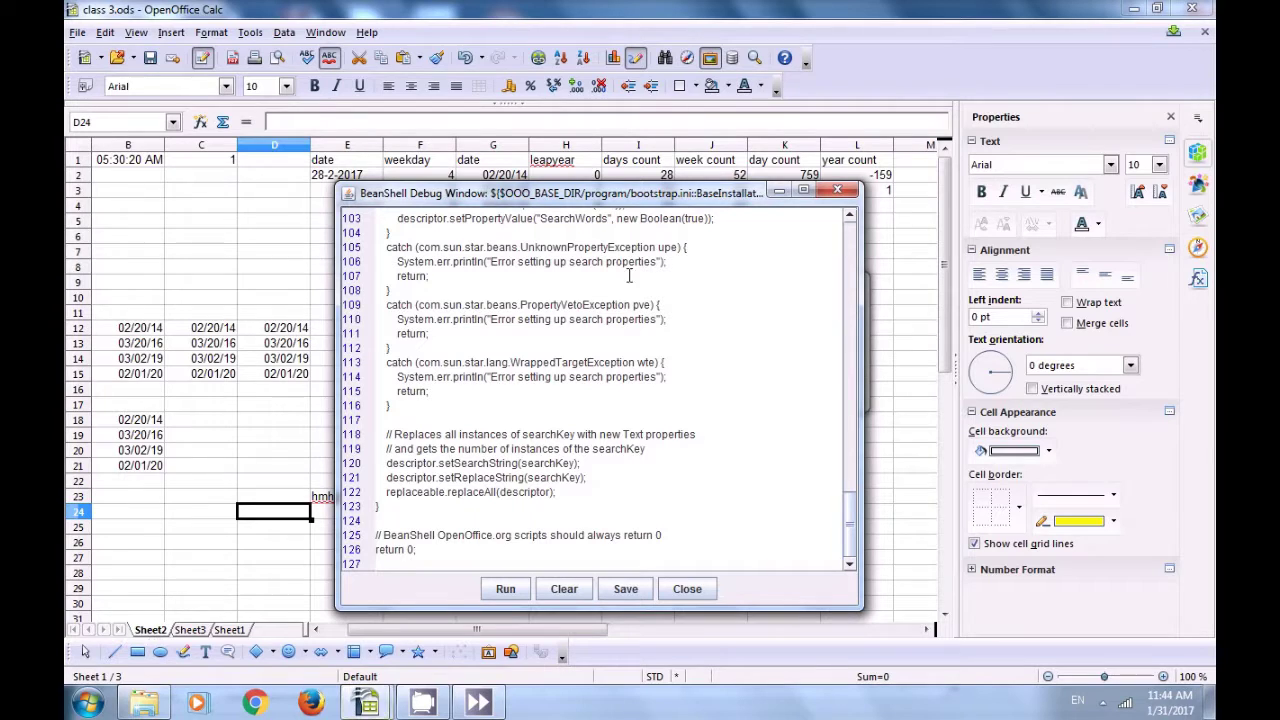
left_click(838, 190)
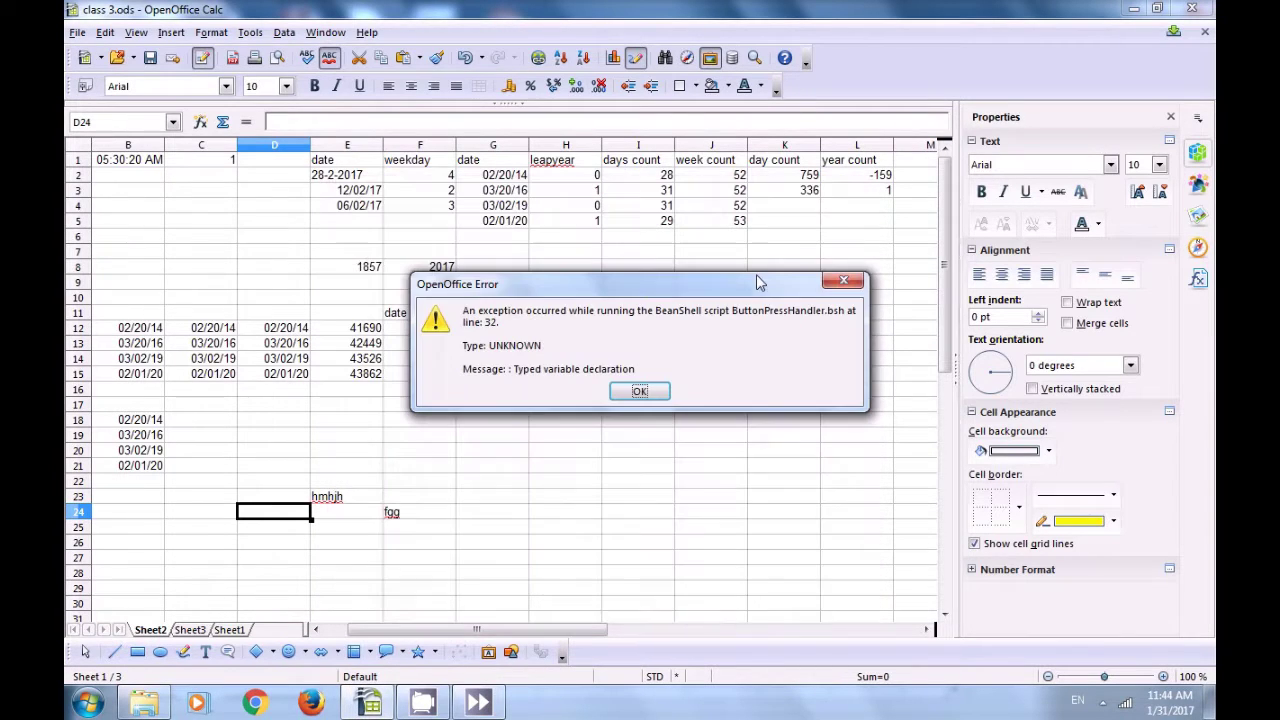
left_click(640, 391)
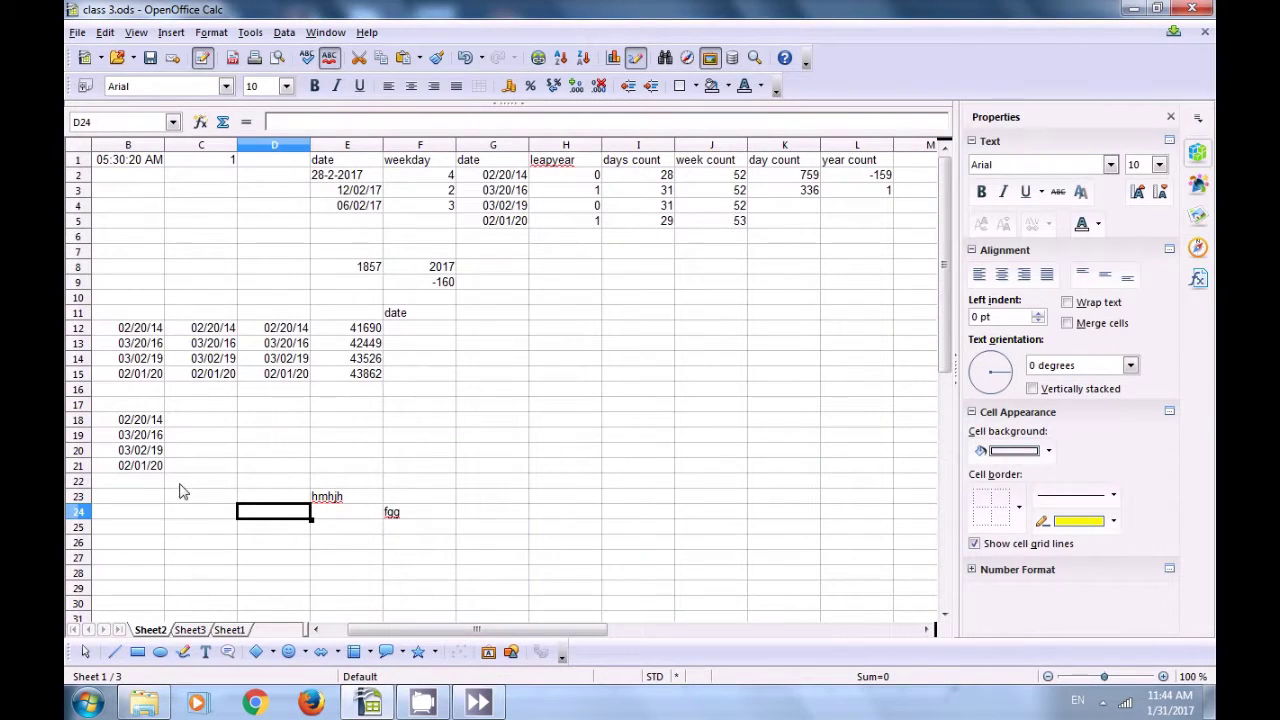
left_click(229, 630)
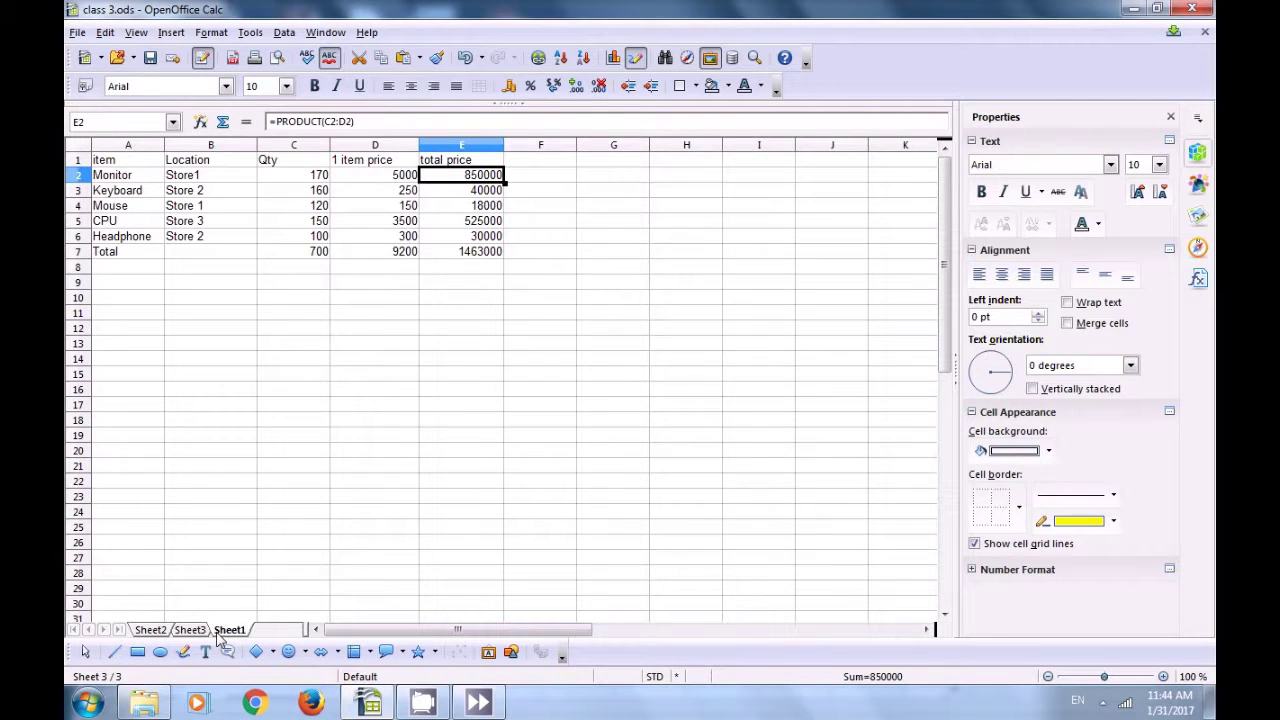
left_click(151, 631)
key("Return")
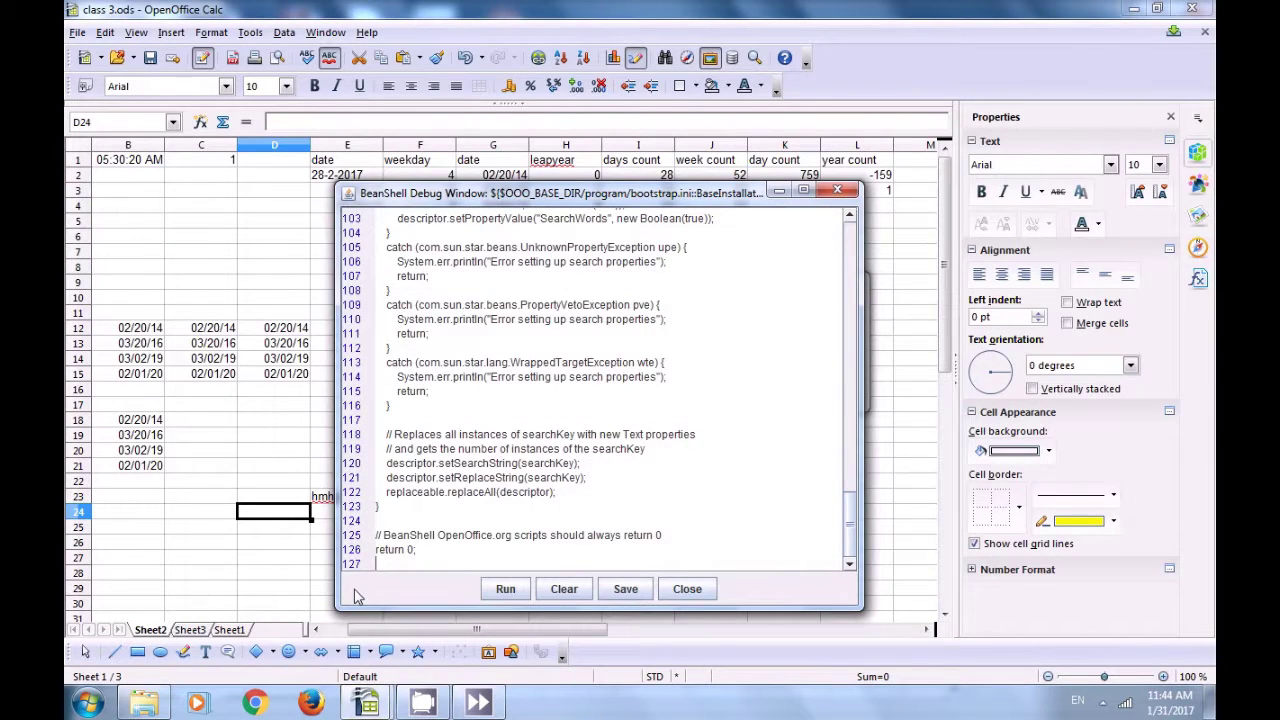
left_click(687, 590)
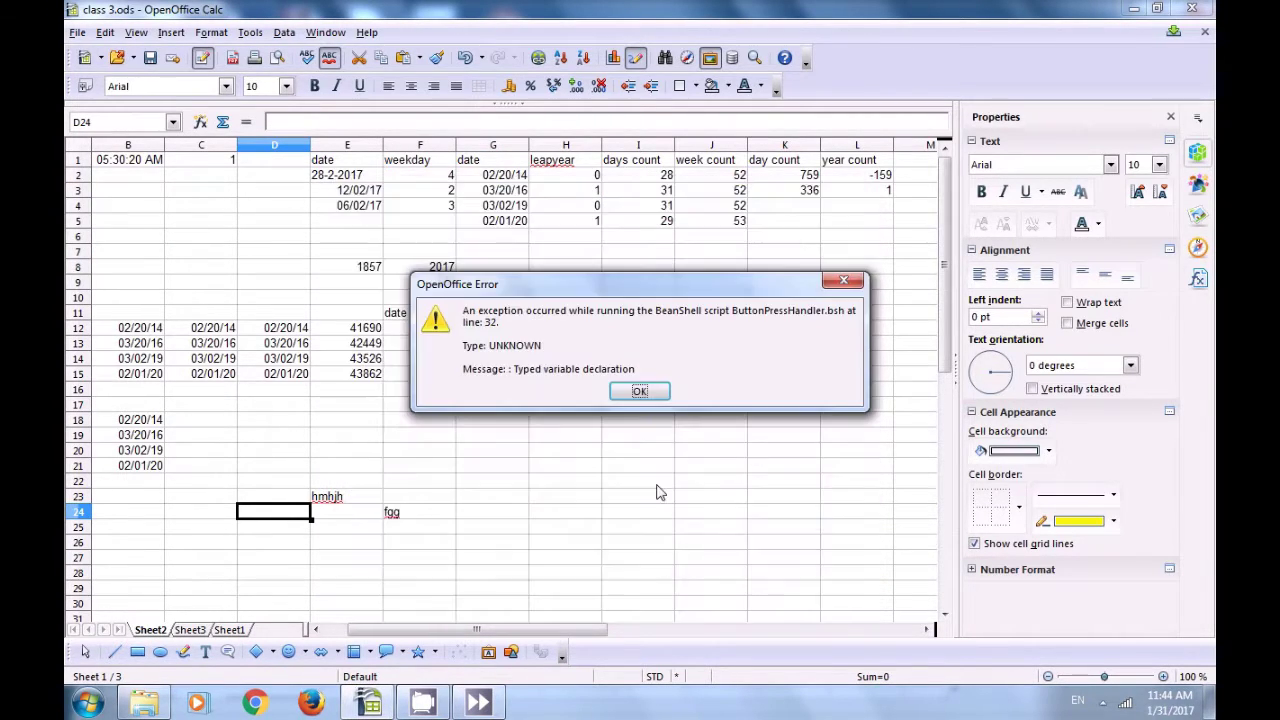
left_click(640, 392)
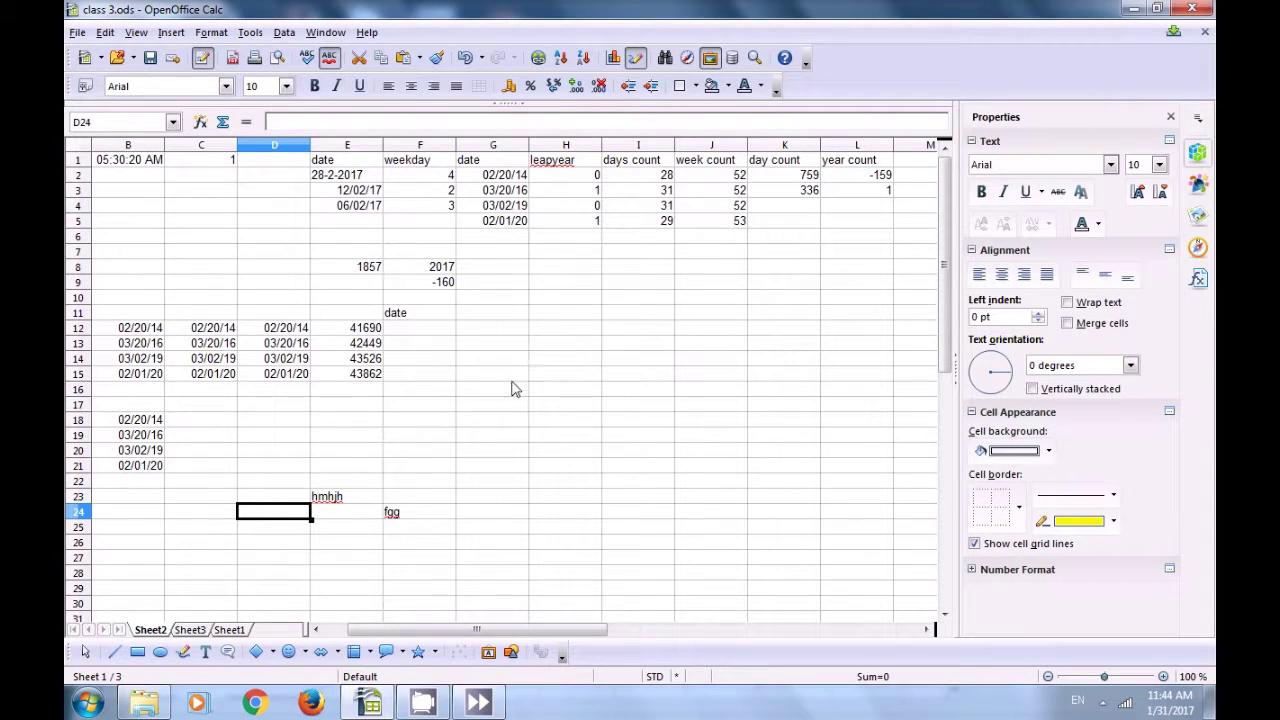
left_click(265, 231)
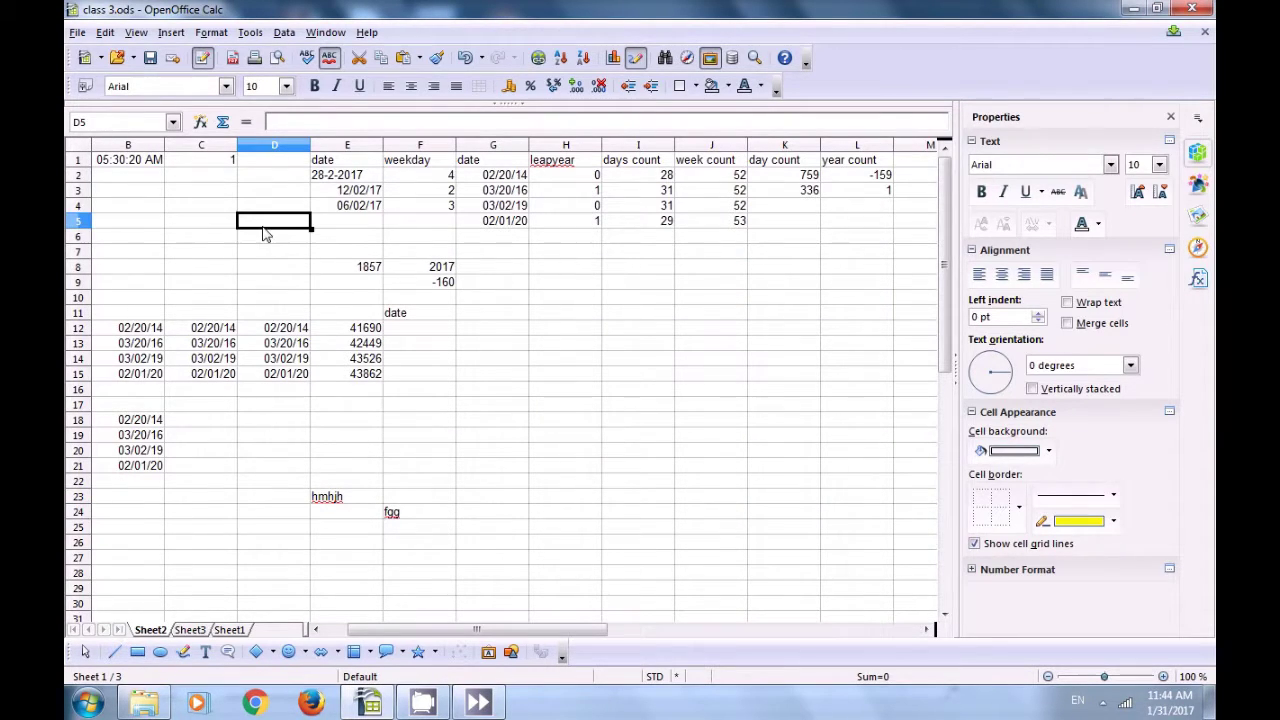
Step: Delete the empty Sheet3, then return to Sheet2 and dismiss the script error
left_click(105, 33)
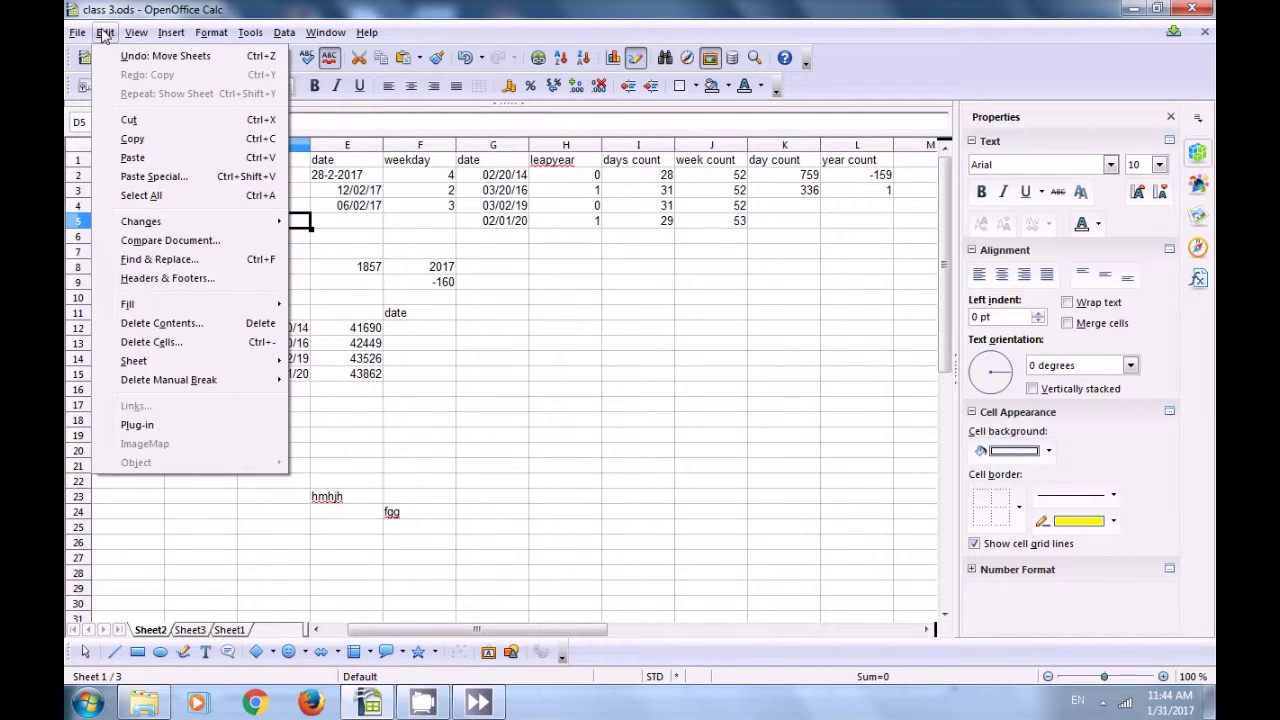
left_click(308, 284)
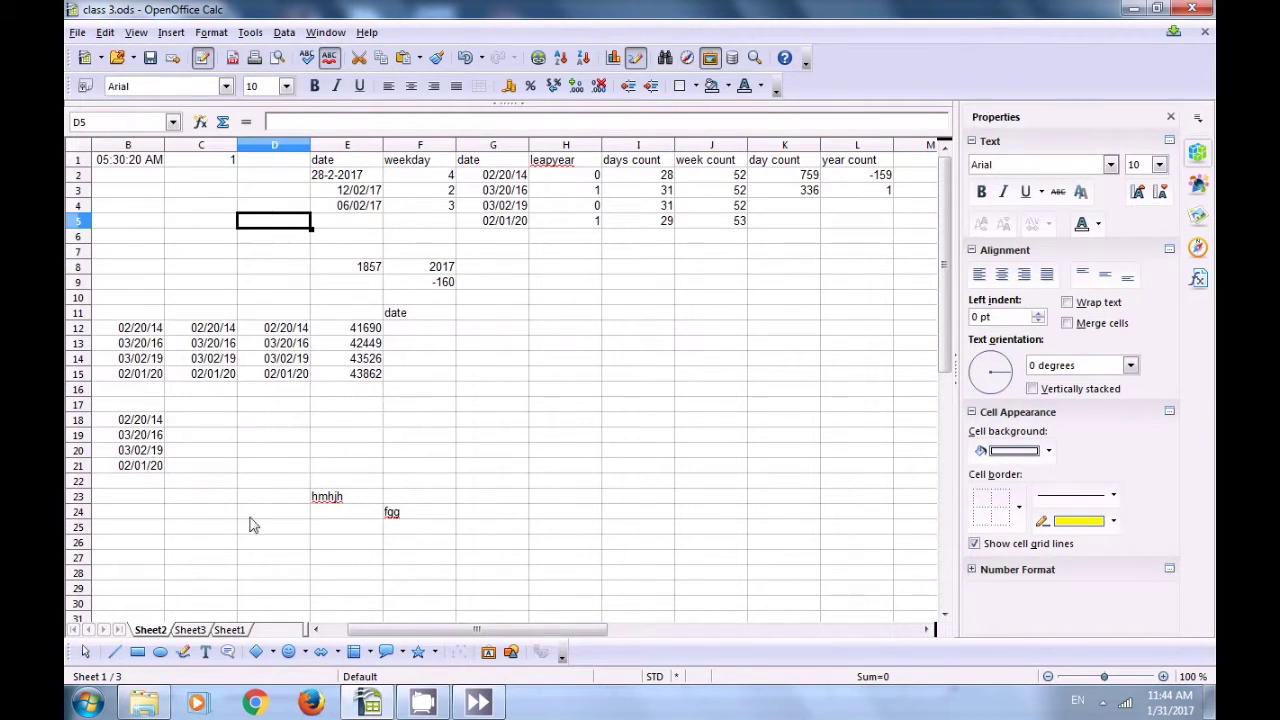
left_click(190, 629)
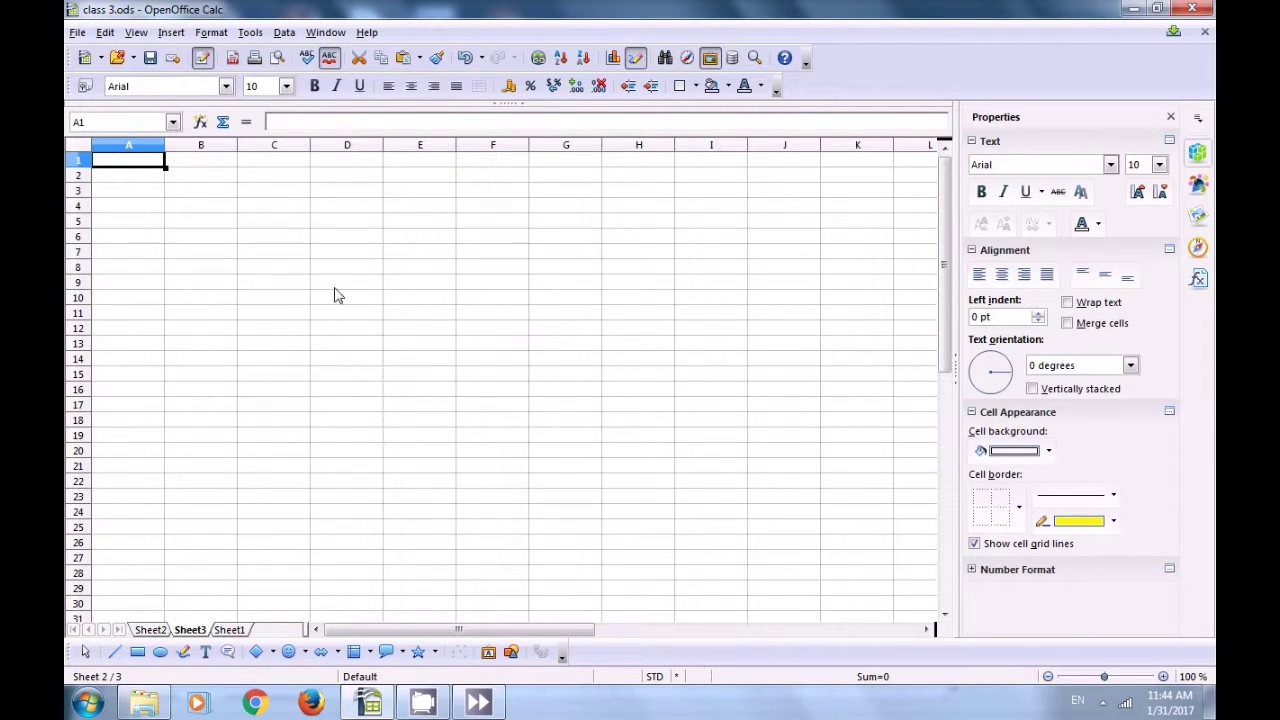
left_click(106, 33)
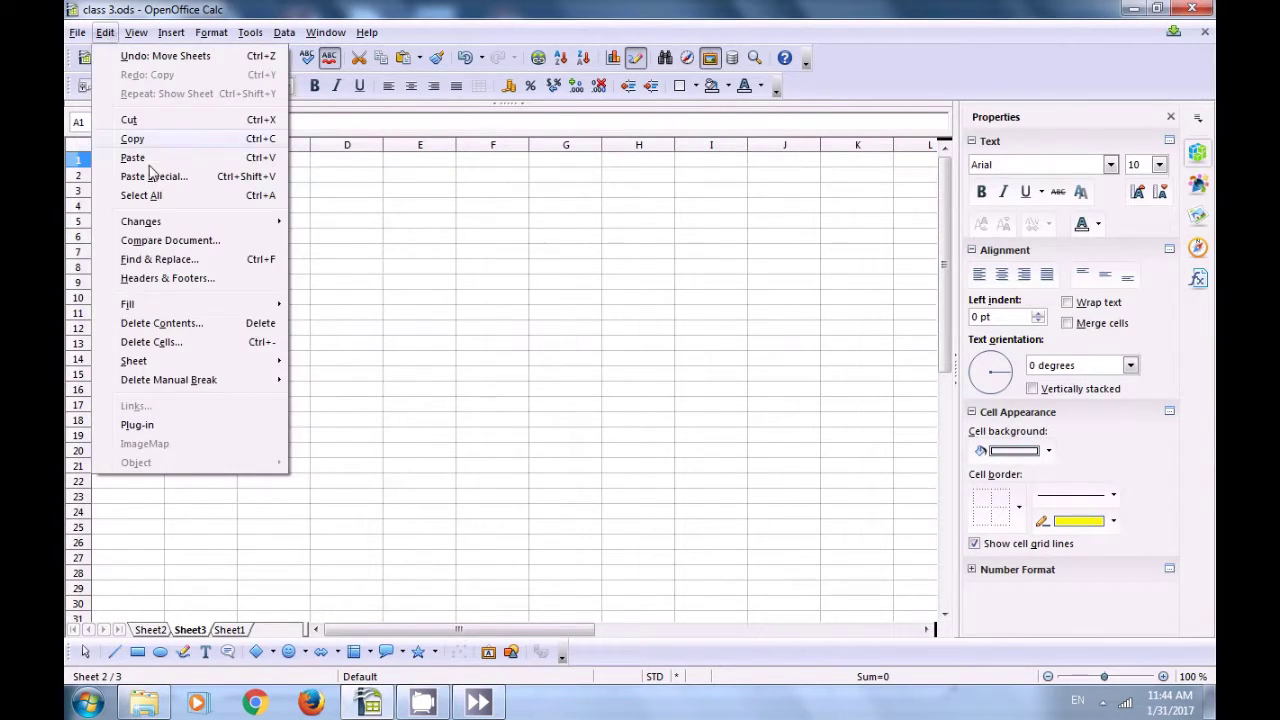
mouse_move(146, 361)
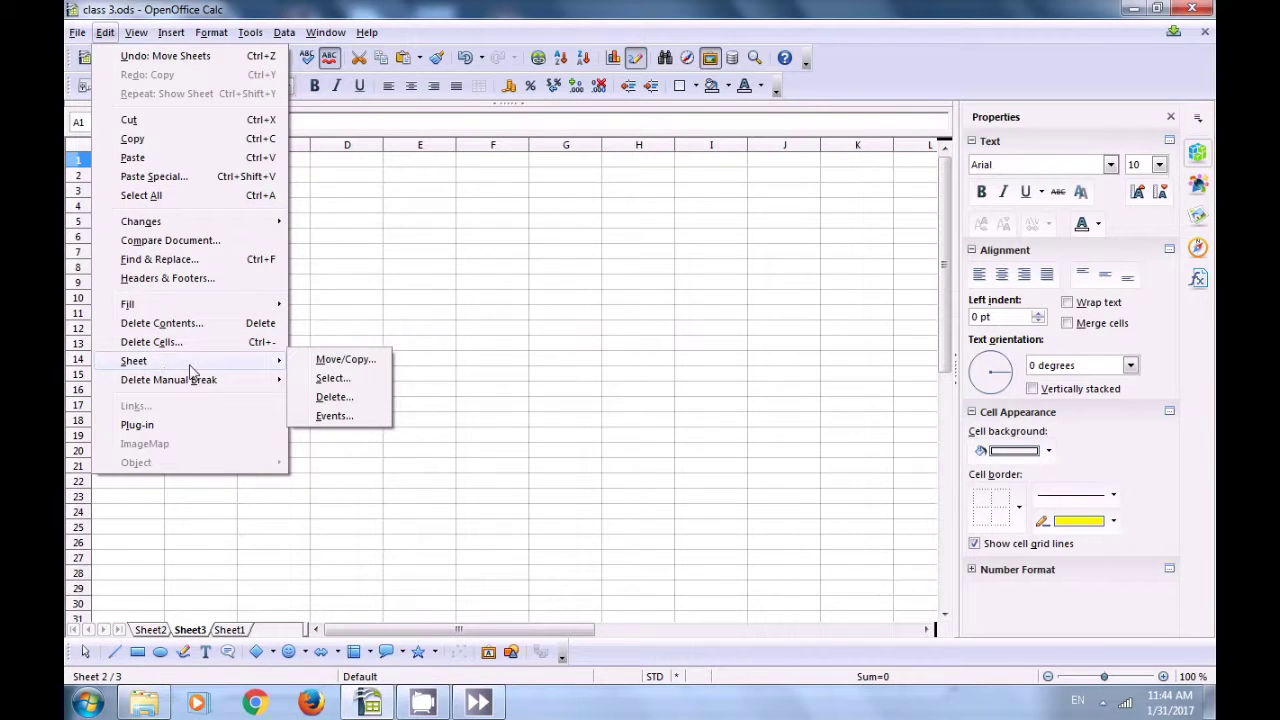
left_click(326, 402)
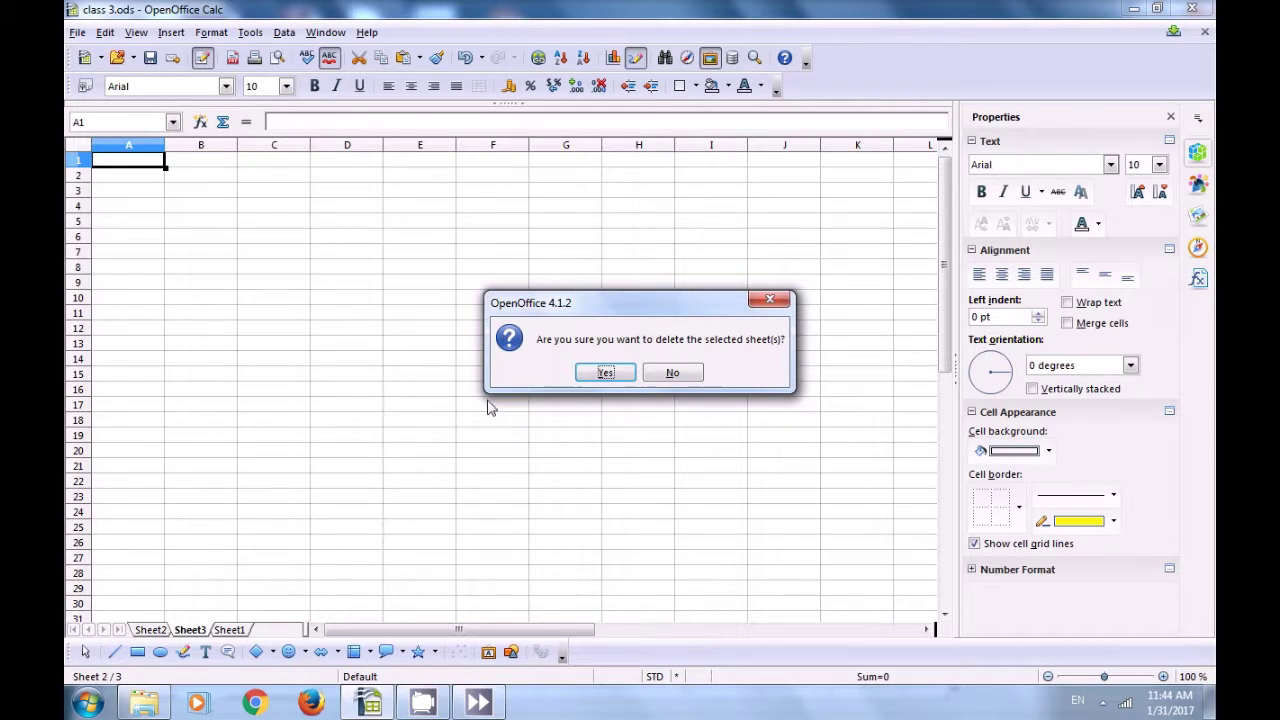
left_click(606, 373)
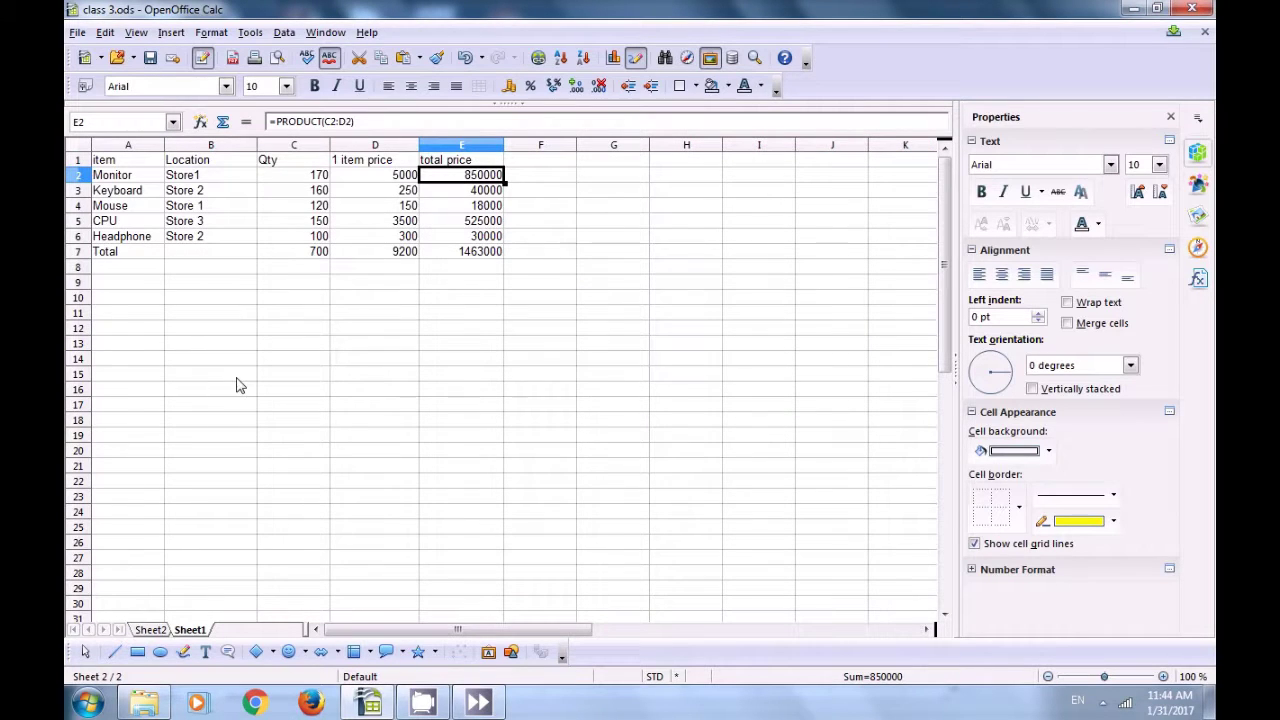
left_click(152, 632)
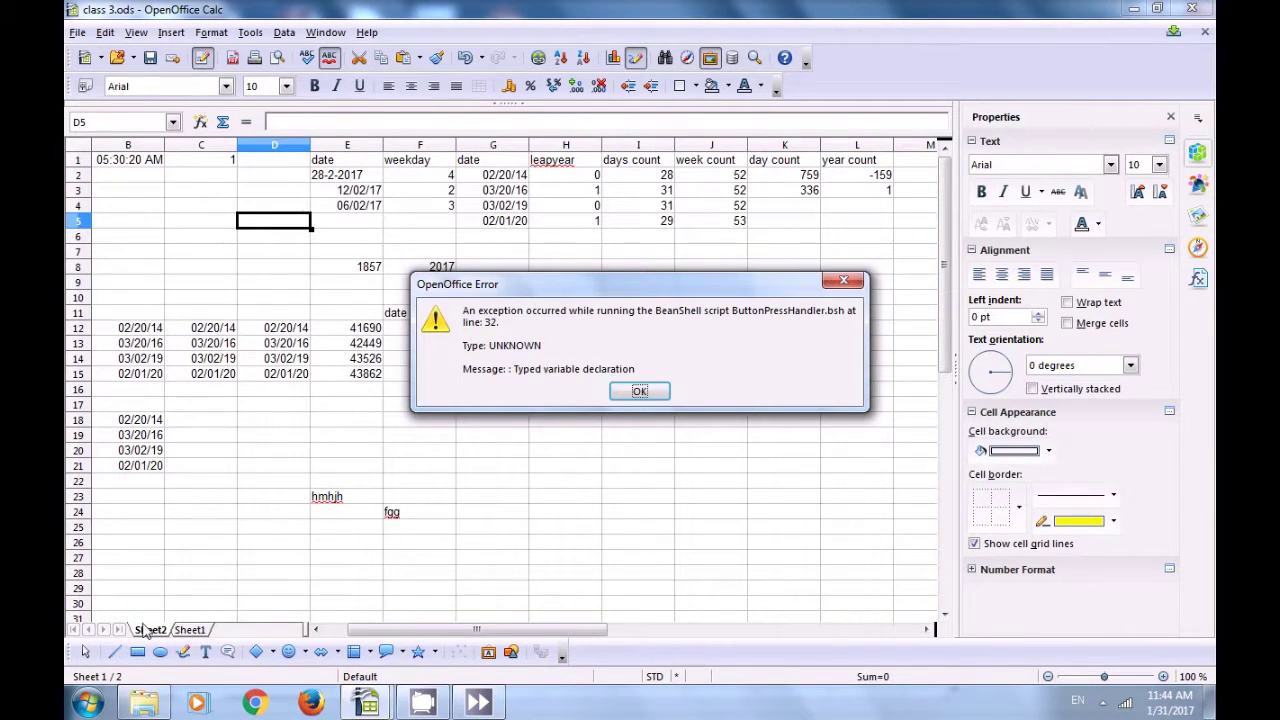
left_click(636, 392)
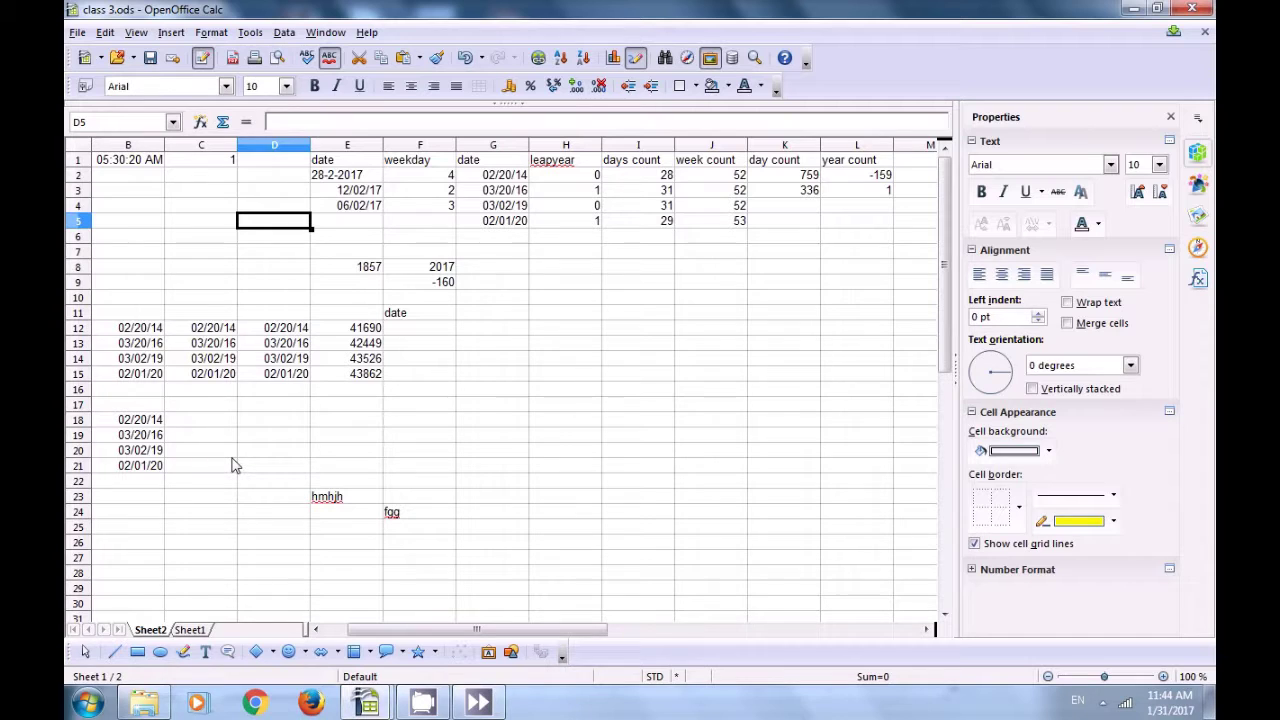
Step: Open the sheet's event assignments and cancel the macro chooser for the Double click event
left_click(105, 33)
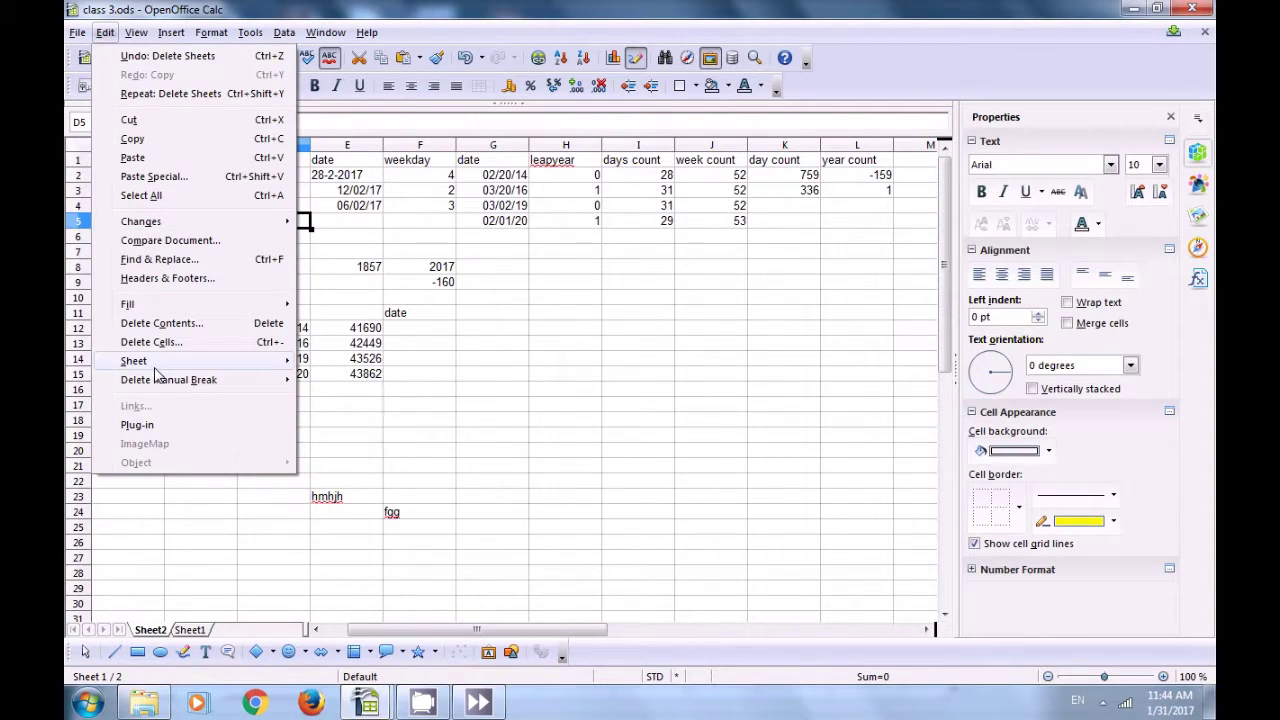
mouse_move(157, 373)
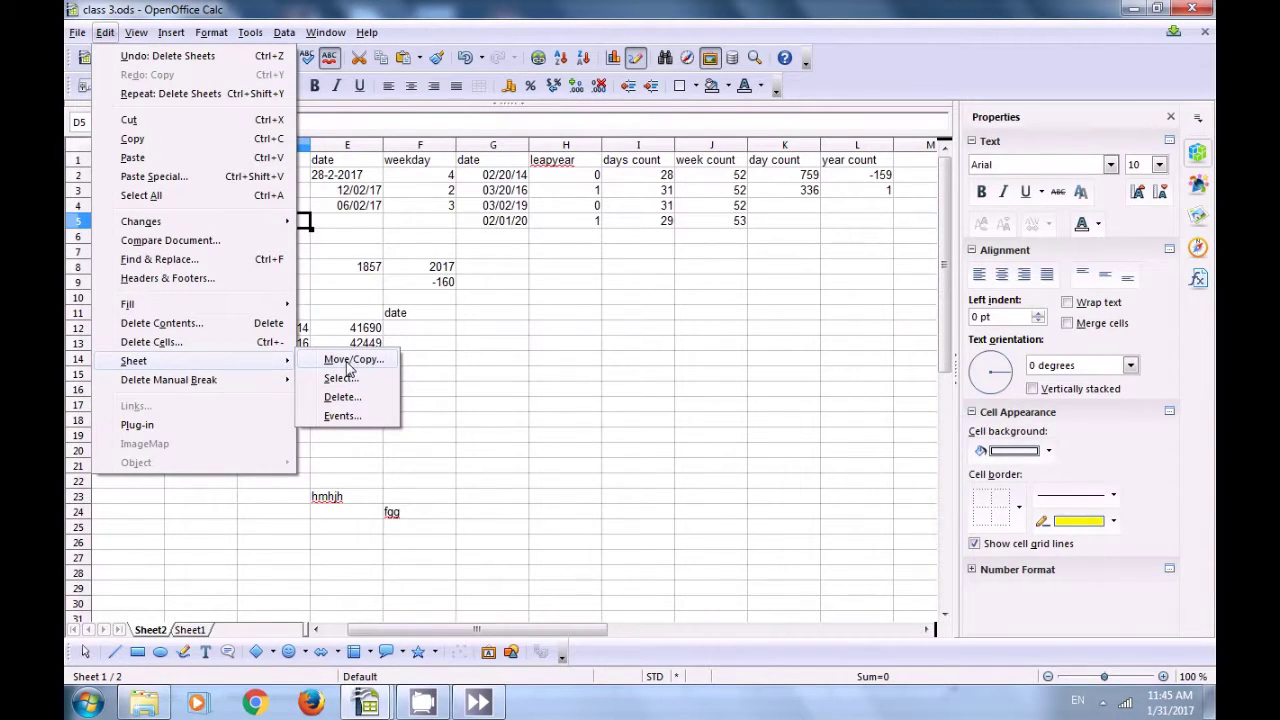
left_click(340, 415)
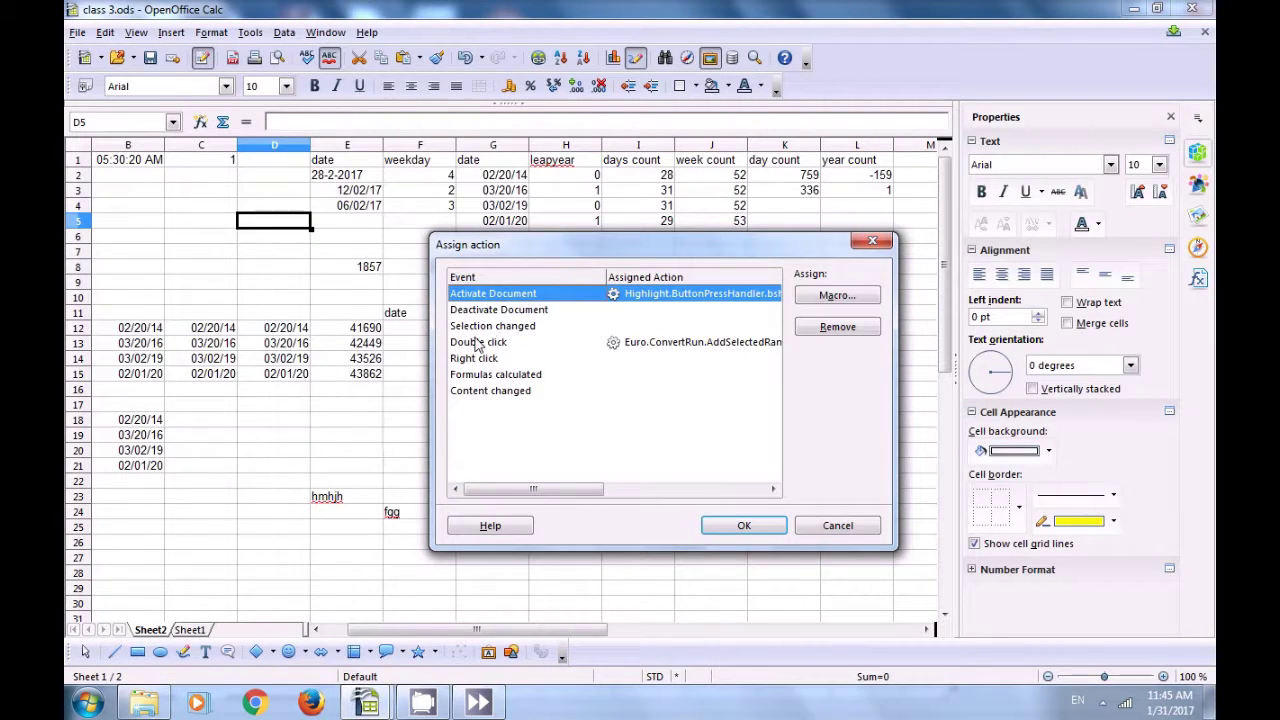
key("Down")
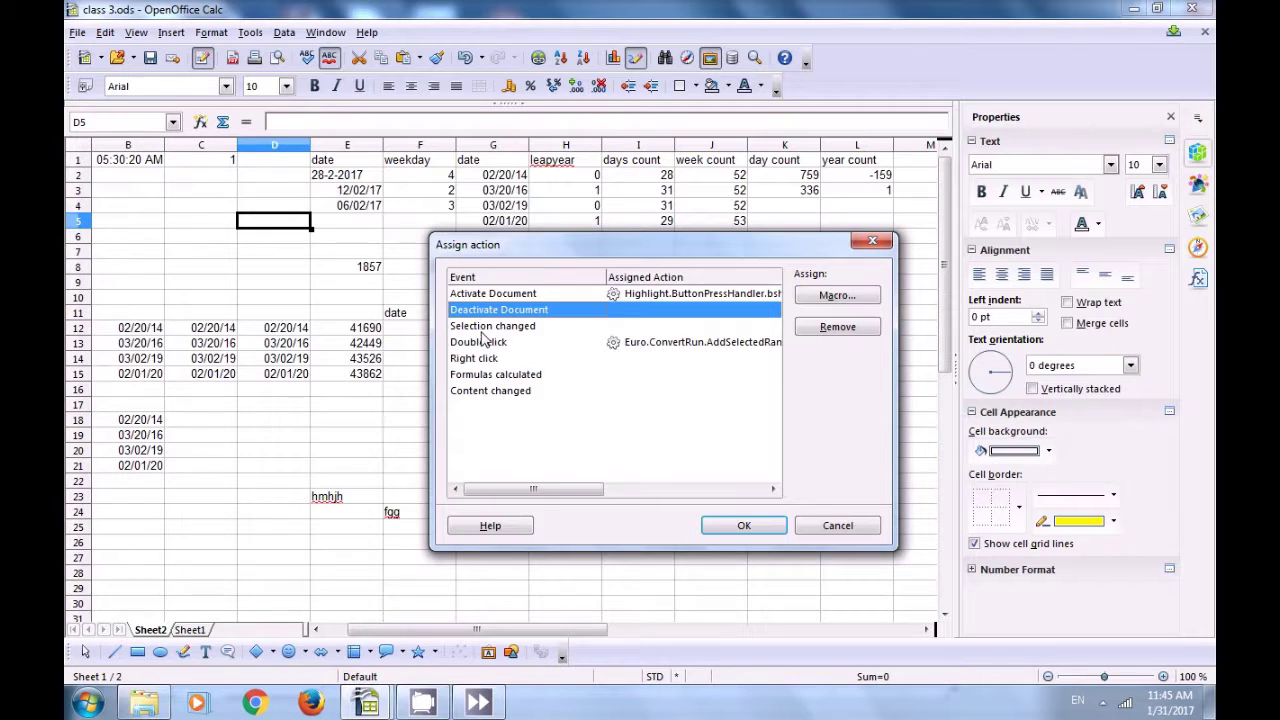
key("Down")
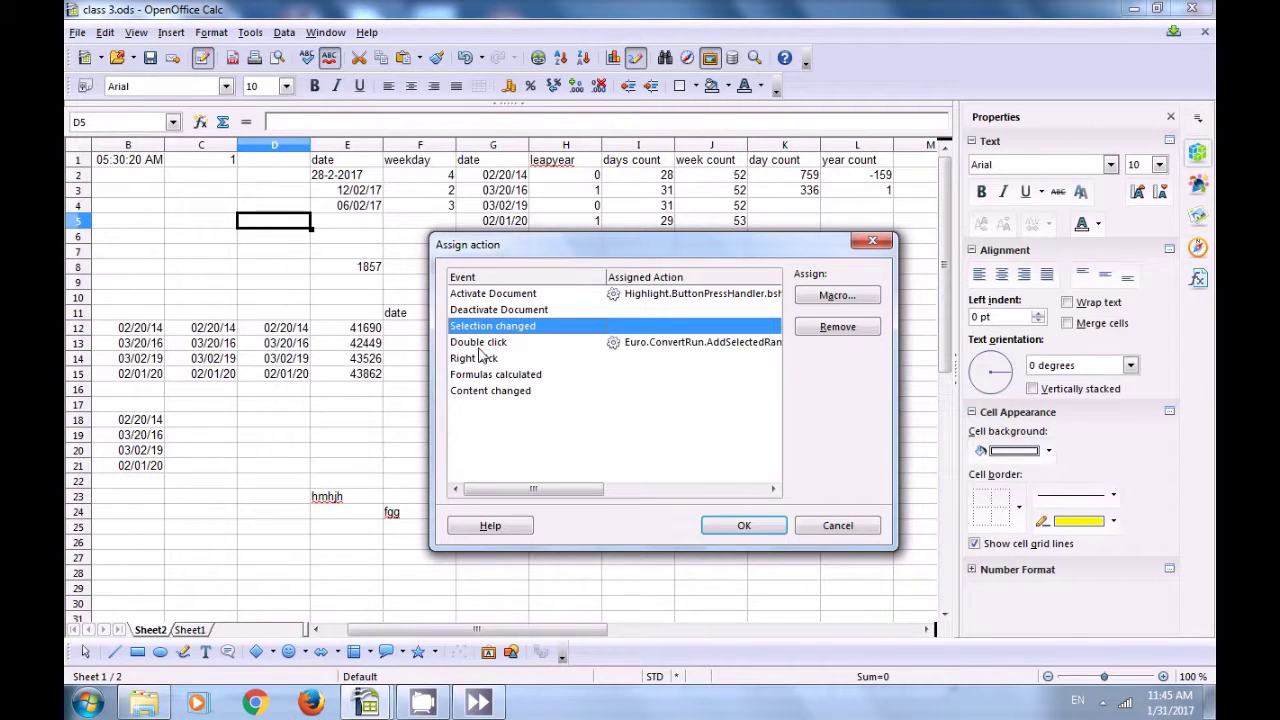
double_click(478, 346)
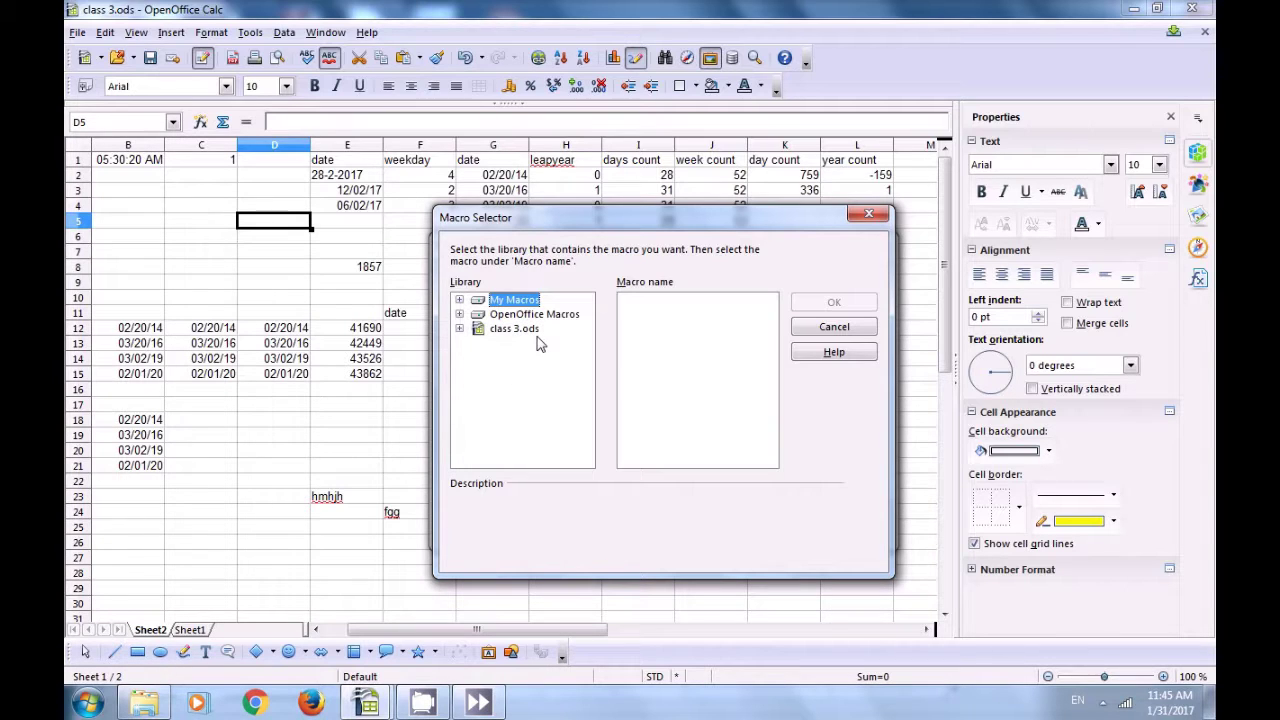
left_click(868, 214)
left_click(465, 360)
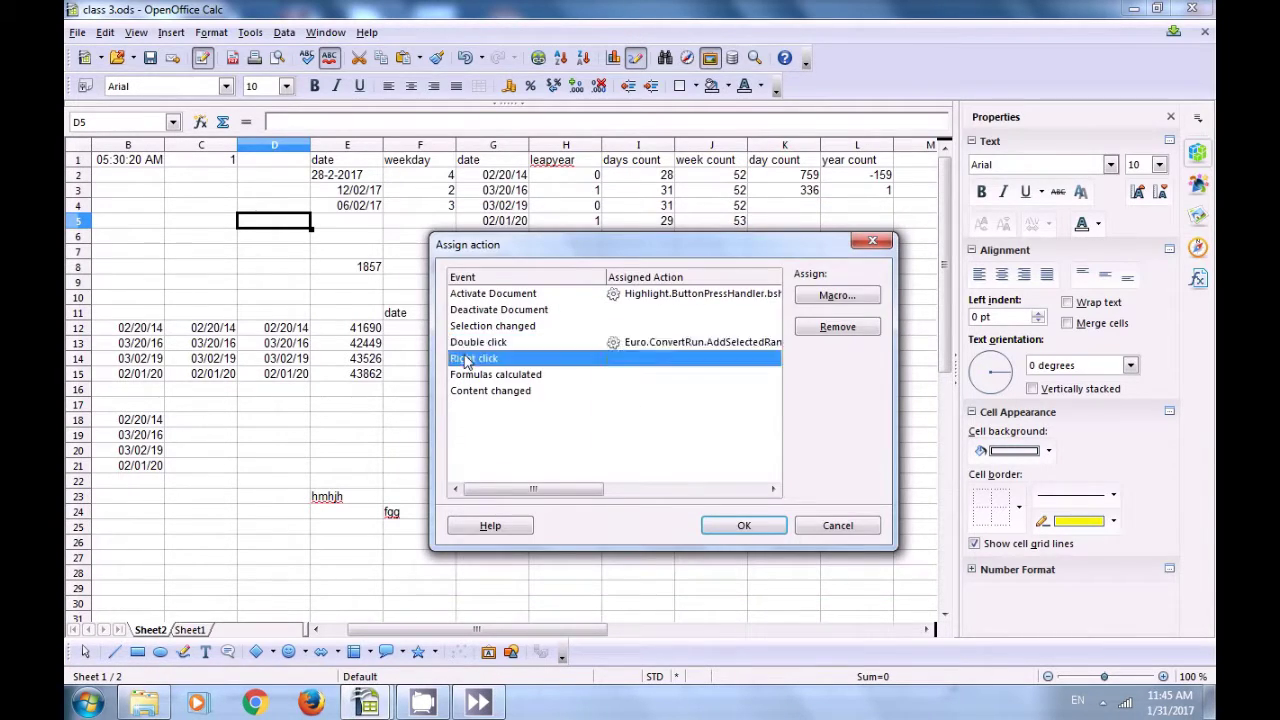
Step: Browse the MemoryUsage, ScriptBindingLibrary and Schedule macros for Content changed, then close without choosing
double_click(472, 390)
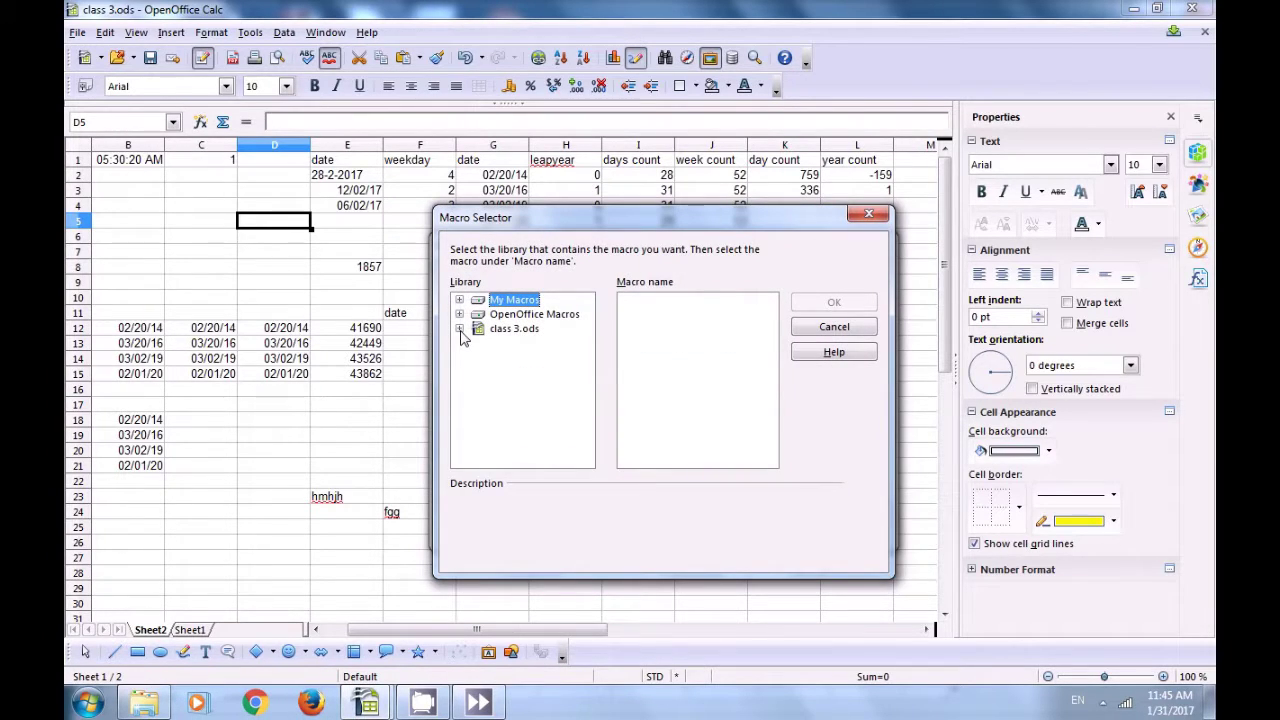
left_click(460, 314)
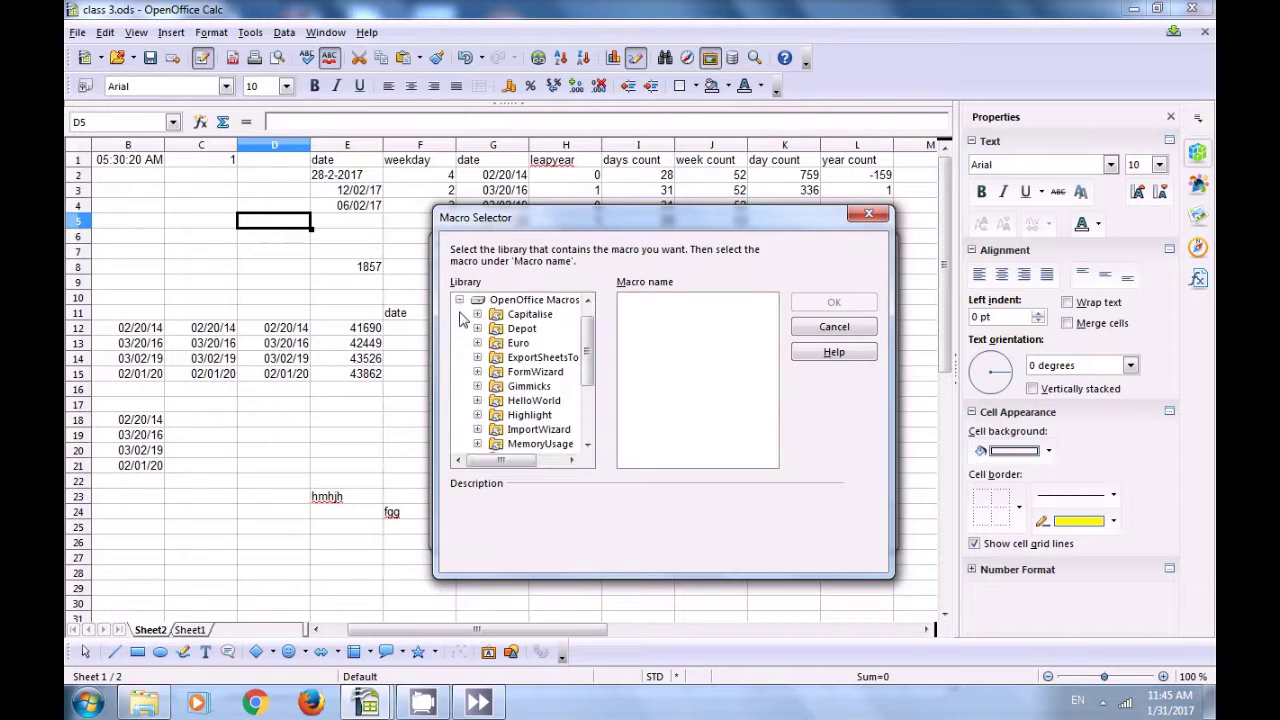
left_click(535, 358)
left_click(537, 400)
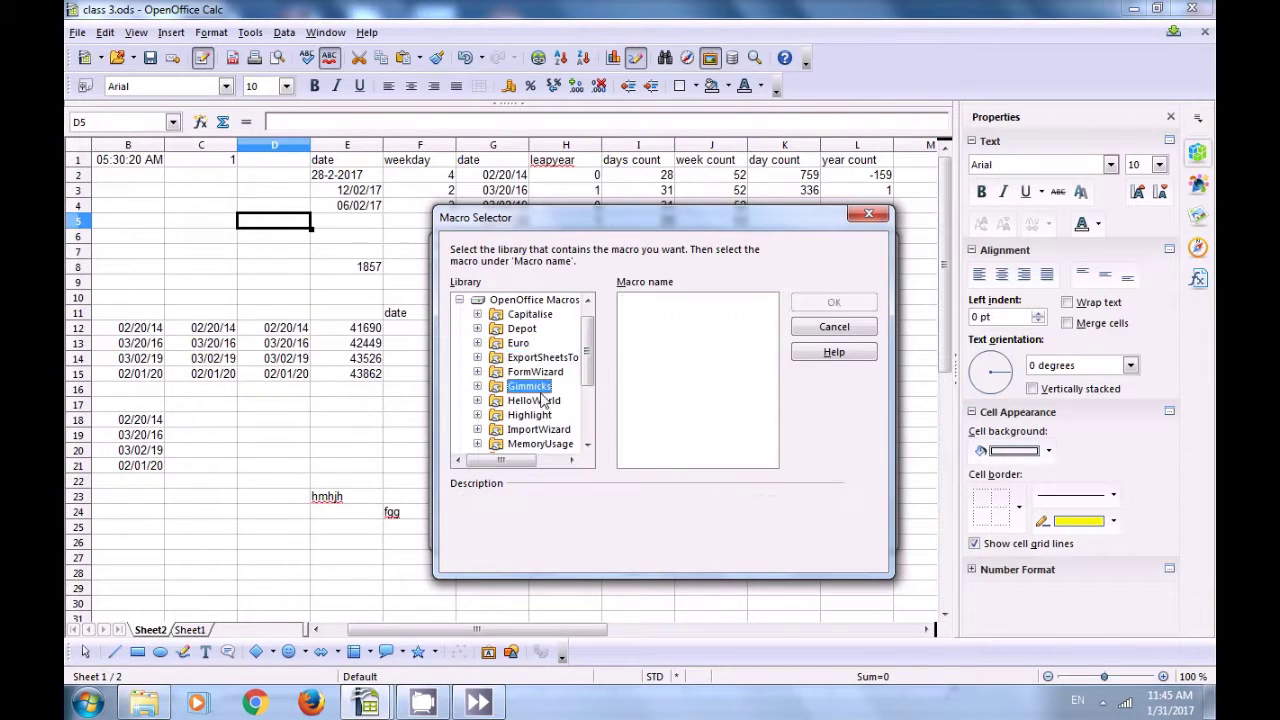
scroll(540, 385, "down", 2)
left_click(541, 372)
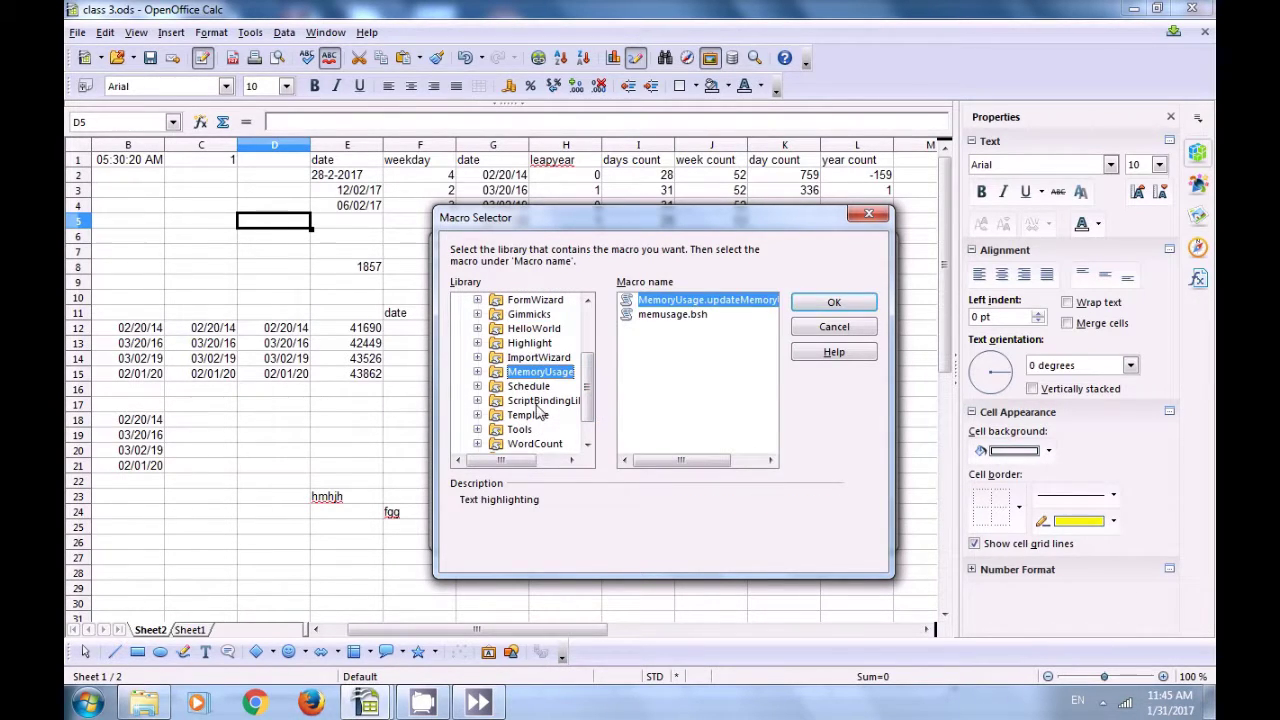
left_click(538, 403)
left_click(531, 379)
left_click(672, 314)
left_click(670, 300)
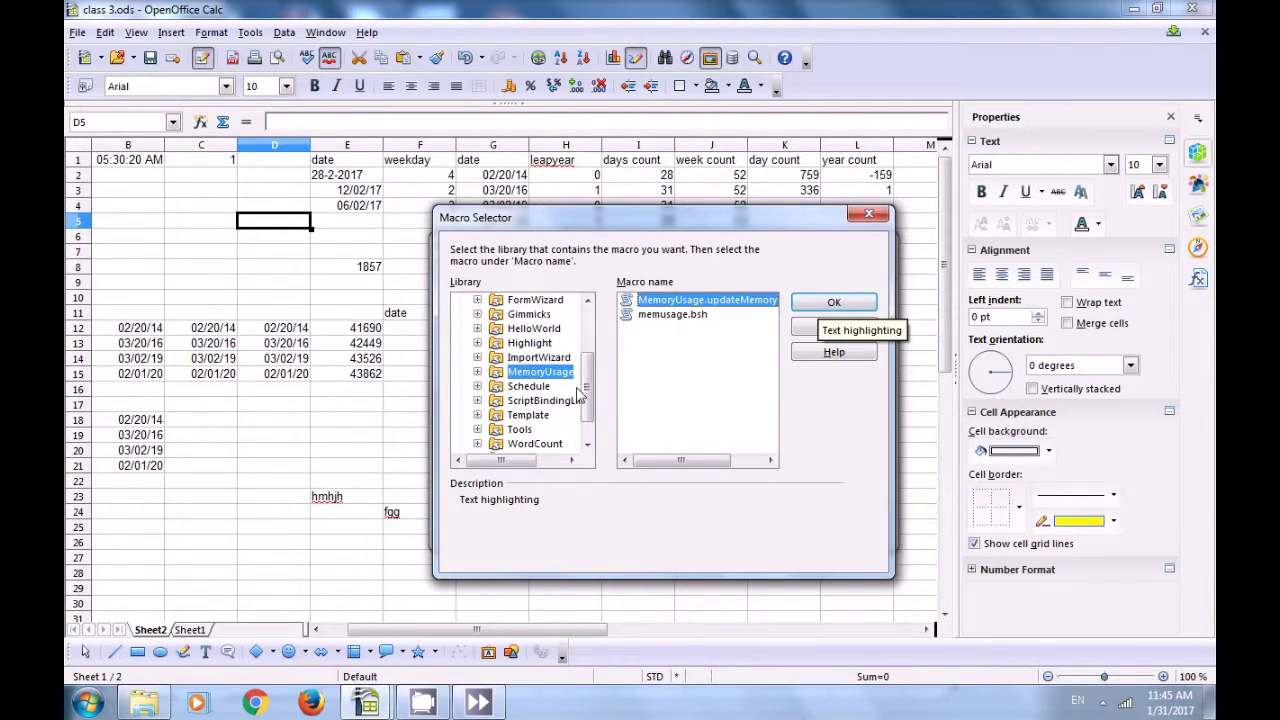
left_click(540, 386)
left_click(867, 213)
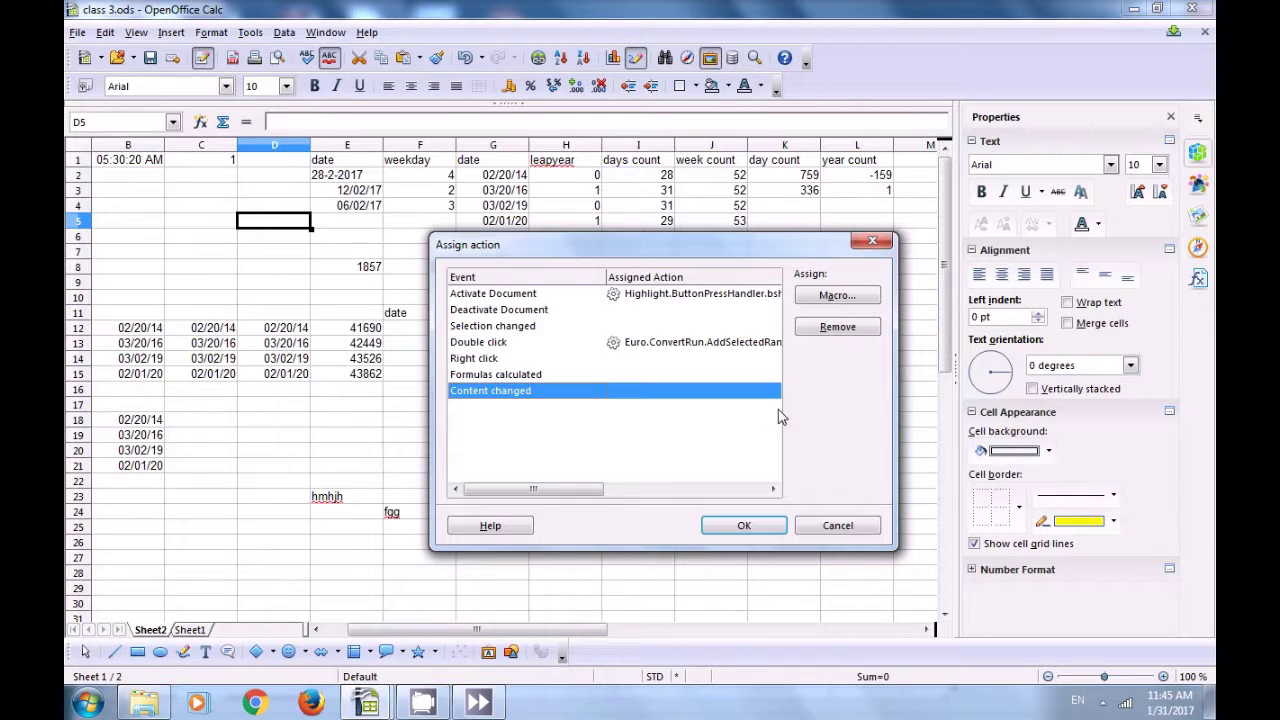
Step: Remove the Activate Document and Double click macro assignments and confirm with OK
left_click(632, 292)
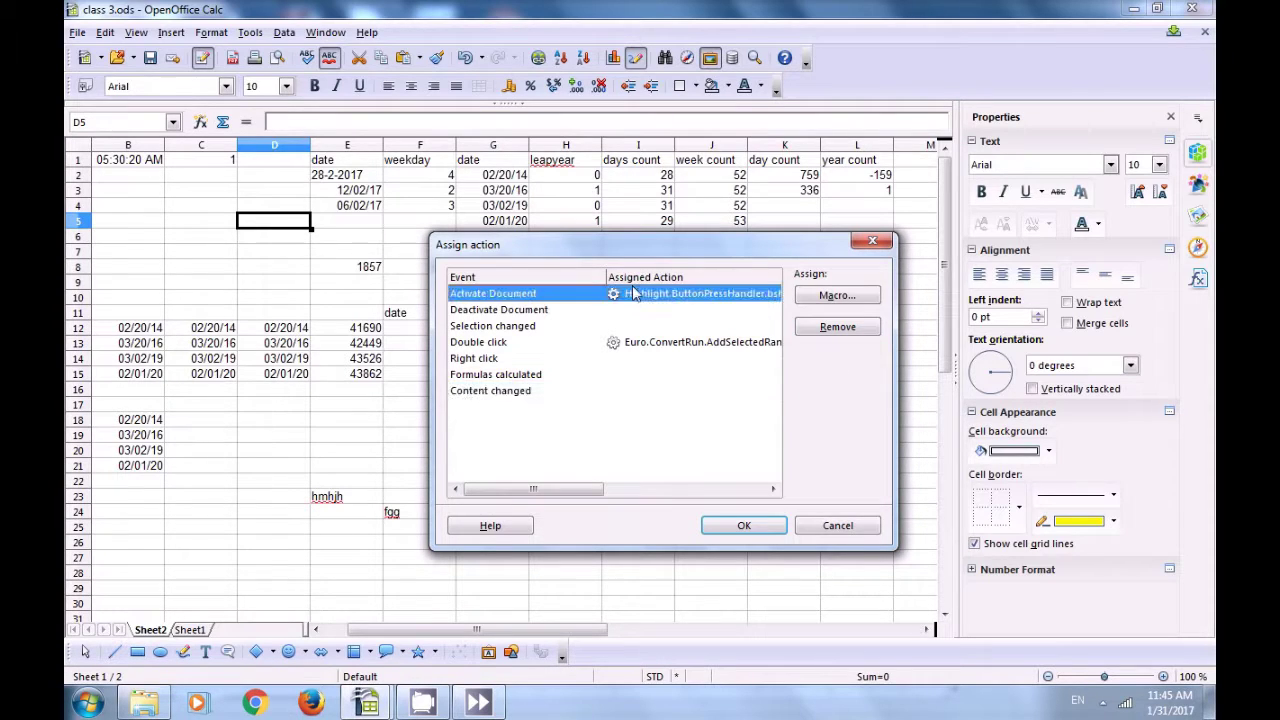
left_click(812, 333)
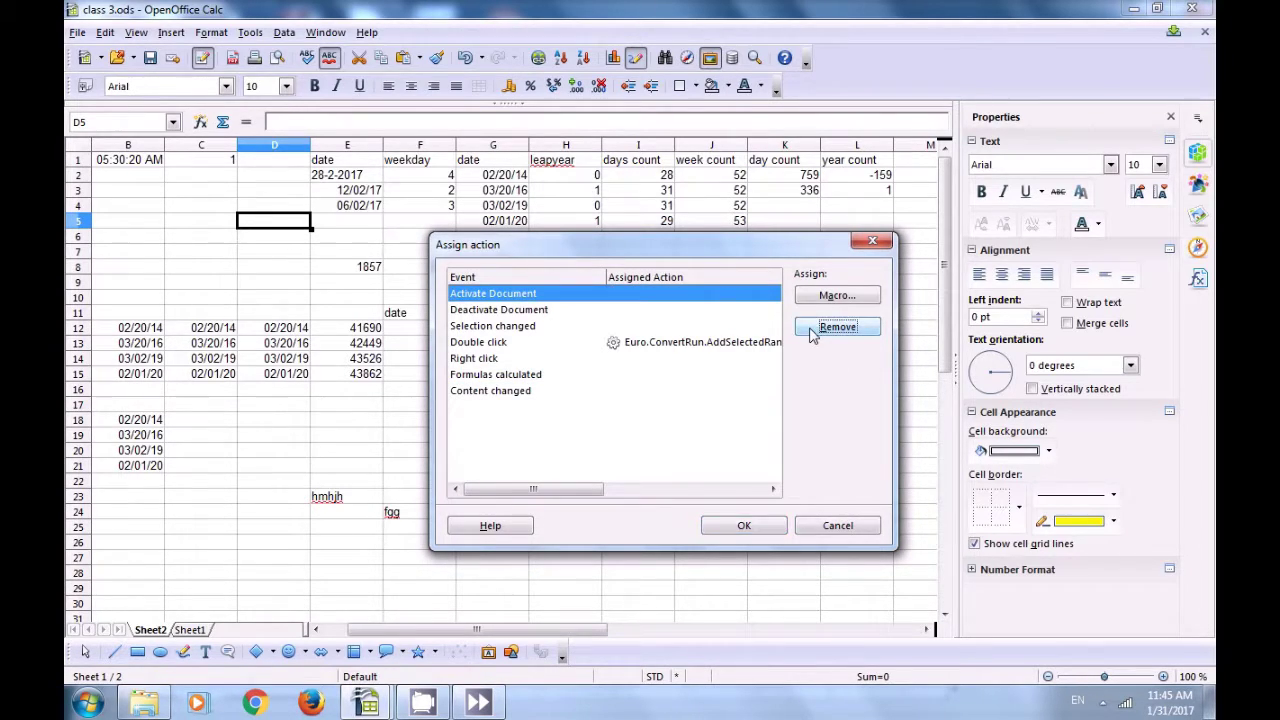
left_click(651, 345)
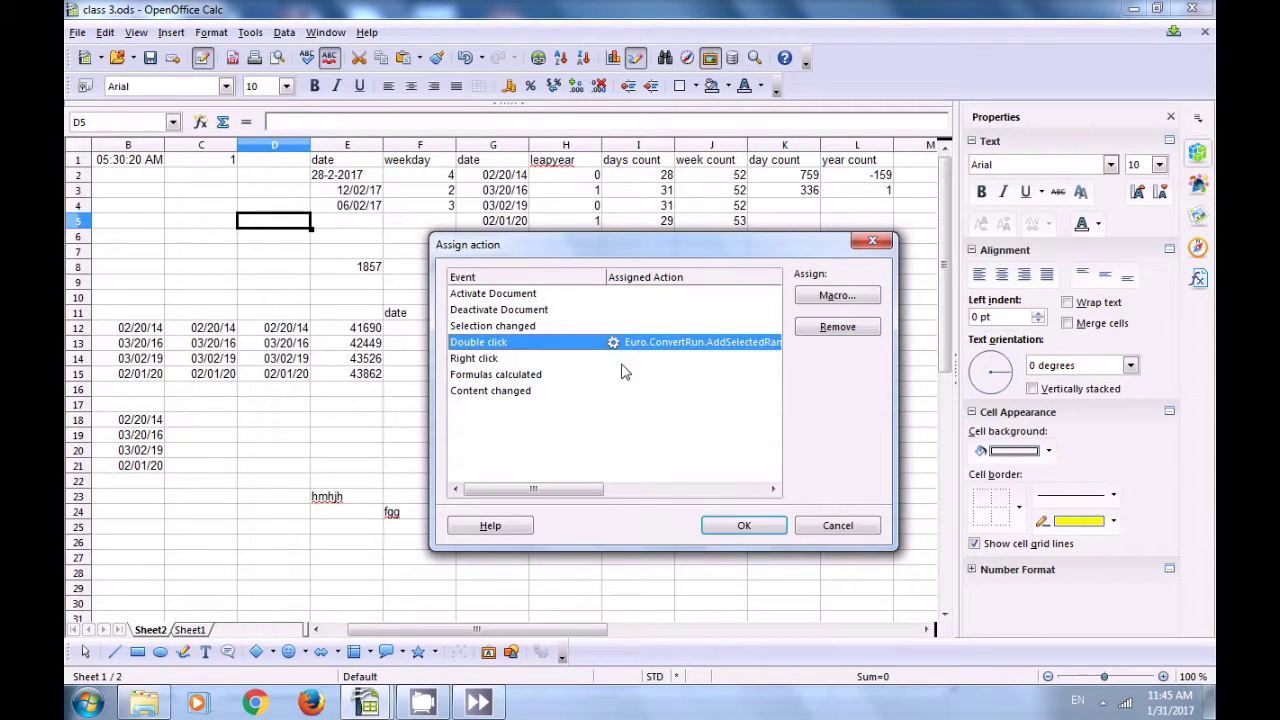
left_click(830, 330)
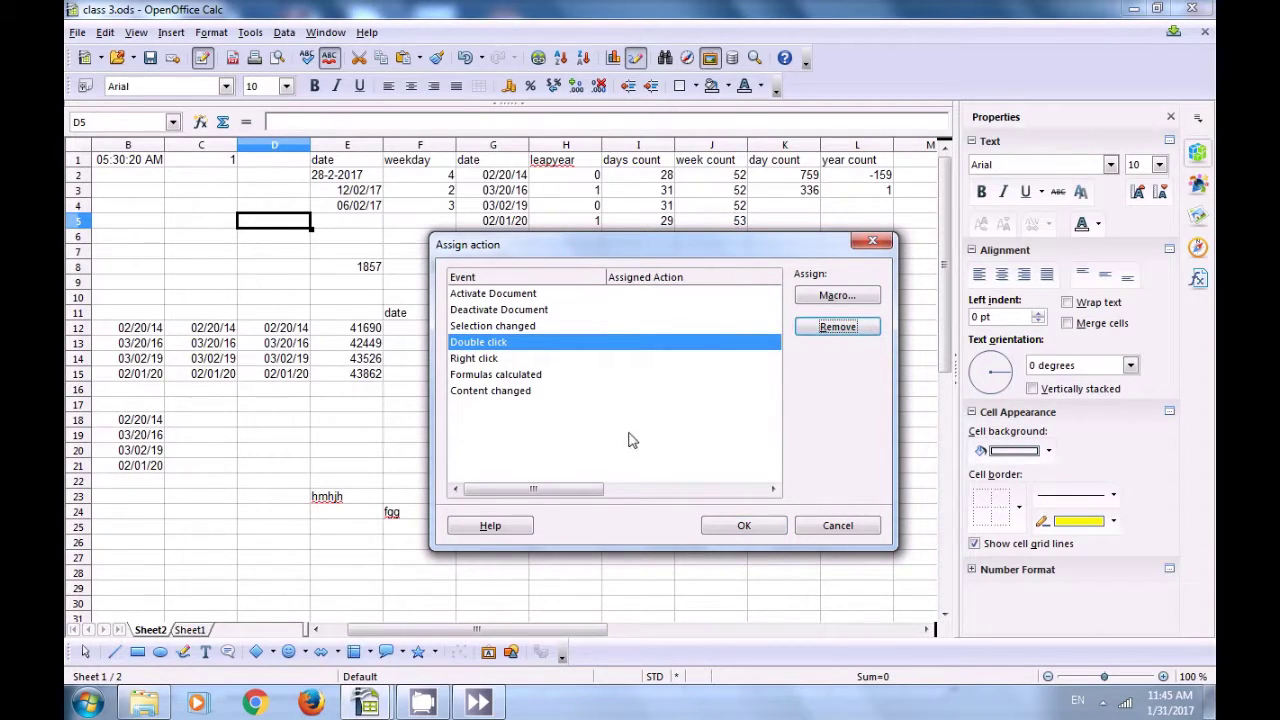
left_click(745, 525)
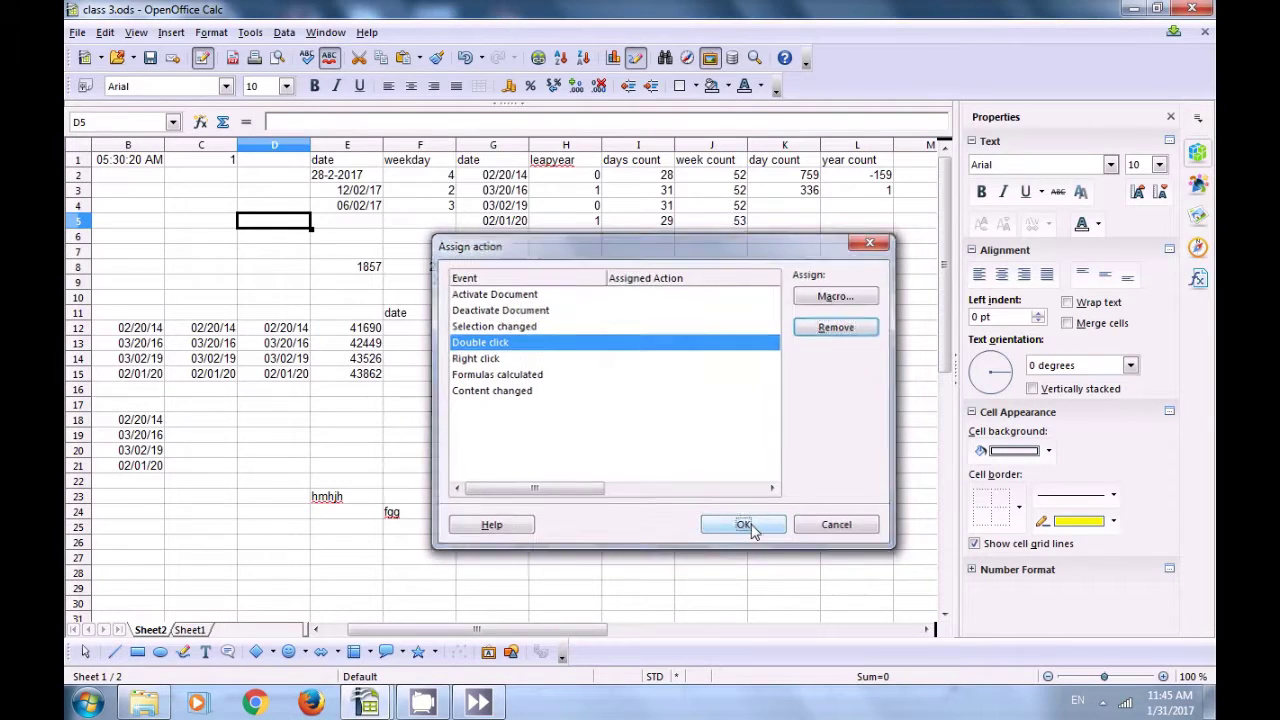
left_click(295, 452)
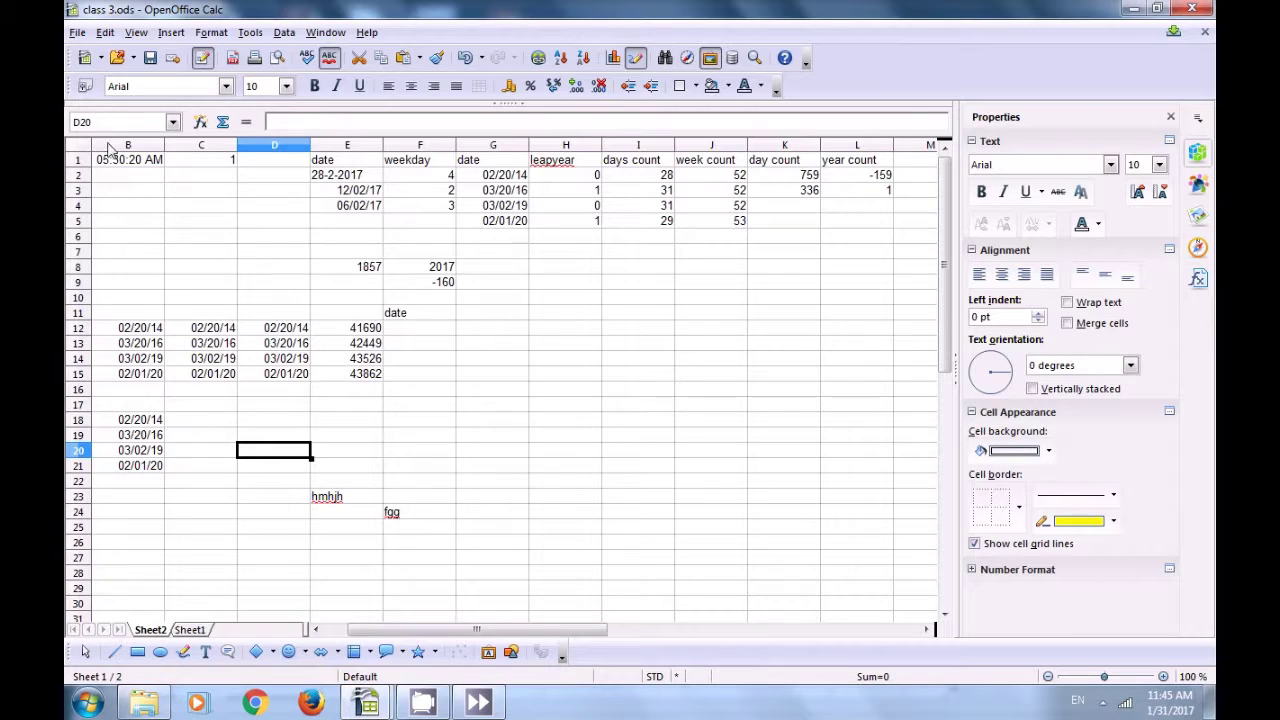
left_click(105, 32)
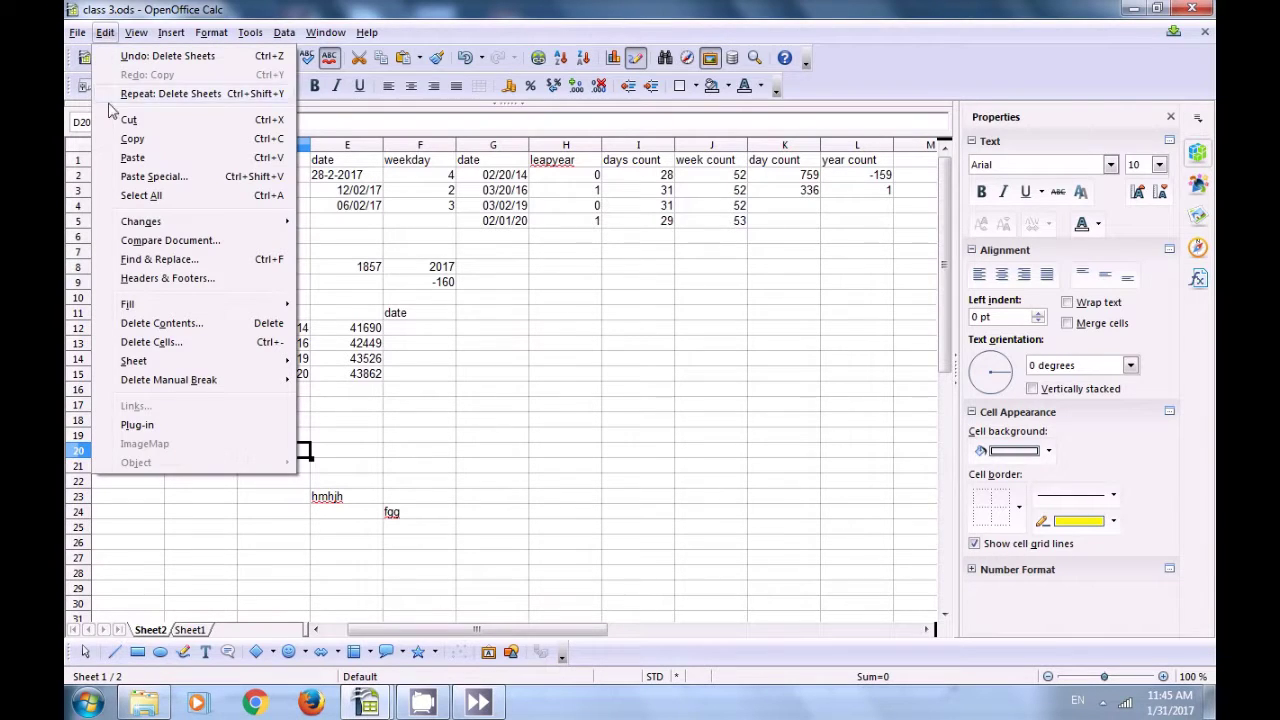
Step: In Move/Copy Sheet, set Sheet2's destination to '- new document -' with '- move to end position -'
mouse_move(160, 364)
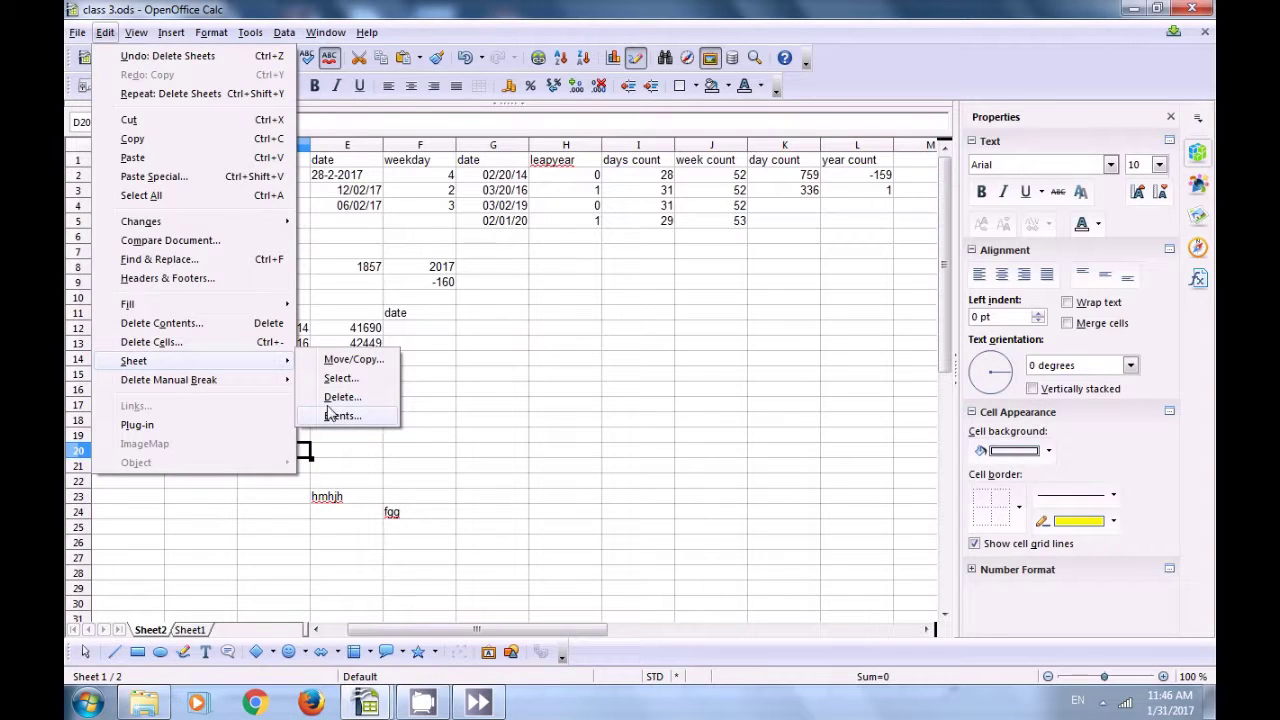
left_click(340, 360)
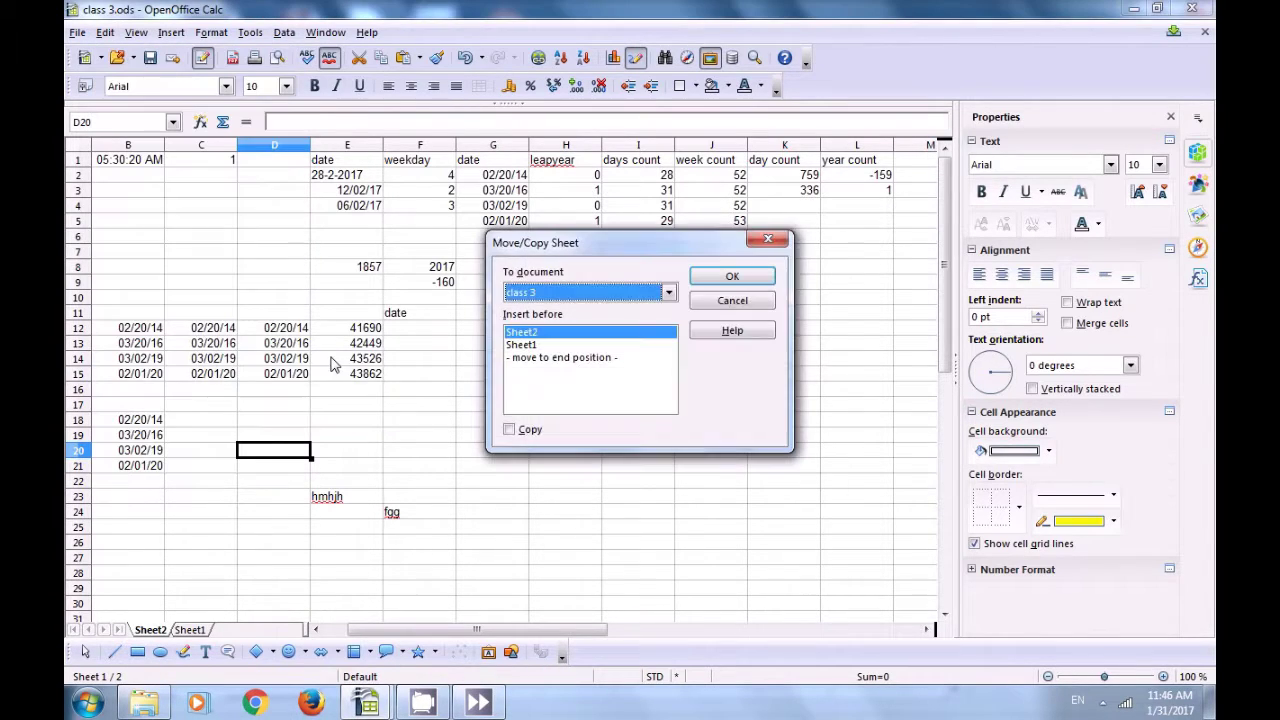
left_click(669, 292)
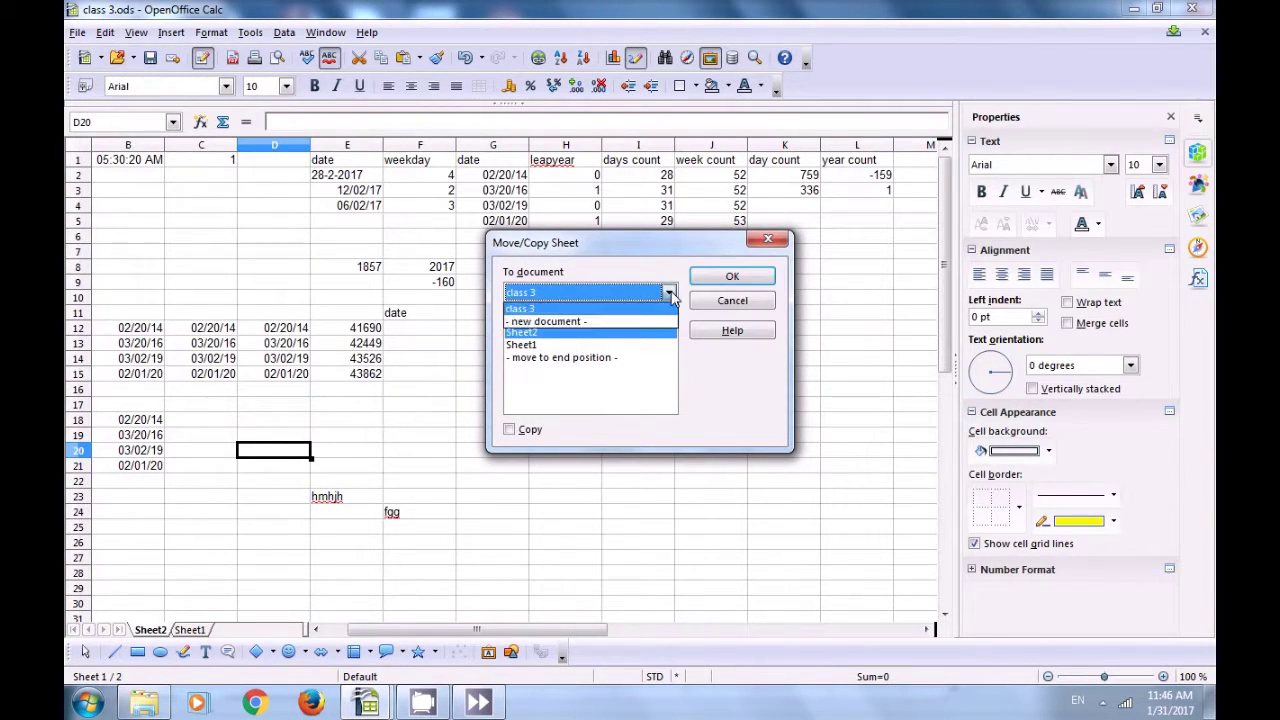
left_click(548, 321)
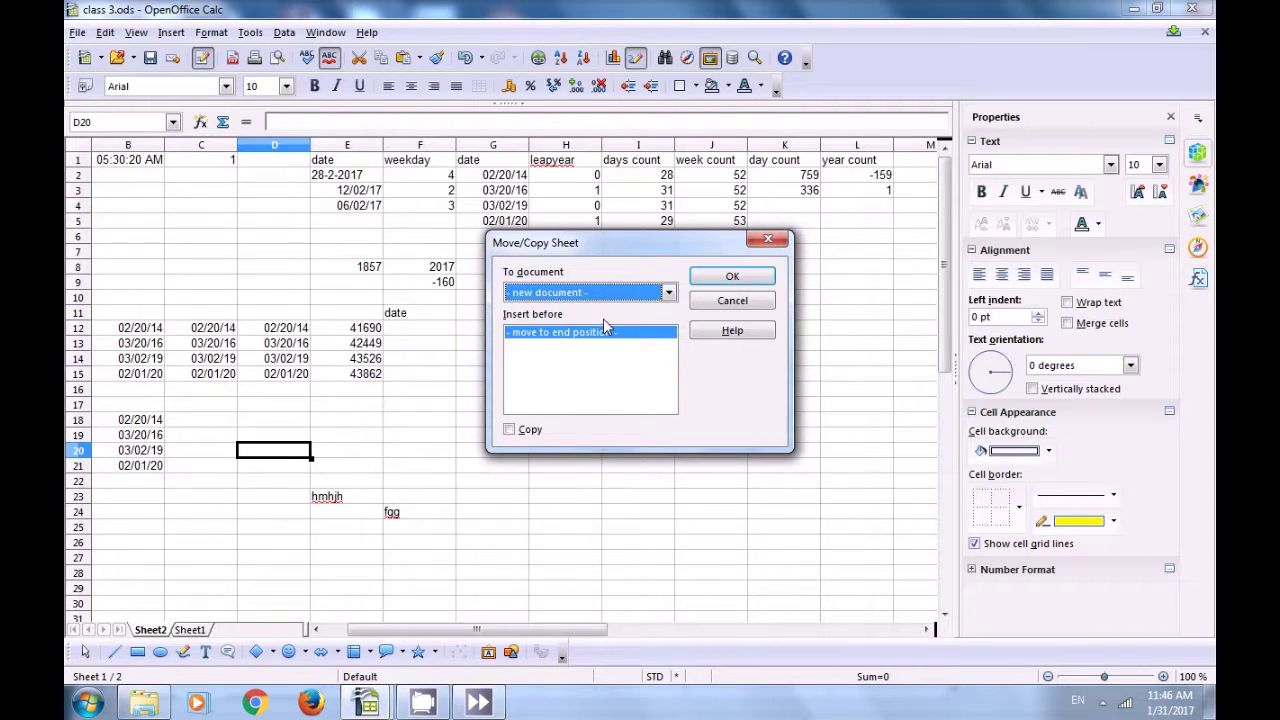
left_click(589, 298)
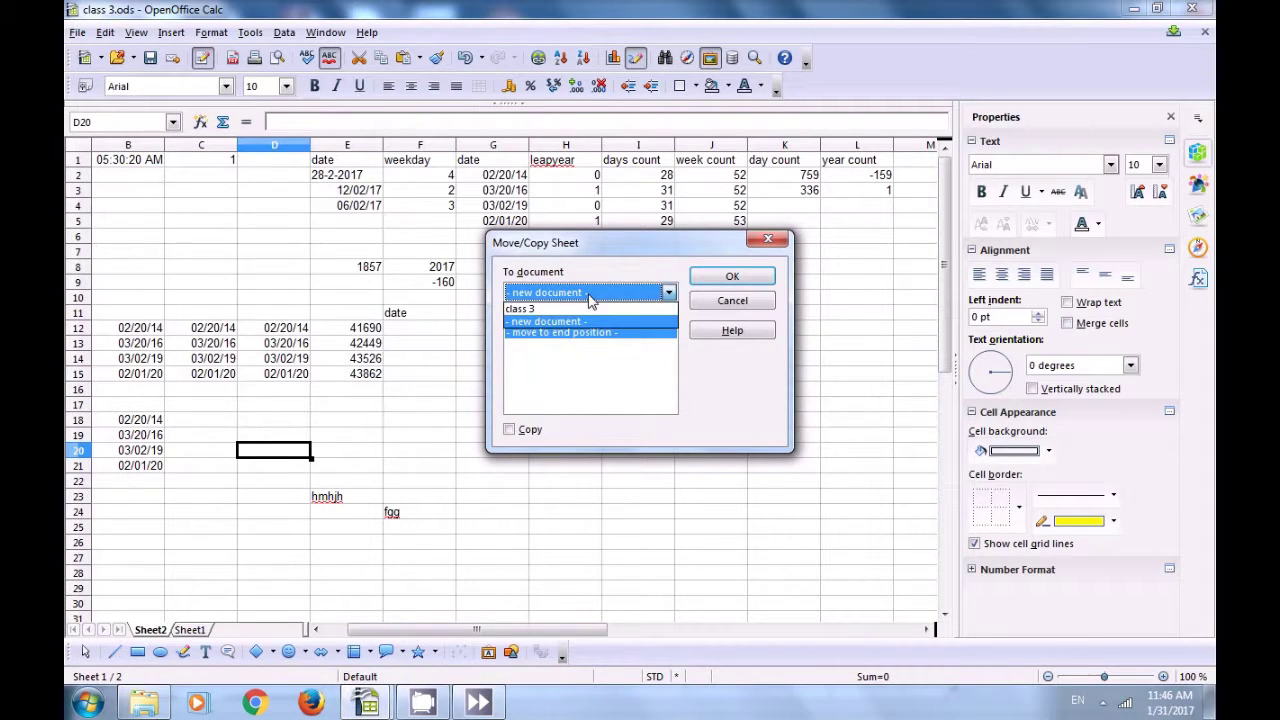
left_click(578, 368)
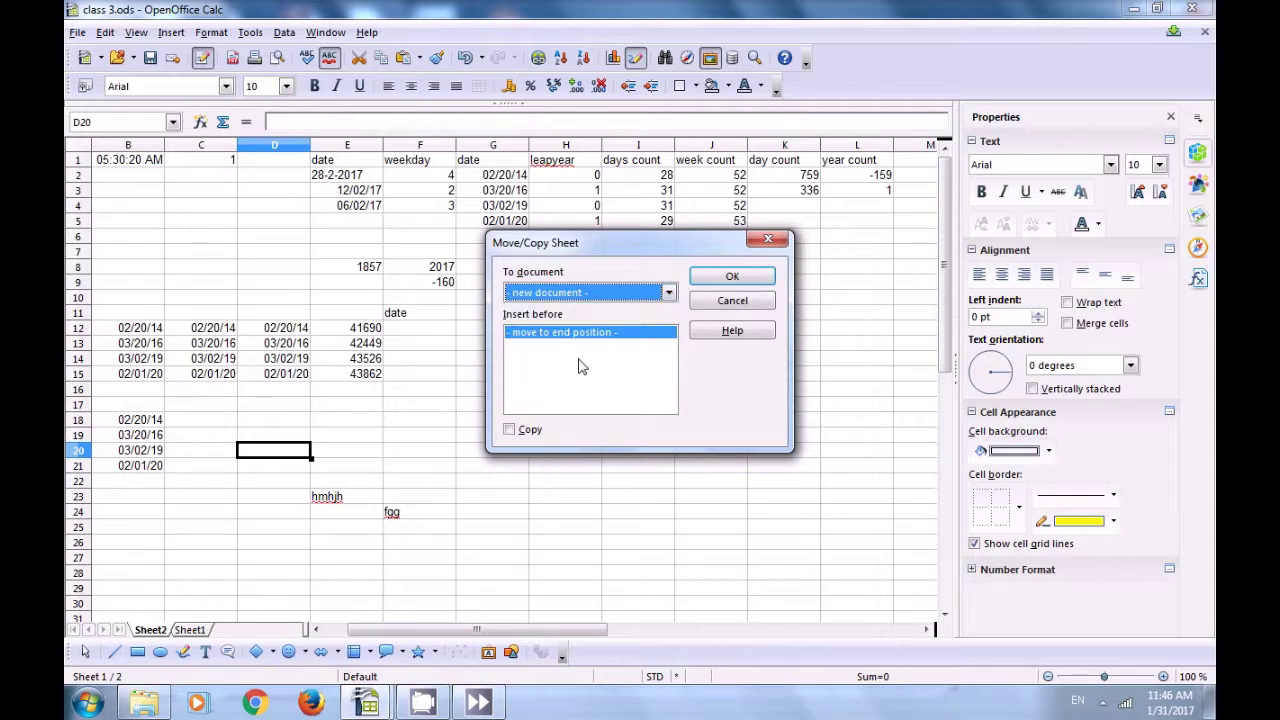
left_click(576, 345)
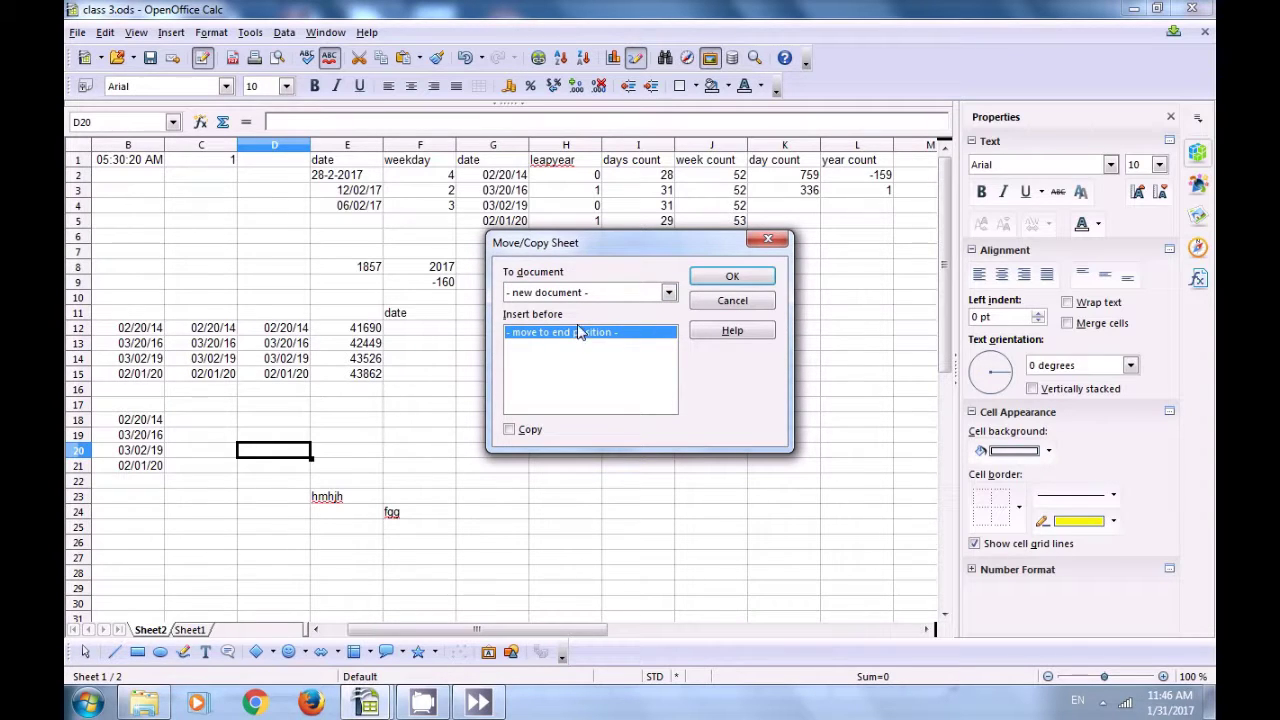
Step: Confirm moving Sheet2 into the new Untitled 1 document, select I18 there, and close it
left_click(728, 280)
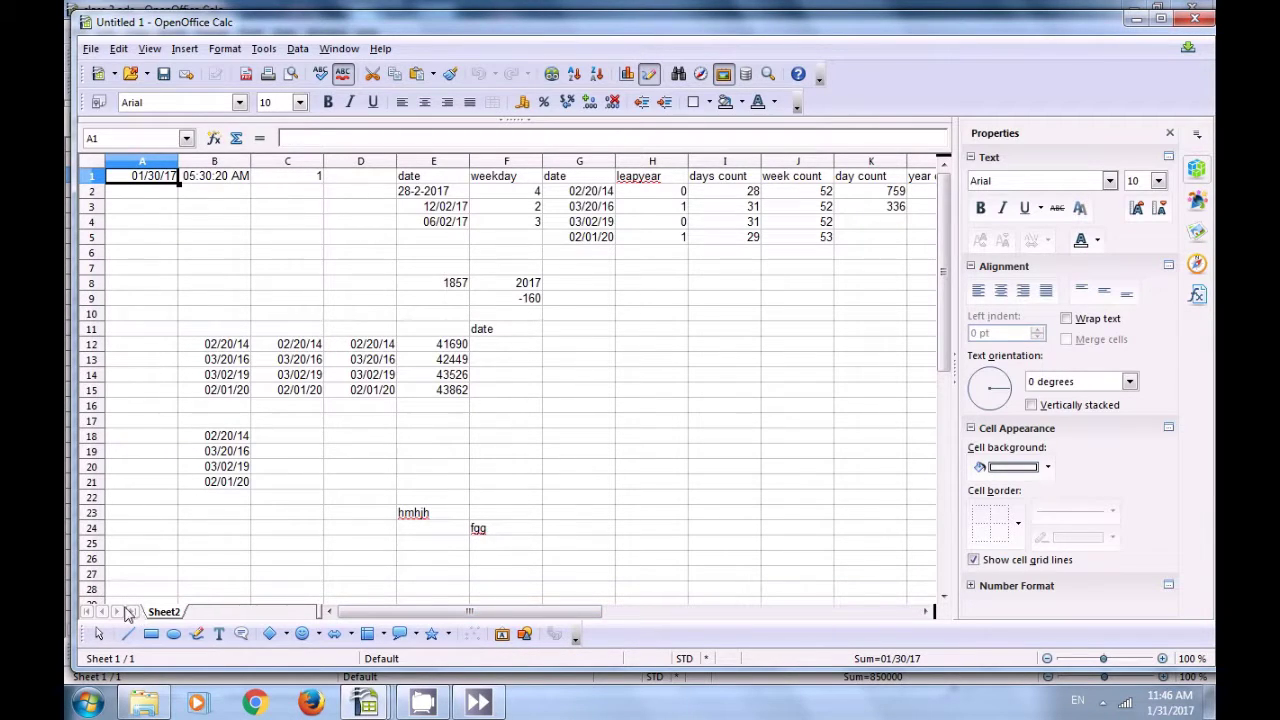
left_click_drag(443, 617, 443, 614)
left_click(728, 438)
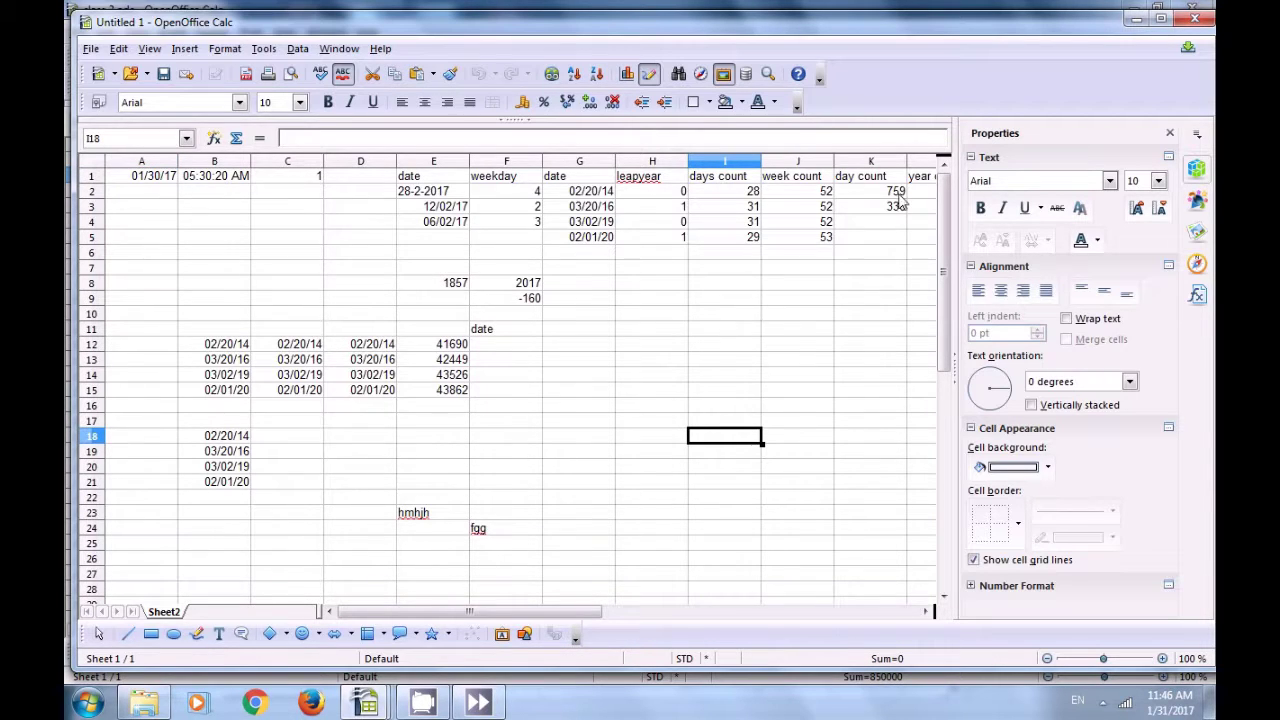
left_click(1190, 19)
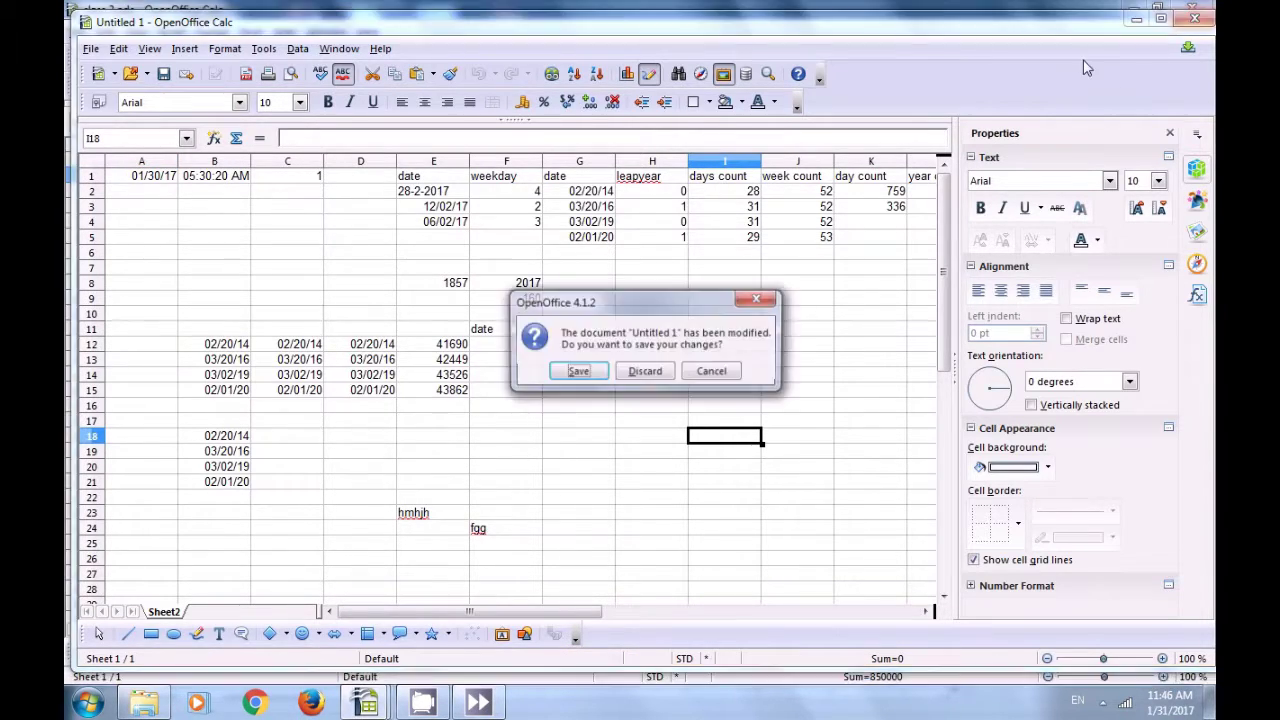
Step: Discard Untitled 1 without saving and cancel the Insert Sheet dialog
left_click(640, 372)
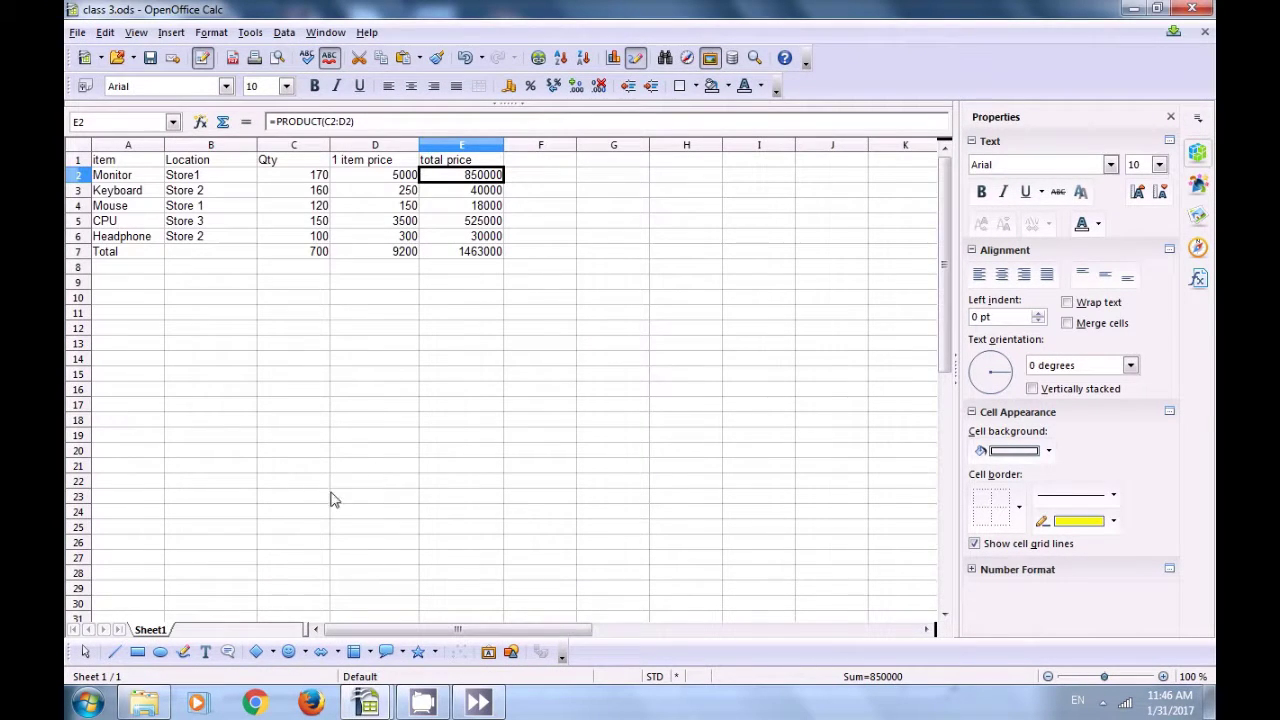
left_click(176, 634)
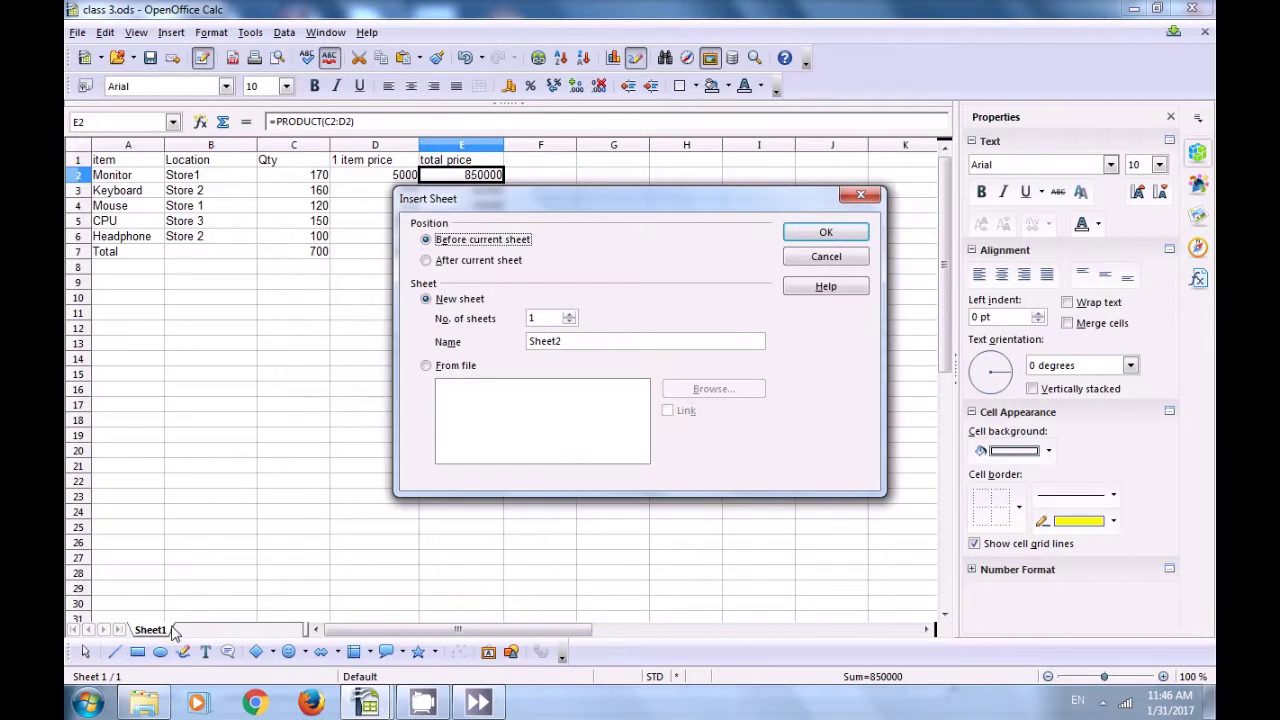
left_click(860, 194)
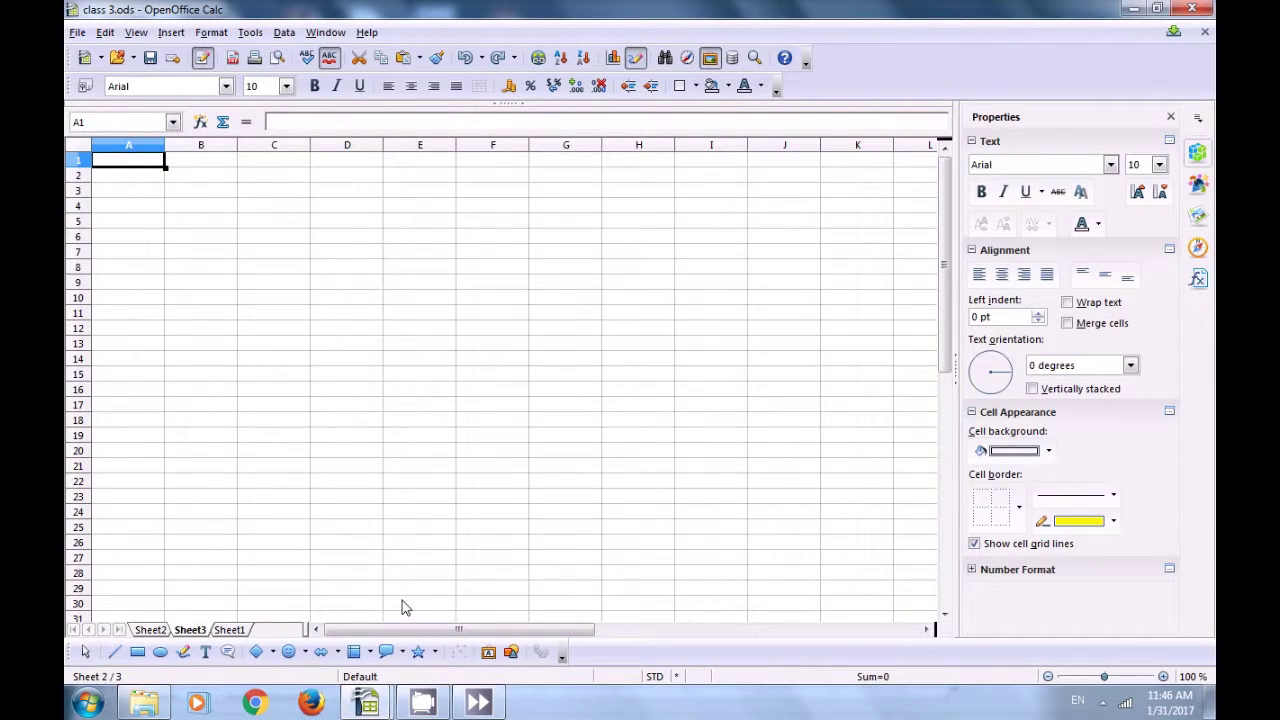
Step: Check Sheet2's restored data and the empty Sheet3, selecting cell C24
left_click(165, 629)
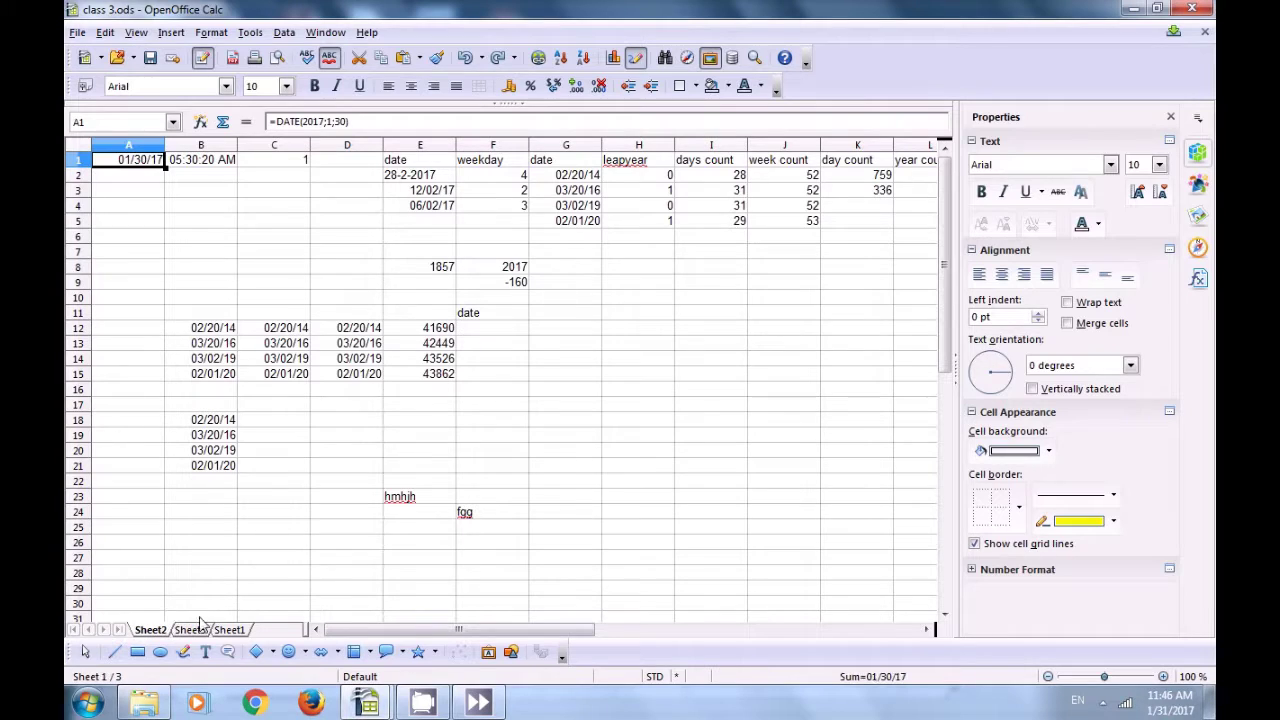
left_click(205, 616)
left_click(190, 630)
left_click(268, 513)
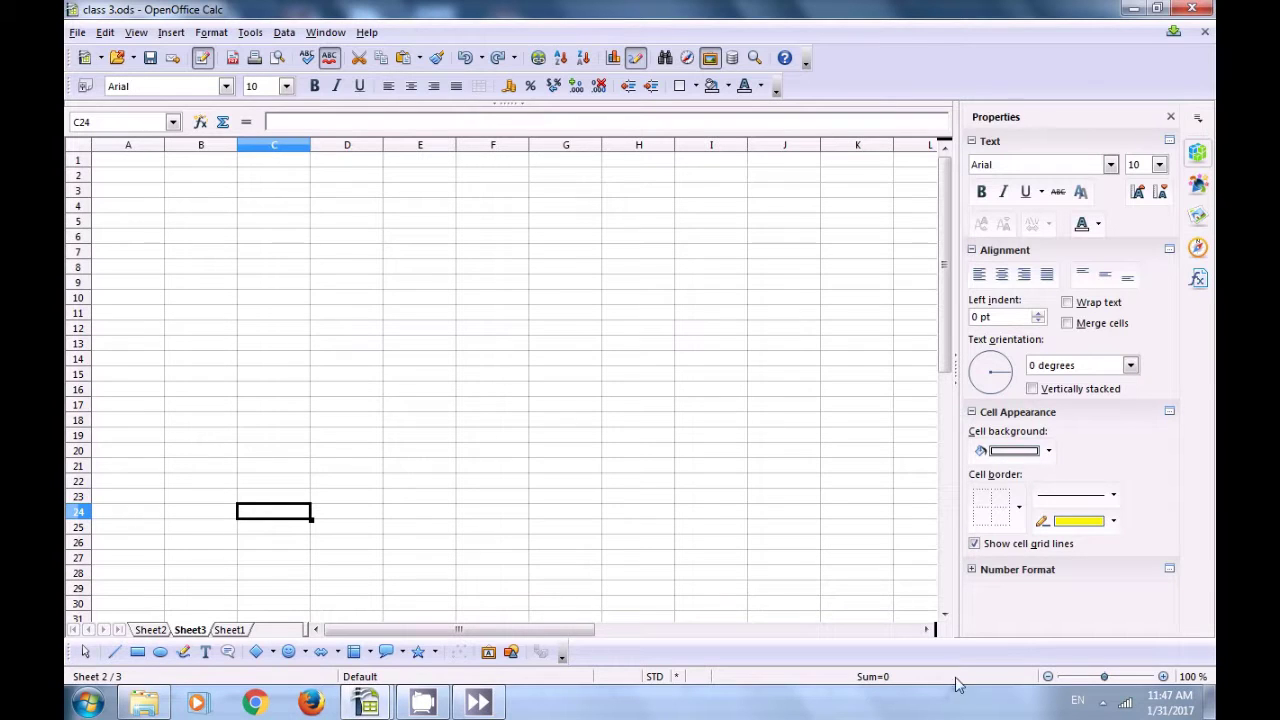
left_click(1104, 707)
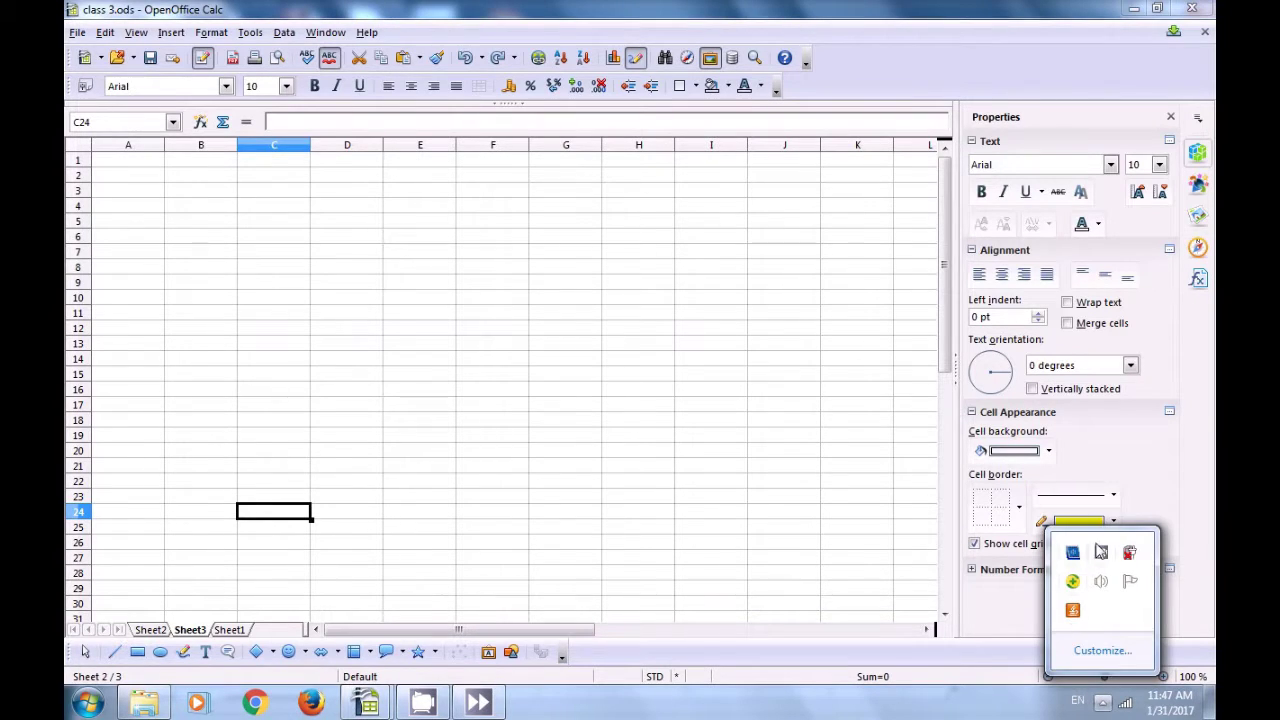
left_click(1101, 552)
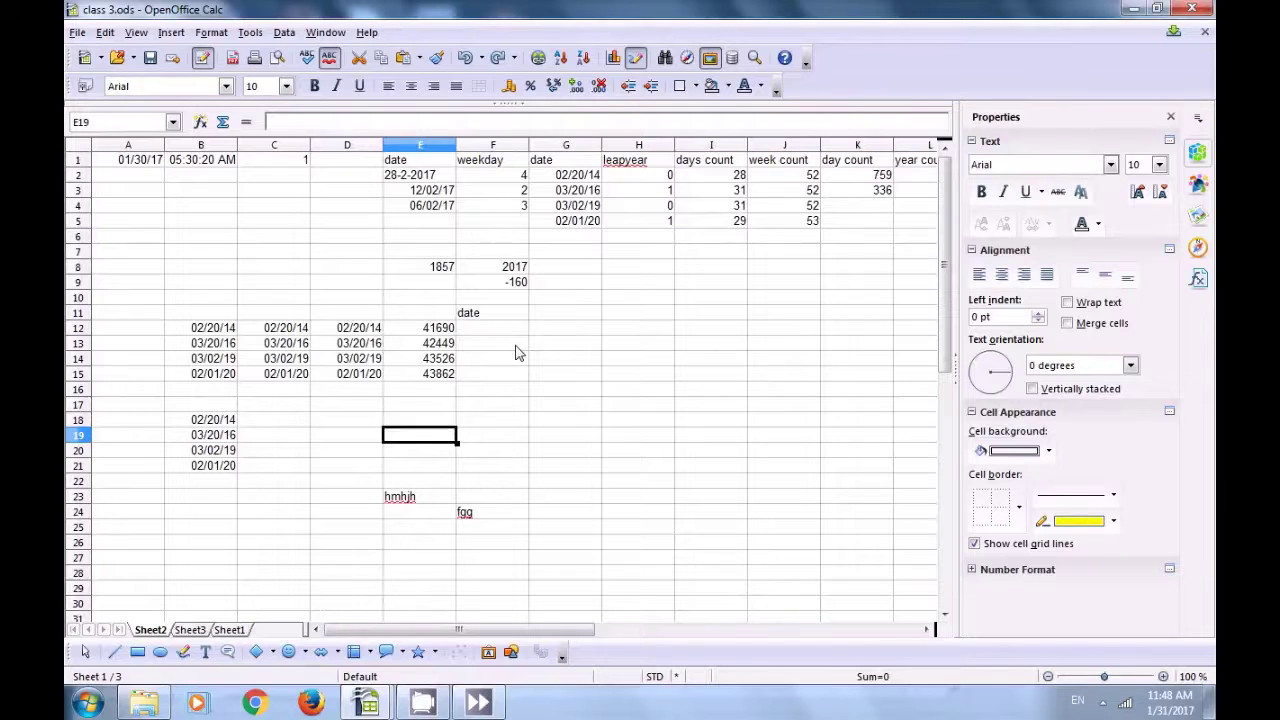
Step: Back on Sheet2 of class 3.ods, select cell F13
left_click(517, 350)
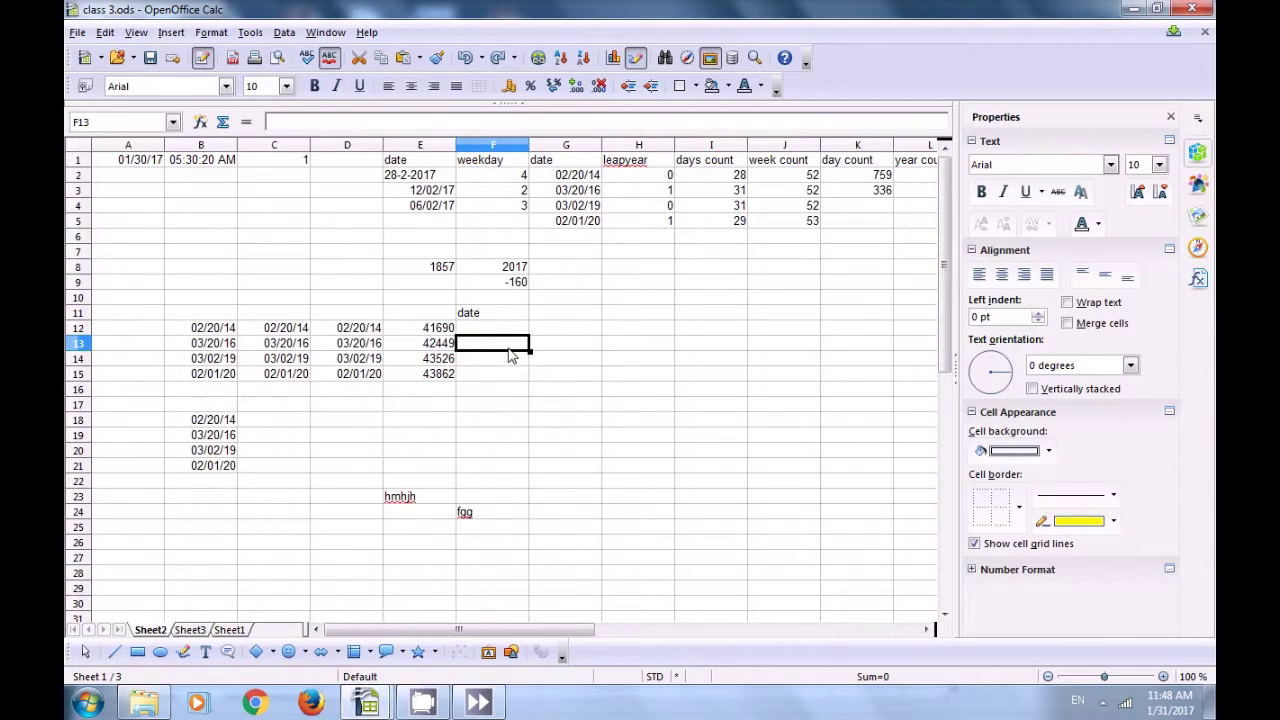
Step: From cell G11, insert a manual row break above row 11, then select G12
left_click(563, 316)
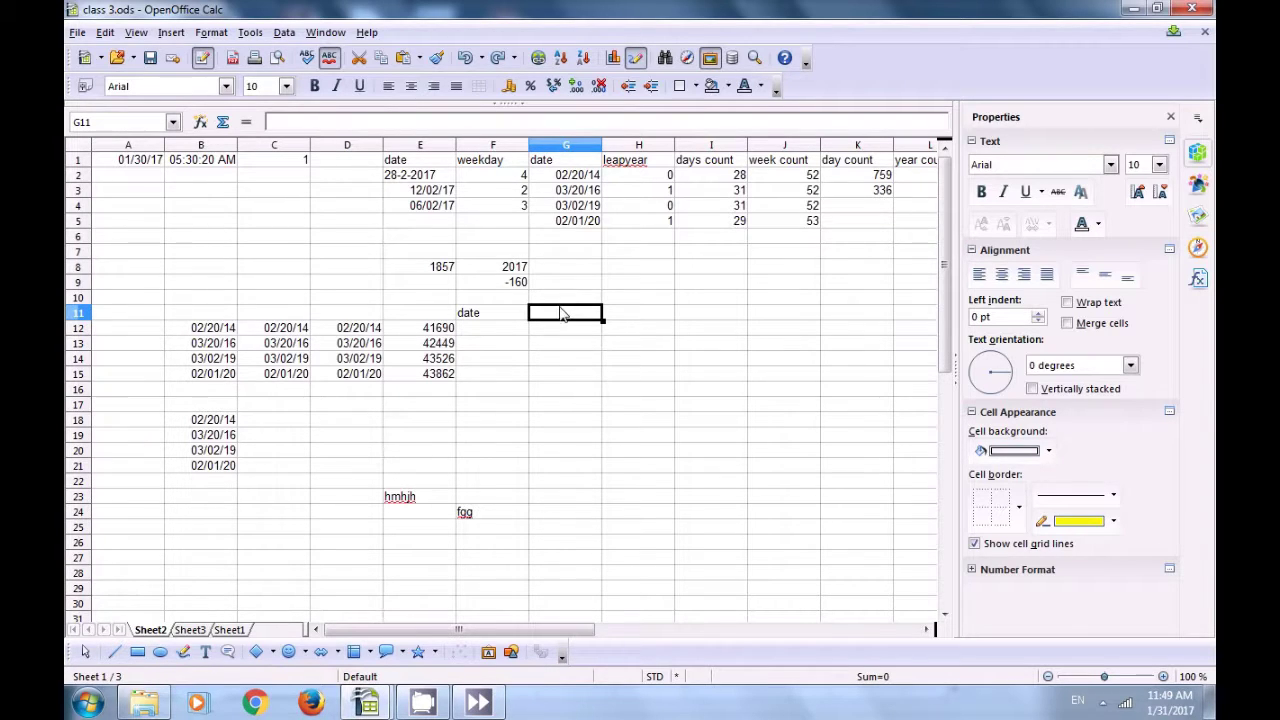
left_click(172, 35)
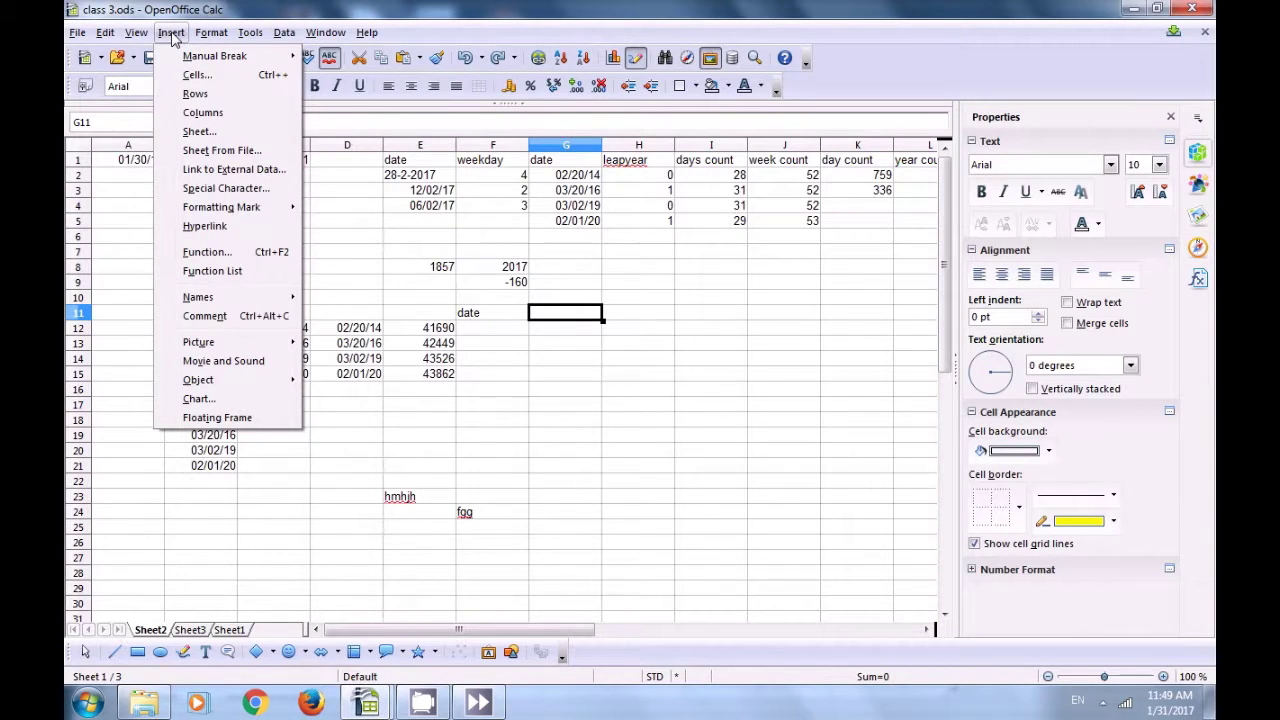
mouse_move(192, 60)
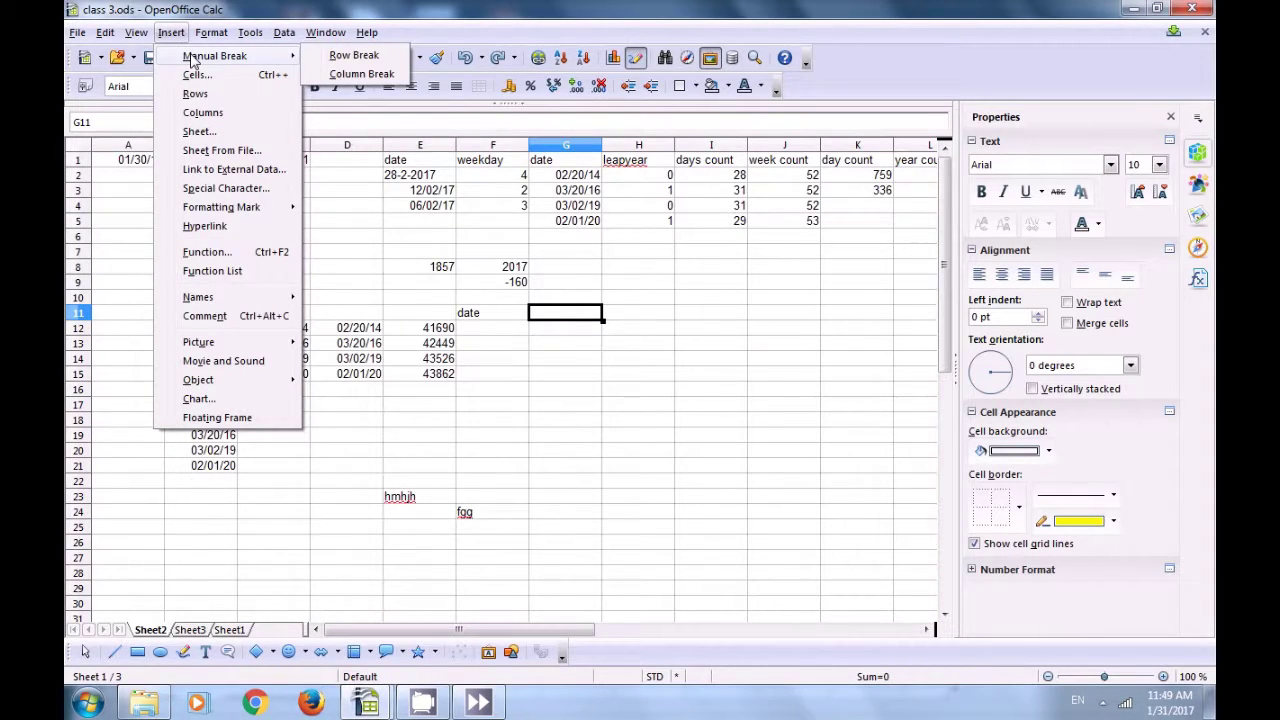
left_click(352, 57)
left_click(550, 332)
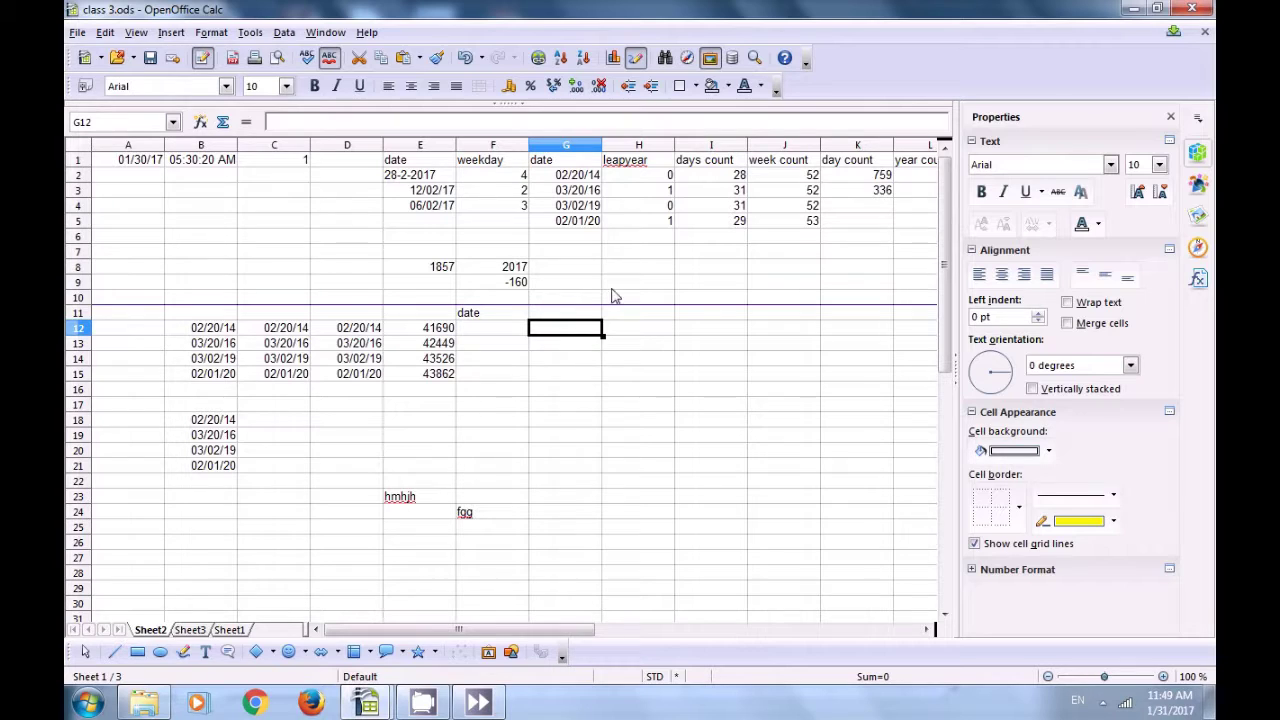
left_click(77, 33)
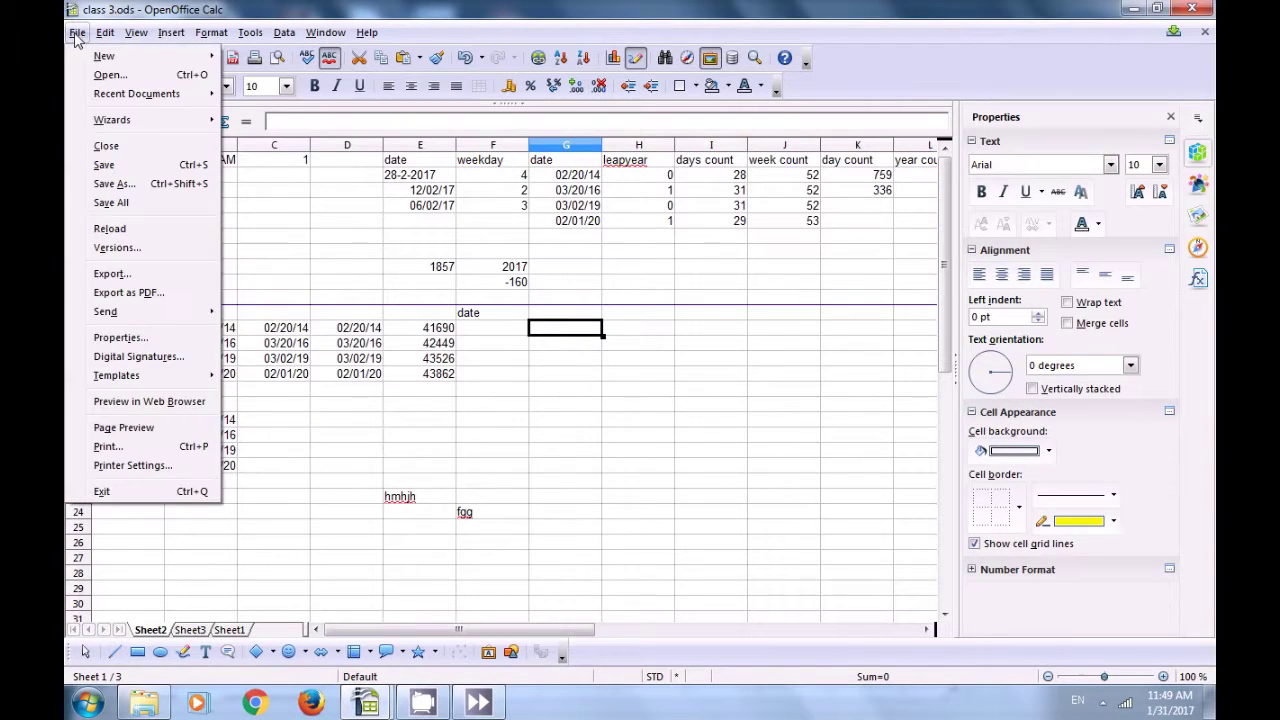
left_click(140, 428)
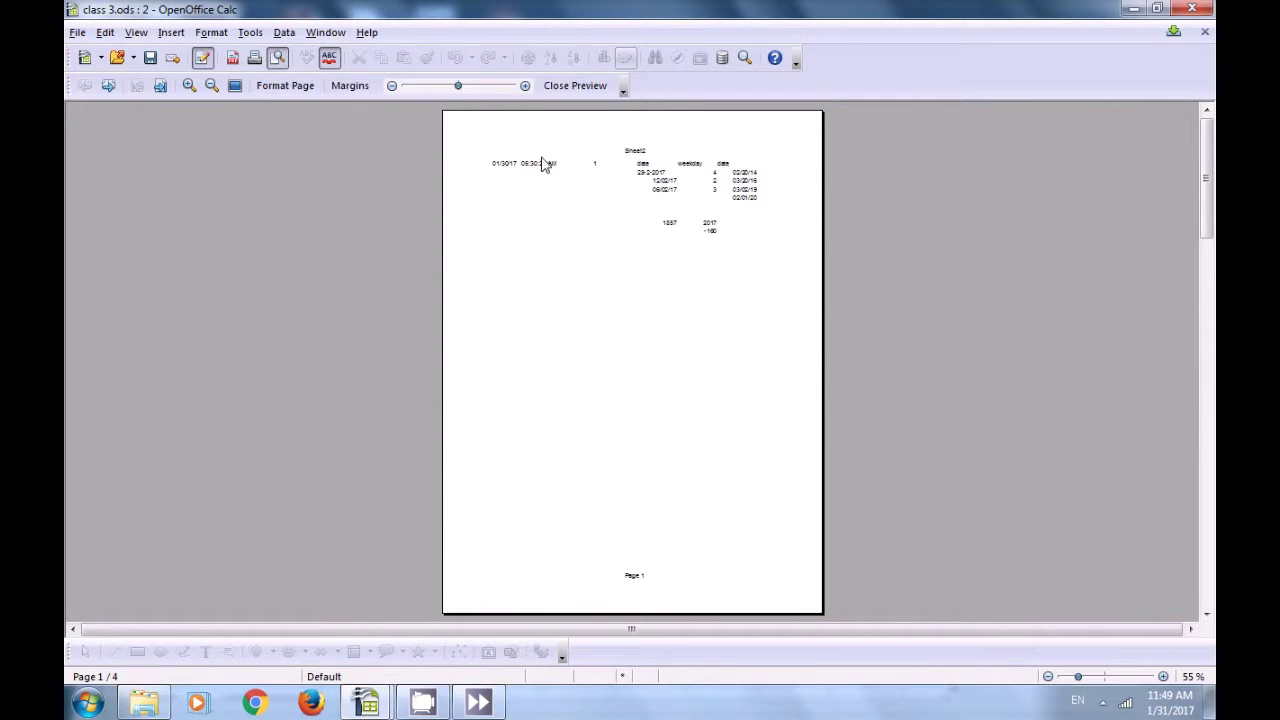
left_click(560, 86)
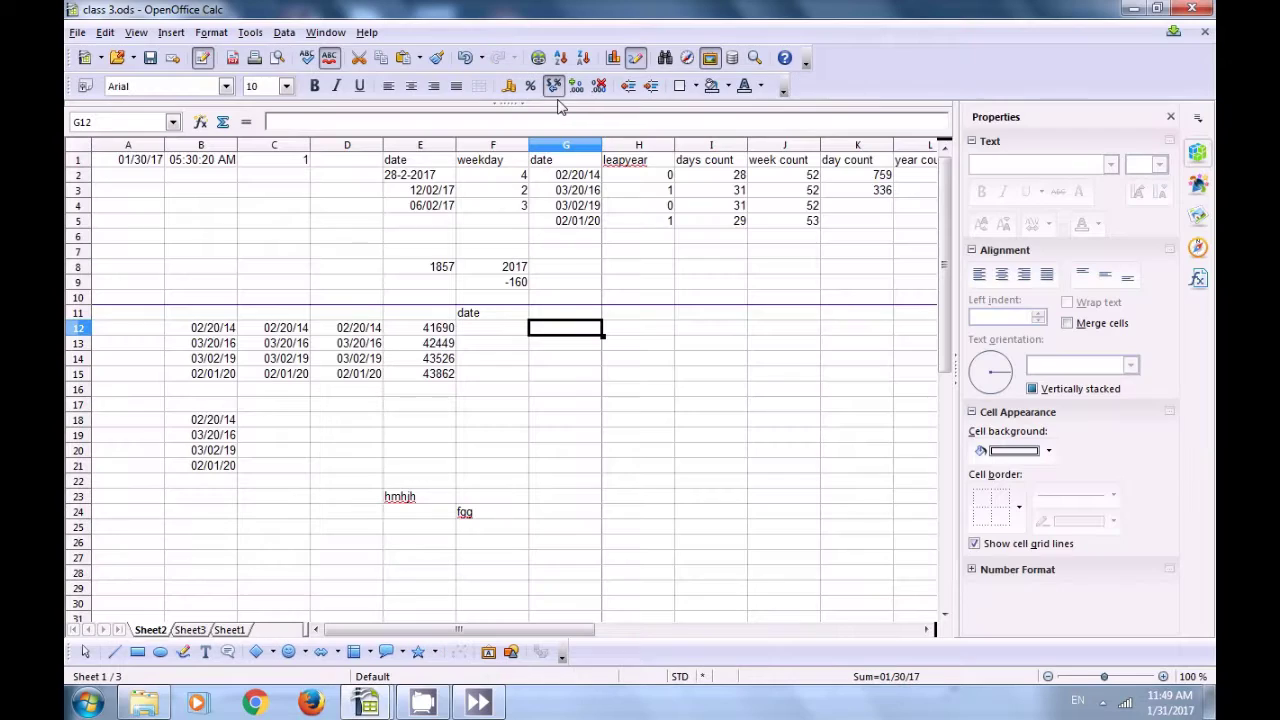
left_click(566, 303)
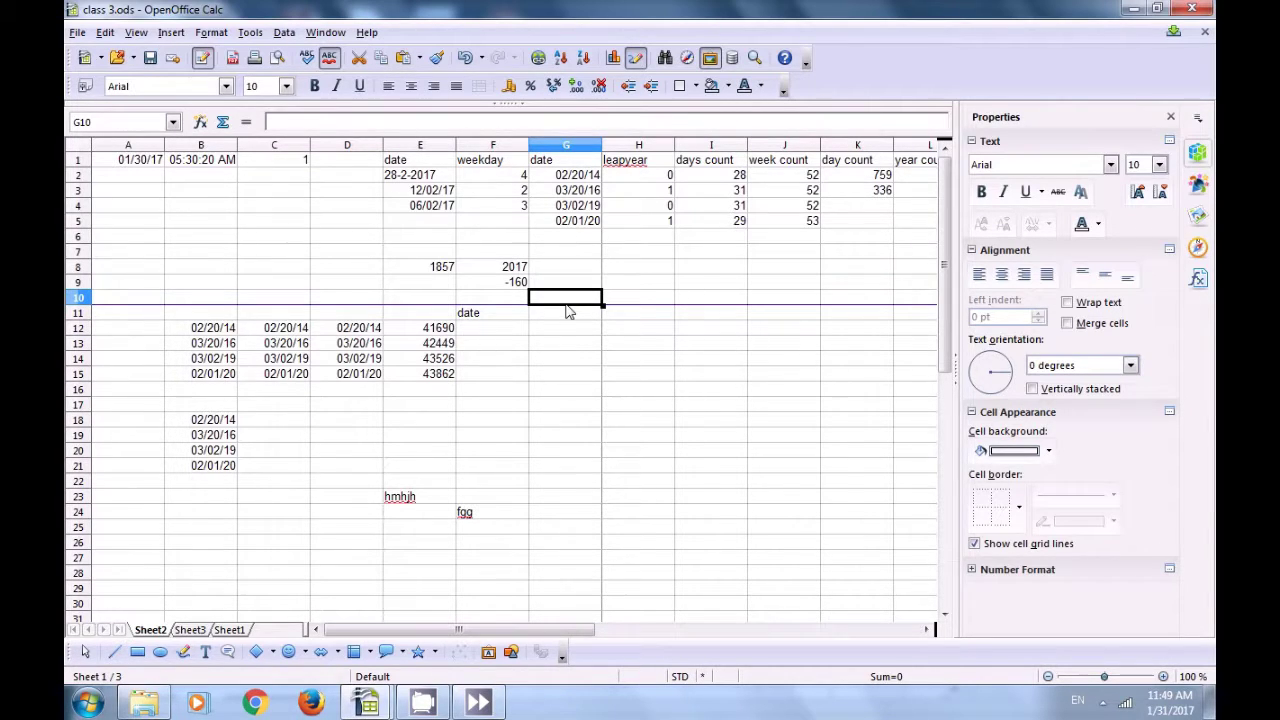
left_click(560, 314)
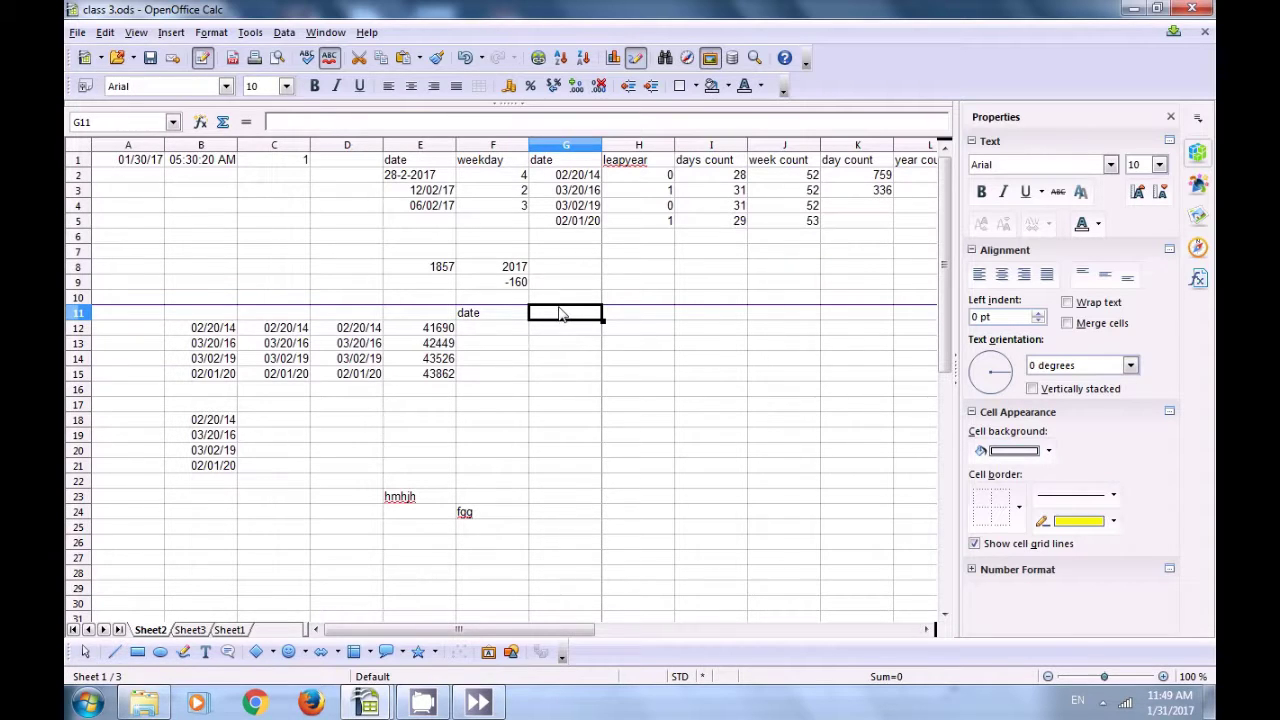
Step: Select cell A10 and erase the stray 'asd' characters typed into it
left_click(612, 333)
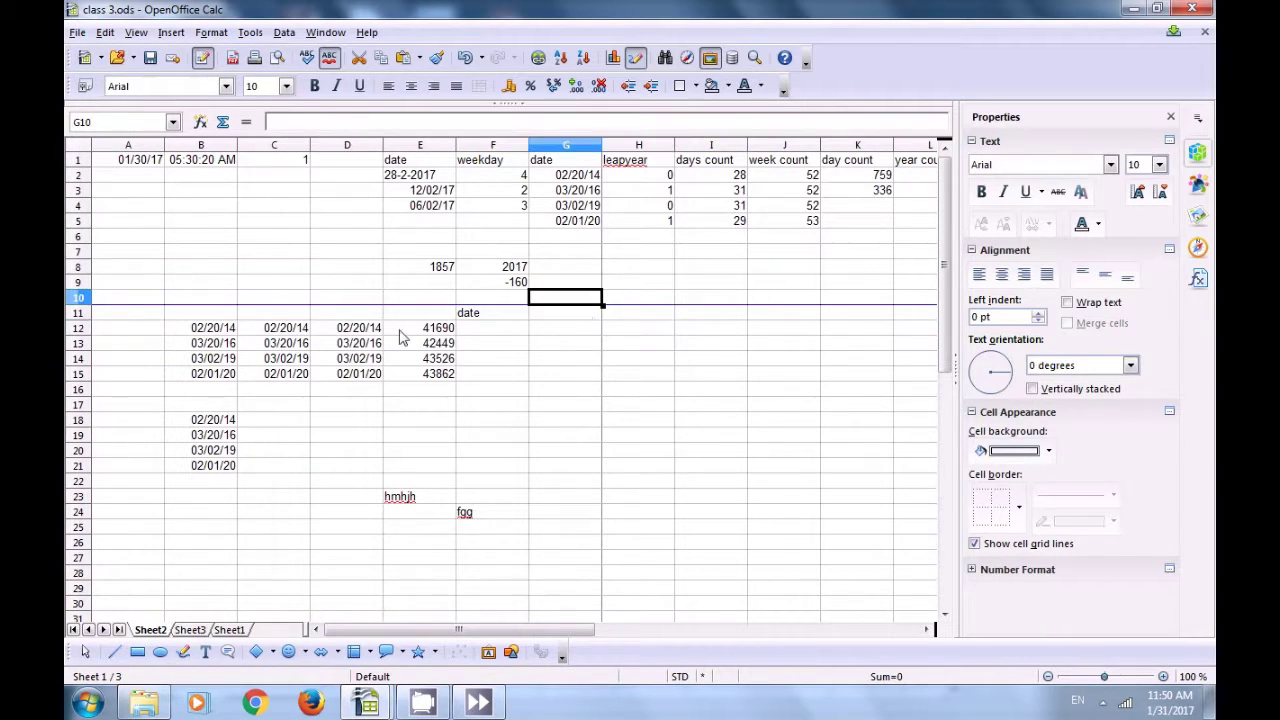
left_click(112, 300)
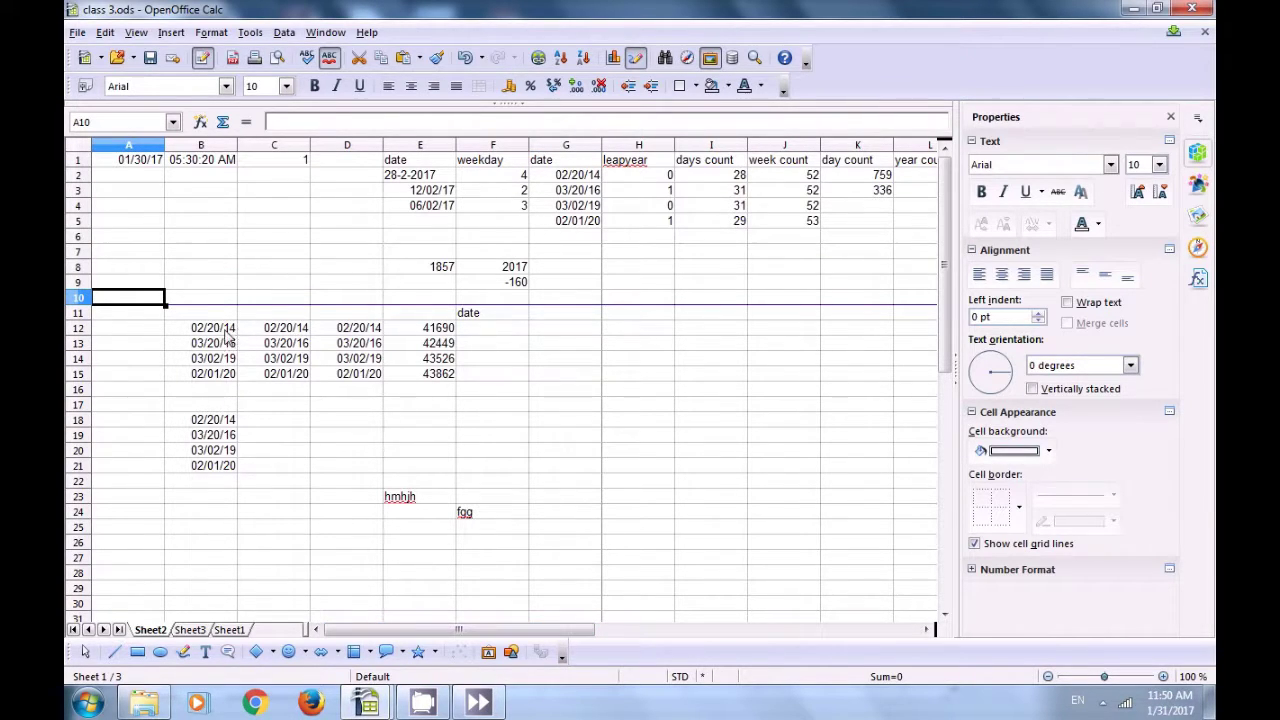
type("asd")
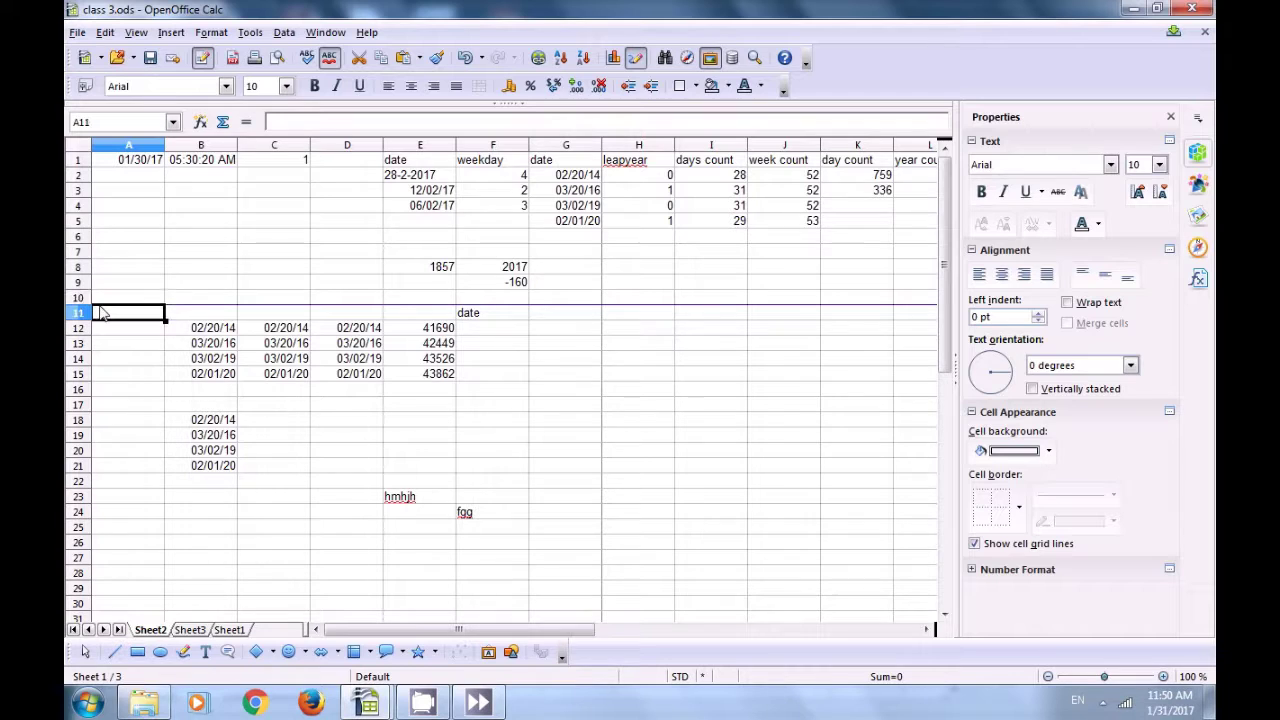
key("BackSpace")
key("BackSpace")
key("BackSpace")
Step: From cell A11, delete the manual row break above row 11
left_click(117, 313)
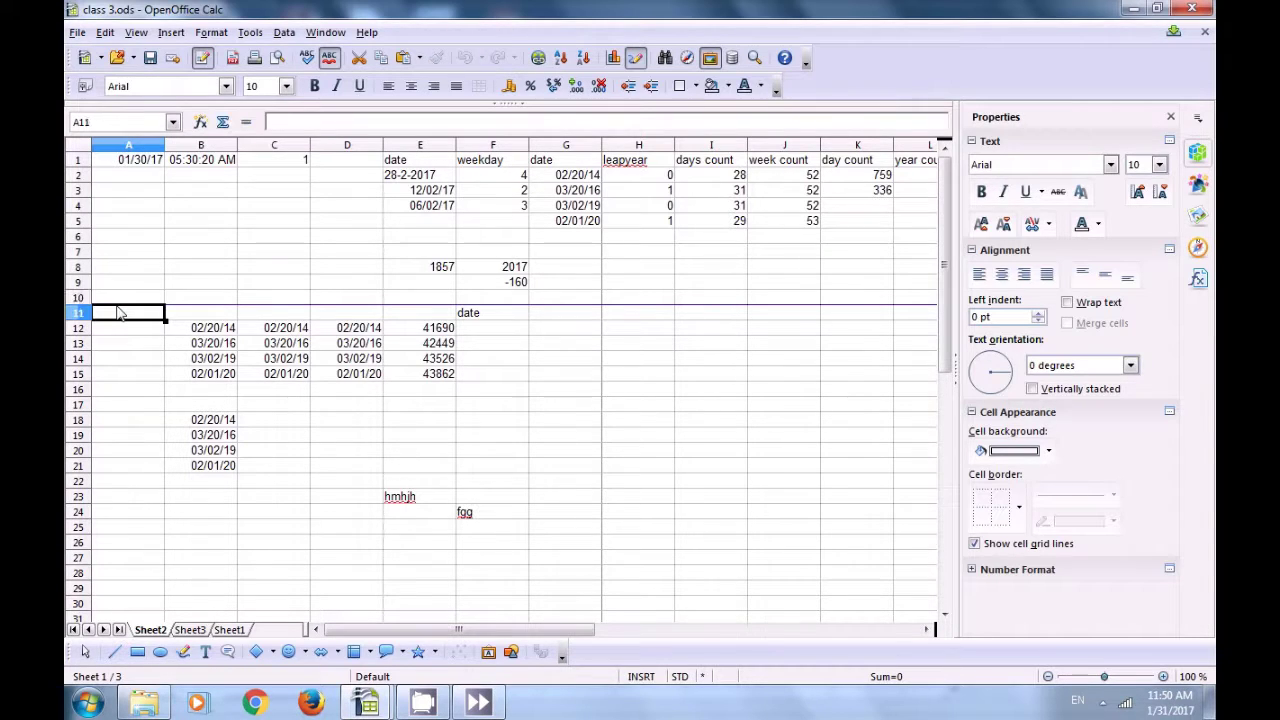
left_click(104, 34)
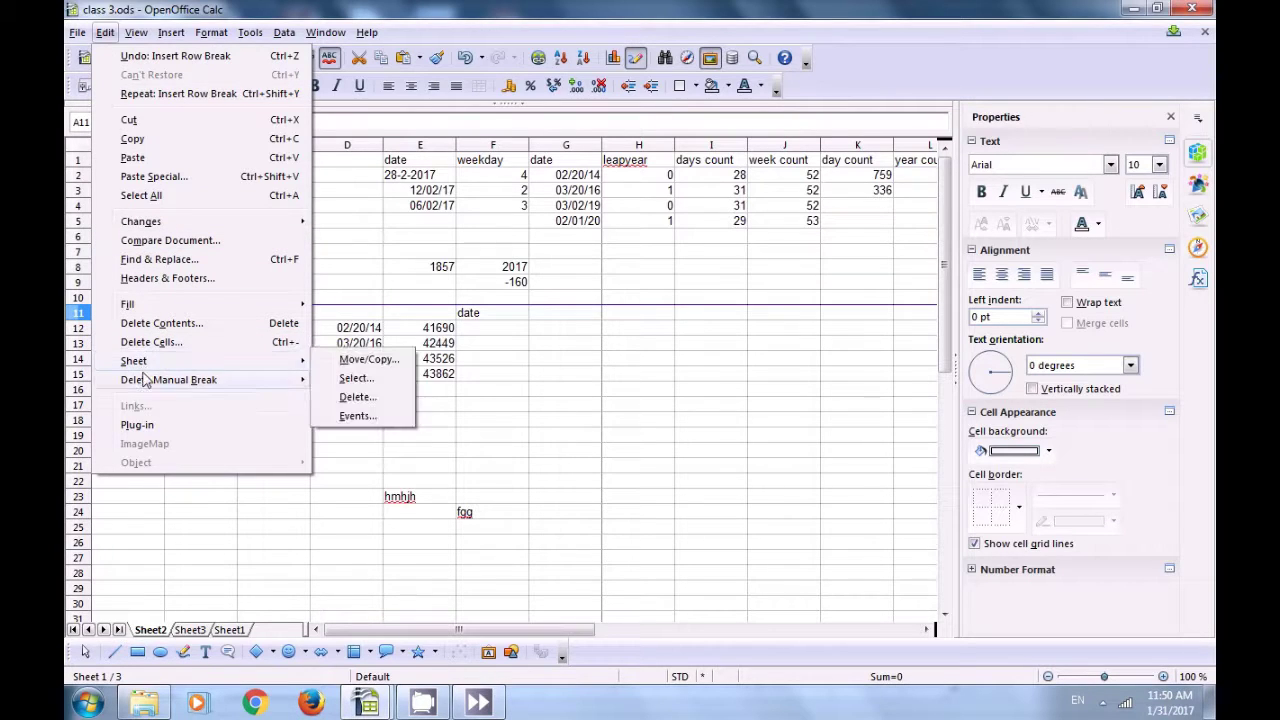
mouse_move(147, 381)
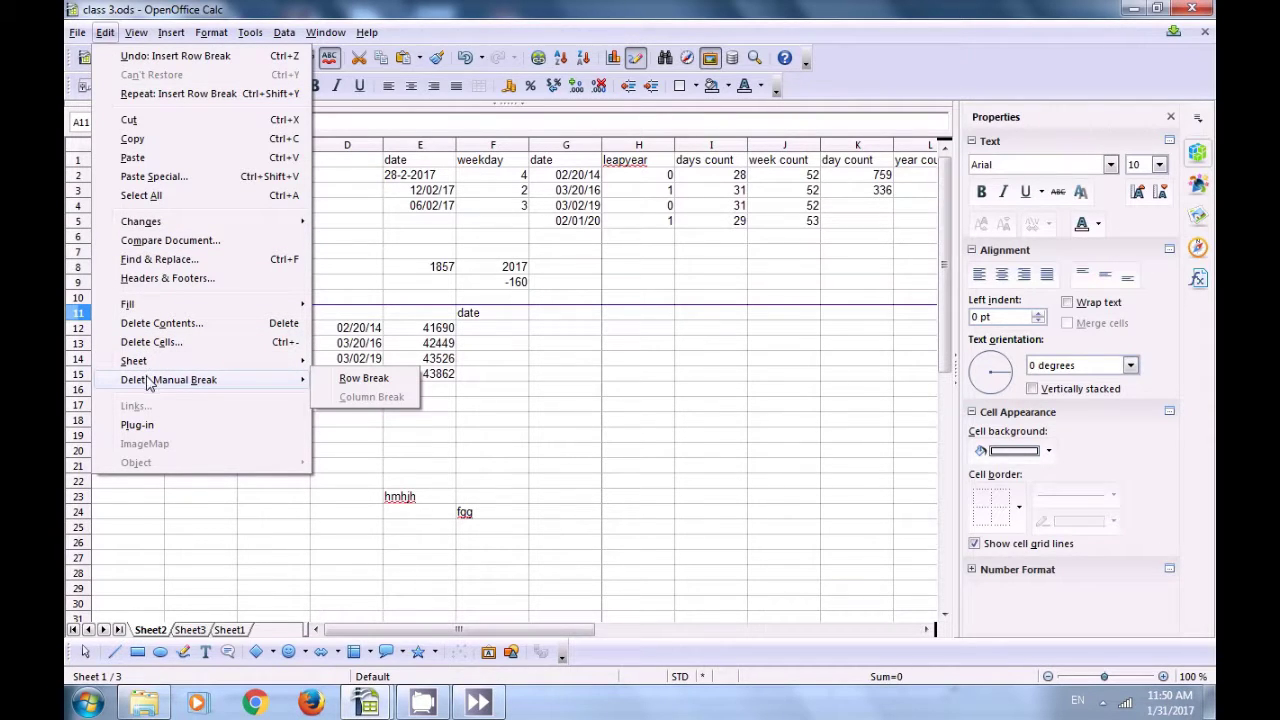
left_click(362, 380)
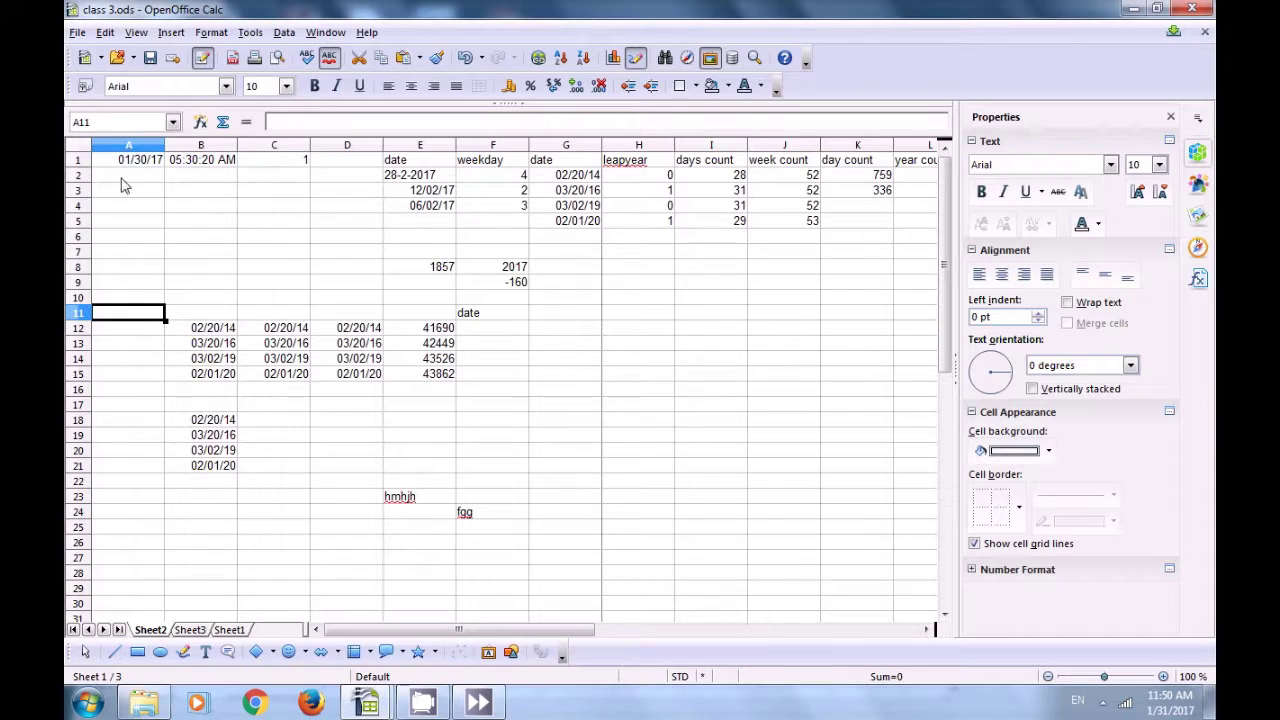
Step: From cell C1, insert a manual column break before column C
left_click(276, 164)
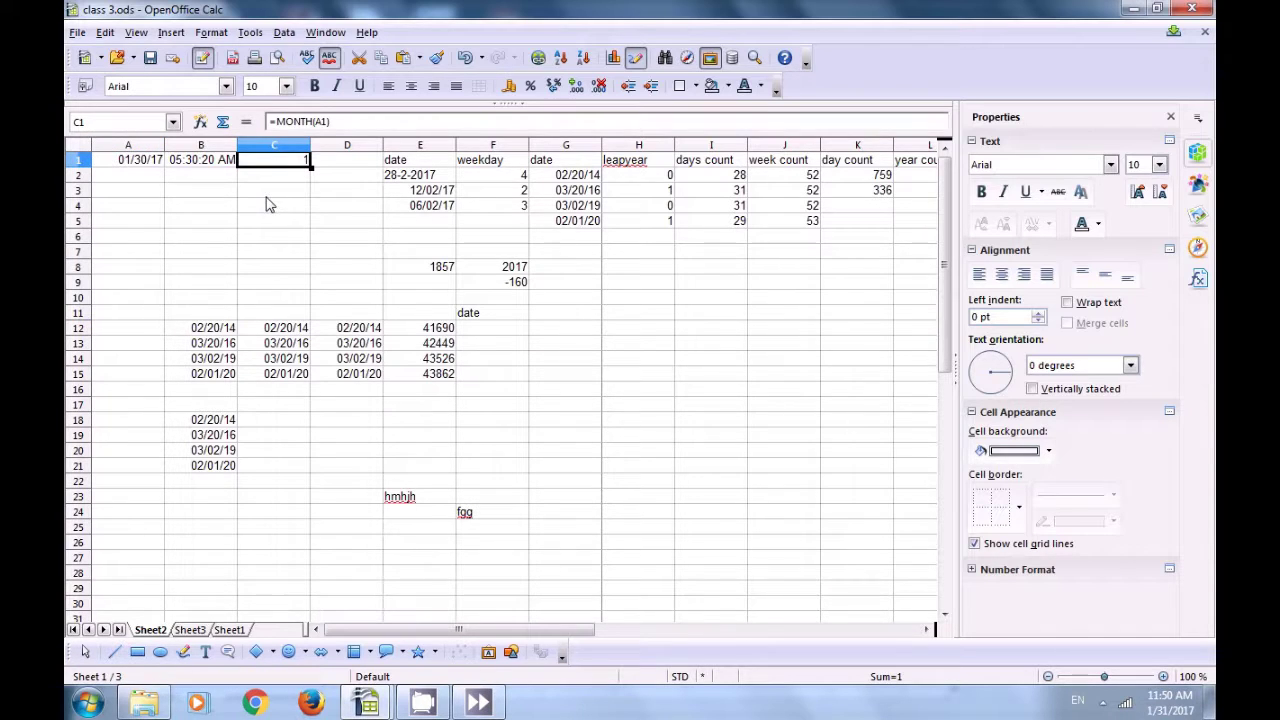
left_click(171, 33)
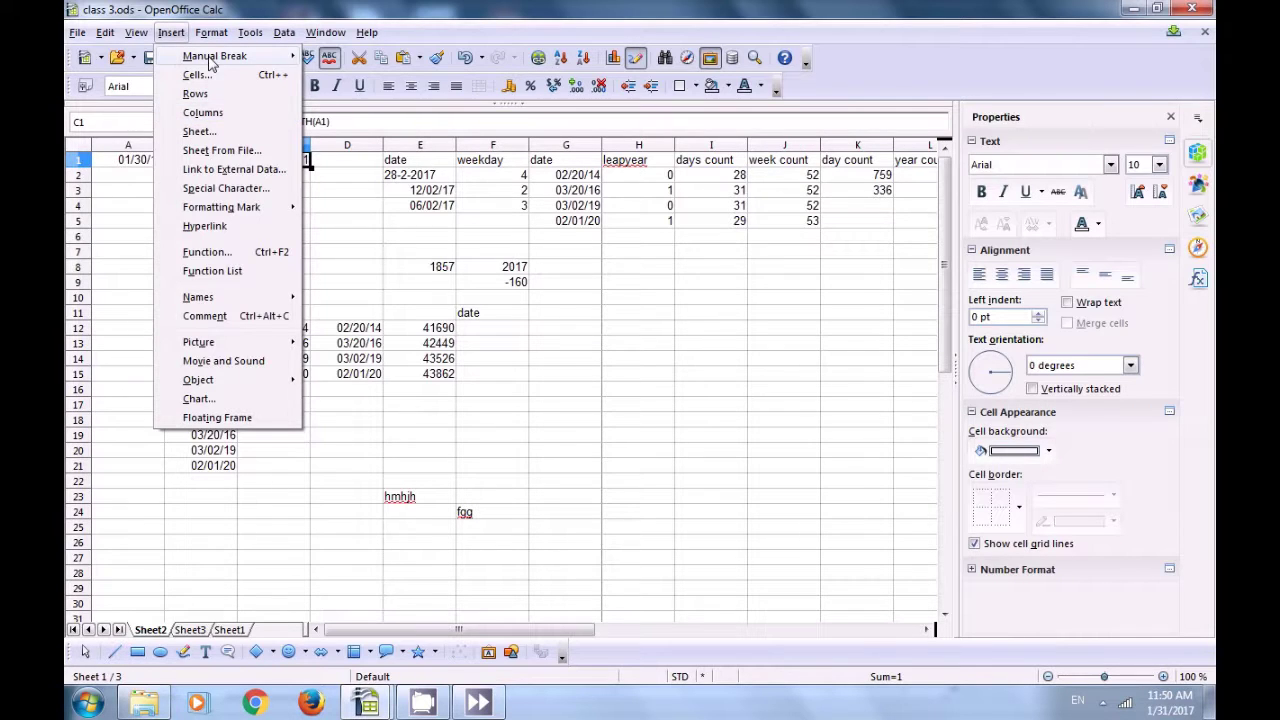
mouse_move(214, 60)
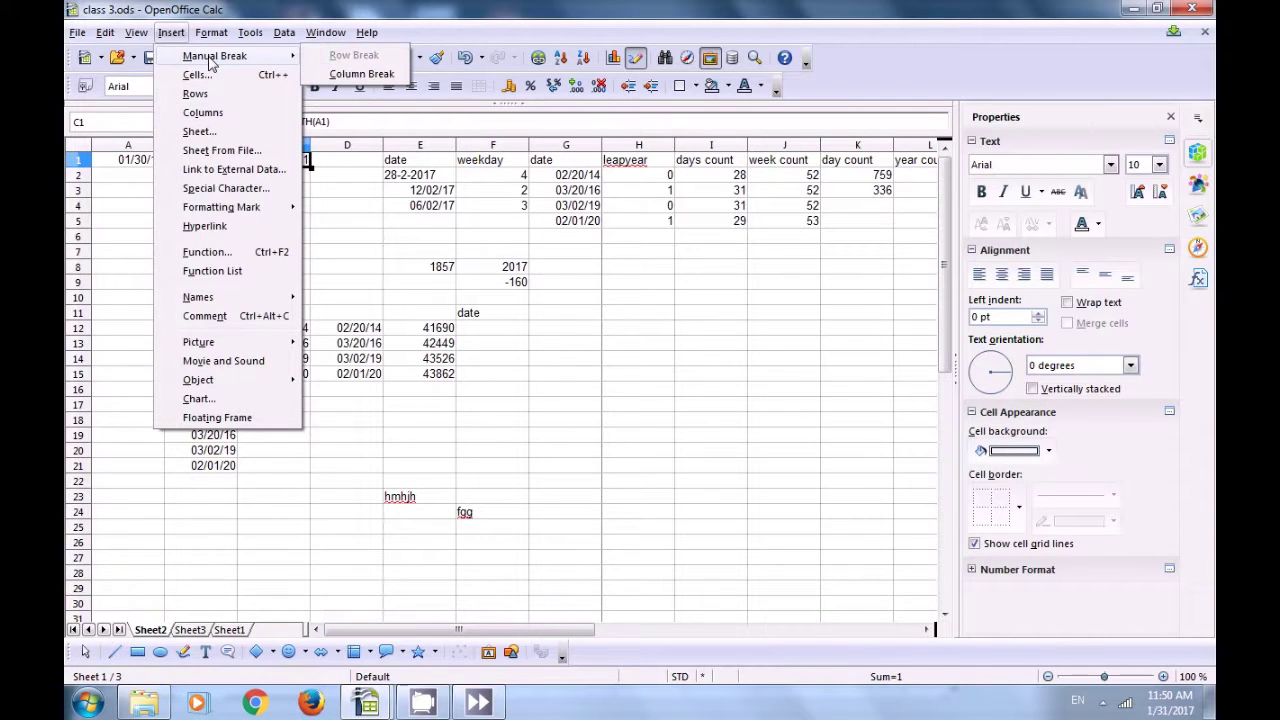
left_click(357, 85)
left_click(258, 205)
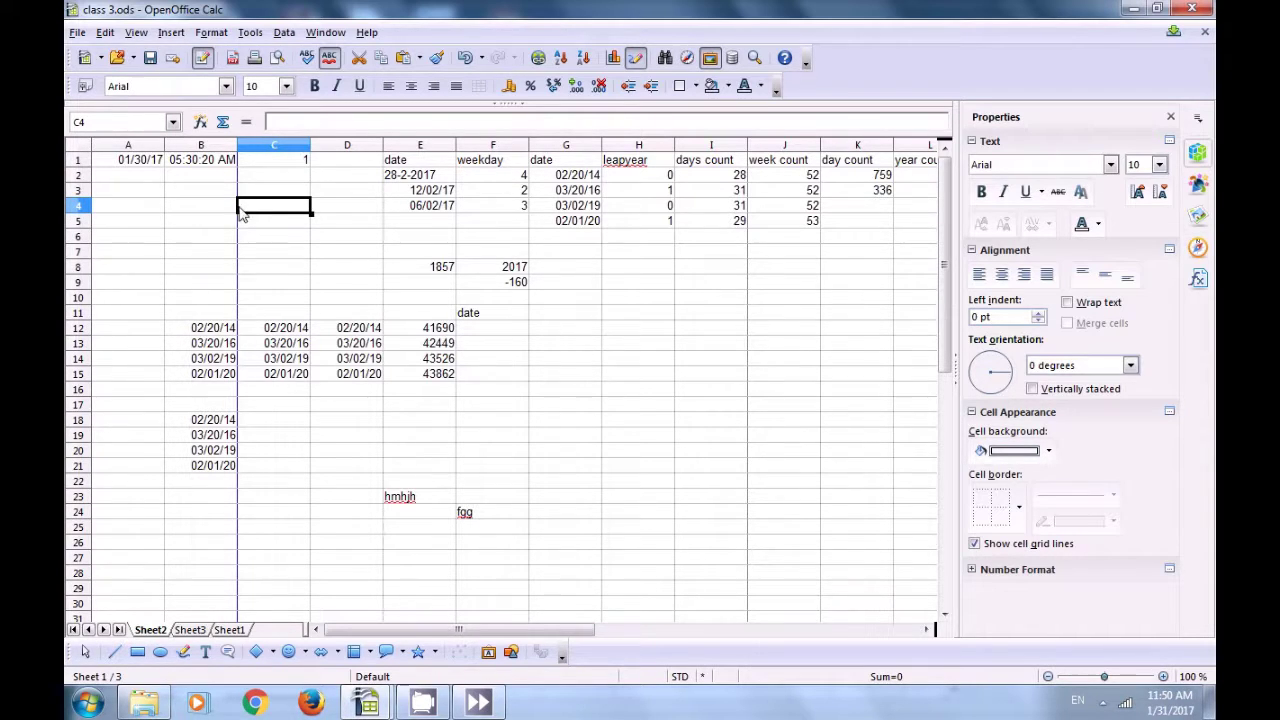
Step: Narrow column B slightly and reselect cell C1
left_click_drag(237, 148, 240, 168)
left_click(241, 172)
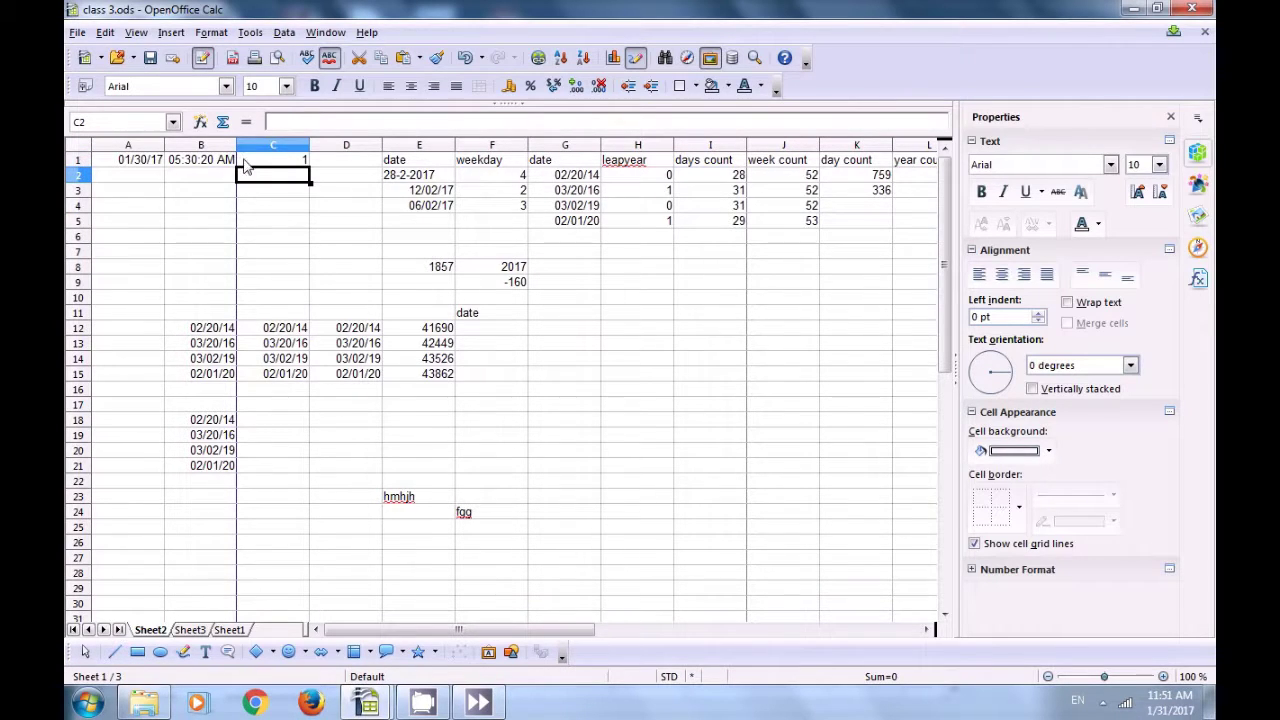
left_click(245, 162)
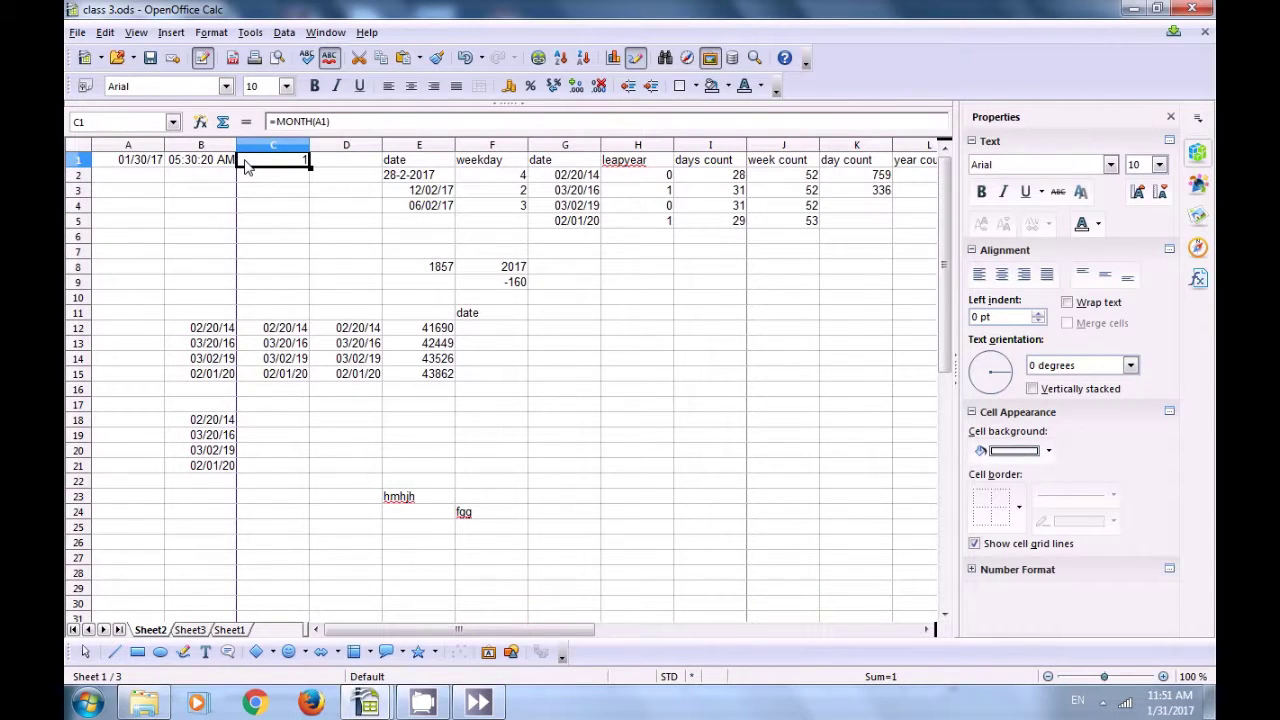
Step: With C1 selected, delete the manual column break before column C
left_click(106, 32)
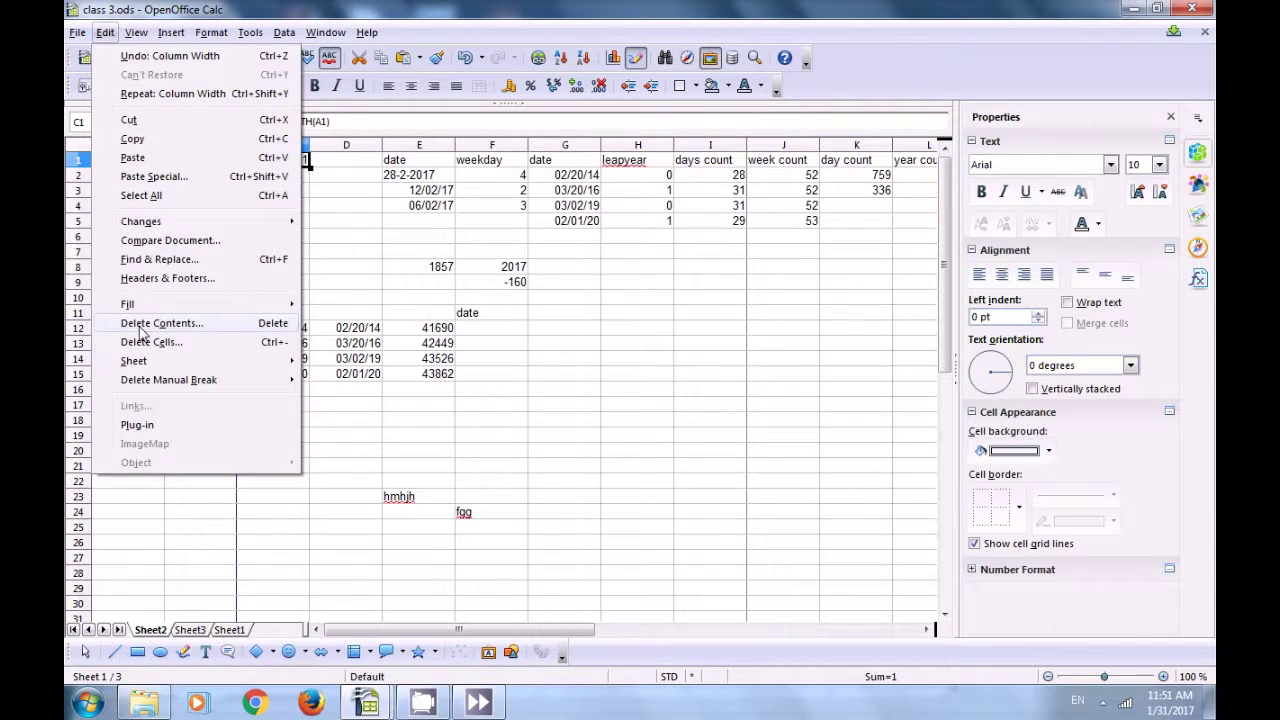
mouse_move(145, 382)
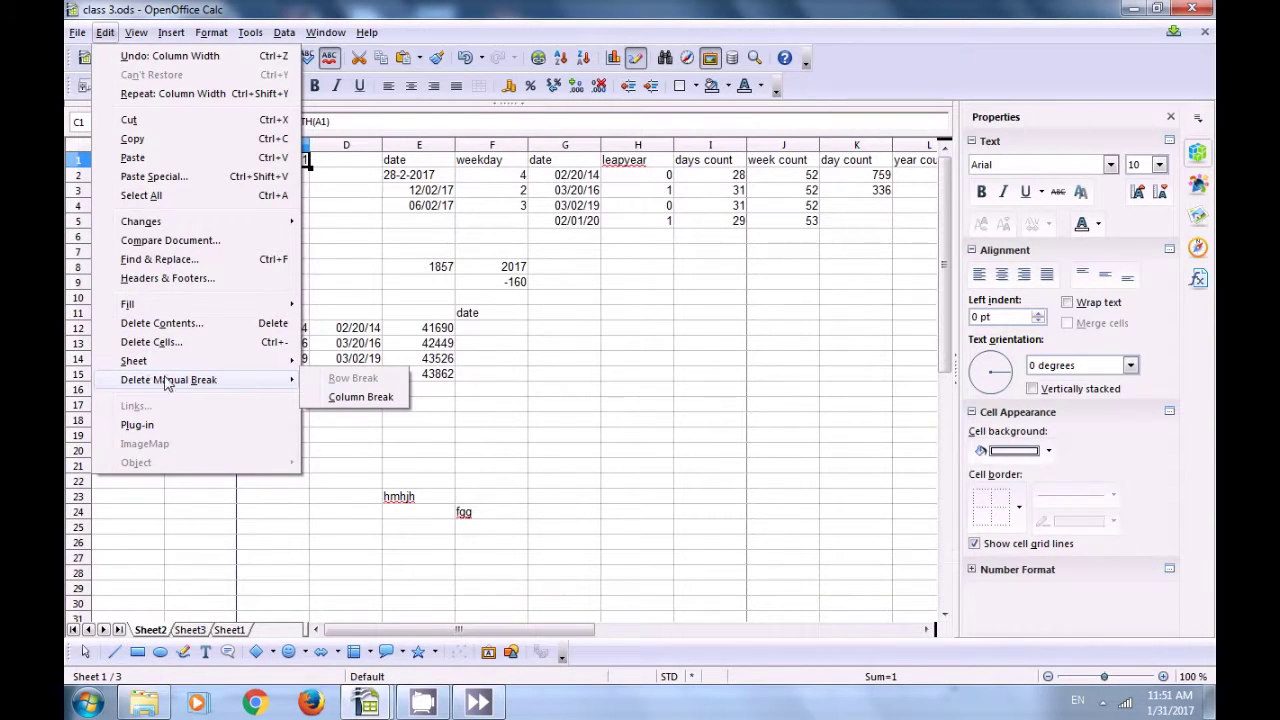
left_click(341, 400)
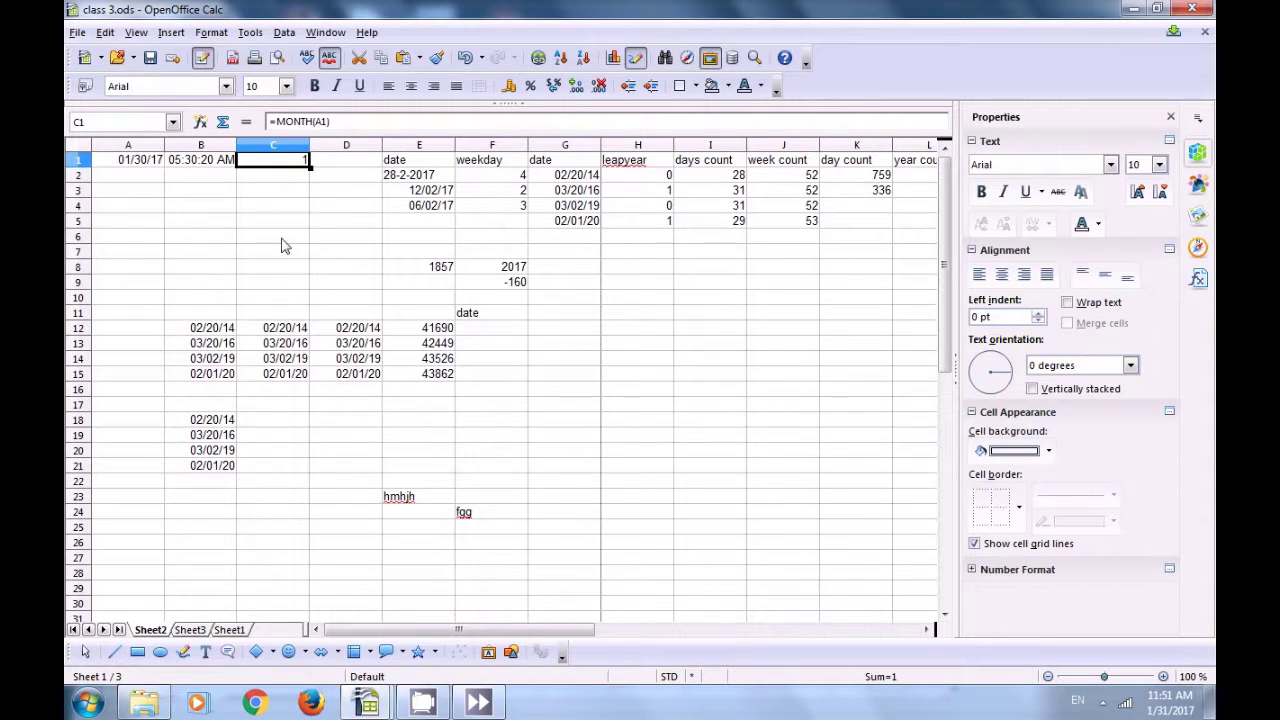
left_click(283, 241)
left_click(262, 163)
left_click(576, 340)
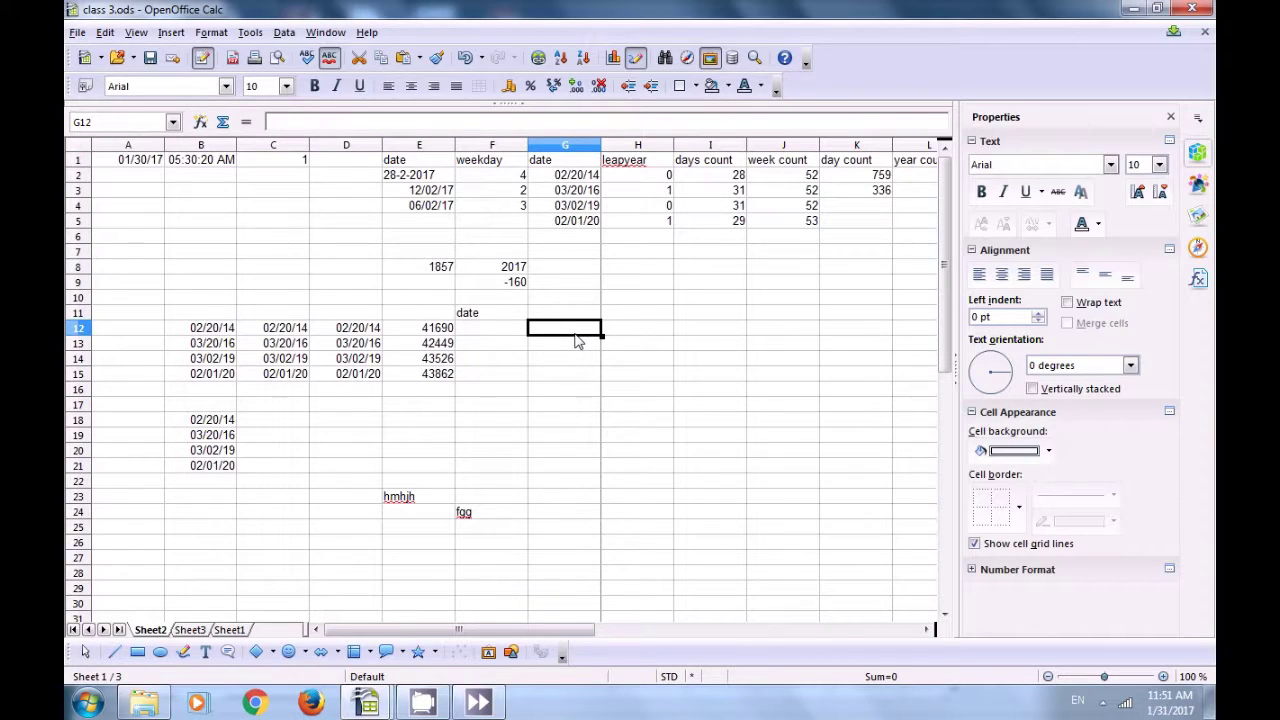